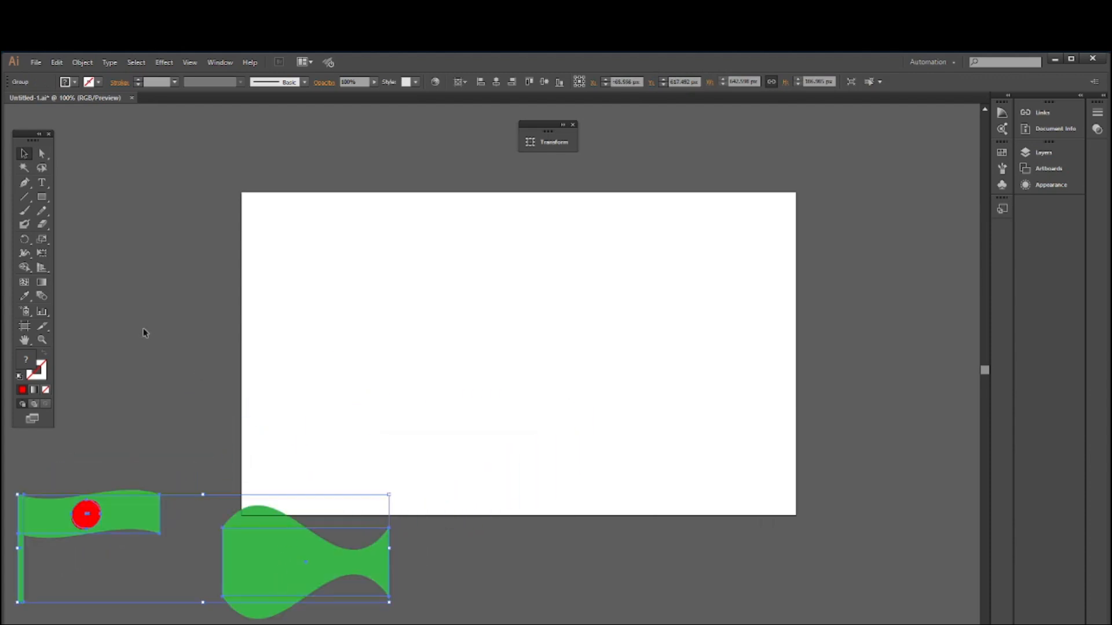
Draw a rectangle about 513 by 251 px in the middle of the artboard
left_click(156, 405)
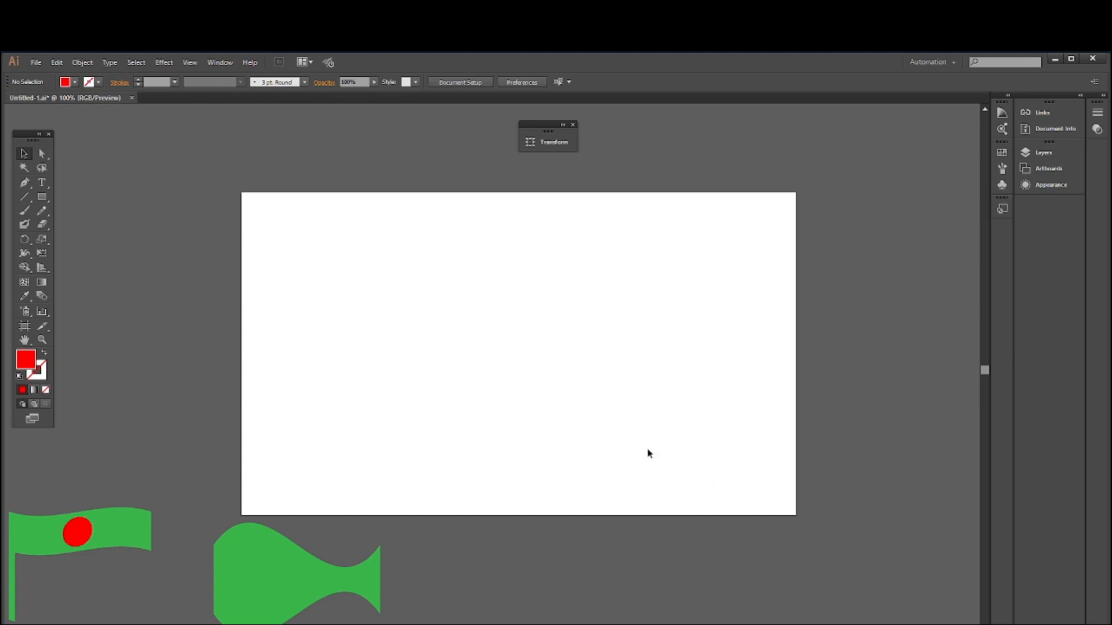
left_click(41, 196)
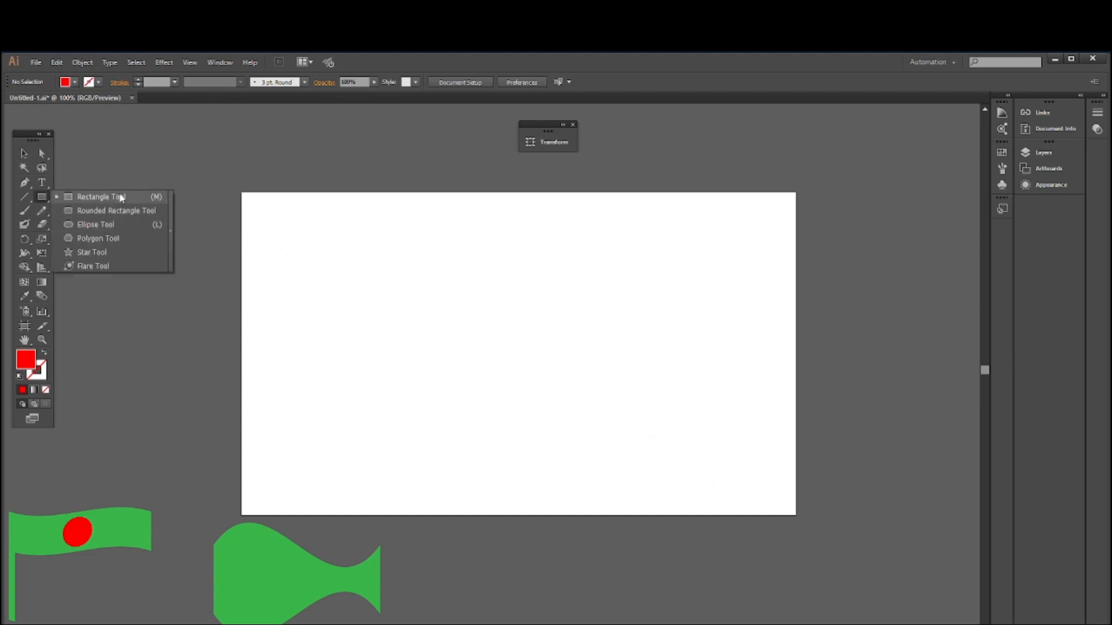
left_click(120, 198)
left_click_drag(380, 260, 676, 405)
Change the rectangle's fill colour to blue
left_click(74, 82)
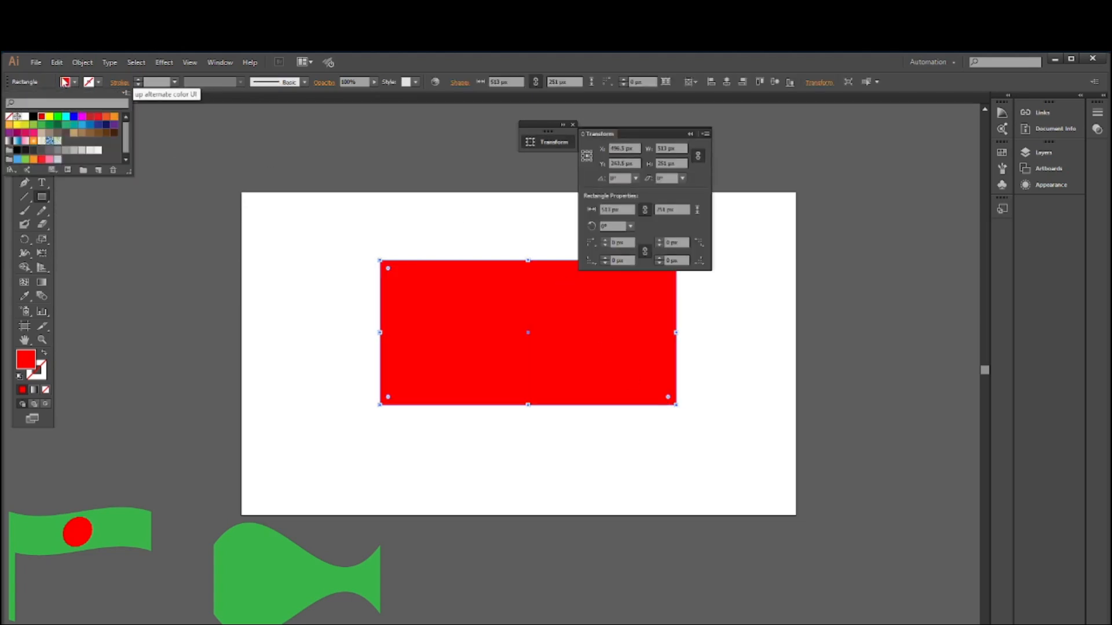
left_click(73, 117)
left_click(286, 249)
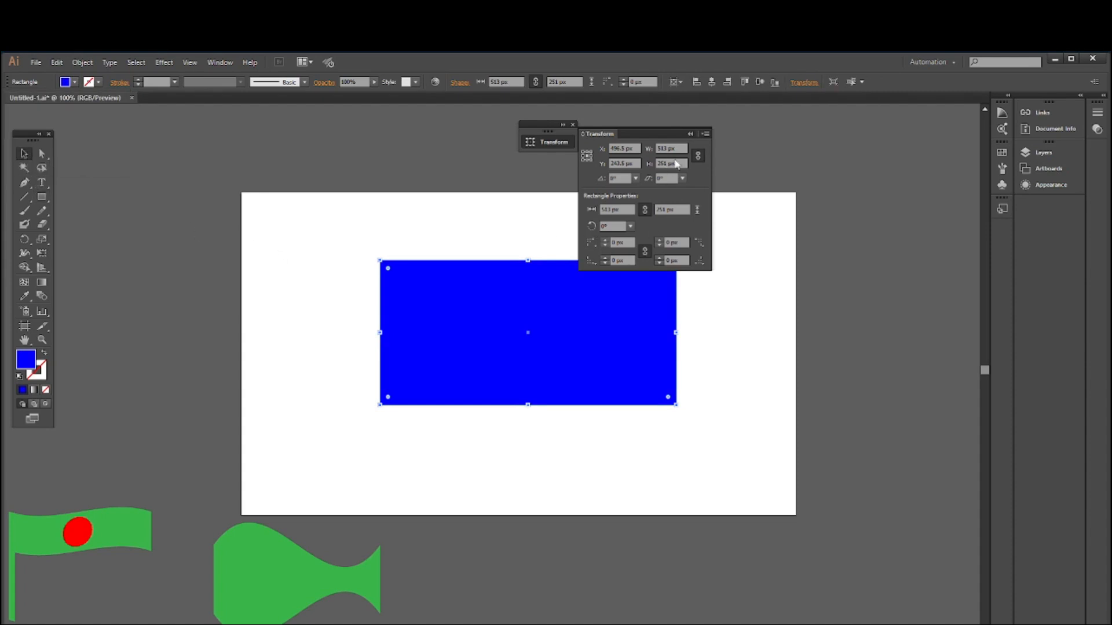
left_click(692, 134)
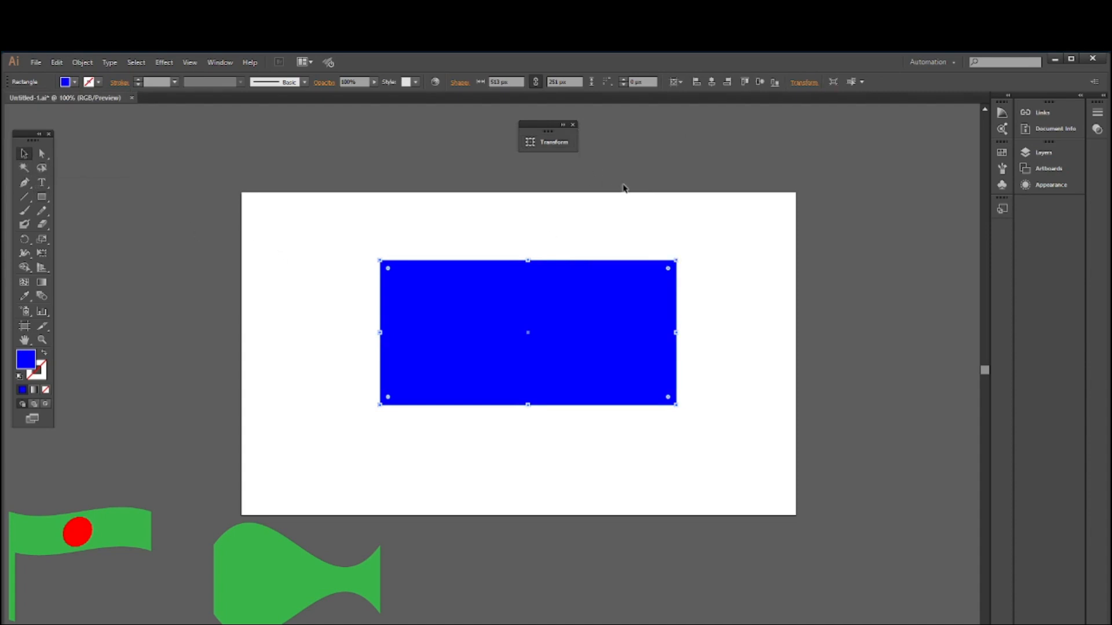
Give the blue rectangle a red stroke with a weight of 12 pt
left_click(100, 82)
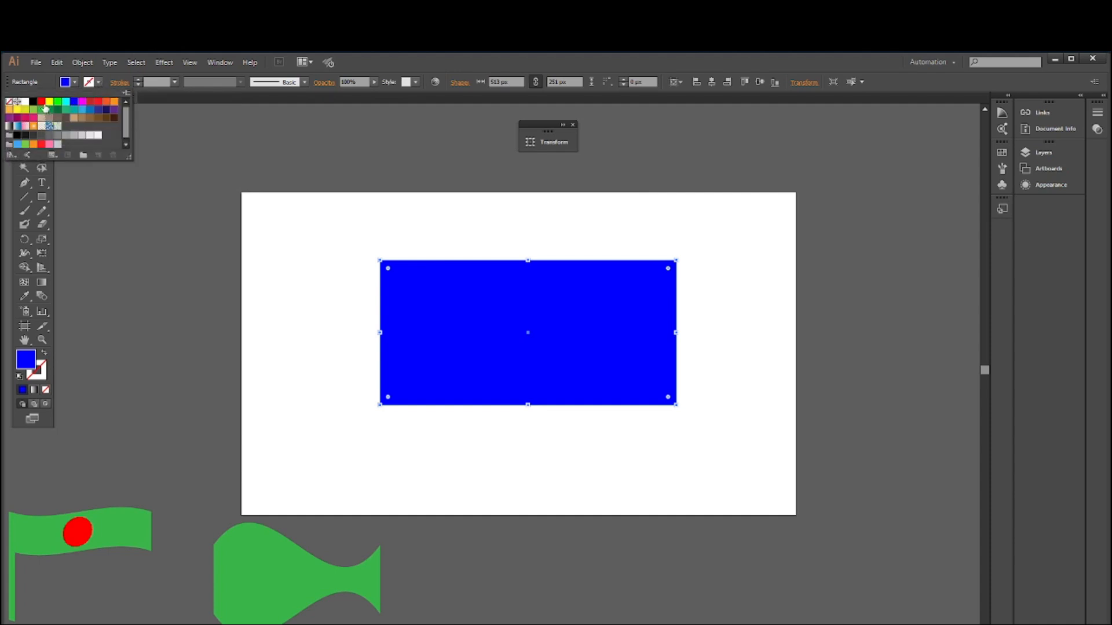
left_click(41, 103)
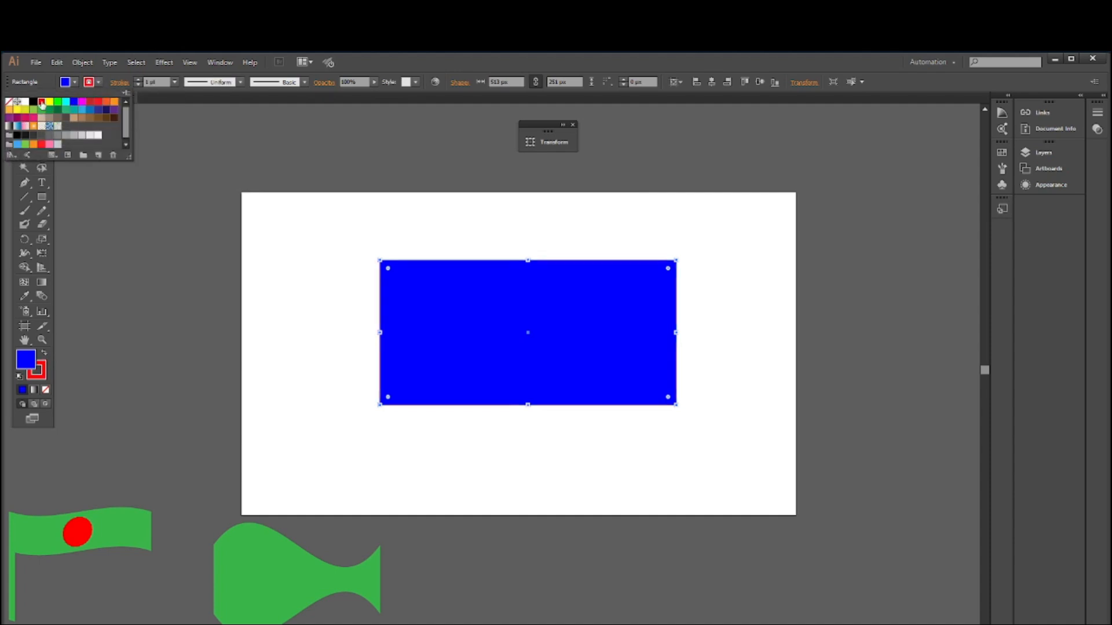
left_click(174, 83)
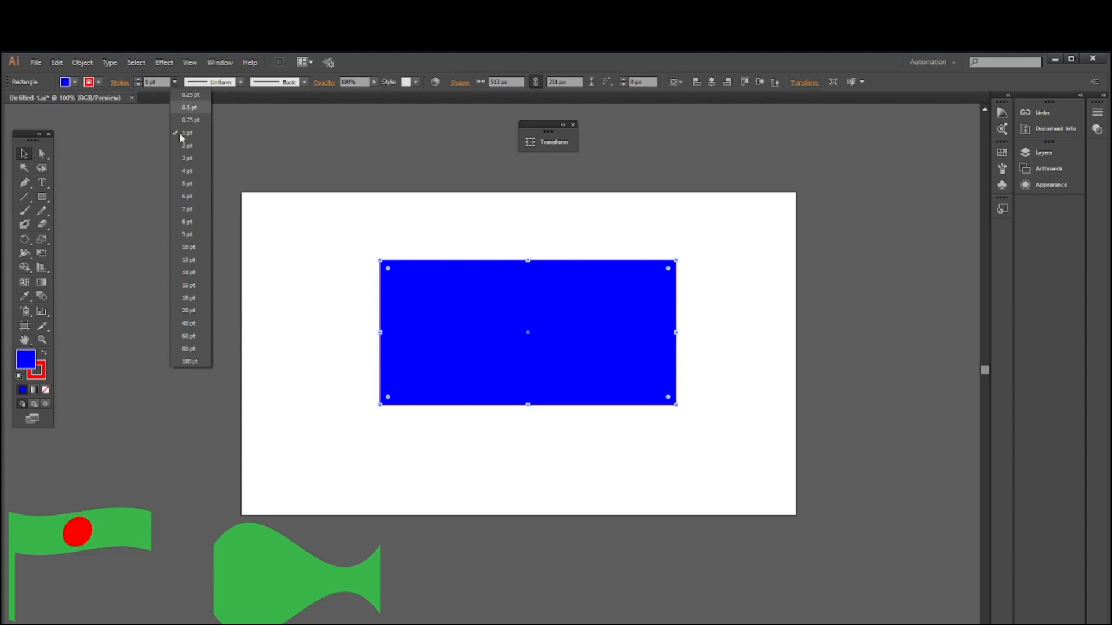
left_click(182, 259)
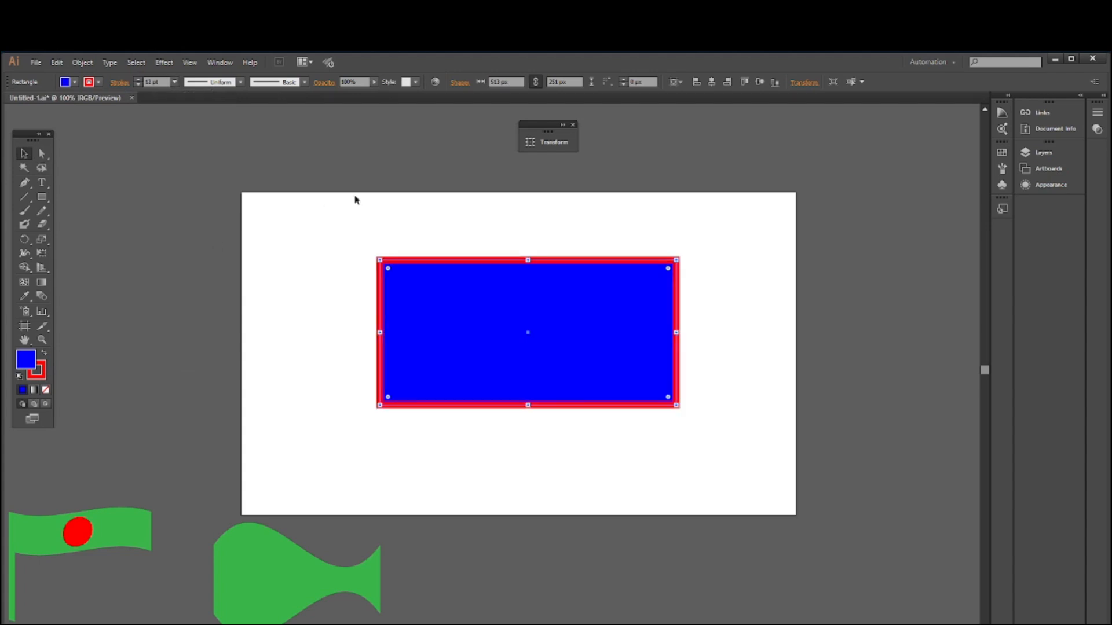
left_click(290, 203)
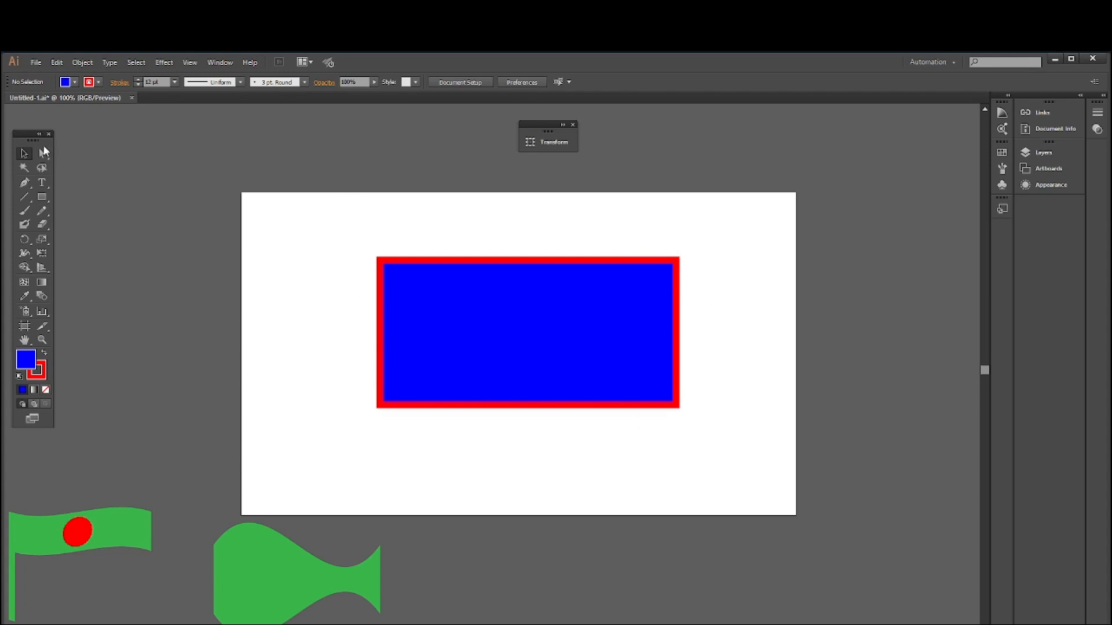
Delete the blue rectangle with the red outline from the artboard
left_click(20, 155)
left_click_drag(318, 224, 686, 437)
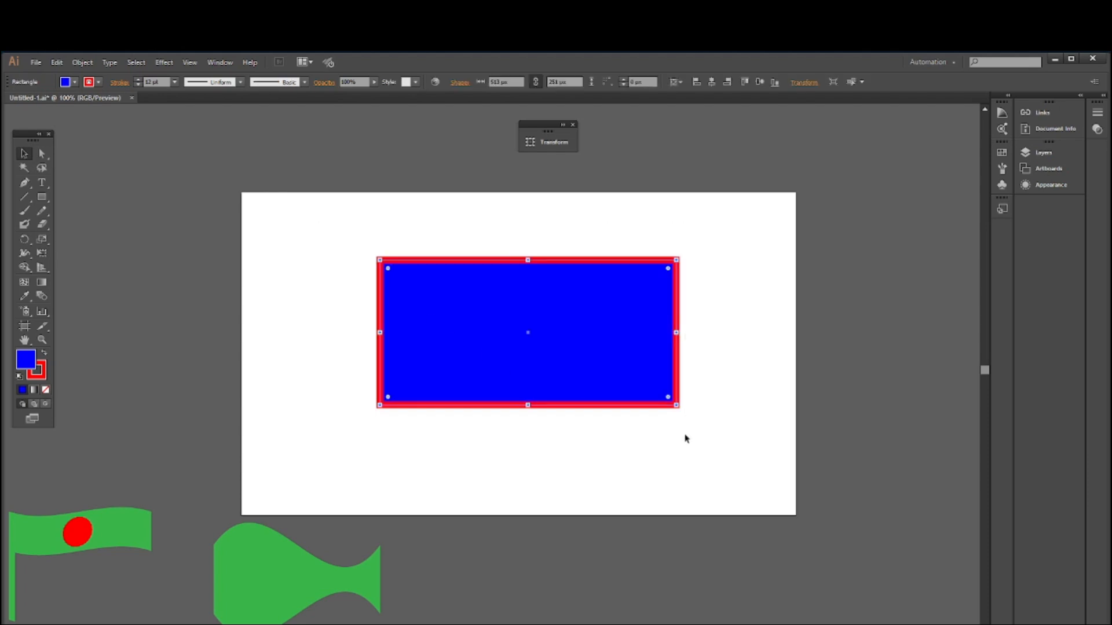
key("Delete")
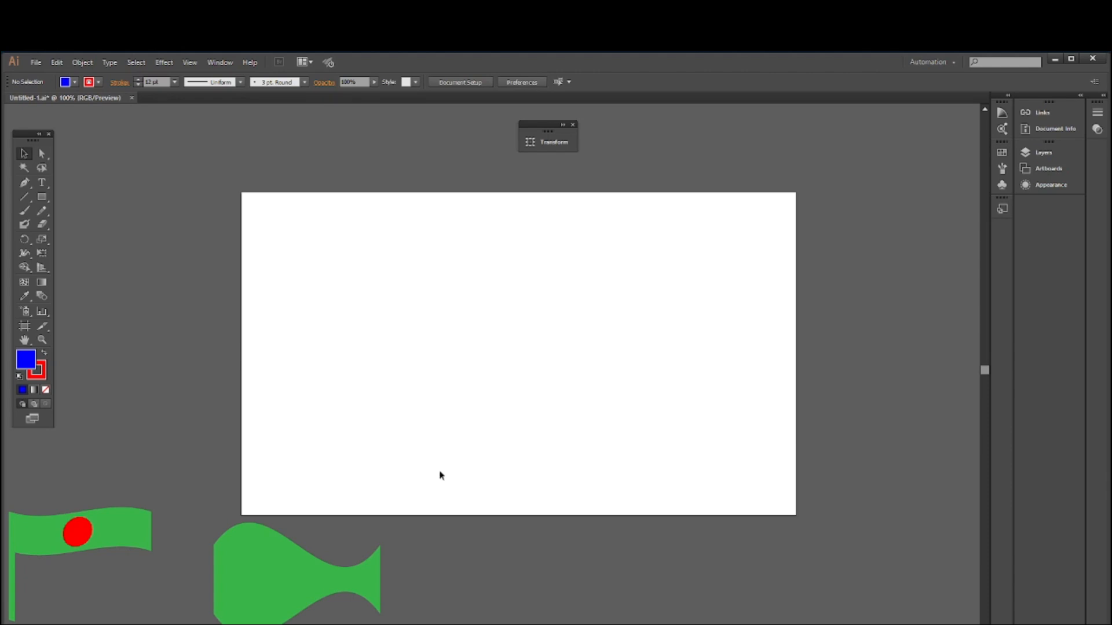
Draw a circle about 310 px in diameter with the Ellipse tool and move it slightly closer to the artboard's centre
left_click(44, 197)
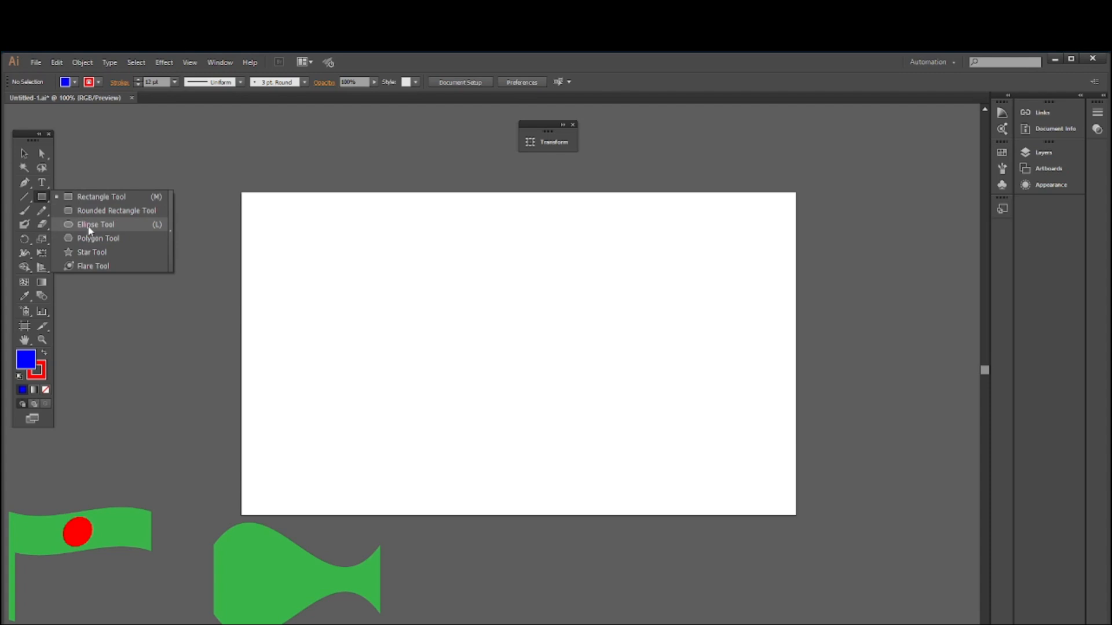
left_click(88, 229)
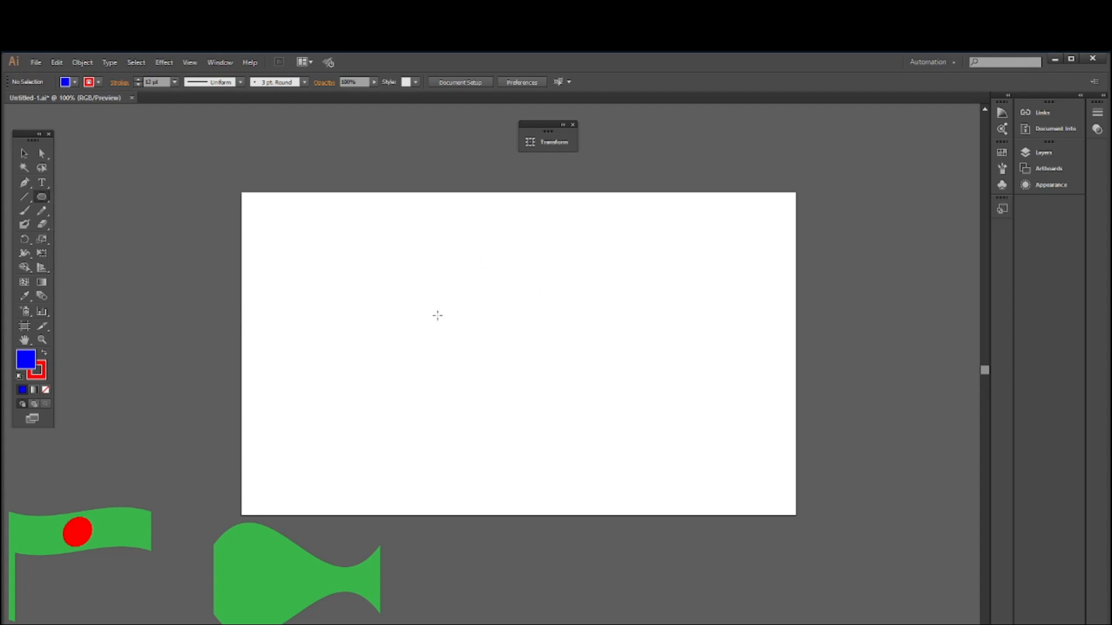
left_click_drag(415, 307, 484, 397)
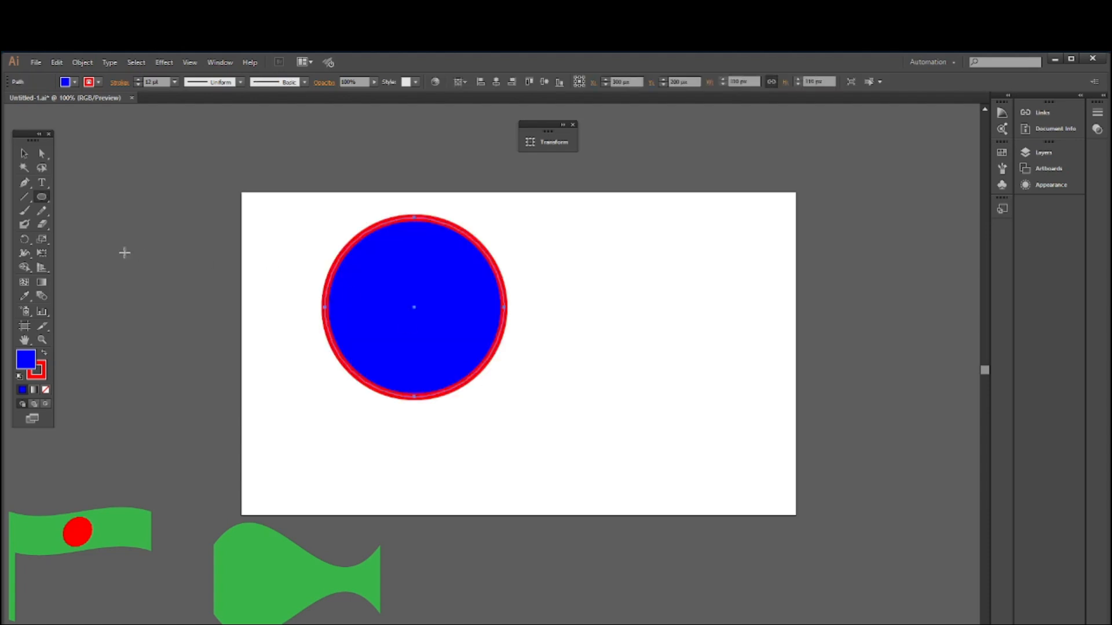
left_click(23, 153)
left_click_drag(459, 323, 506, 342)
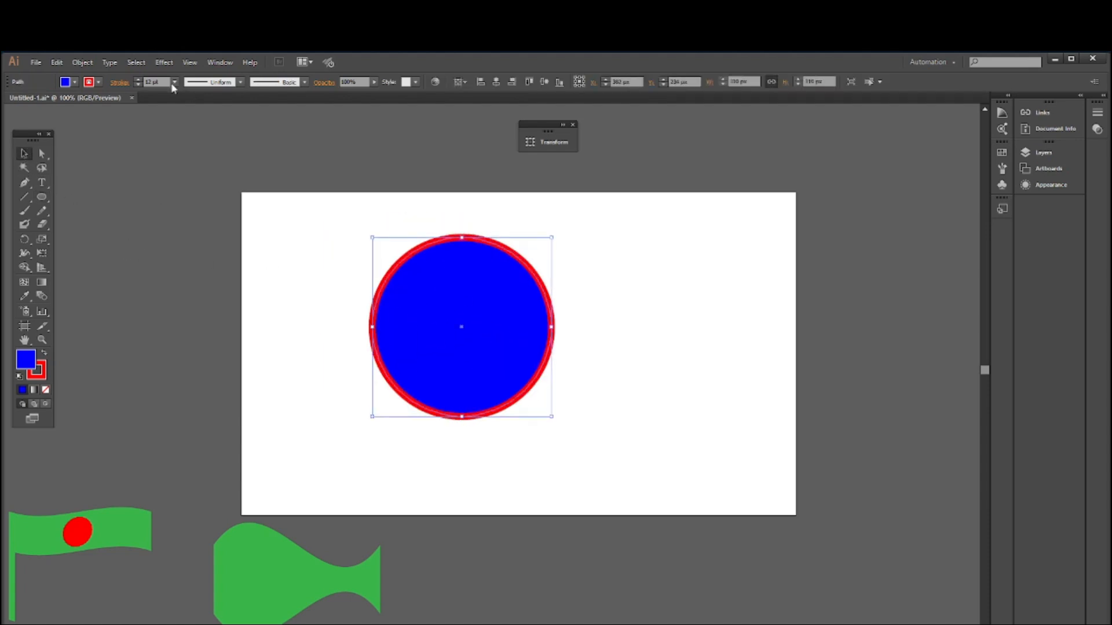
Remove the circle's stroke and change its fill colour to red
left_click(99, 81)
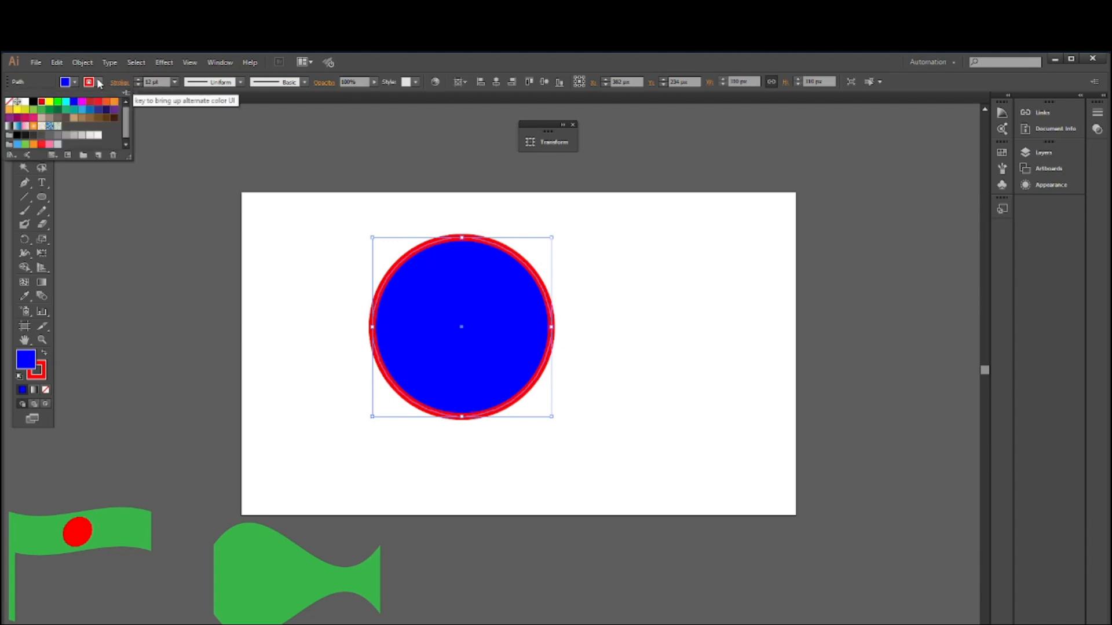
left_click(10, 102)
left_click(234, 211)
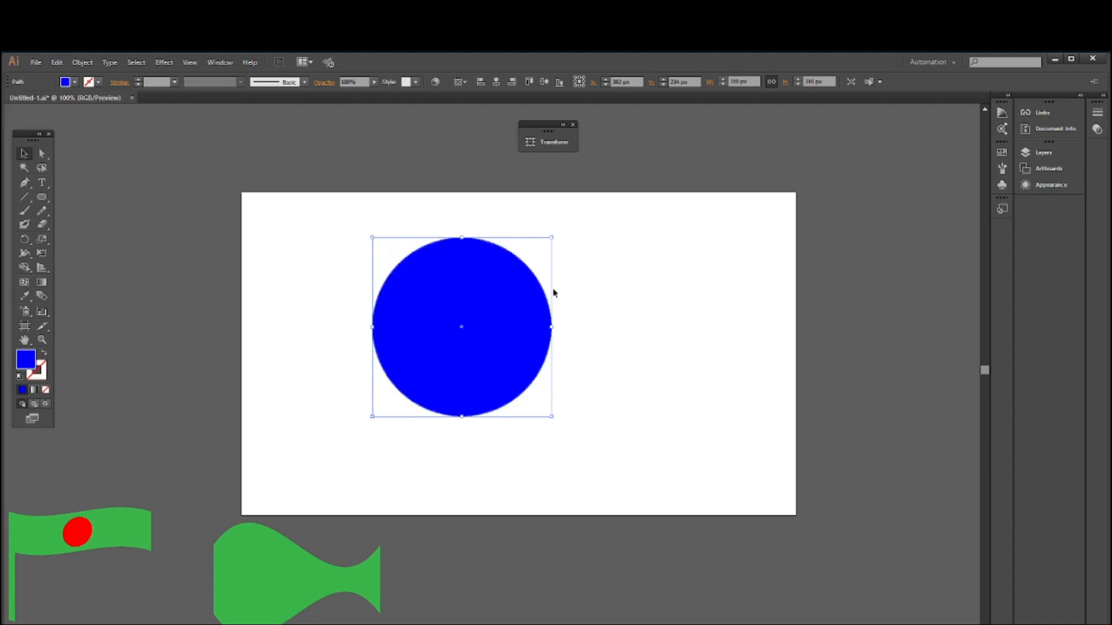
left_click(75, 82)
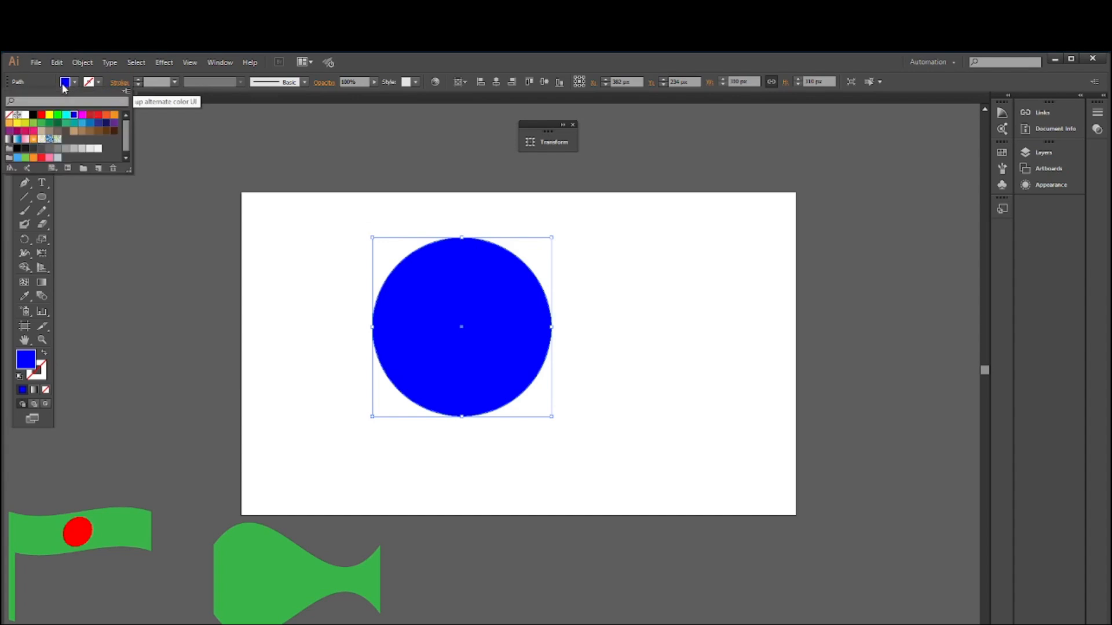
left_click(42, 116)
left_click(225, 212)
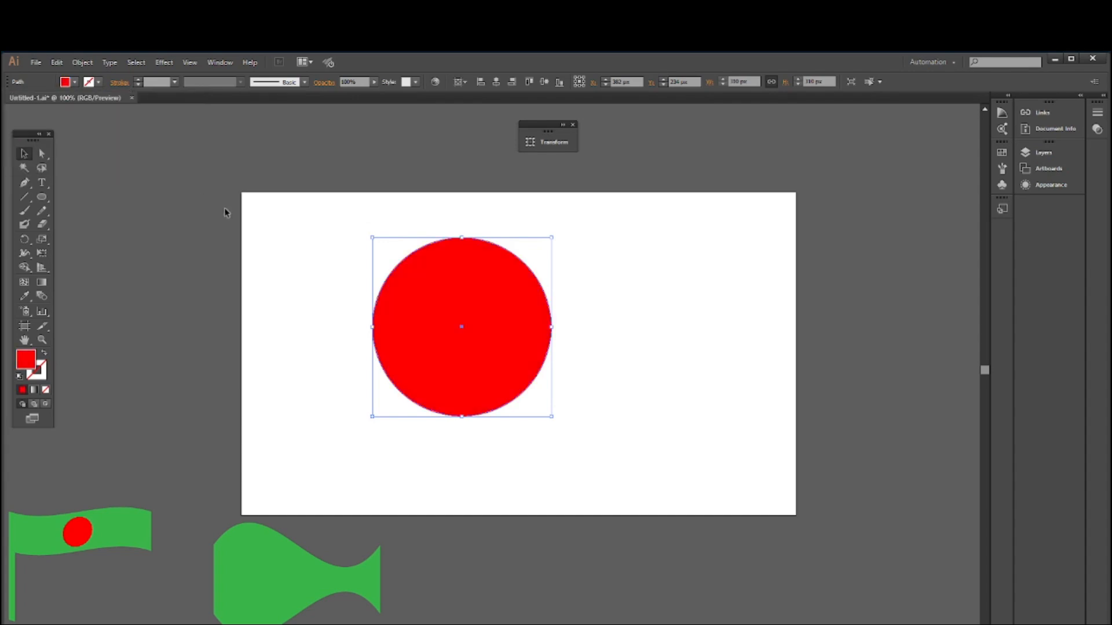
left_click(340, 210)
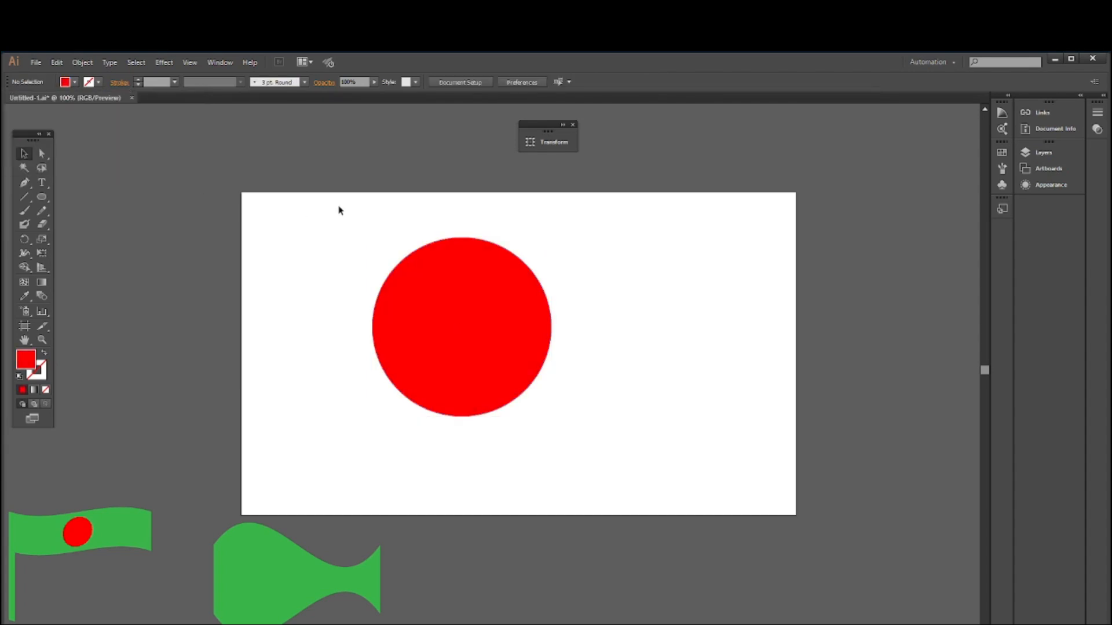
Set the Eraser tool's size to 71 pt
left_click(45, 228)
double_click(45, 228)
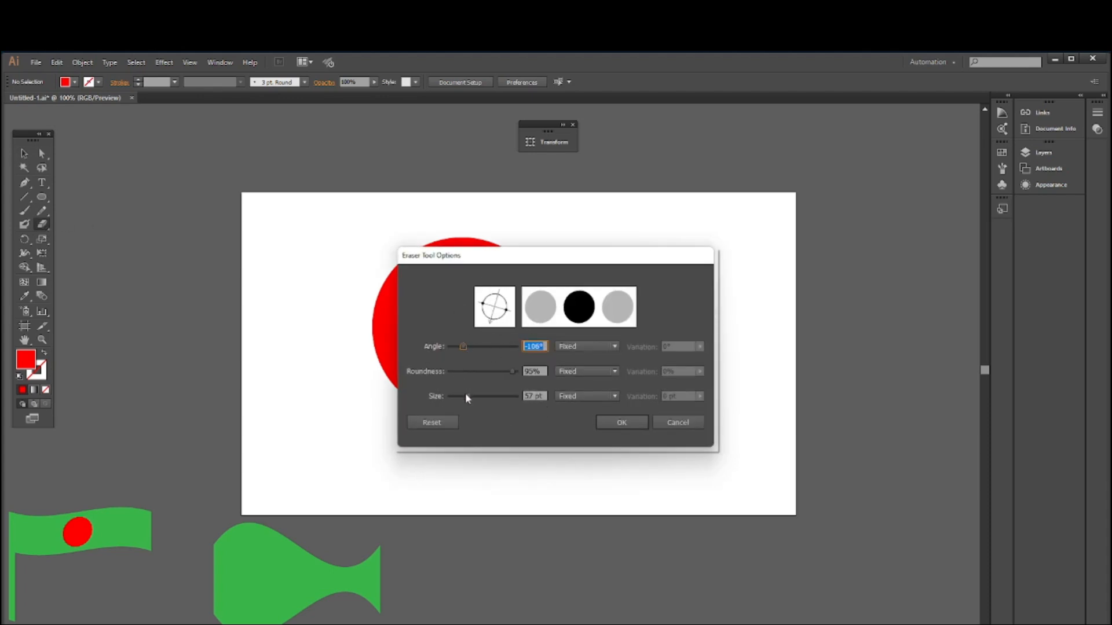
left_click_drag(471, 396, 467, 398)
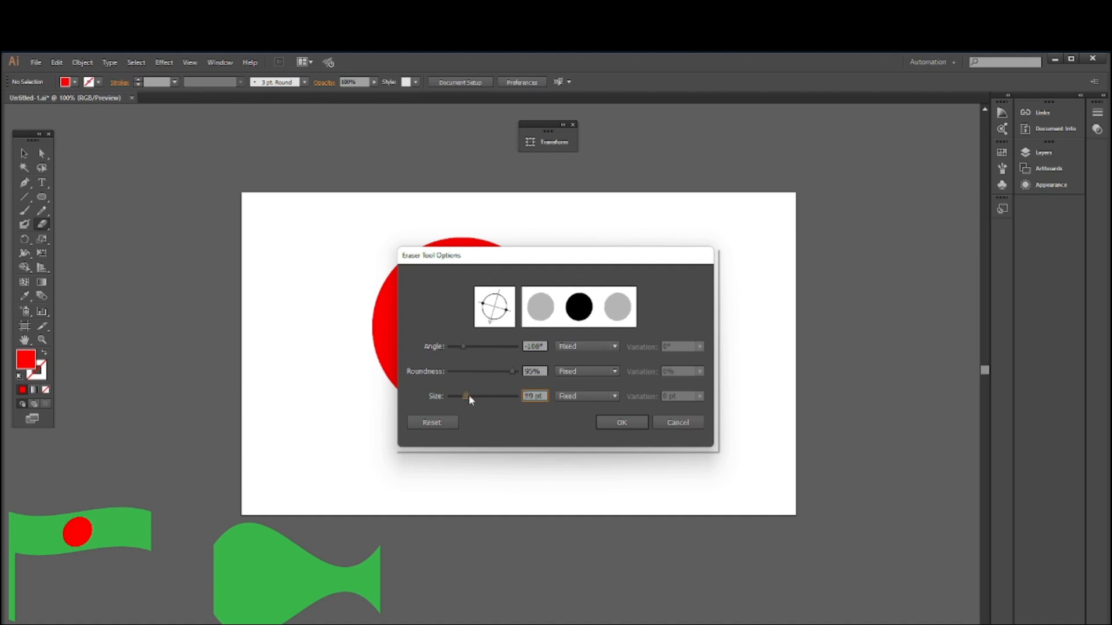
left_click(474, 396)
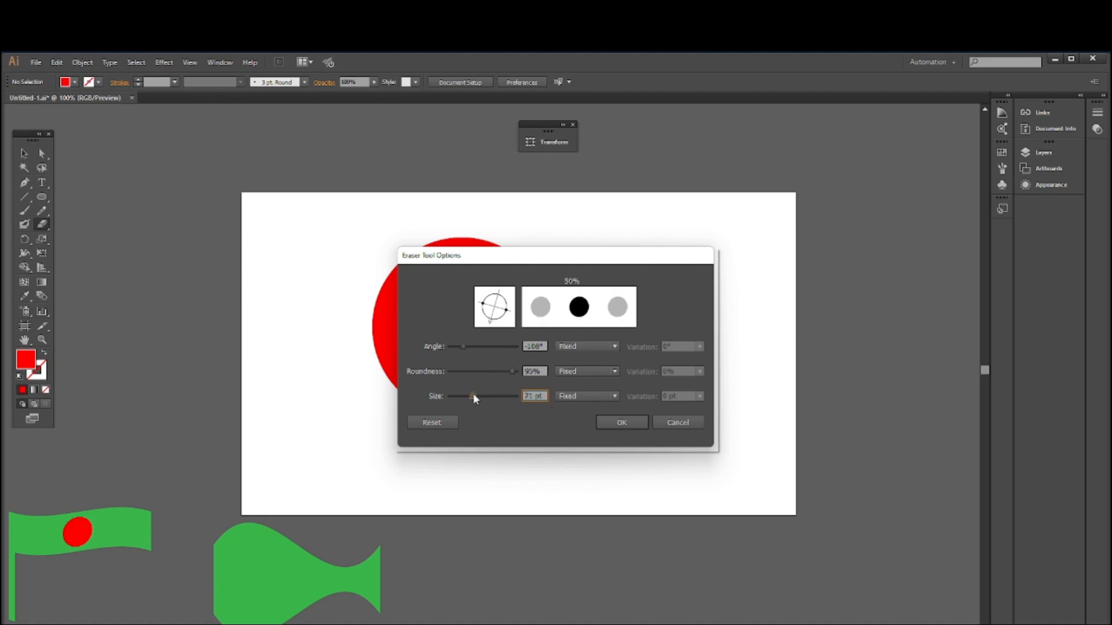
left_click(622, 424)
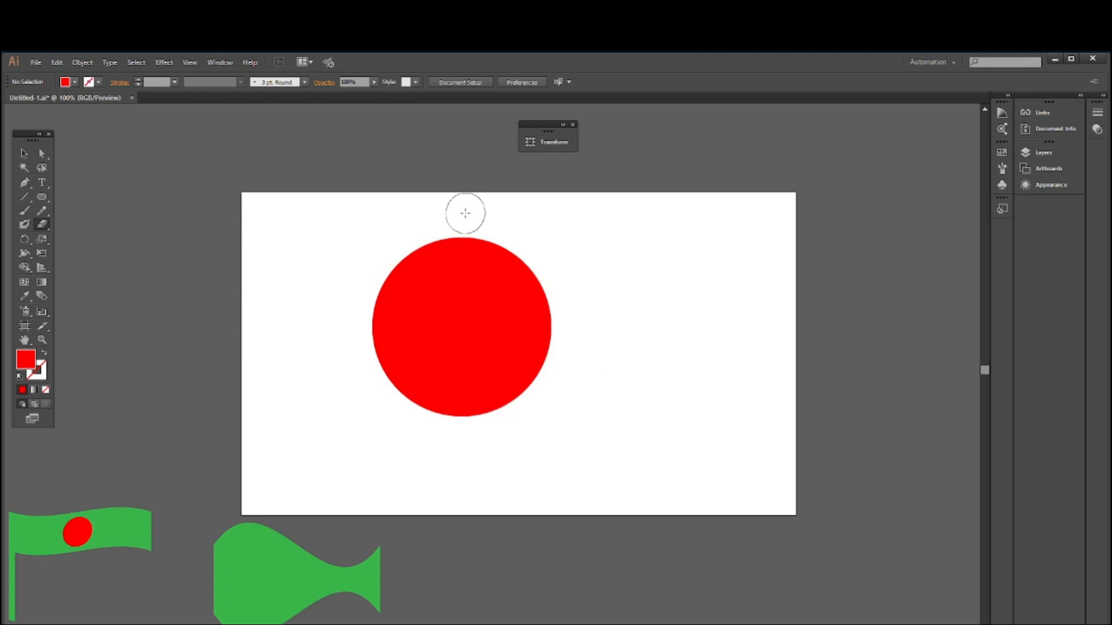
Try erasing a curved band down through the red circle, and undo the erasure
mouse_move(465, 214)
left_mouse_down()
mouse_move(451, 273)
mouse_move(464, 313)
mouse_move(501, 341)
mouse_move(514, 380)
mouse_move(478, 446)
left_mouse_up()
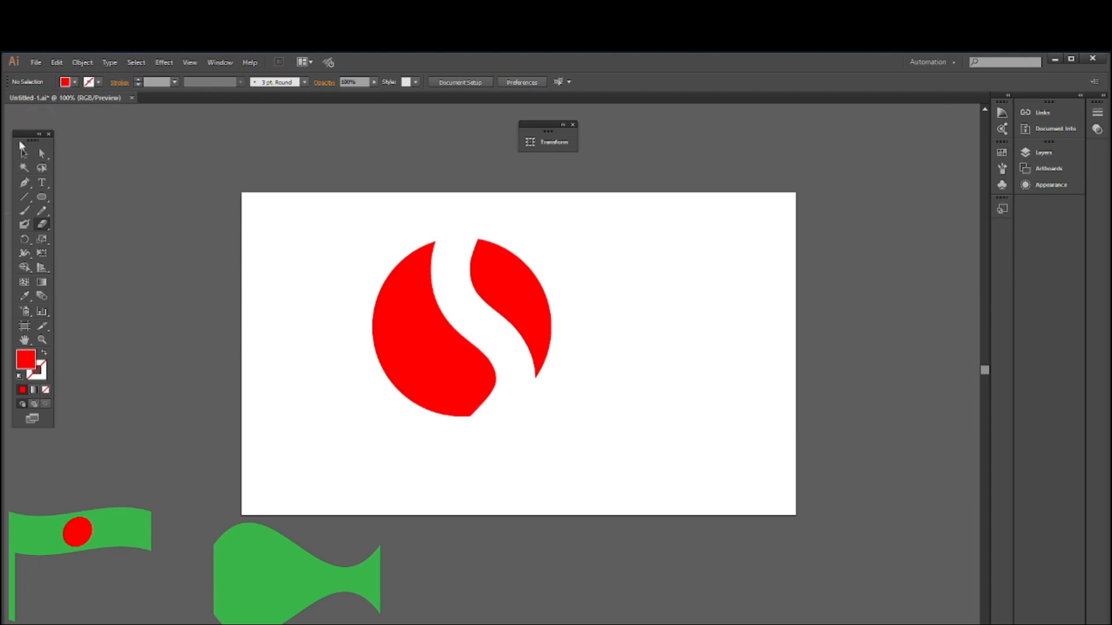
left_click(24, 153)
key("ctrl+z")
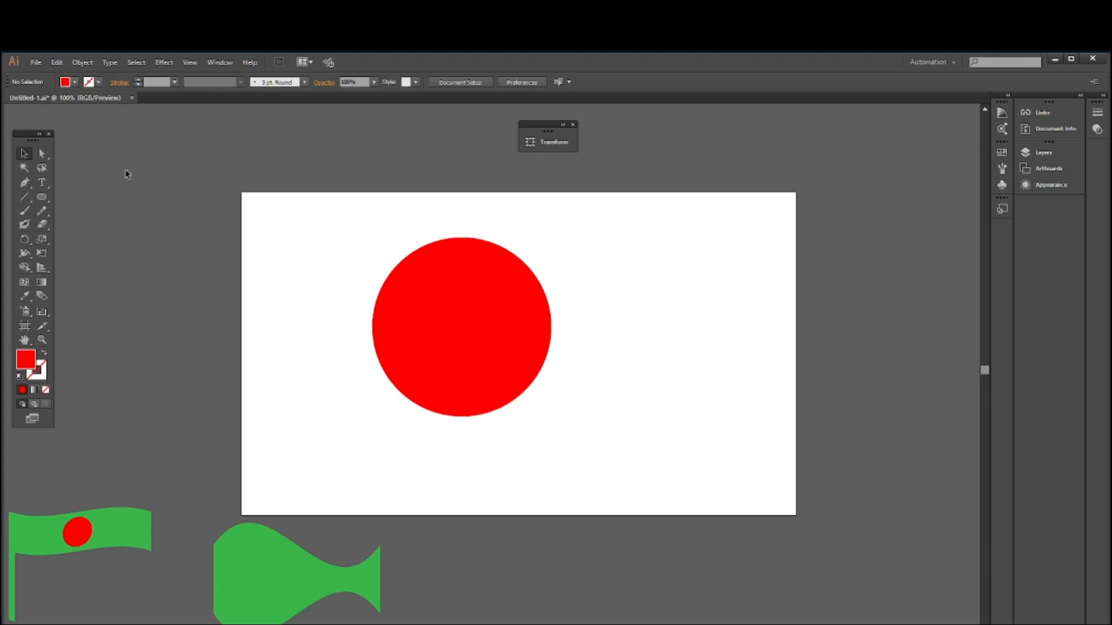
left_click(46, 229)
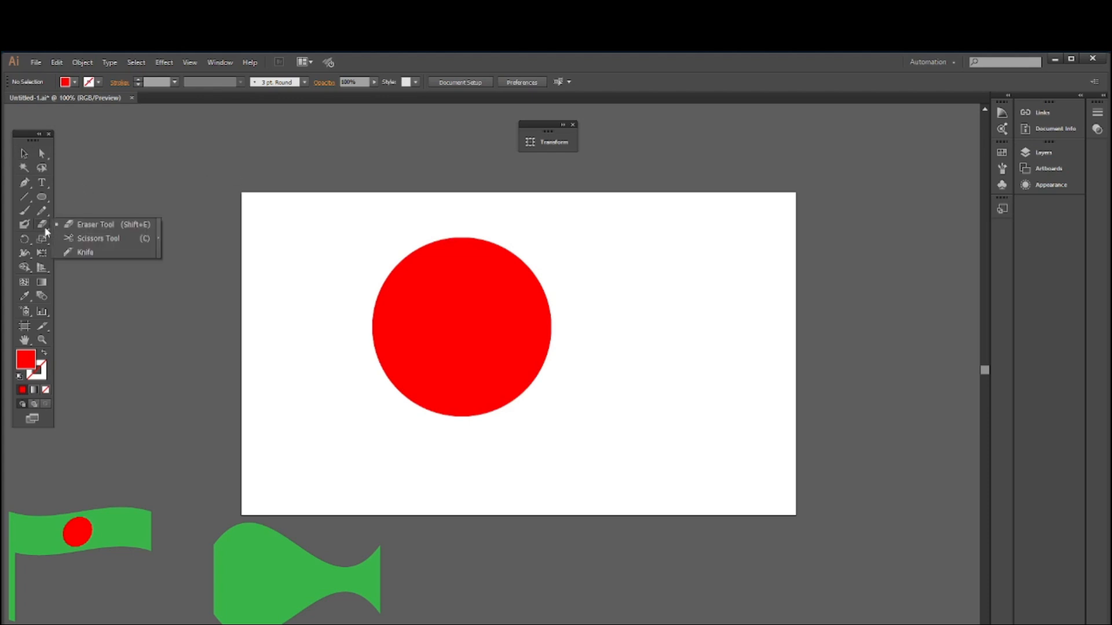
left_click(96, 230)
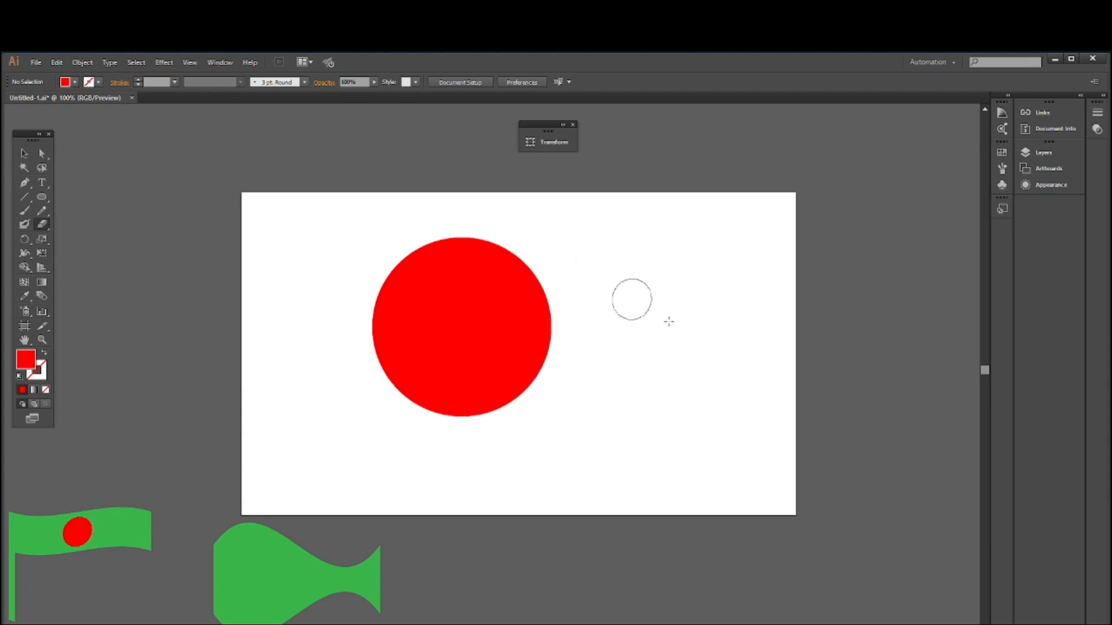
right_click(670, 354)
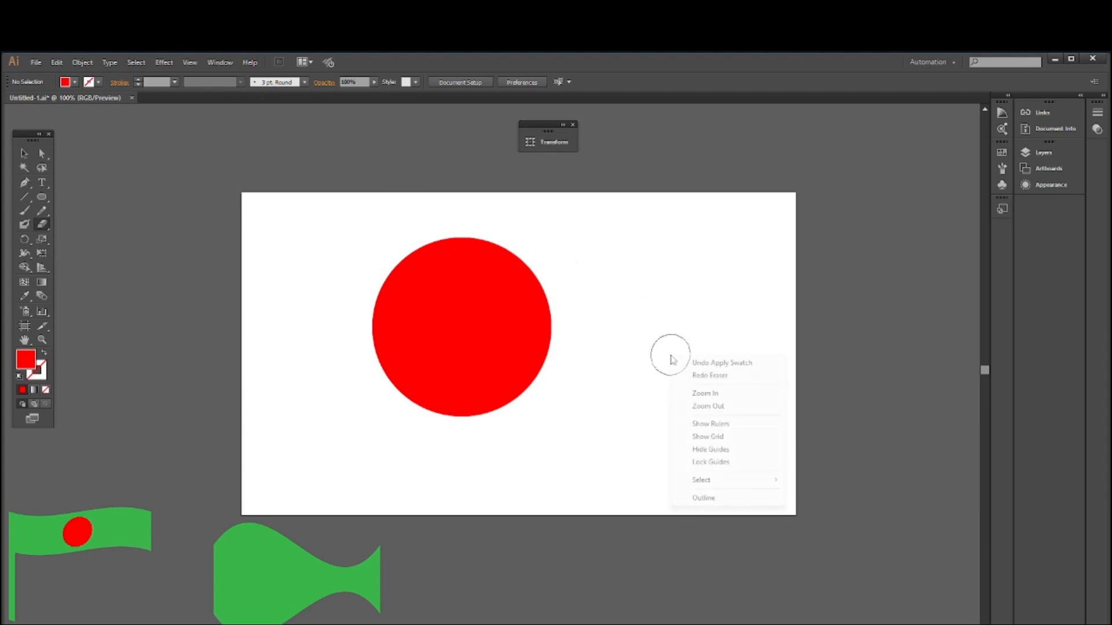
left_click(653, 329)
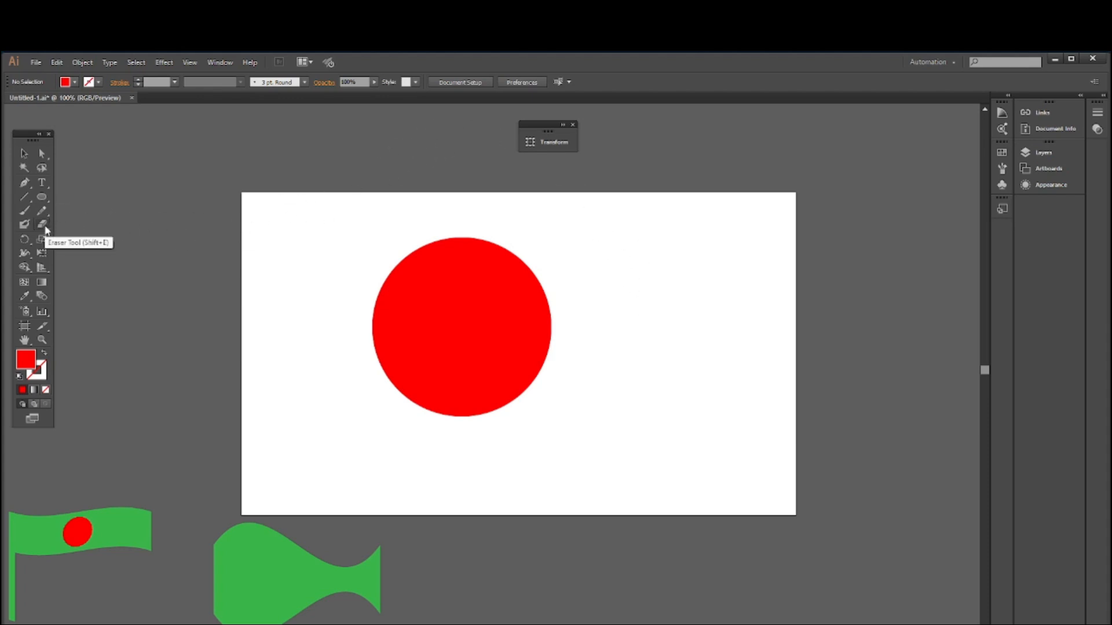
Select the red circle and set the Eraser tool's size to 26 pt
left_click(24, 153)
left_click(470, 305)
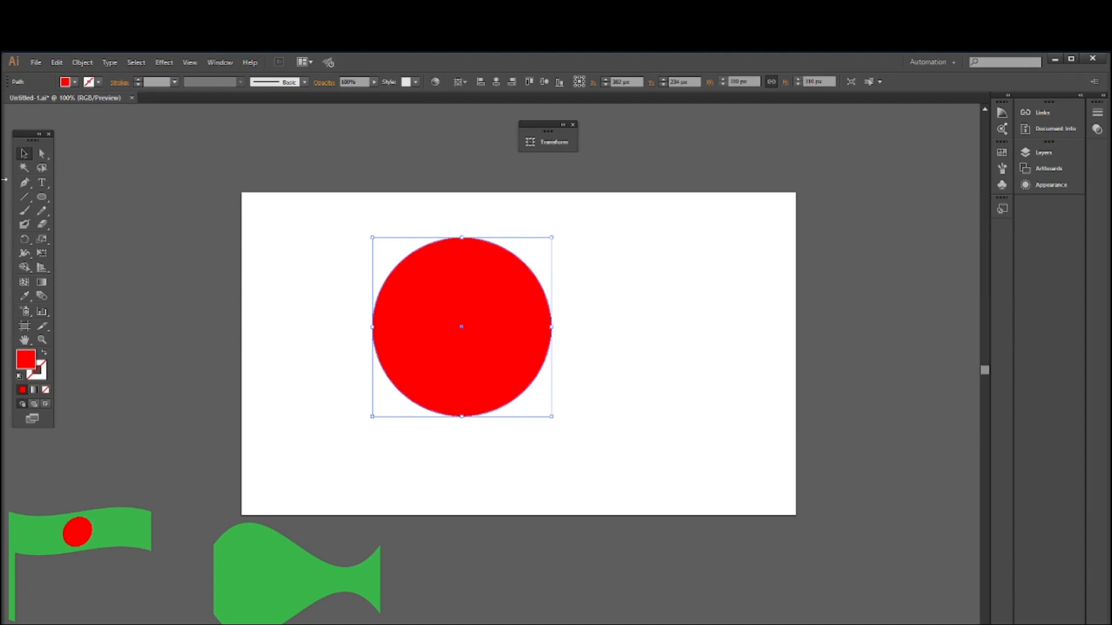
double_click(43, 226)
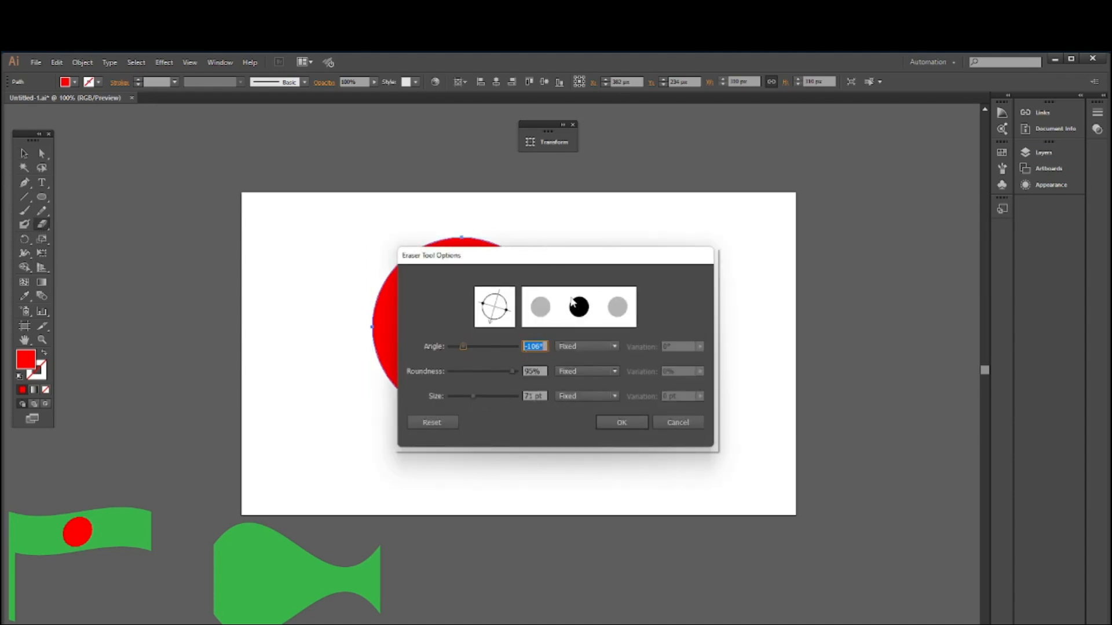
left_click(457, 396)
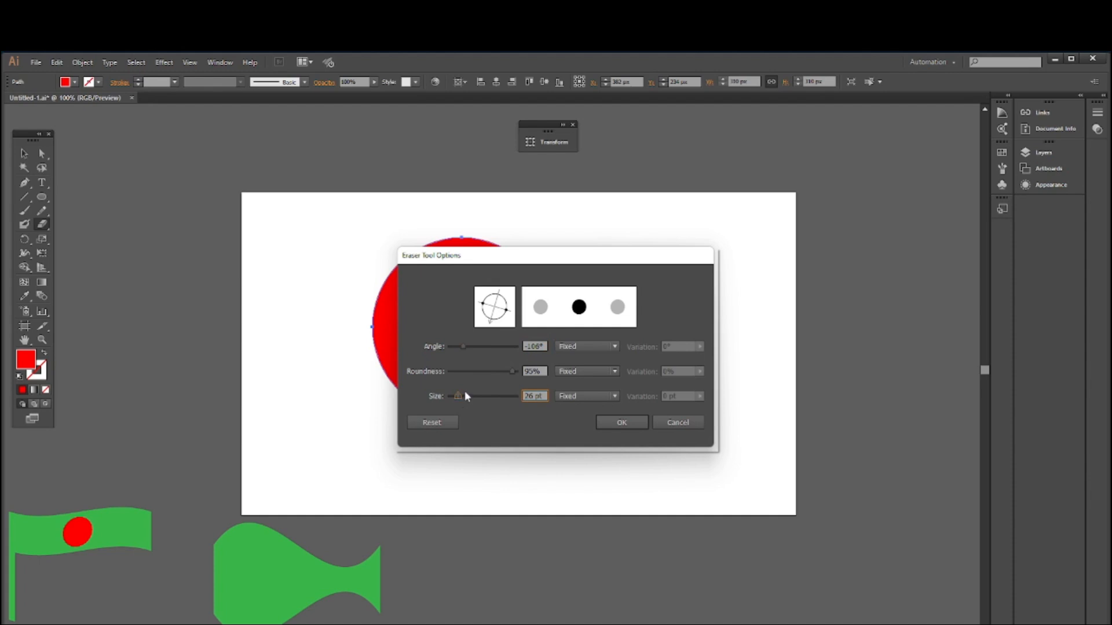
left_click(619, 422)
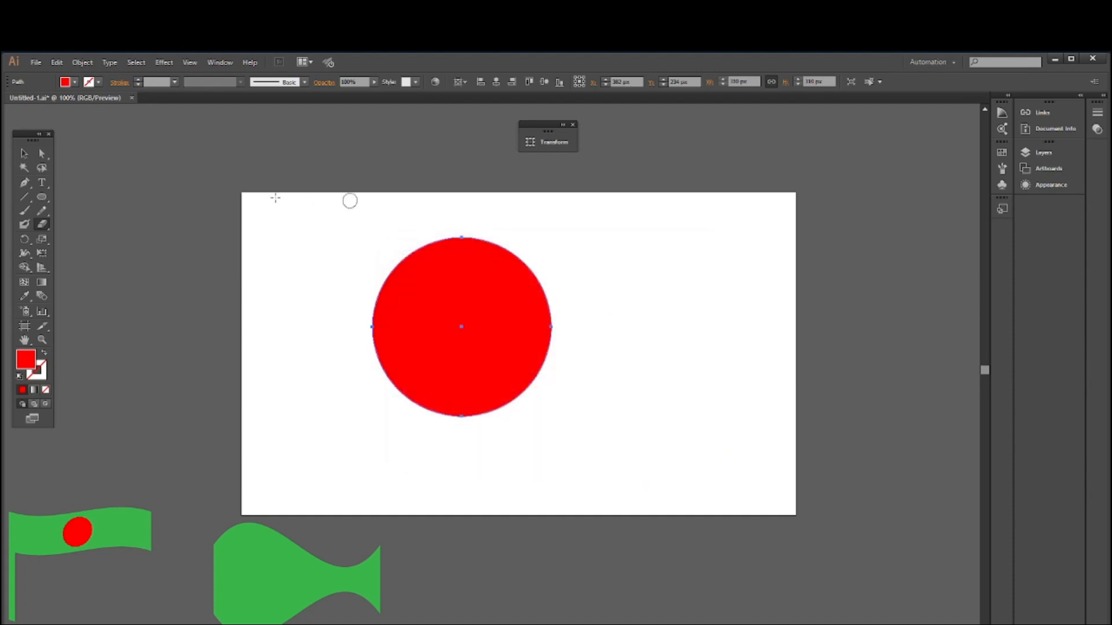
Delete the red circle from the artboard
left_click(24, 153)
left_click(480, 226)
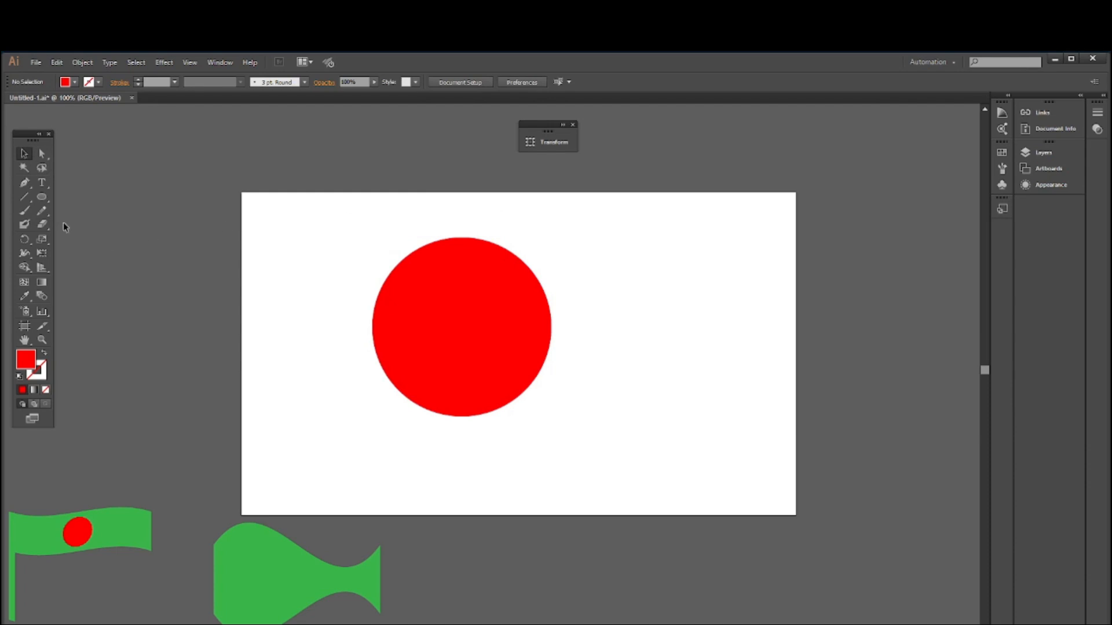
left_click(42, 226)
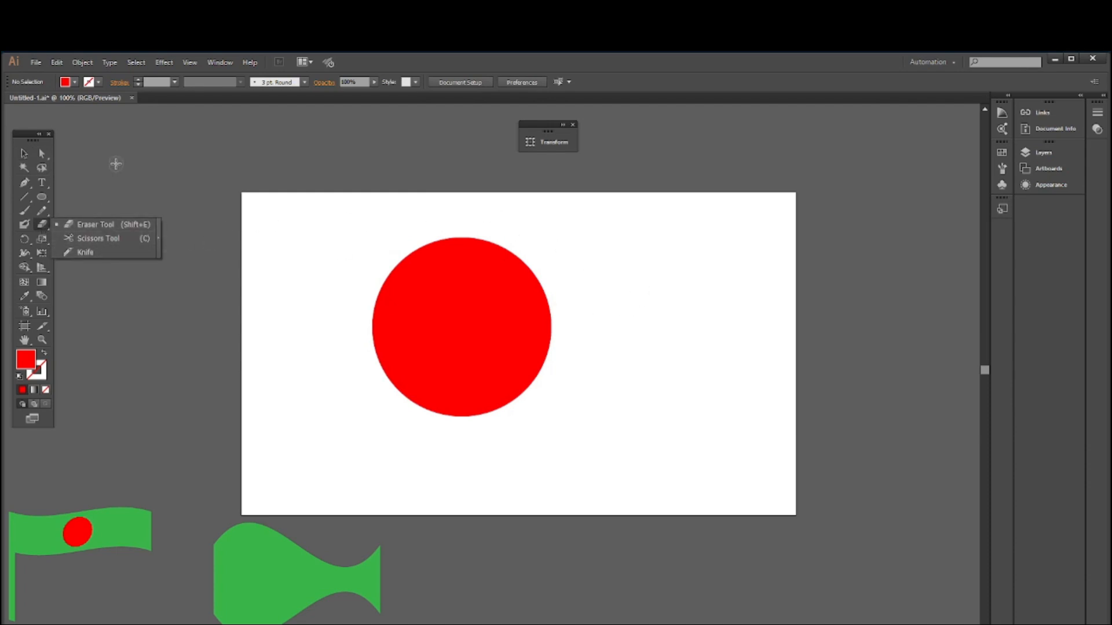
left_click(24, 155)
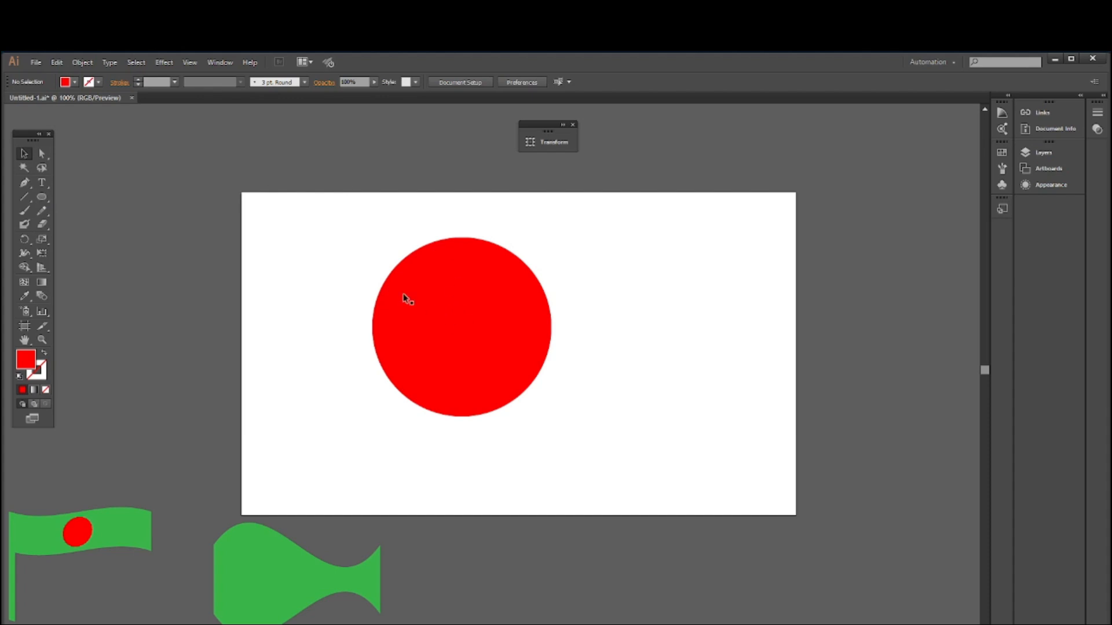
left_click_drag(342, 222, 516, 366)
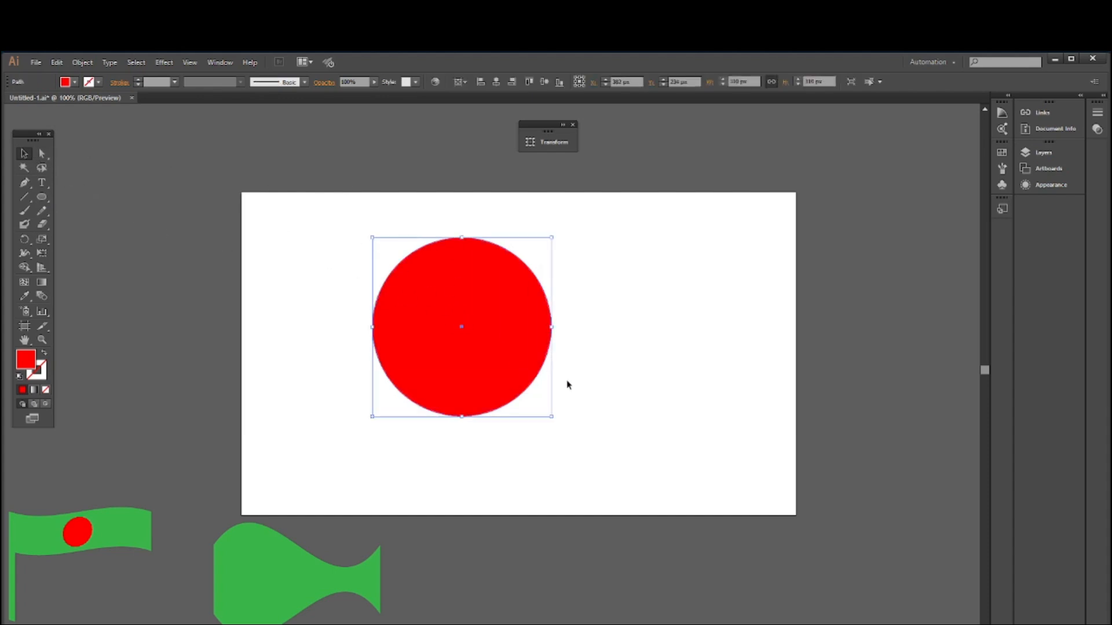
key("Delete")
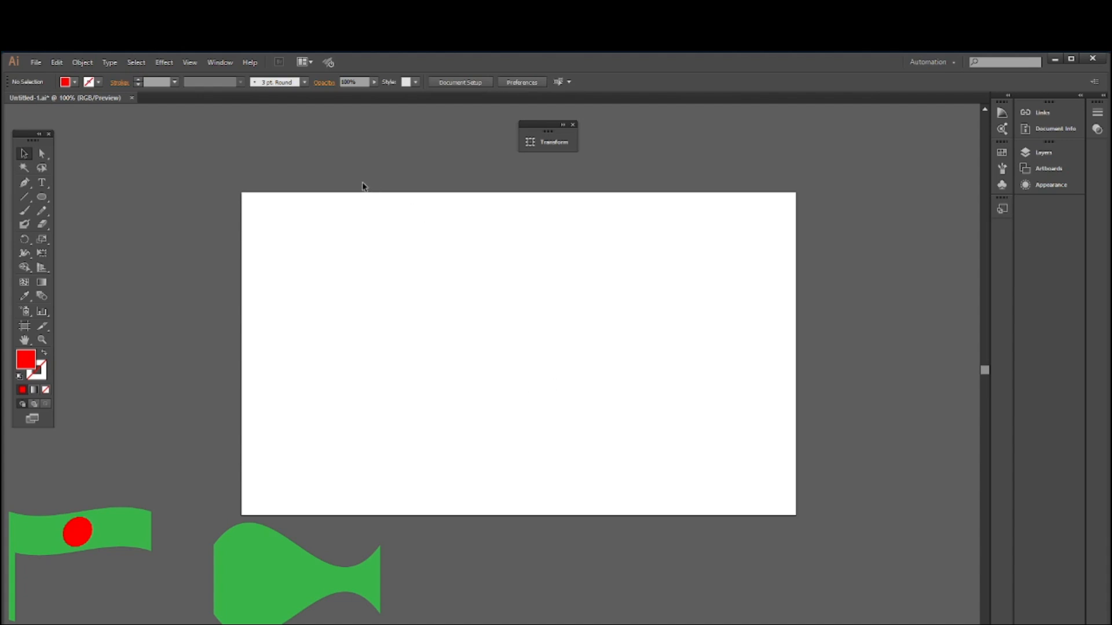
Draw a new red circle about 300 px in diameter and move it slightly down towards the artboard's centre
left_click(48, 196)
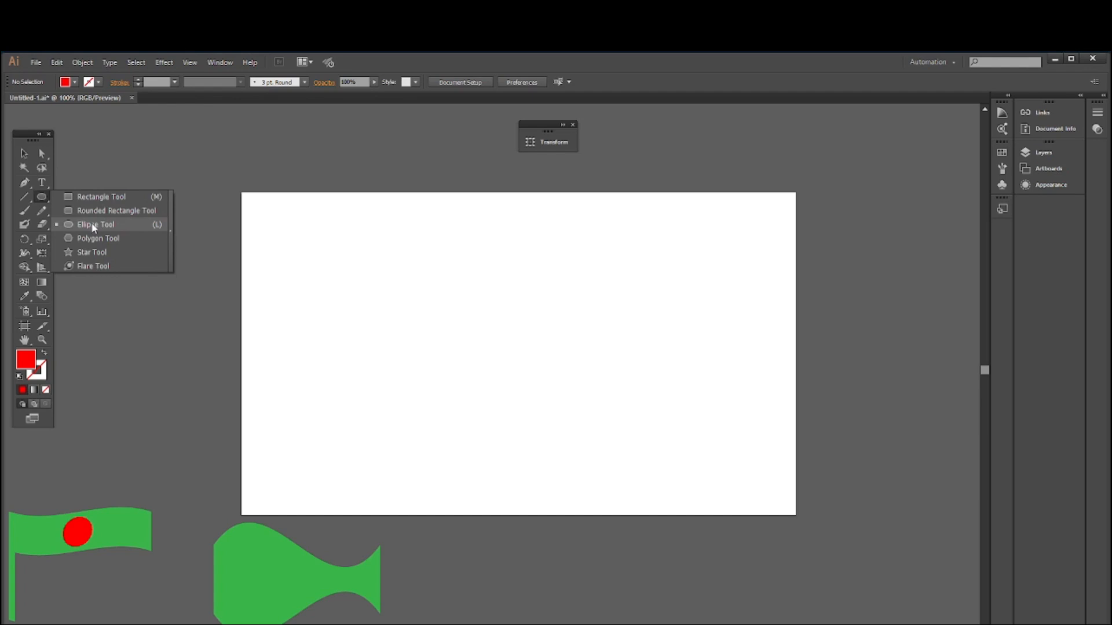
left_click(94, 226)
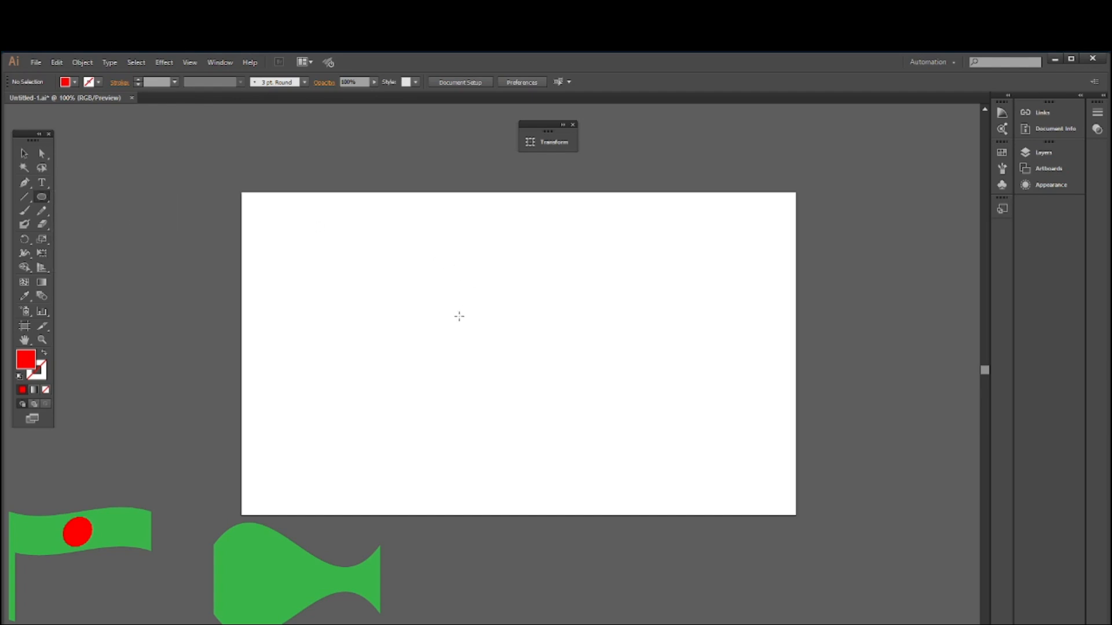
left_click_drag(461, 307, 549, 397)
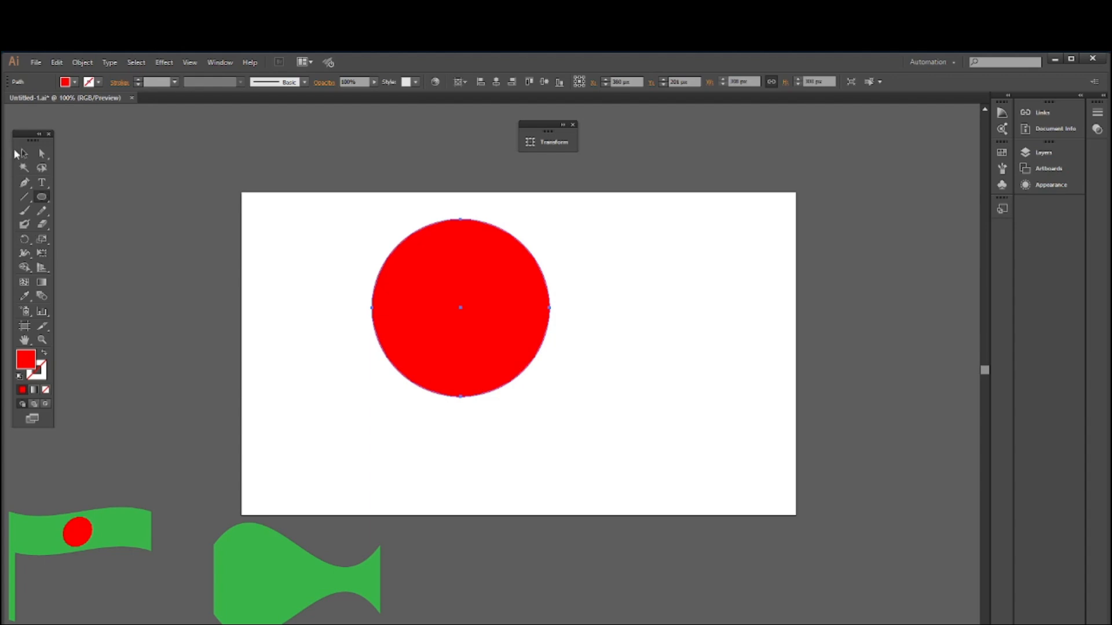
left_click(24, 153)
left_click_drag(426, 298, 444, 323)
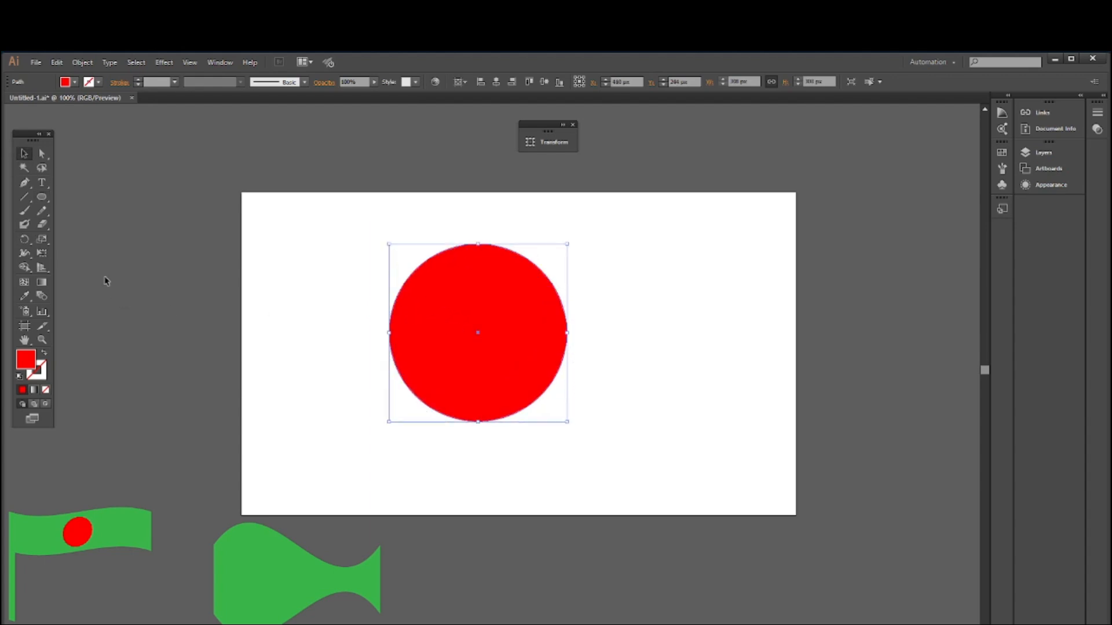
Set the Eraser tool's size to 23 pt and erase an S-shaped band down through the red circle
double_click(42, 224)
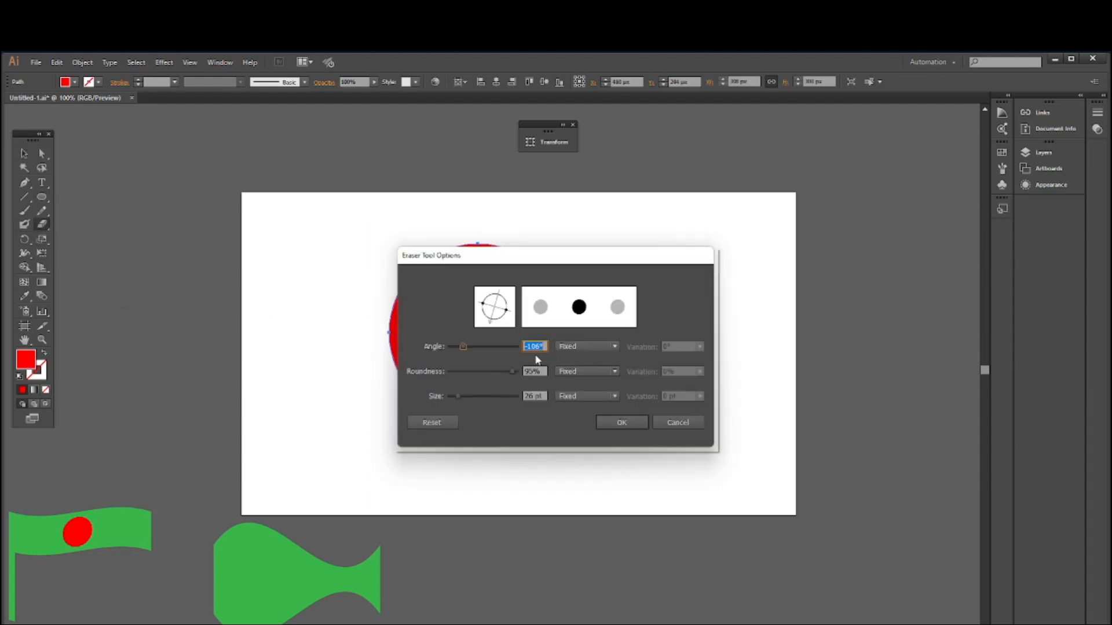
left_click(465, 396)
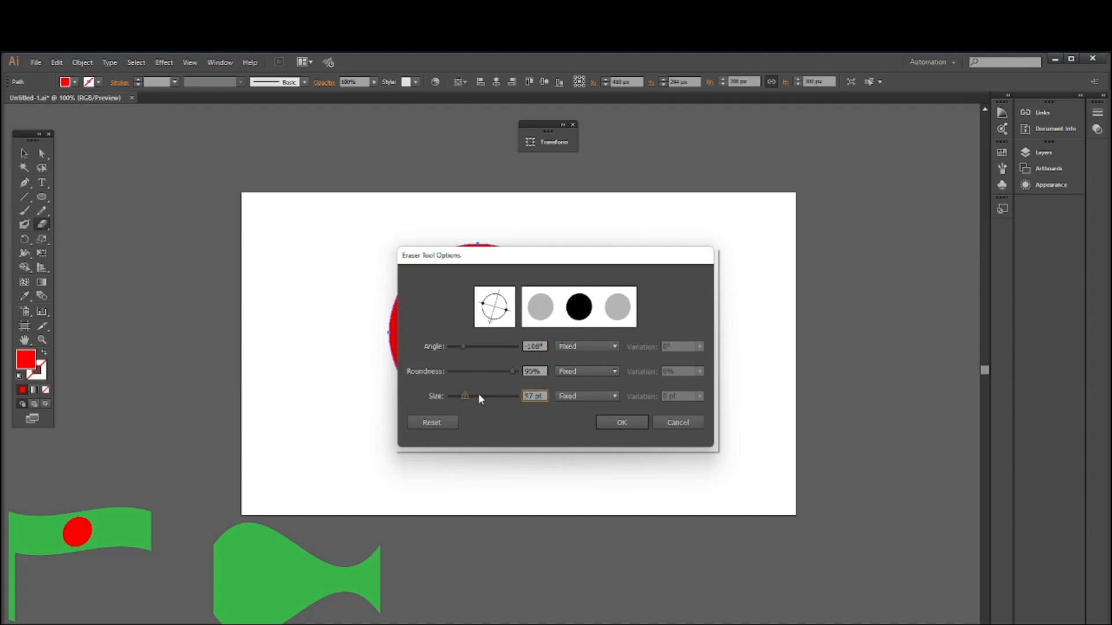
left_click(457, 396)
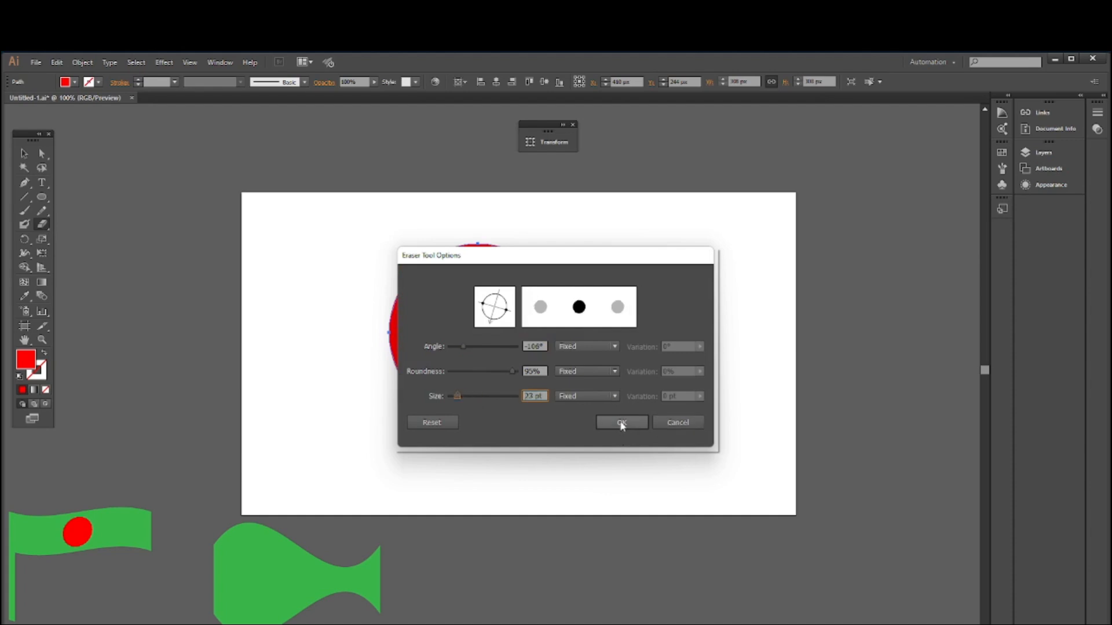
left_click(621, 423)
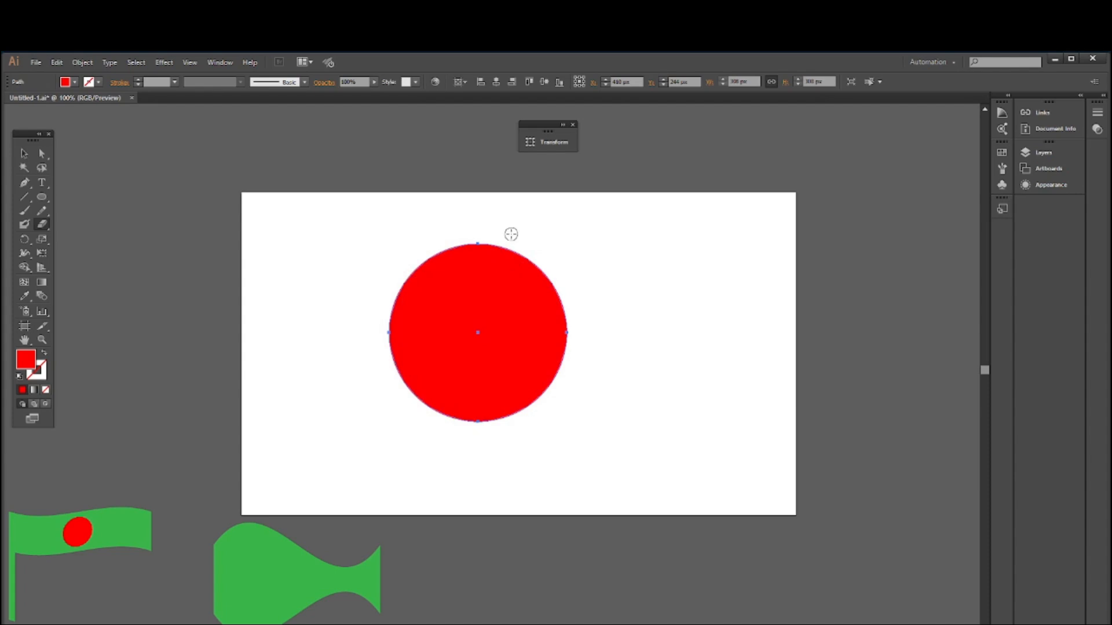
mouse_move(493, 236)
left_mouse_down()
mouse_move(478, 301)
mouse_move(544, 386)
mouse_move(523, 436)
left_mouse_up()
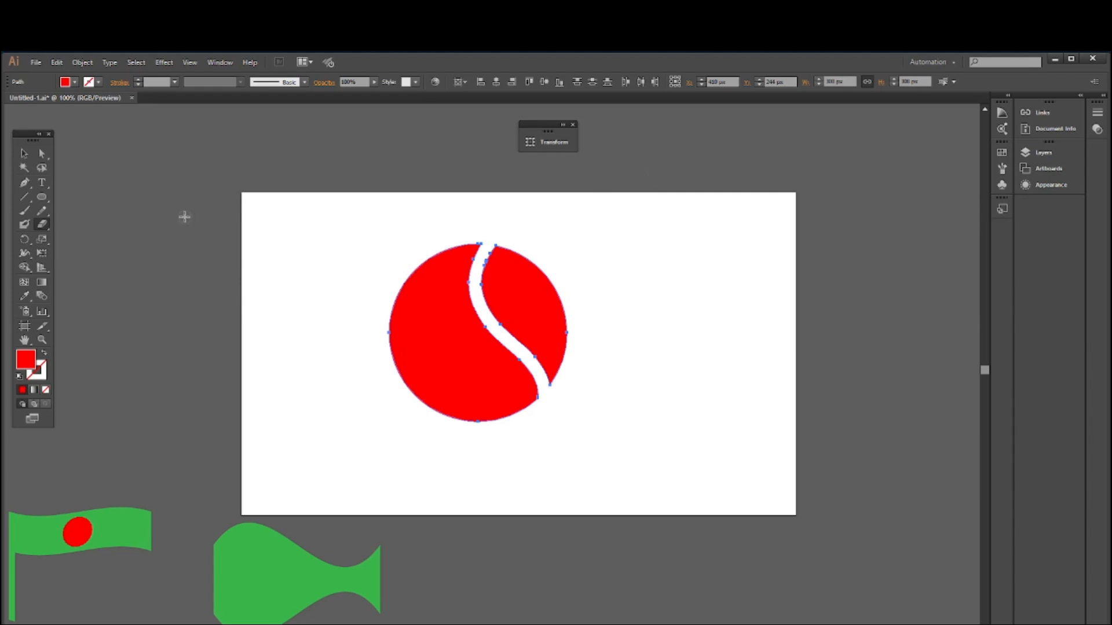
Separate the cut pieces, moving the larger one off the artboard and the leaf-shaped one to the artboard's centre
left_click(24, 153)
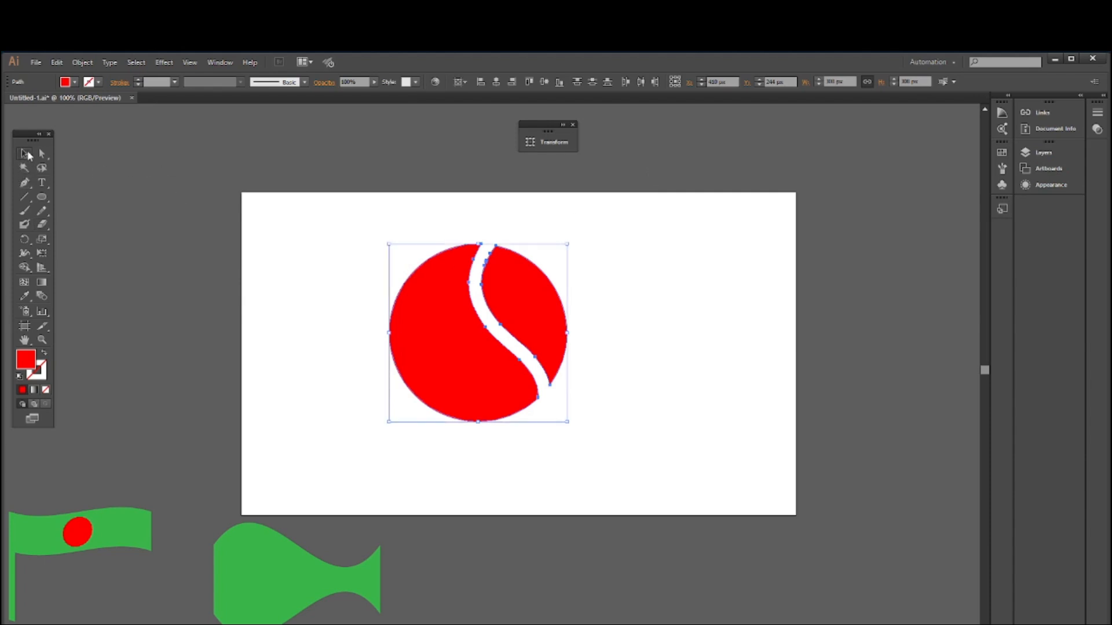
left_click(342, 223)
left_click(520, 308)
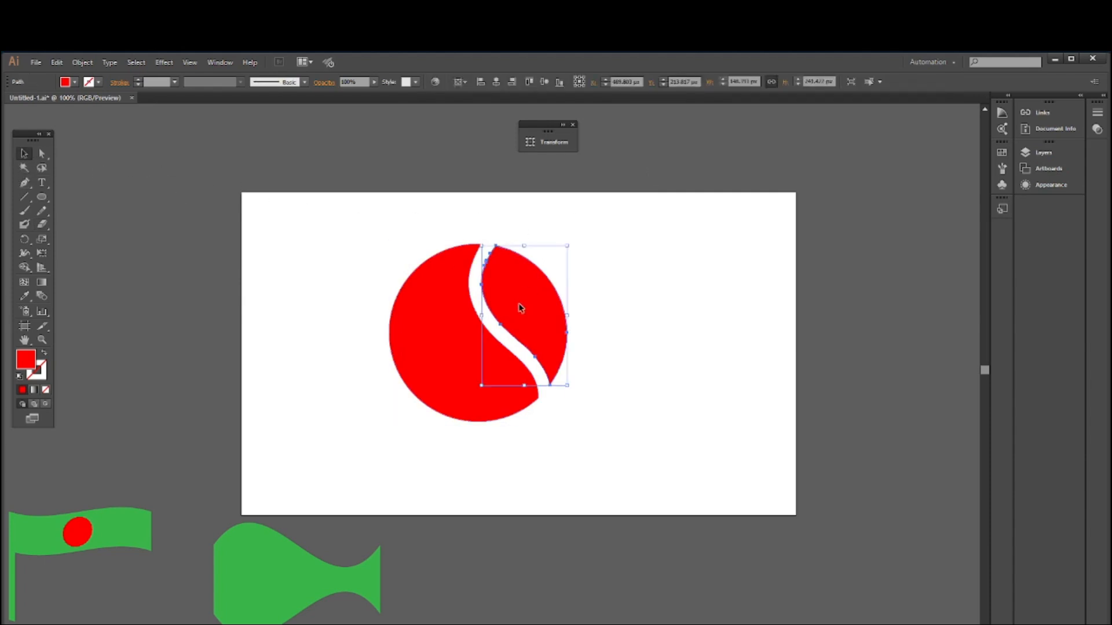
left_click_drag(520, 307, 644, 322)
left_click_drag(485, 372, 168, 392)
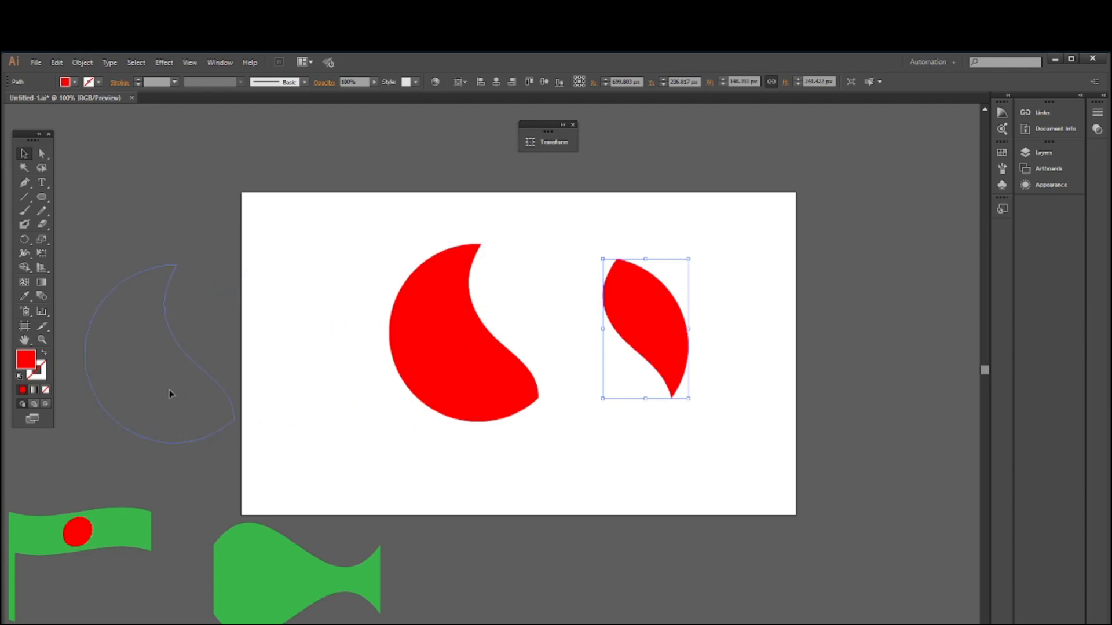
left_click_drag(653, 341, 494, 341)
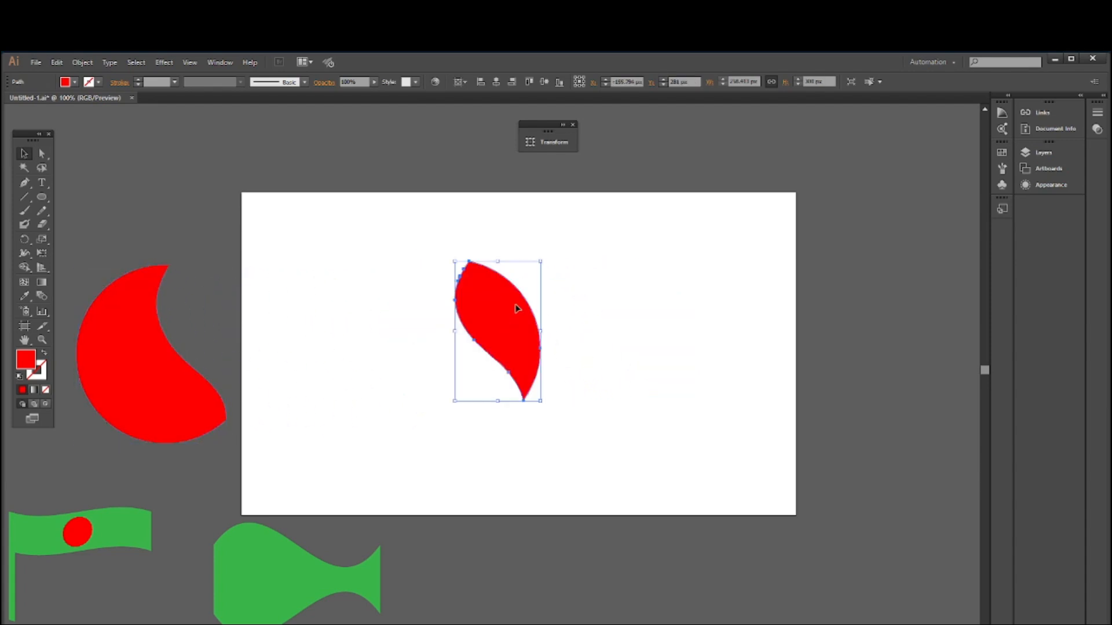
Try several fill colours on the leaf-shaped piece, finishing with dark green, and deselect it
left_click(66, 84)
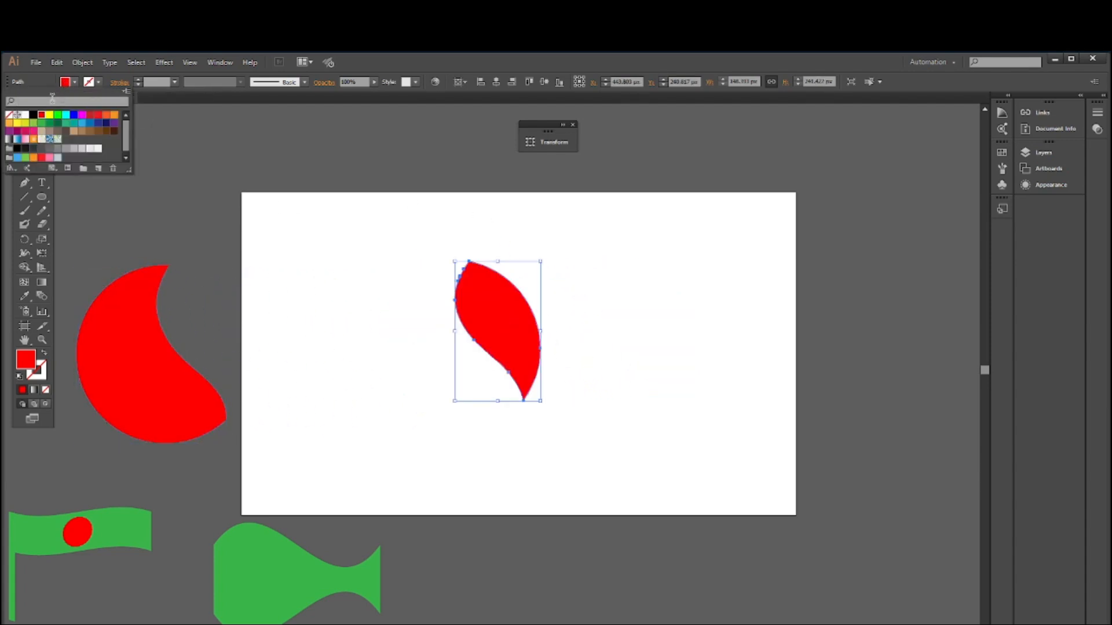
left_click(50, 115)
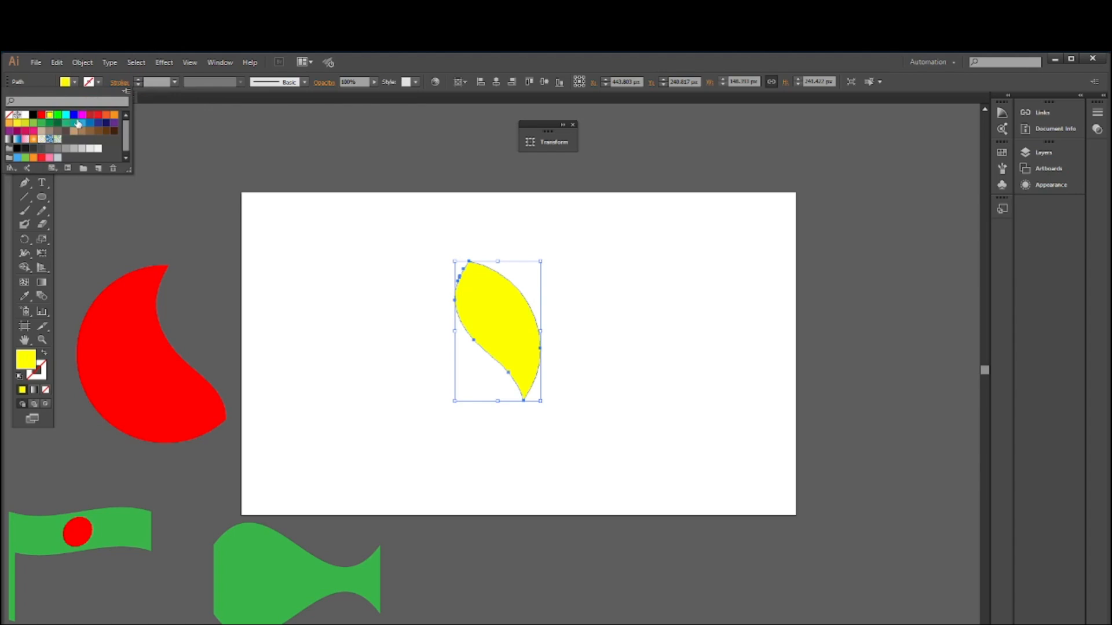
left_click(74, 114)
left_click(66, 114)
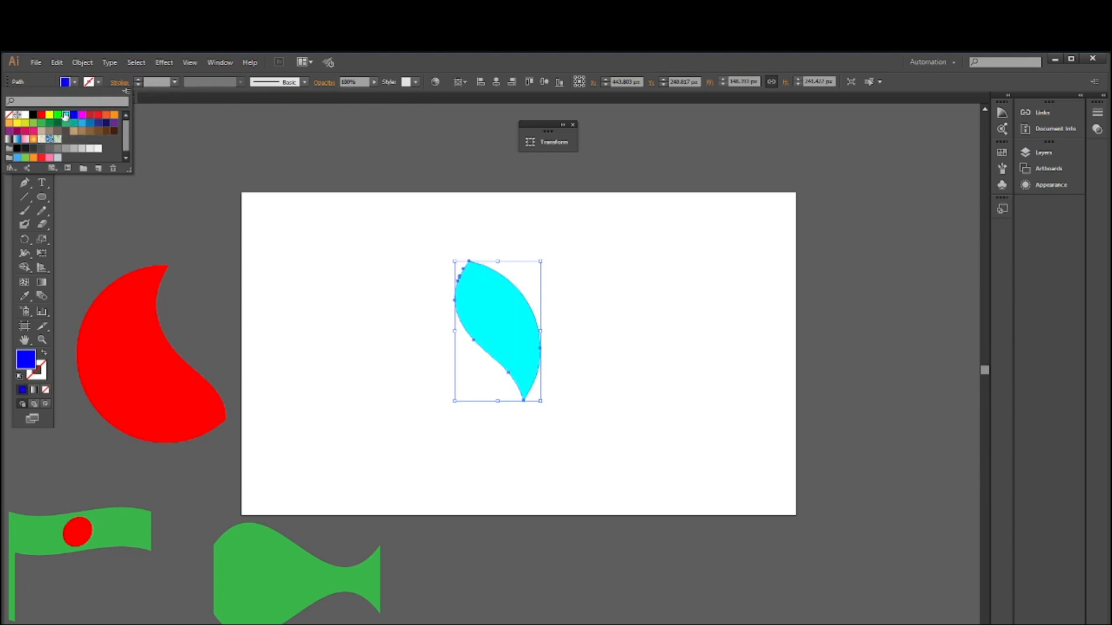
left_click(50, 115)
left_click(41, 114)
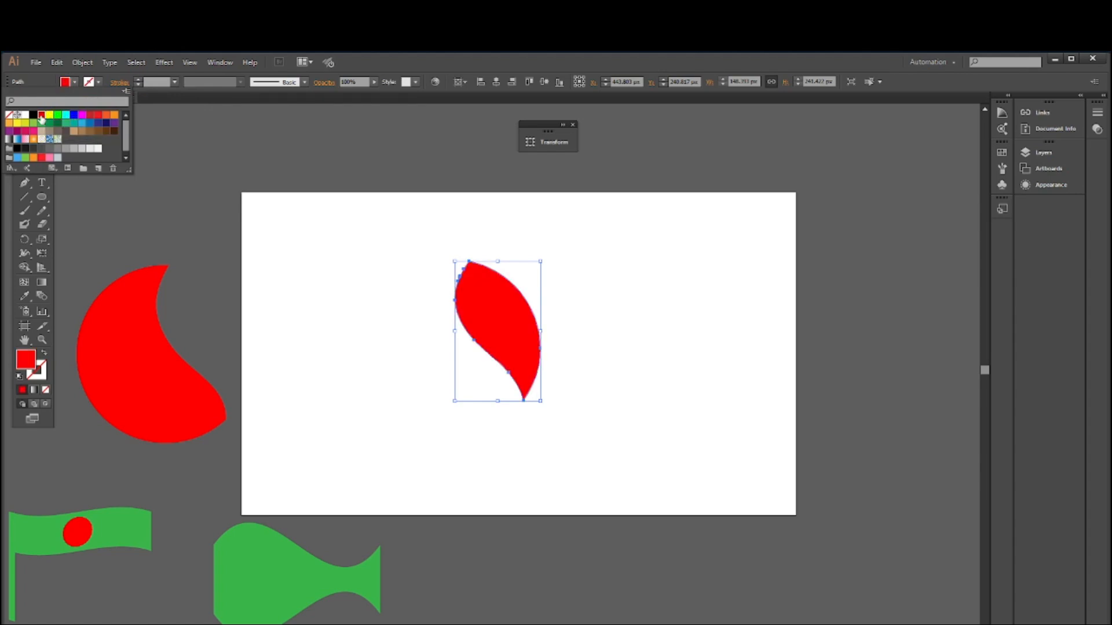
left_click(50, 123)
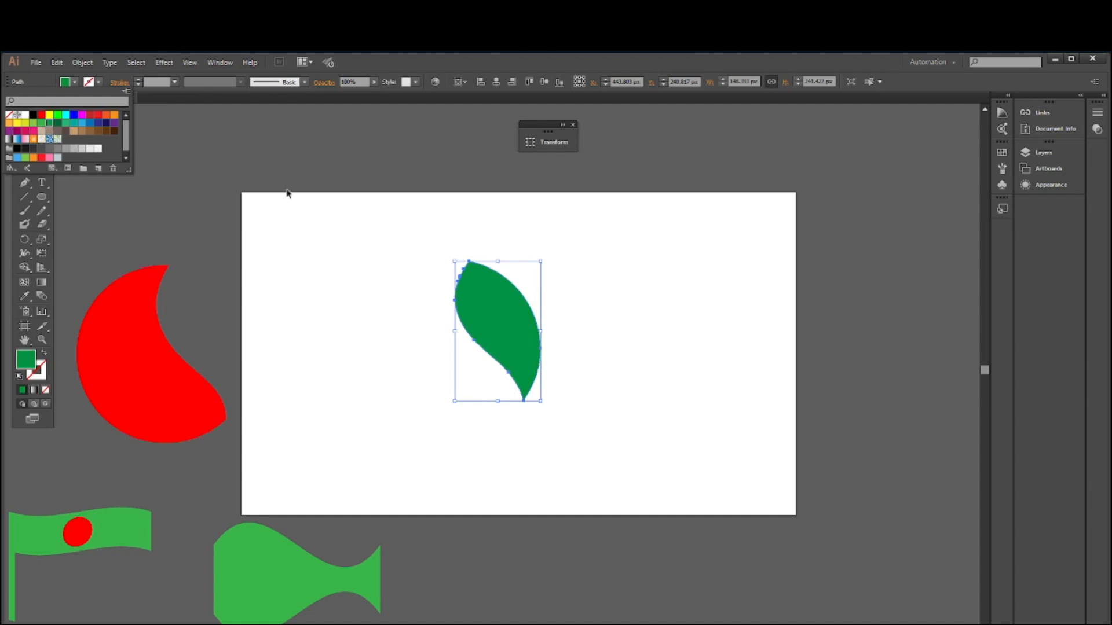
left_click(309, 219)
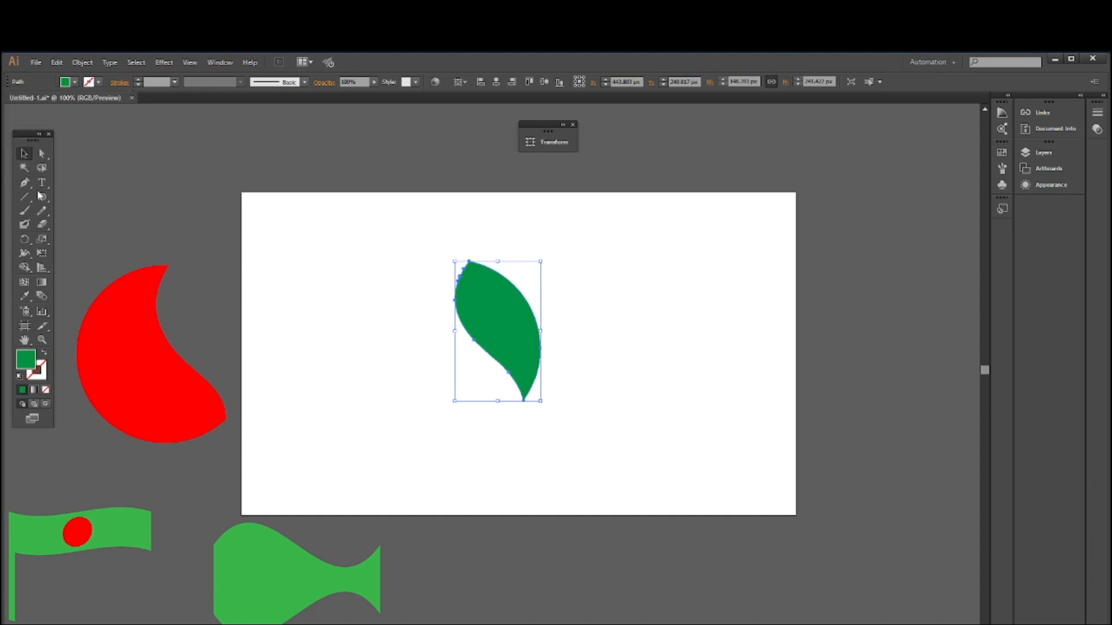
left_click(350, 223)
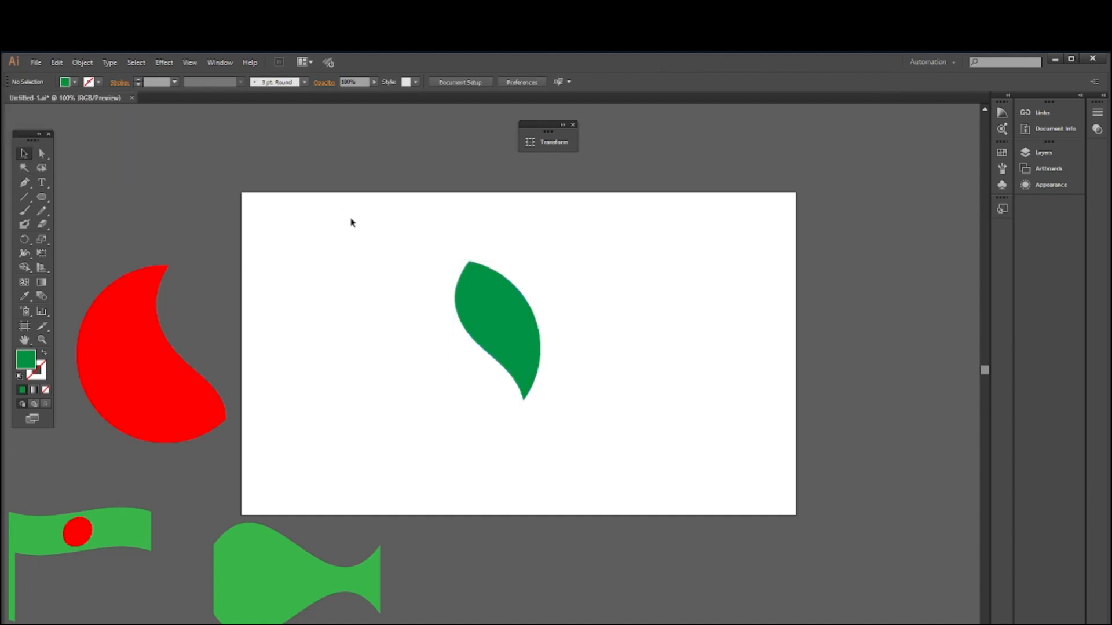
Create a copy of the green leaf rotated clockwise about the leaf's lower tip, beside the original
left_click(516, 323)
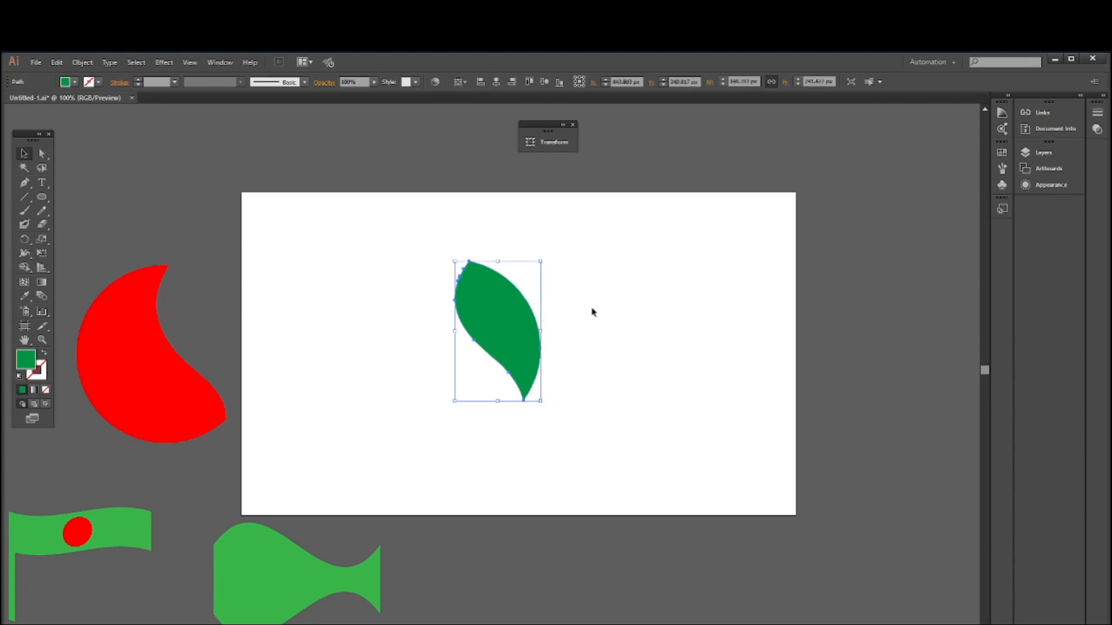
left_click(25, 241)
left_click(523, 400)
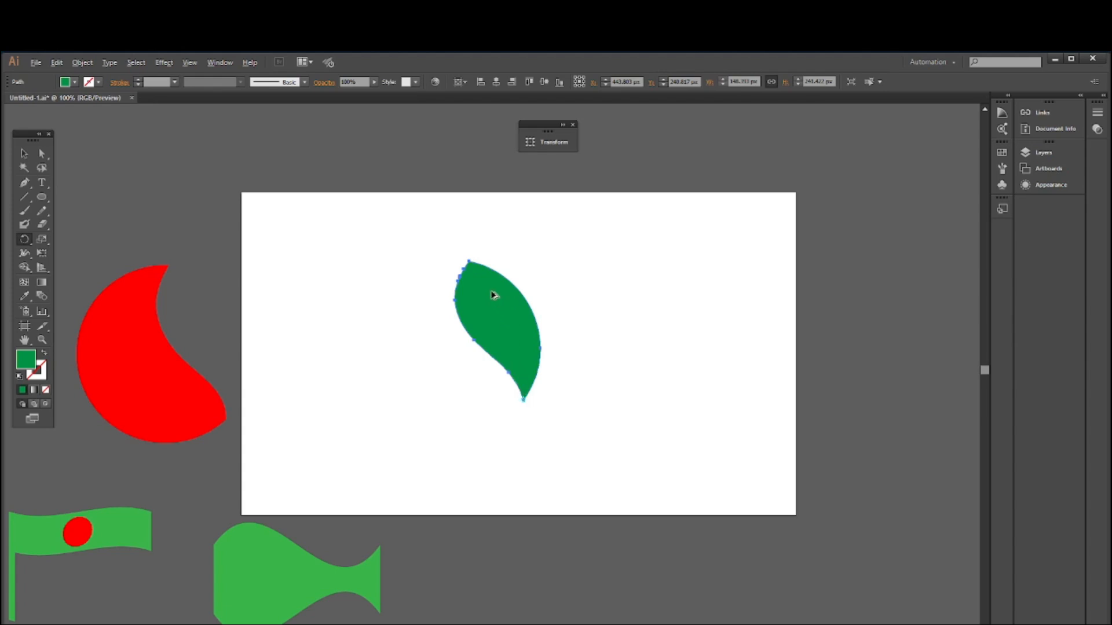
left_click_drag(515, 288, 573, 295)
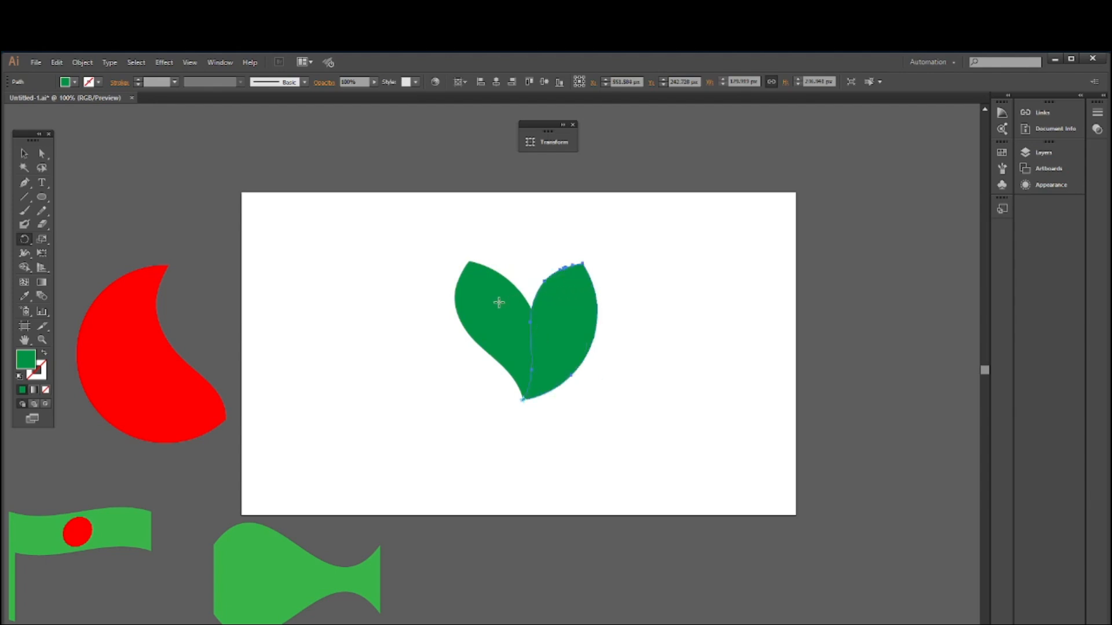
Repeat the rotated copy around the same point until eight petals form a complete flower
key("ctrl+d")
key("ctrl+d")
key("ctrl+d")
key("ctrl+d")
key("ctrl+d")
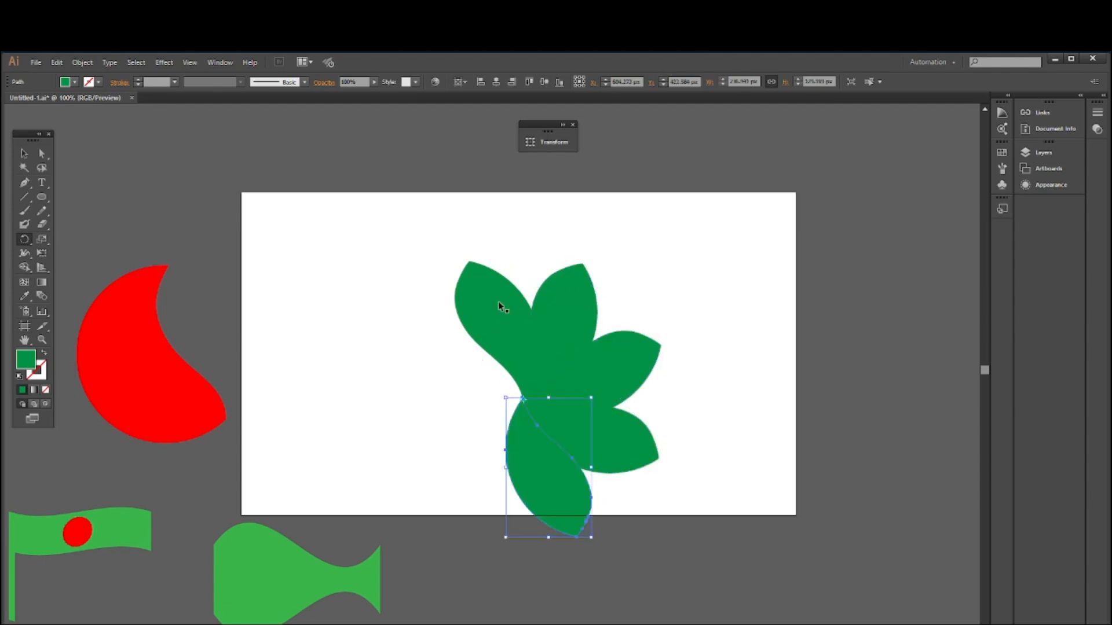
key("ctrl+d")
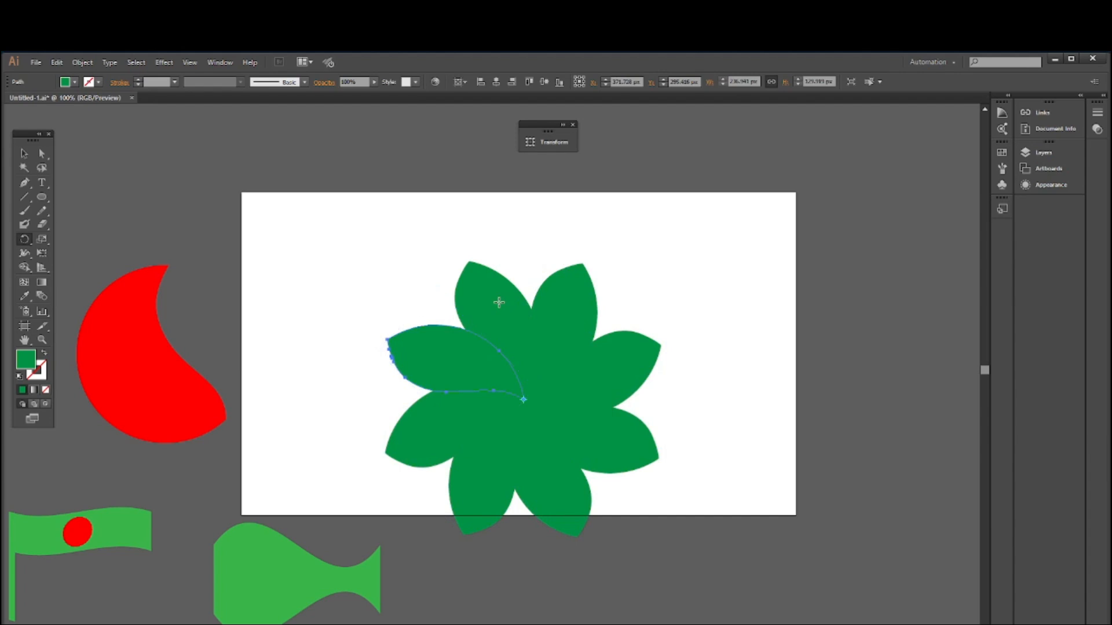
Select all eight petals, move the whole flower up and slightly left on the artboard, and deselect it
scroll(541, 359, "down", 1)
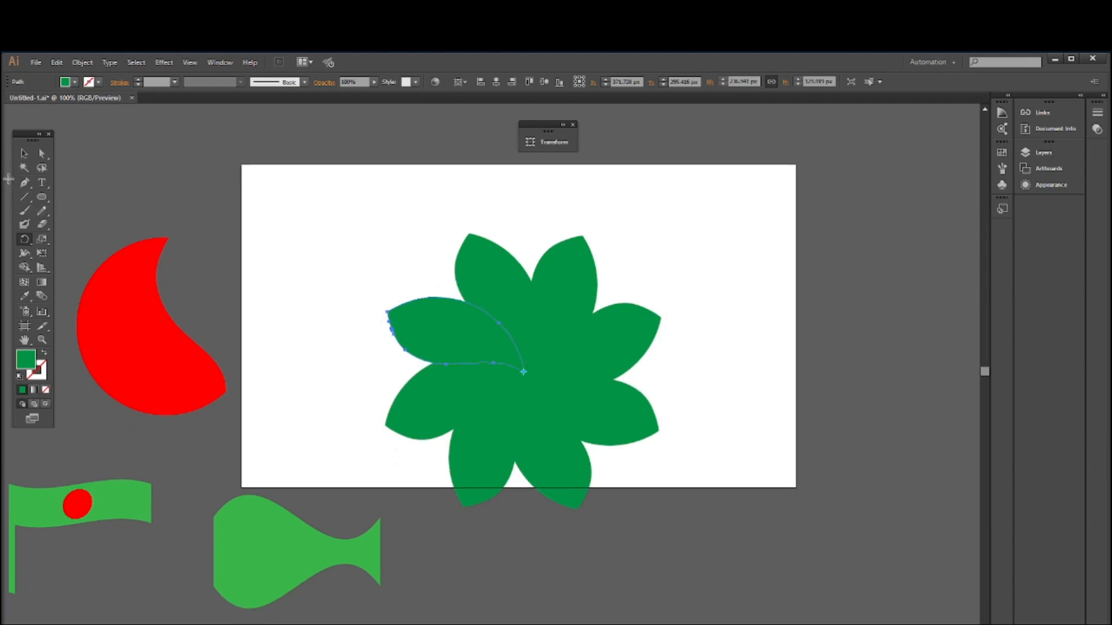
left_click(24, 154)
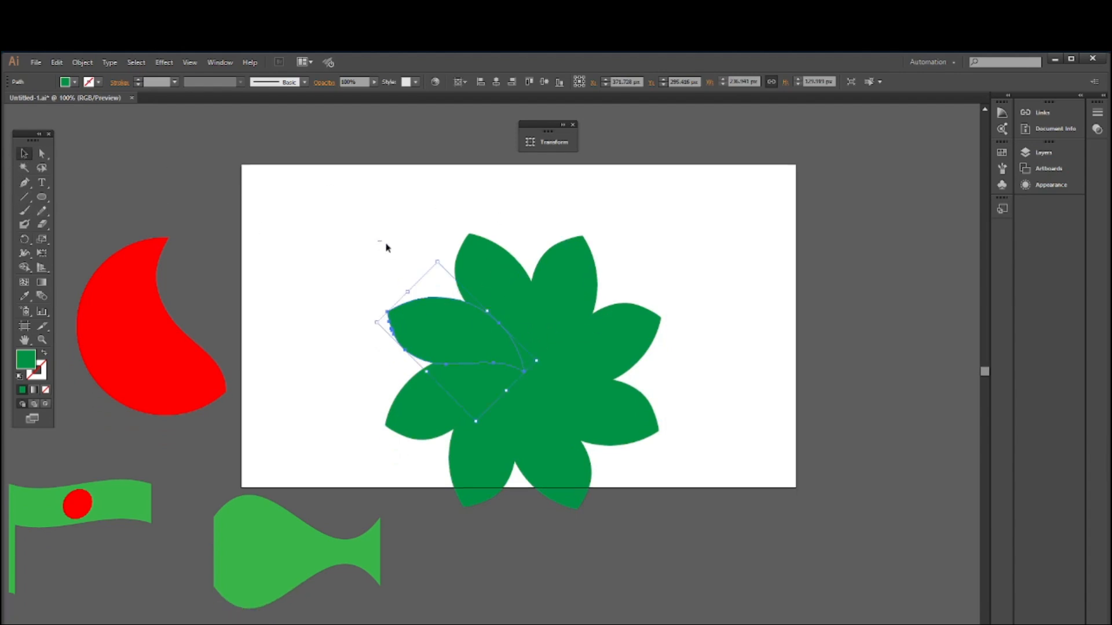
left_click_drag(378, 241, 648, 442)
left_click_drag(536, 397, 511, 323)
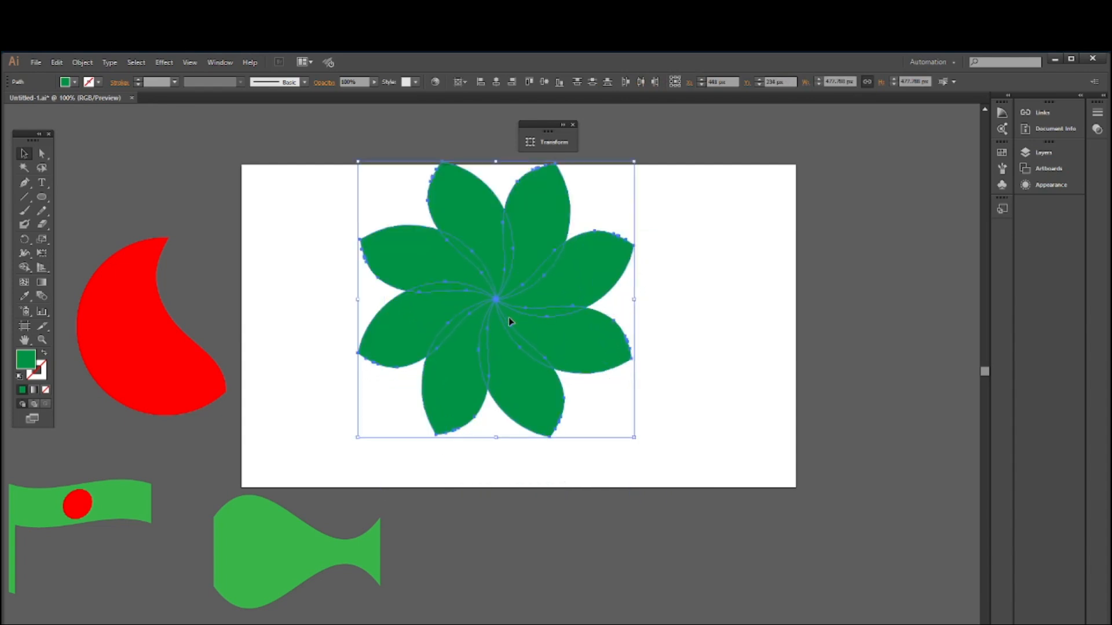
left_click(592, 215)
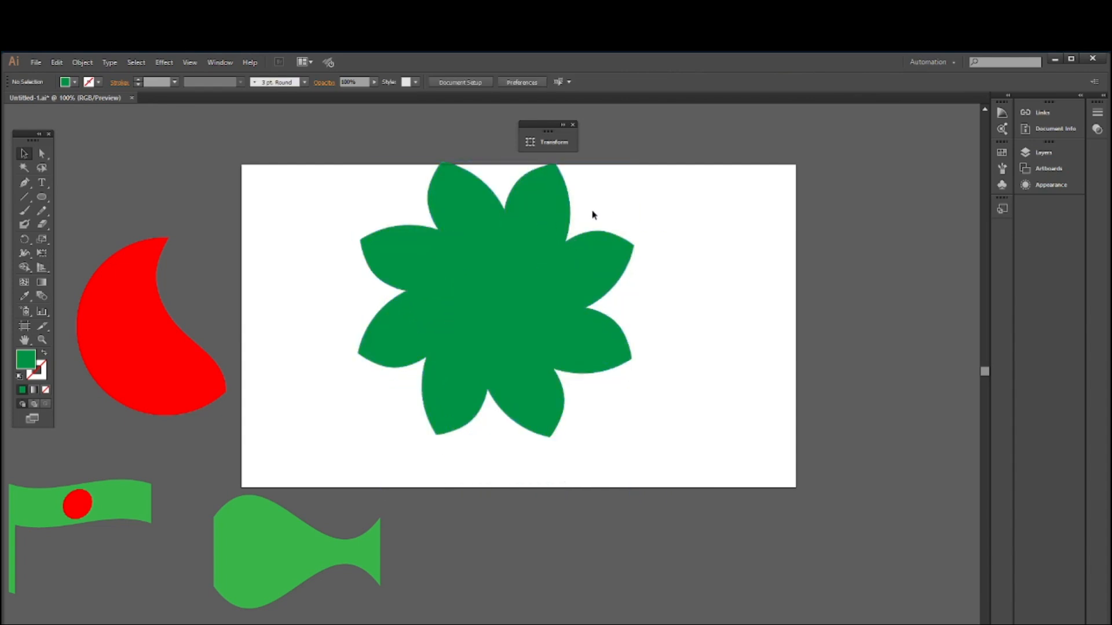
Recolour the flower's upper-right petal bright green and its lower-left side petal dark red
left_click(537, 218)
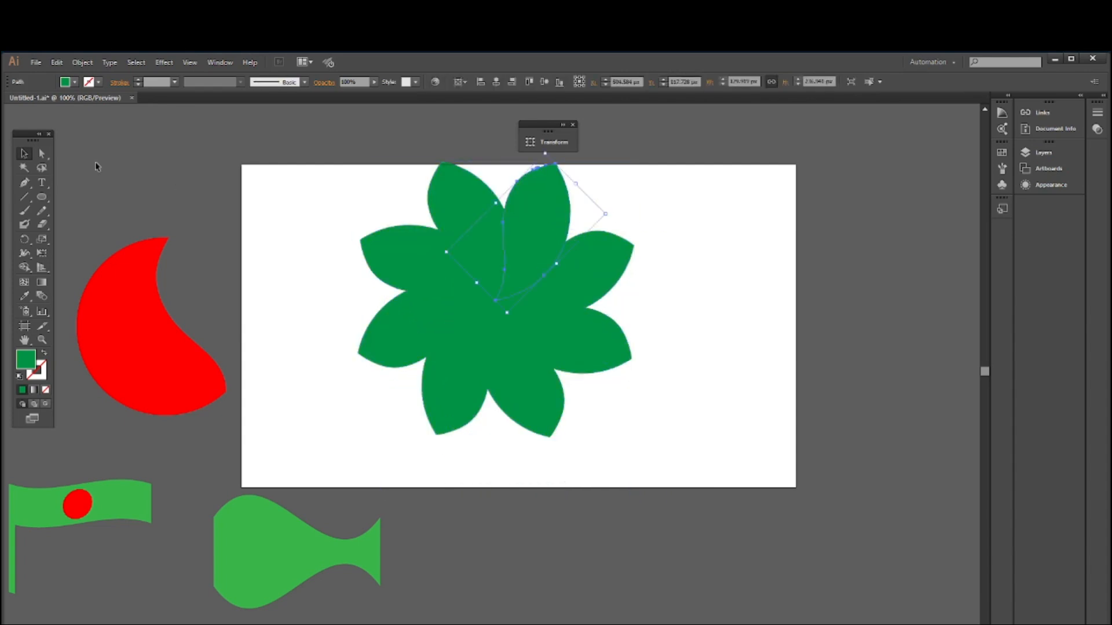
left_click(67, 83)
left_click(58, 114)
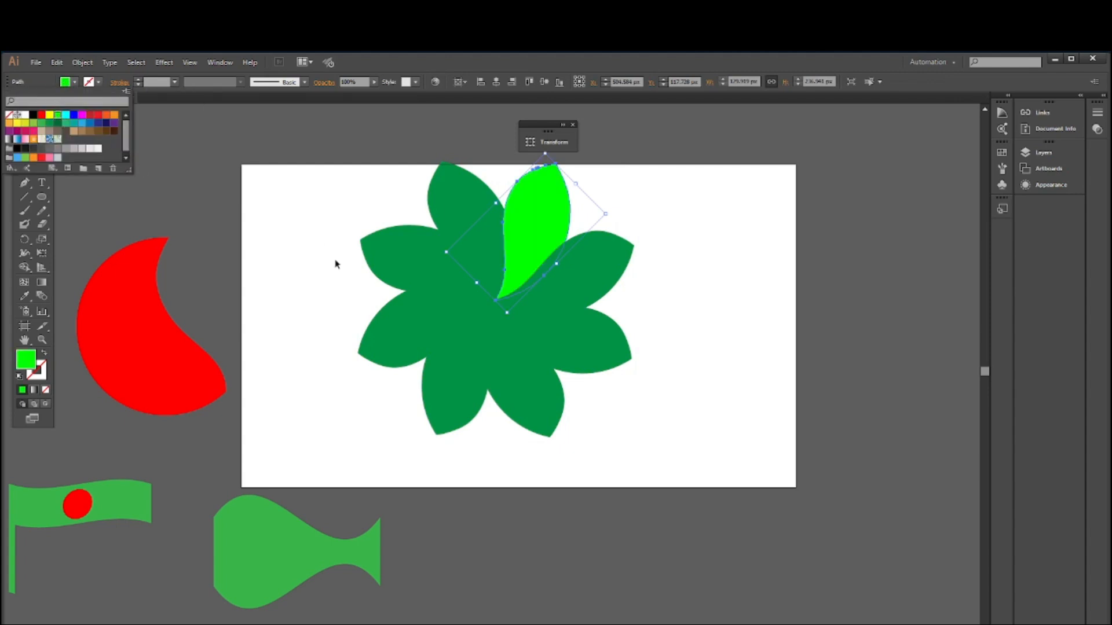
left_click(405, 317)
left_click(391, 325)
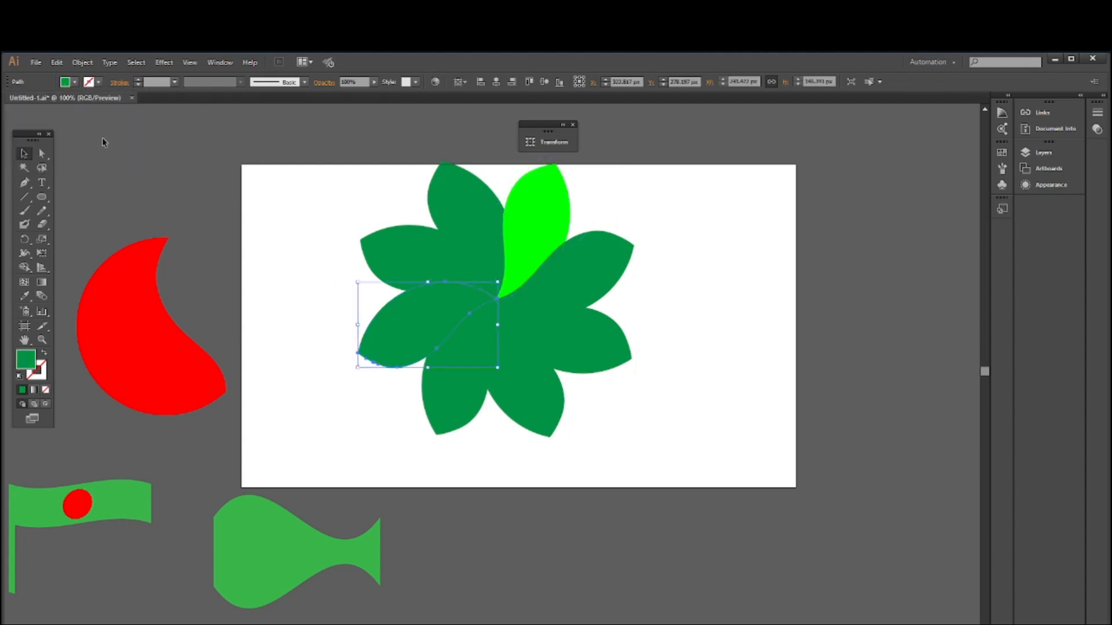
left_click(67, 83)
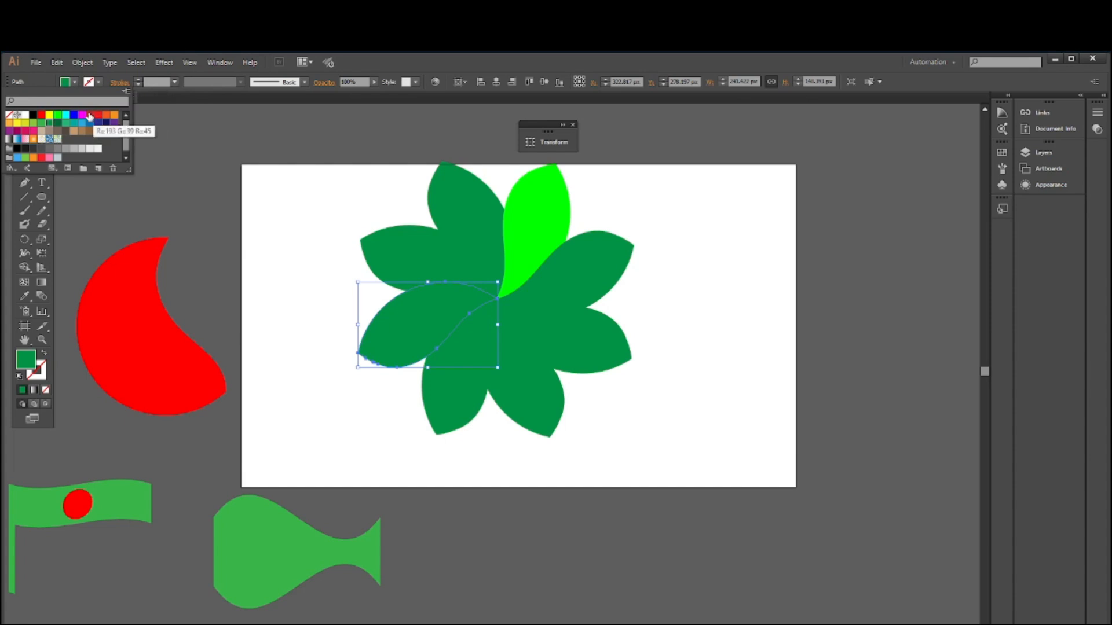
left_click(90, 114)
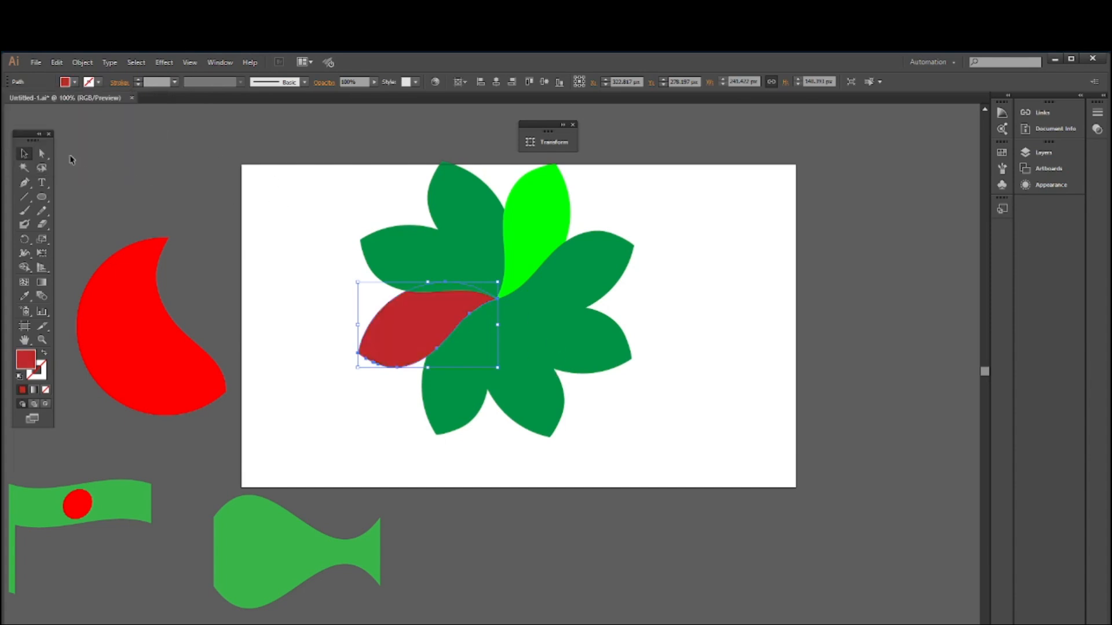
Fill the flower's lower-right side petal with pure red and deselect it
left_click(564, 345)
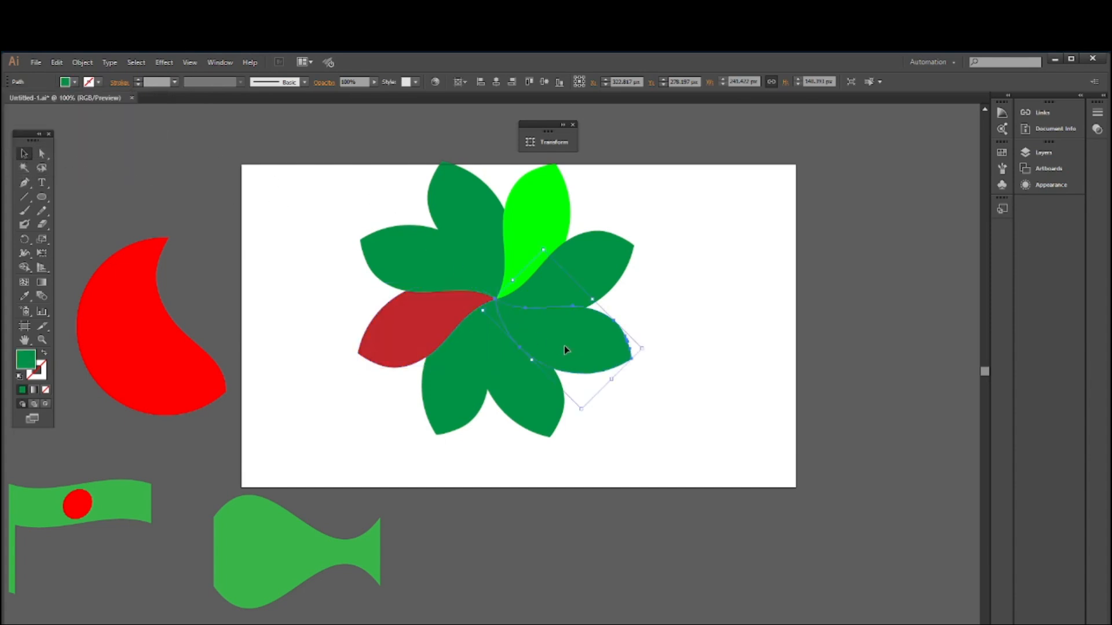
left_click(66, 82)
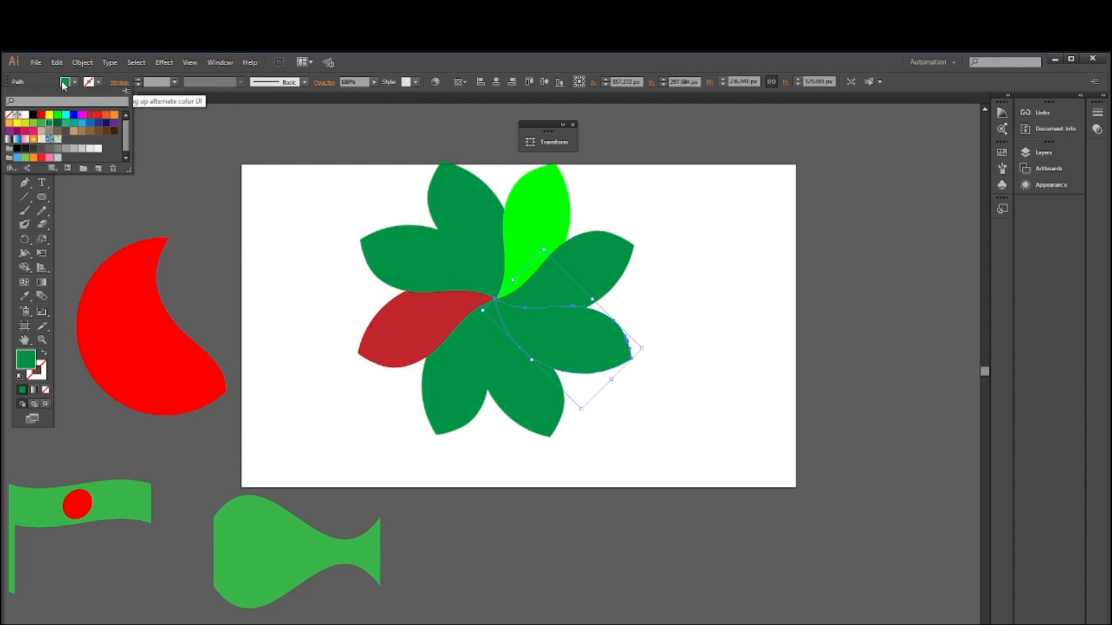
left_click(42, 115)
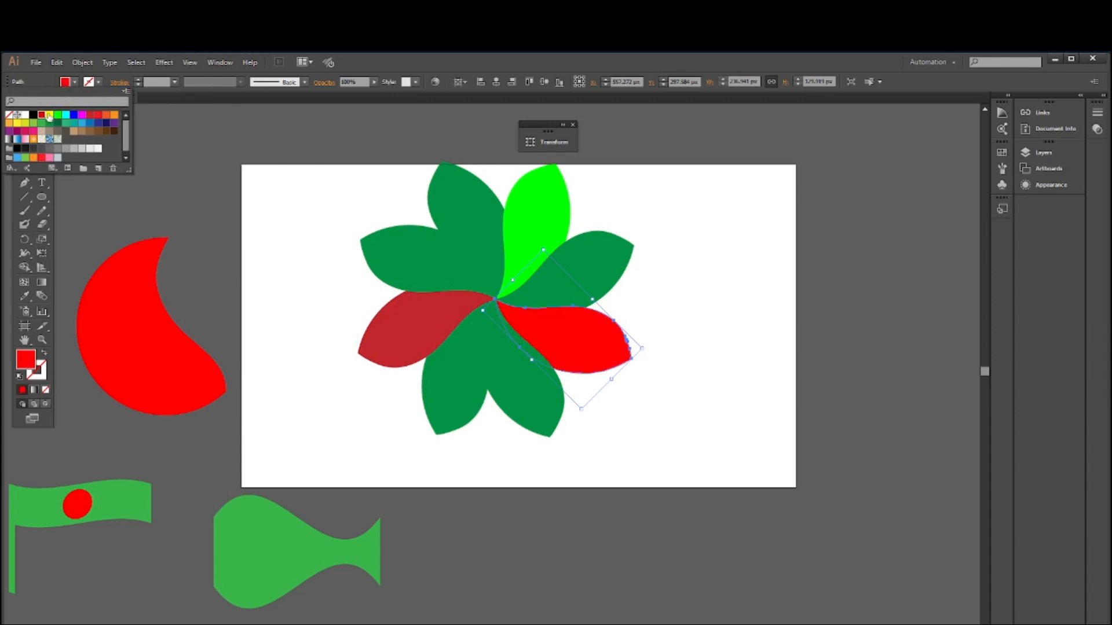
left_click(690, 307)
Select all eight petals of the flower and group them into one object
left_click_drag(337, 175, 649, 405)
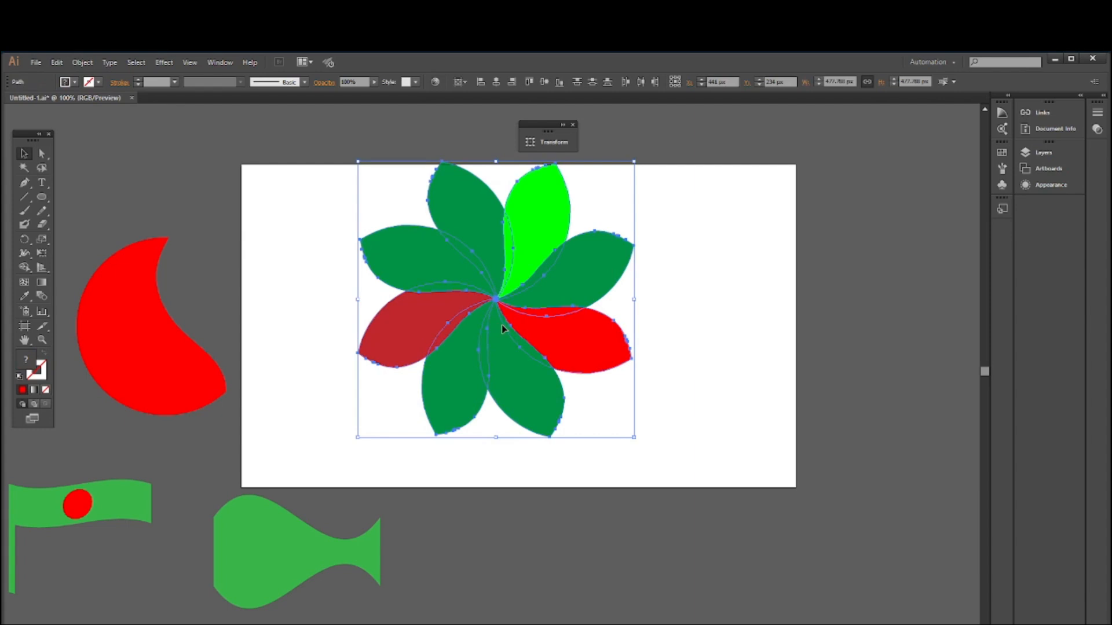
right_click(502, 326)
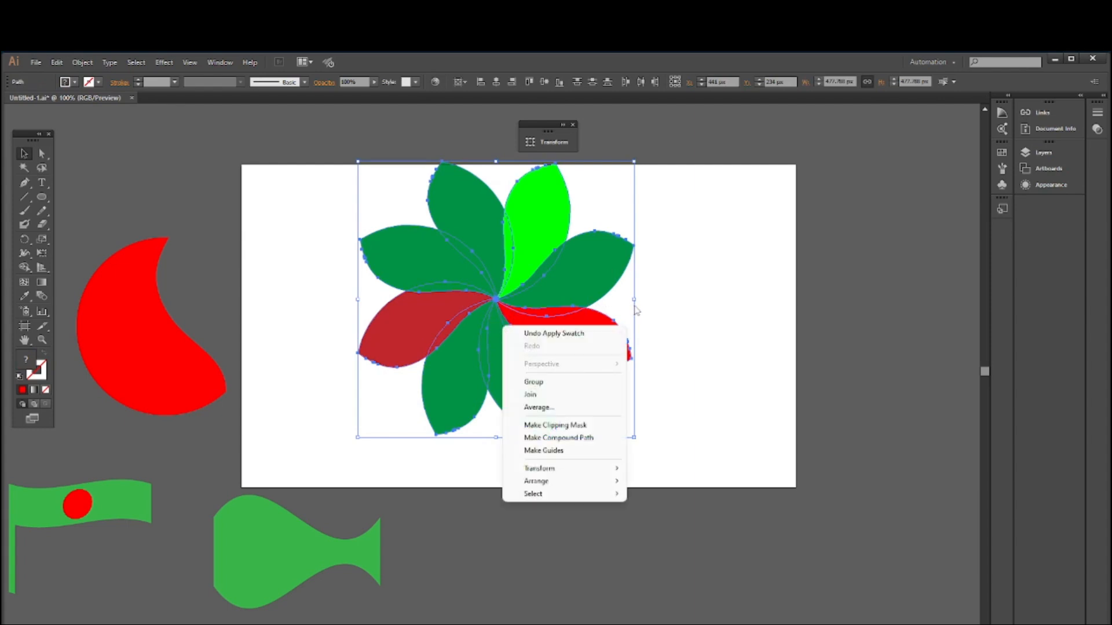
left_click(567, 383)
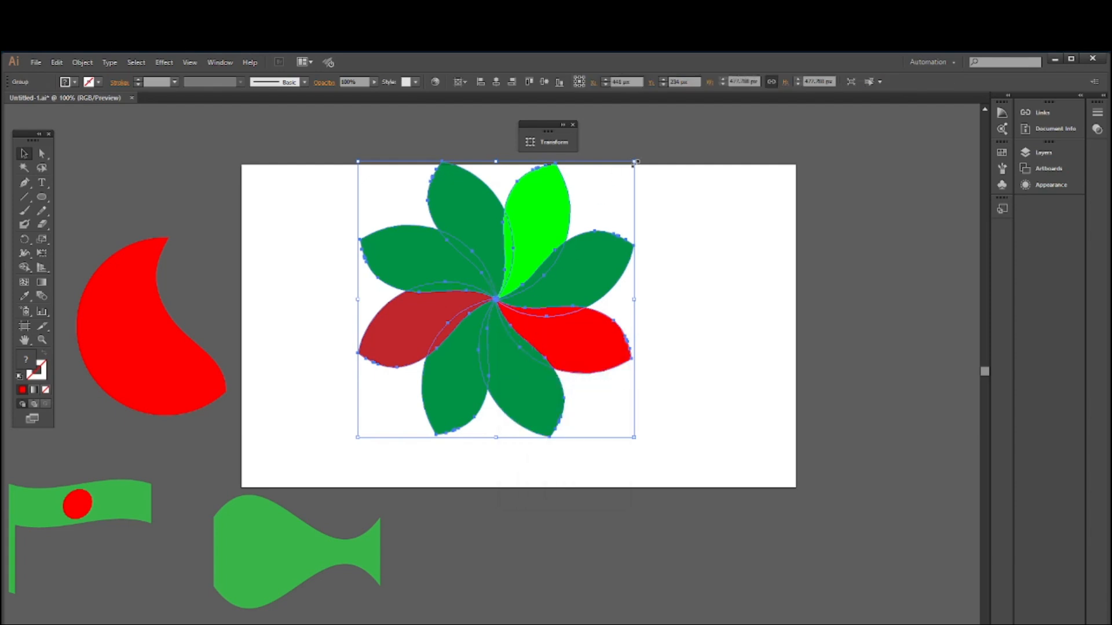
Shrink the grouped flower proportionally to about a quarter of its width and place it below the artboard, beside the green vase shape
left_click_drag(635, 163, 534, 262)
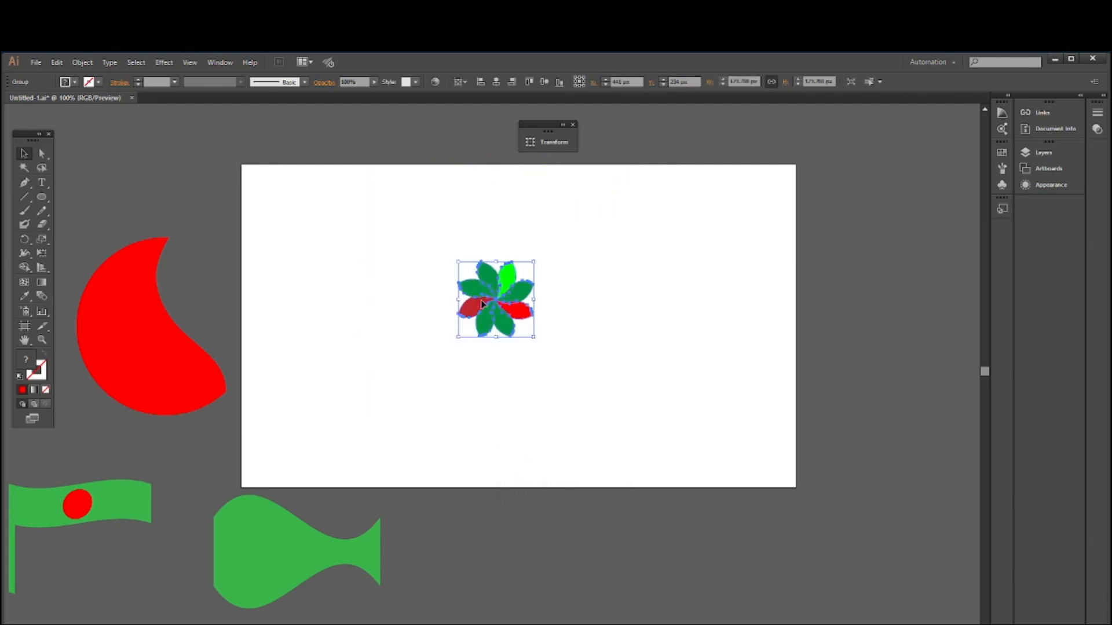
left_click_drag(482, 304, 445, 545)
left_click(641, 514)
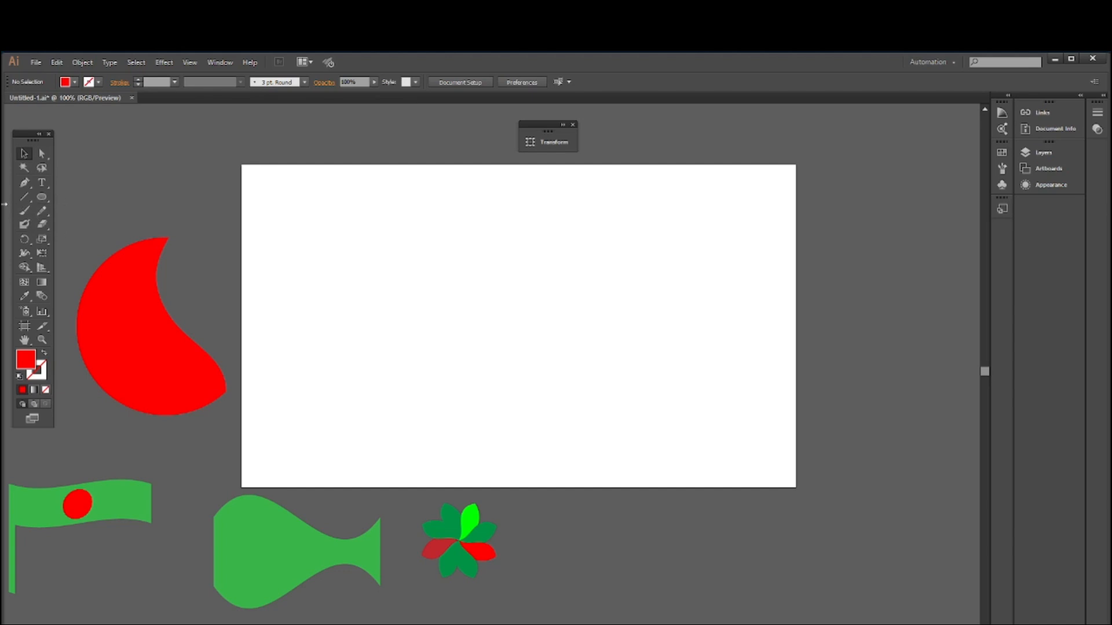
Draw a very thin vertical red ellipse near the middle of the artboard with the Ellipse tool
left_click(47, 201)
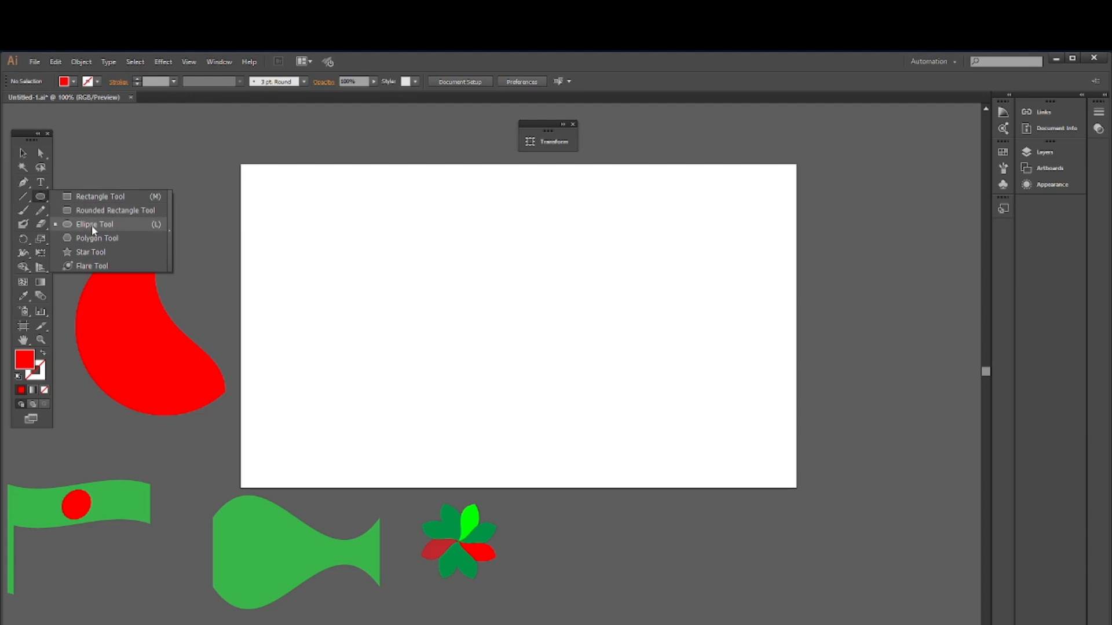
left_click(91, 225)
left_click_drag(478, 245, 485, 377)
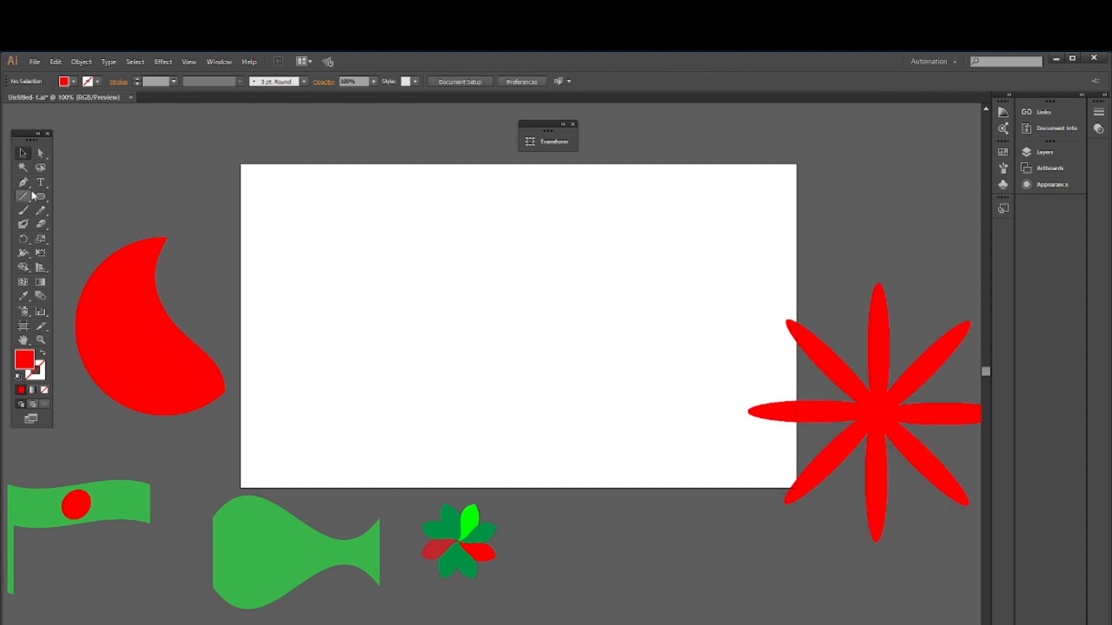
Draw a narrow vertical red ellipse about 330 px tall and create a copy rotated freehand clockwise about its lower tip
left_click(40, 197)
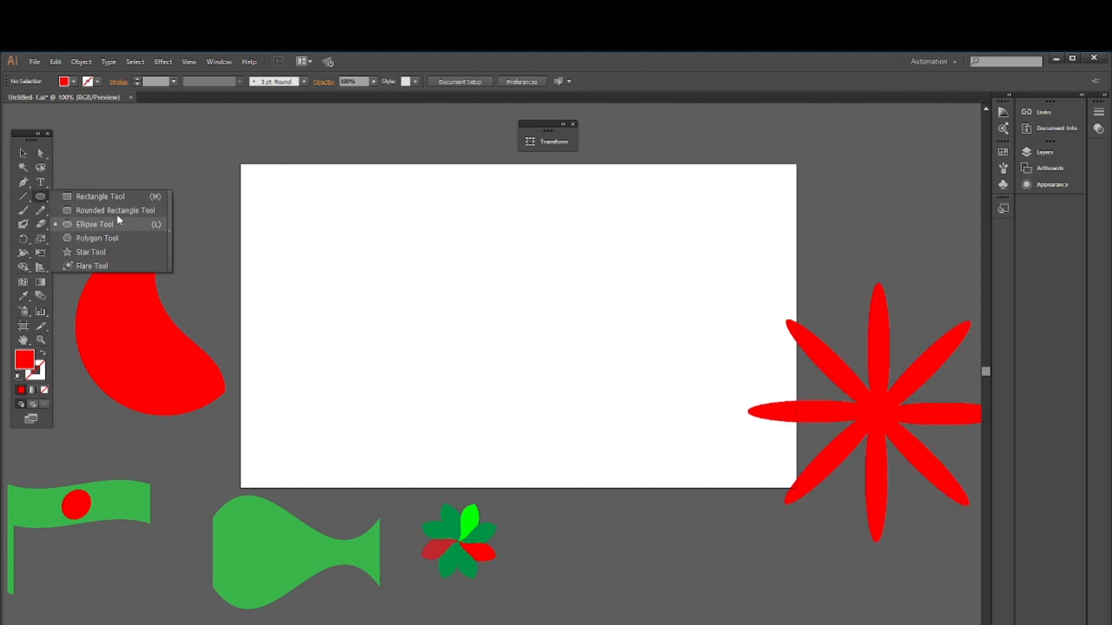
left_click(89, 225)
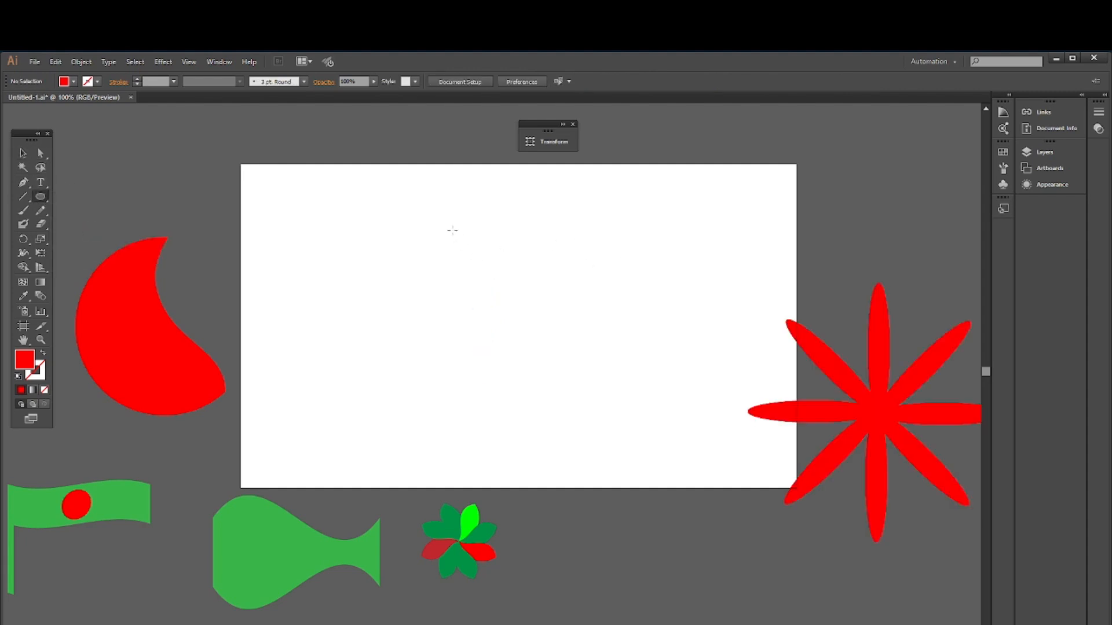
left_click_drag(453, 231, 479, 420)
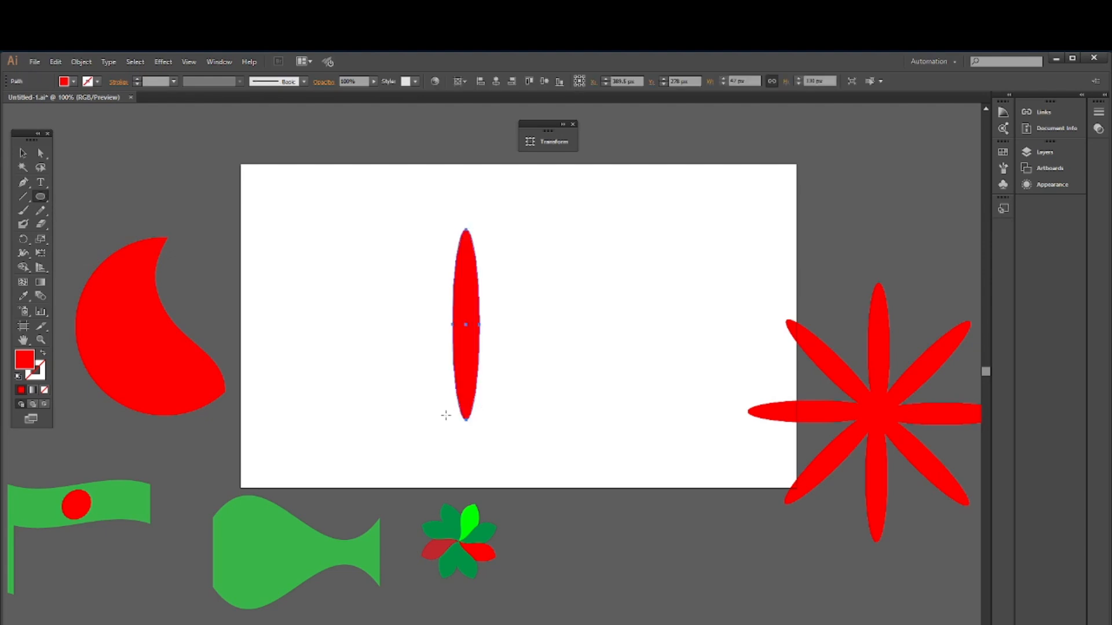
left_click(25, 240)
left_click_drag(463, 290, 585, 336)
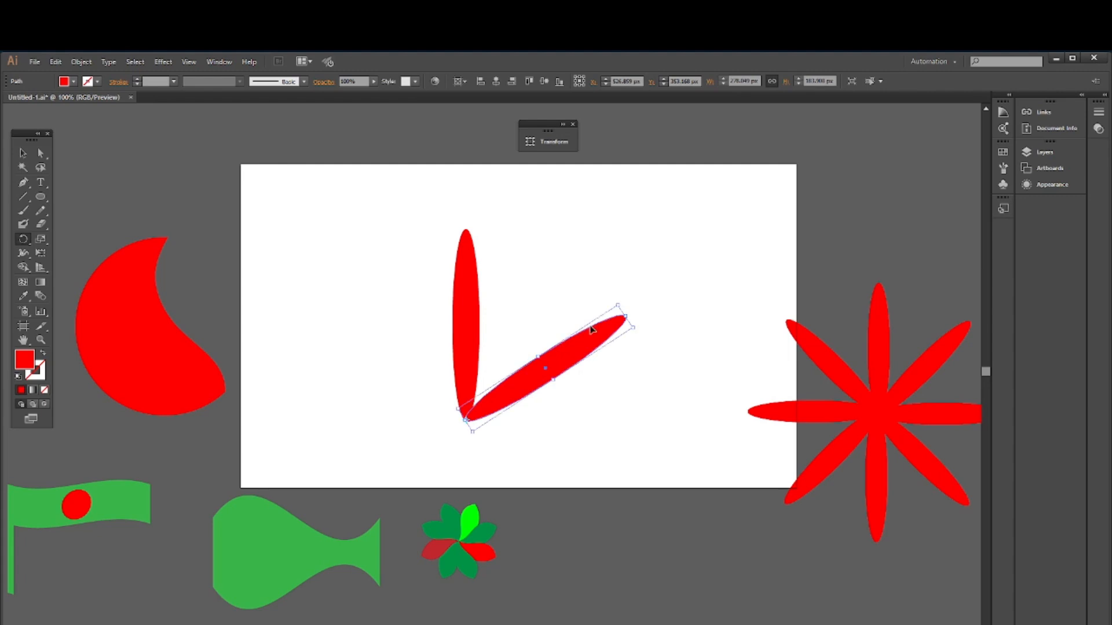
Repeat the freehand rotated copy around the same tip eight times, continuing past one full turn
key("ctrl+d")
key("ctrl+d")
key("ctrl+d")
key("ctrl+d")
key("ctrl+d")
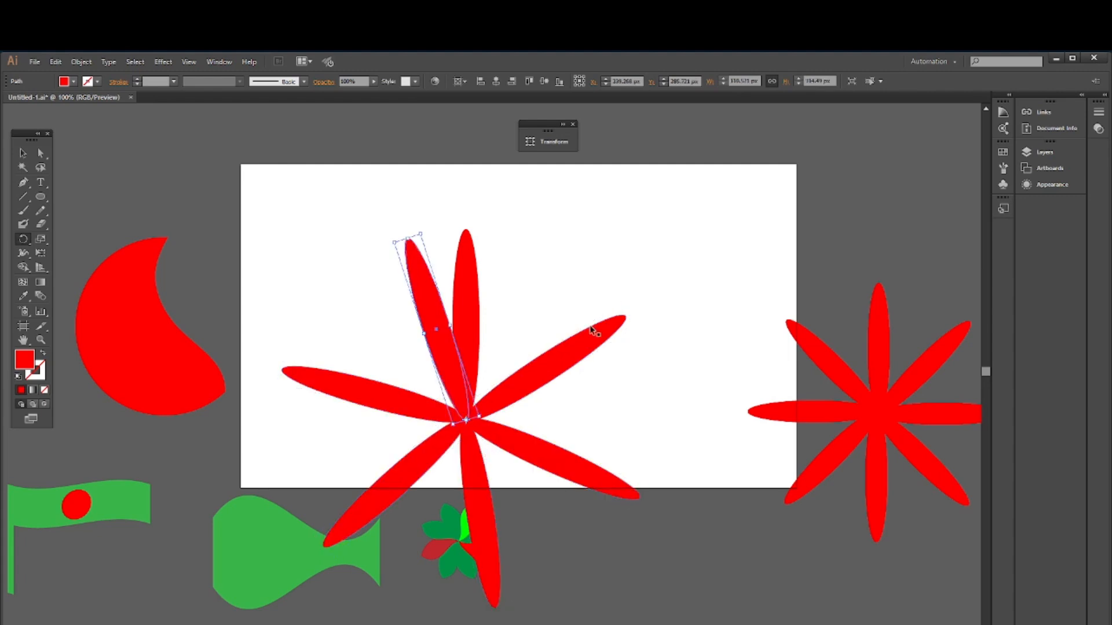
key("ctrl+d")
key("ctrl+d")
key("ctrl+d")
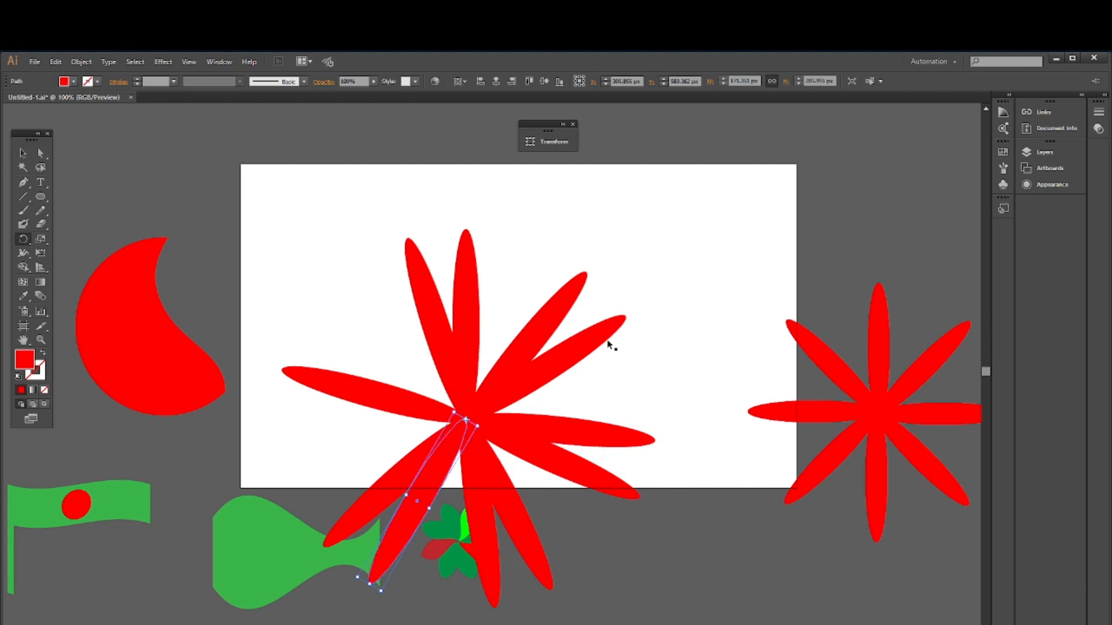
Undo the ellipse copies made beyond the first full turn
key("ctrl+z")
key("ctrl+z")
key("ctrl+z")
key("ctrl+z")
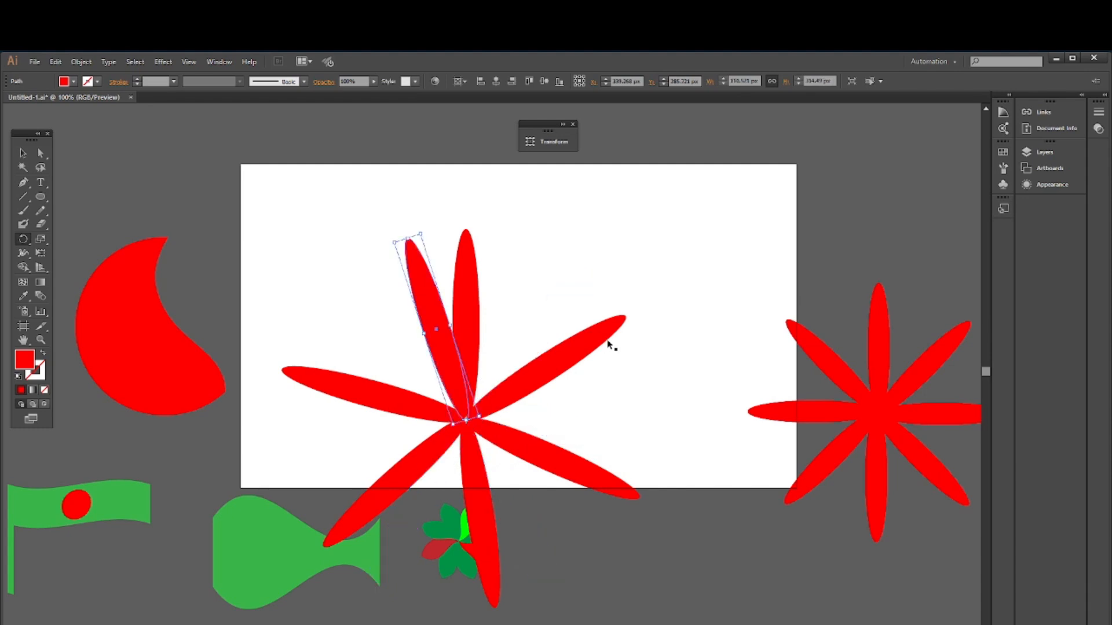
key("ctrl+z")
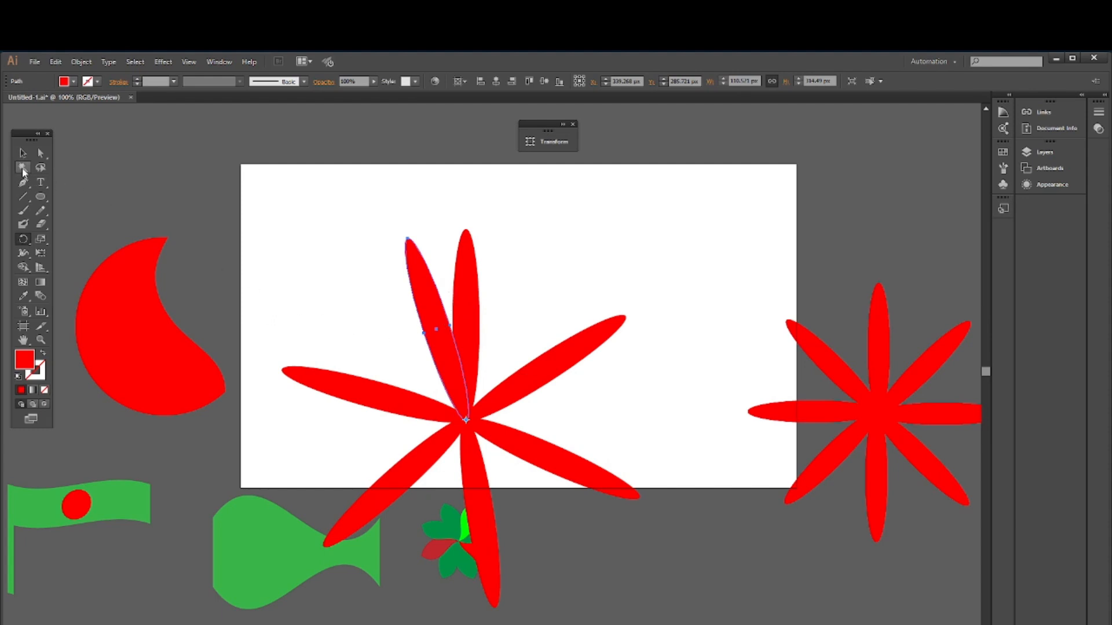
Select all the unevenly spaced red ellipses on the artboard and delete them
left_click(23, 153)
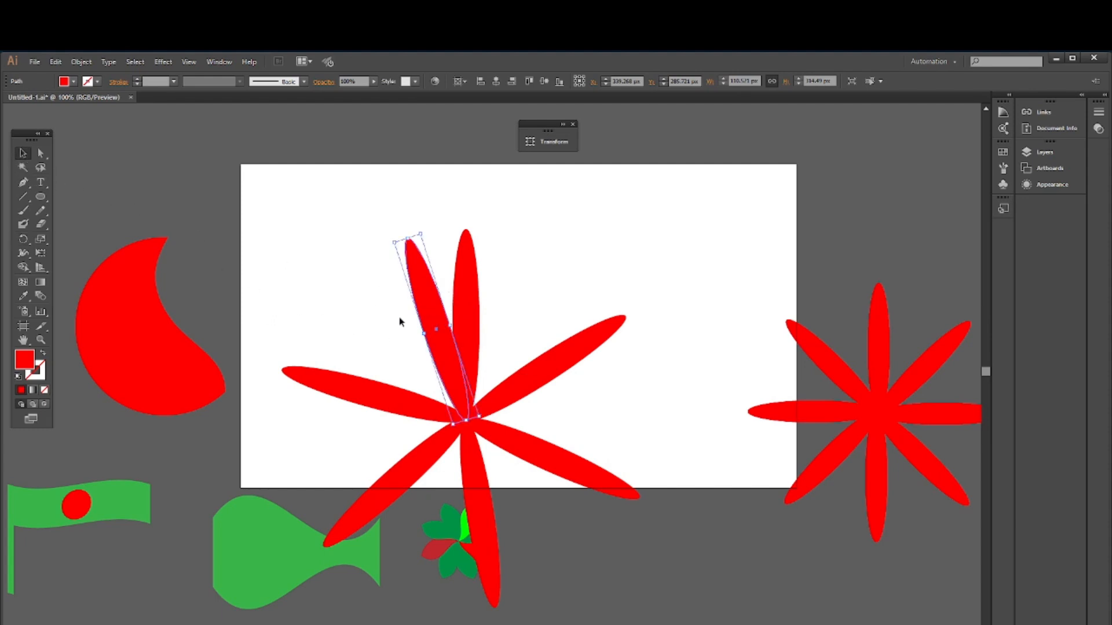
scroll(399, 318, "down", 1)
left_click_drag(301, 260, 581, 459)
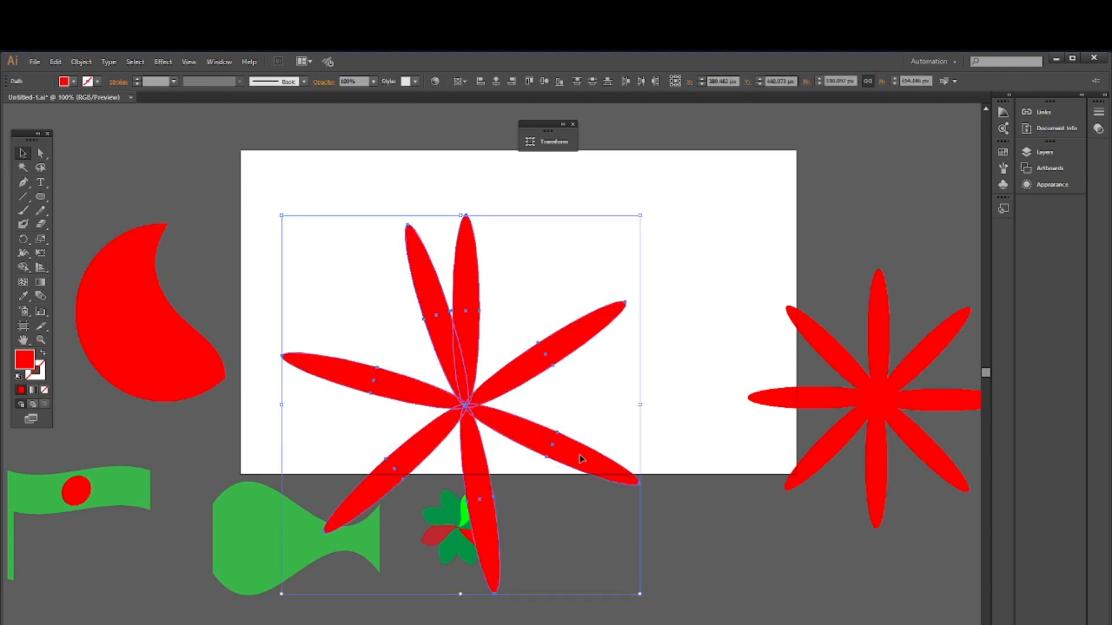
key("Delete")
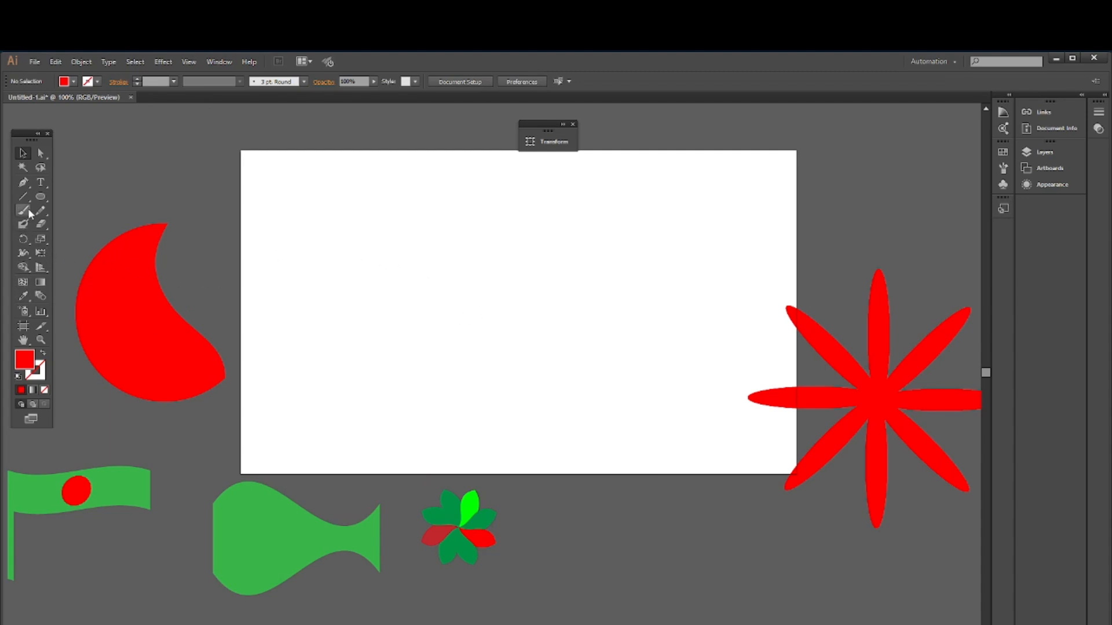
Draw a new narrow vertical red ellipse about 330 px tall on the artboard and keep it selected
left_click_drag(40, 196, 99, 223)
left_click_drag(447, 209, 472, 398)
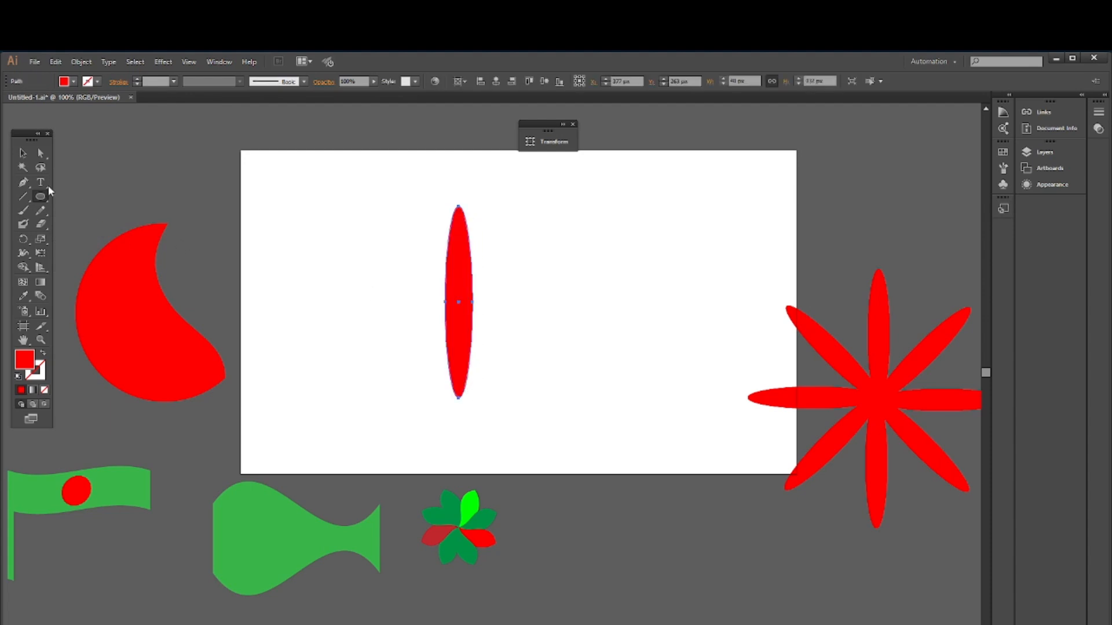
left_click(22, 152)
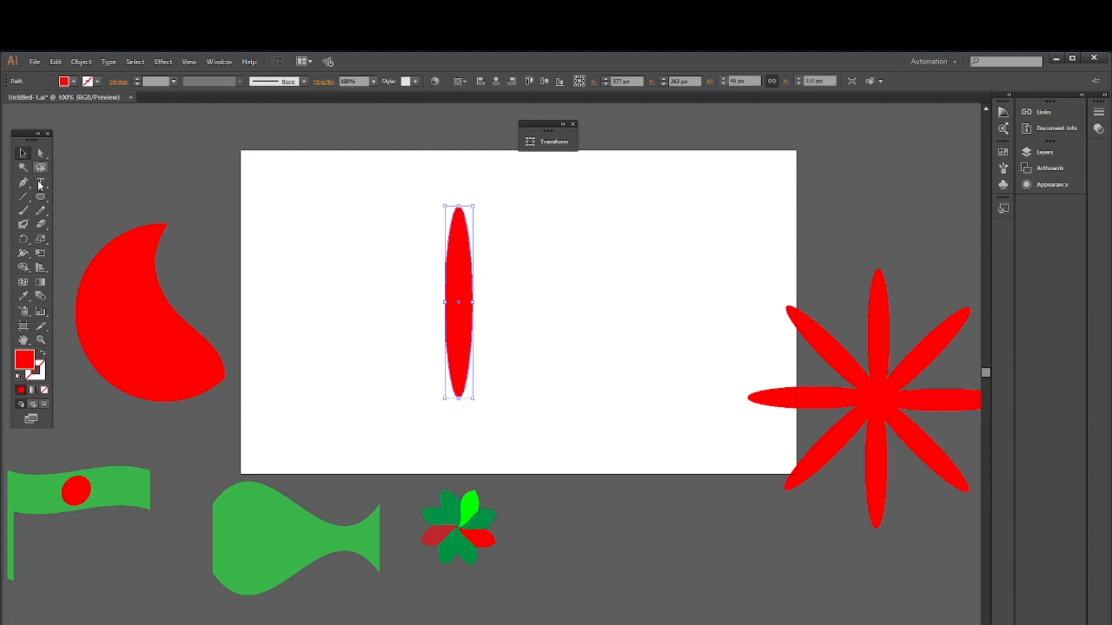
Create a copy of the ellipse rotated by 360/7 degrees about its lower tip
double_click(24, 239)
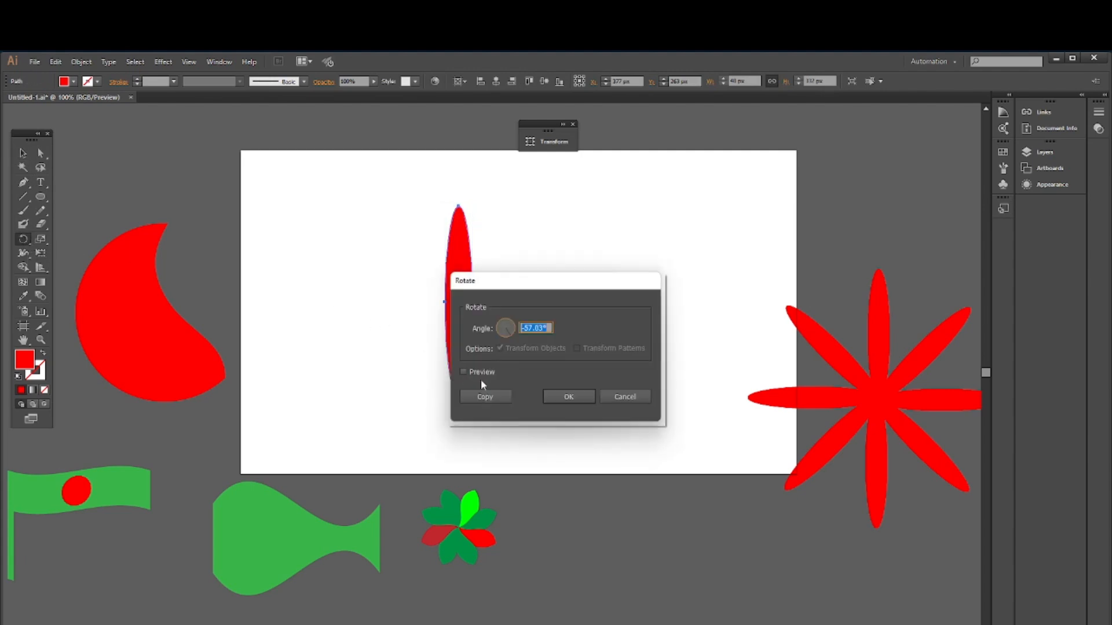
left_click(624, 398)
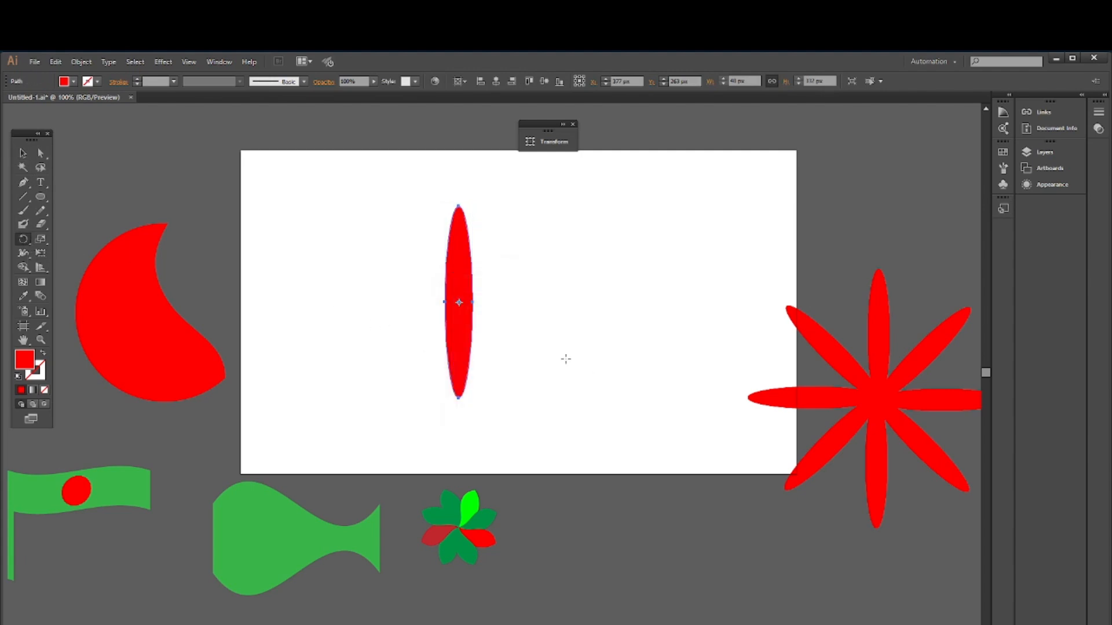
left_click(23, 238)
left_click(459, 397, "alt")
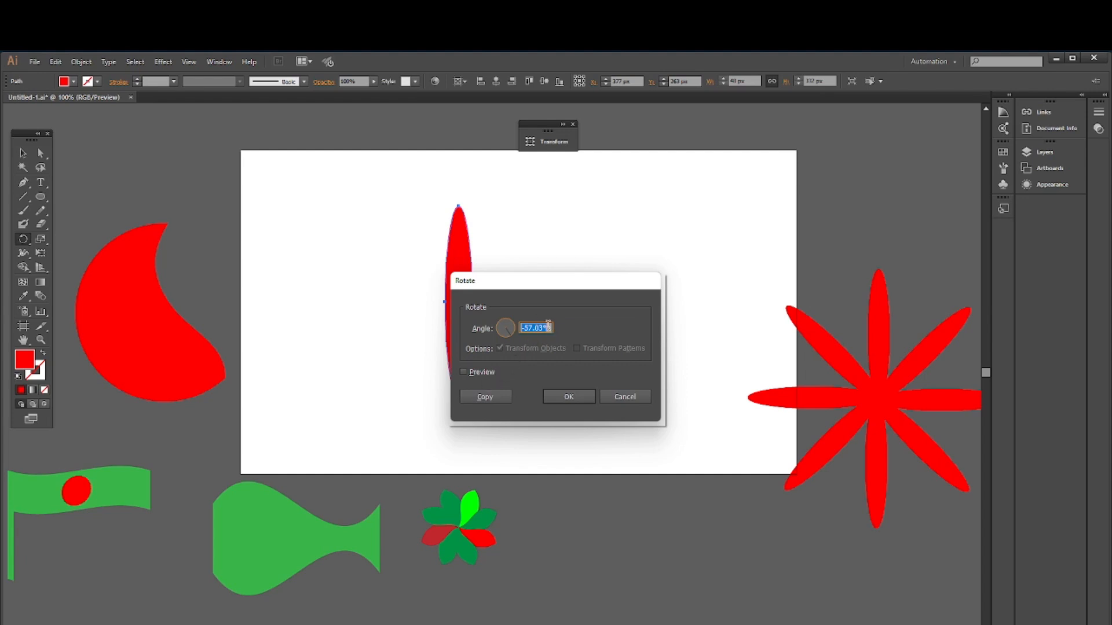
left_click_drag(548, 325, 521, 327)
type("360/7")
left_click(484, 397)
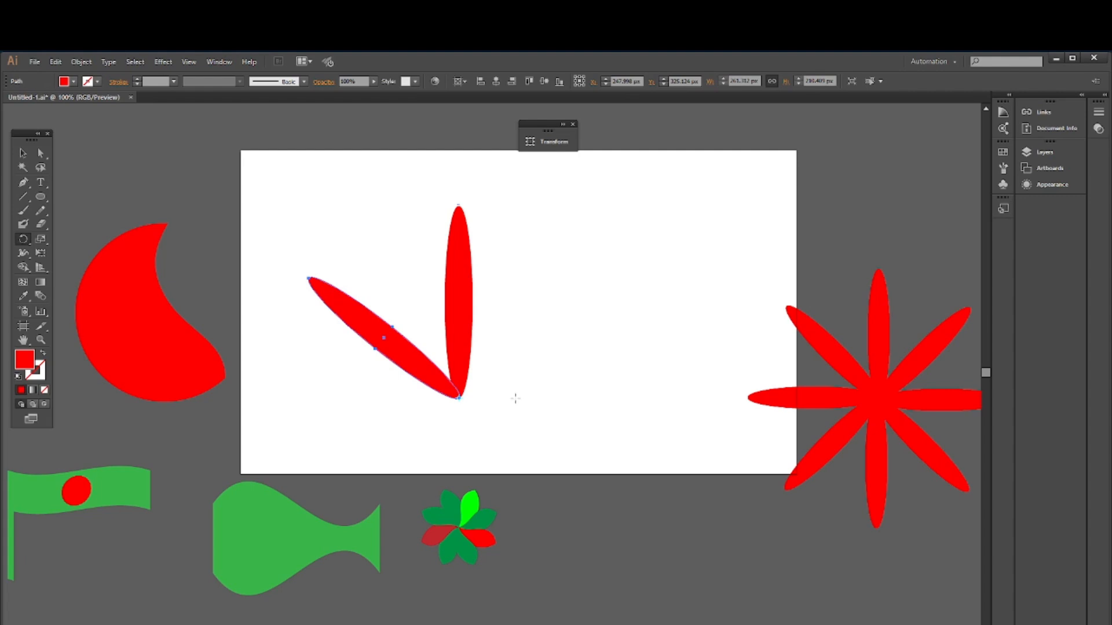
Repeat the rotated copy five times around the same point to complete an evenly spaced seven-petal flower
key("ctrl")
key("ctrl+d")
key("ctrl+d")
key("ctrl+d")
key("ctrl+d")
key("ctrl+d")
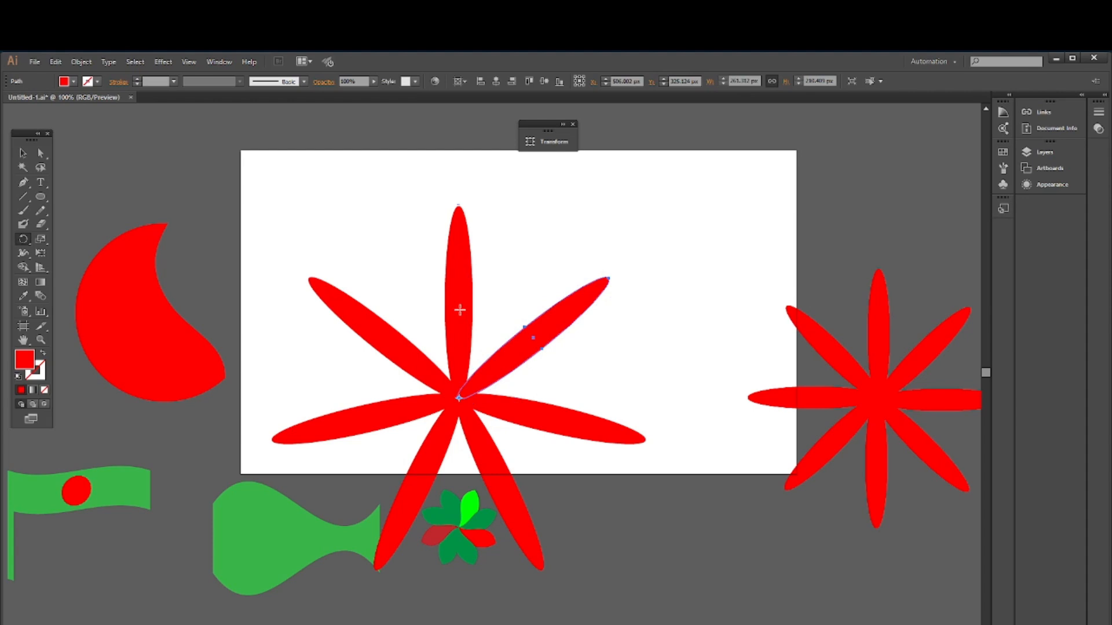
Keep repeating the rotated copy around the same centre thirteen more times, placing the copies over the existing seven petals
key("ctrl+alt+bracketright")
key("ctrl+alt+bracketright")
key("ctrl+alt+bracketright")
key("ctrl+alt+bracketright")
key("ctrl+alt+bracketright")
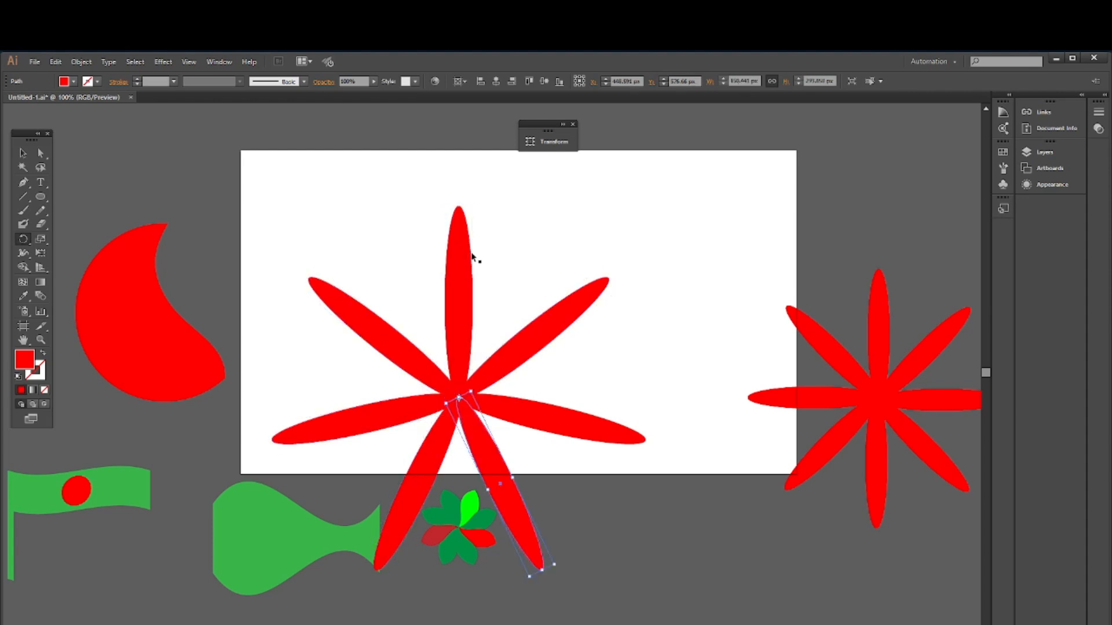
key("ctrl+alt+bracketright")
key("ctrl+alt+bracketright")
key("ctrl+alt+bracketright")
key("ctrl+alt+bracketright")
key("ctrl+alt+bracketright")
key("ctrl+alt+bracketright")
key("ctrl+alt+bracketright")
key("ctrl+alt+bracketright")
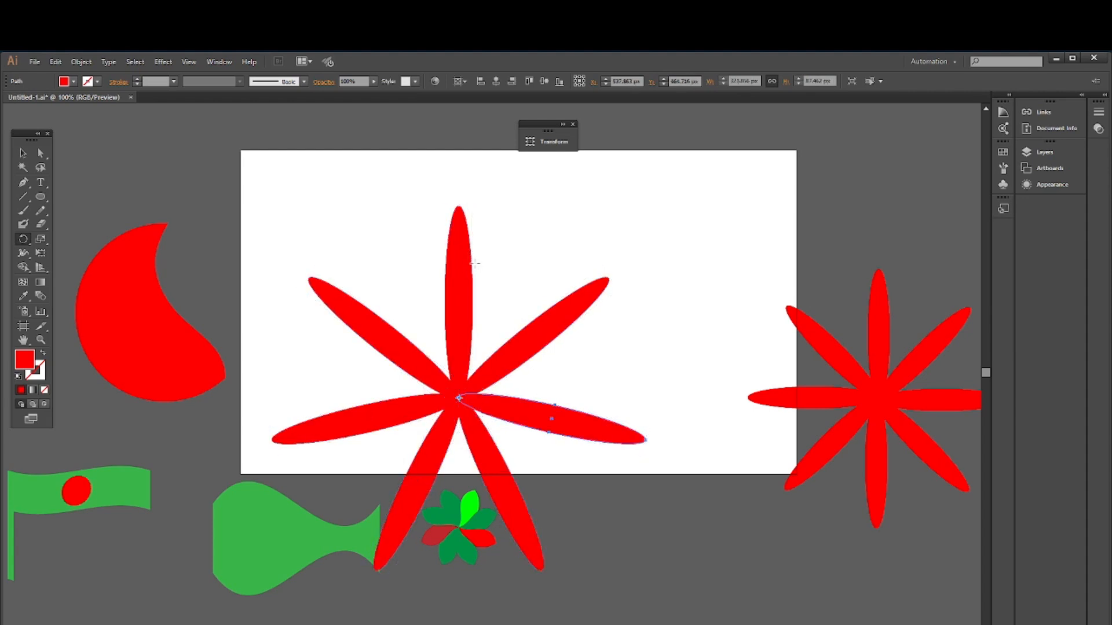
Delete the seven-petal flower from the artboard and move the eight-petal red flower farther away so it clears the artboard
left_click(23, 153)
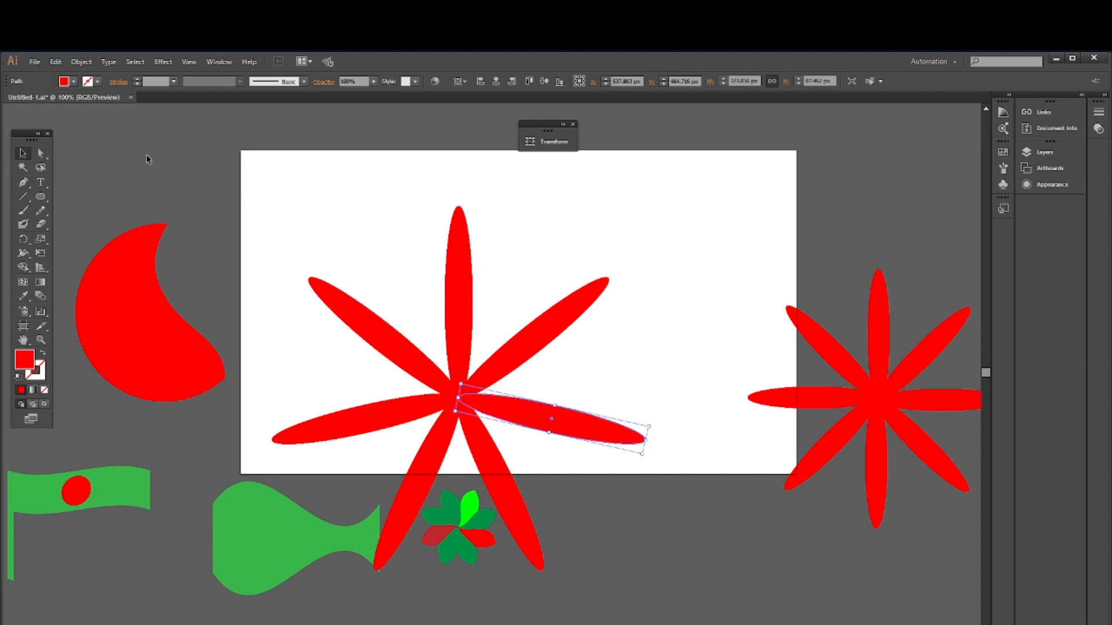
left_click_drag(276, 228, 581, 451)
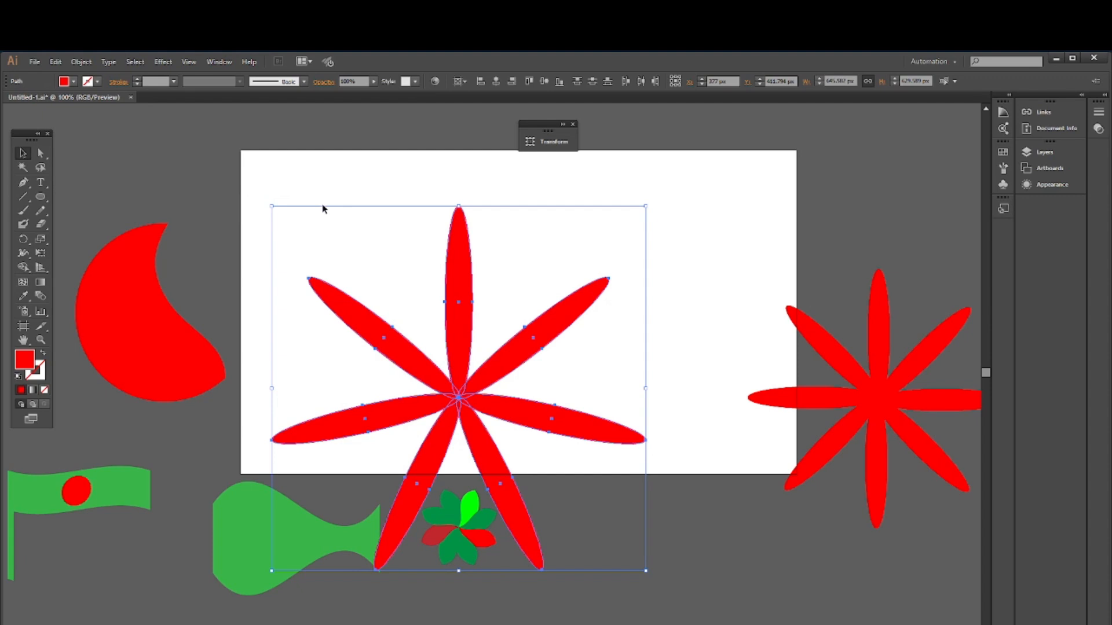
key("Delete")
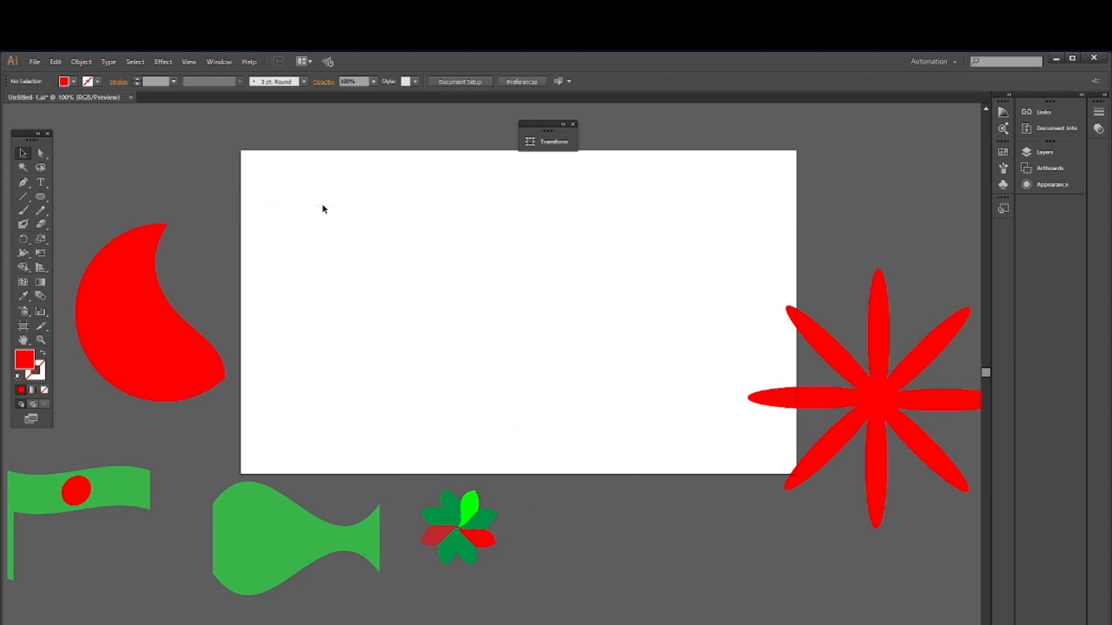
left_click_drag(868, 421, 925, 408)
left_click(849, 181)
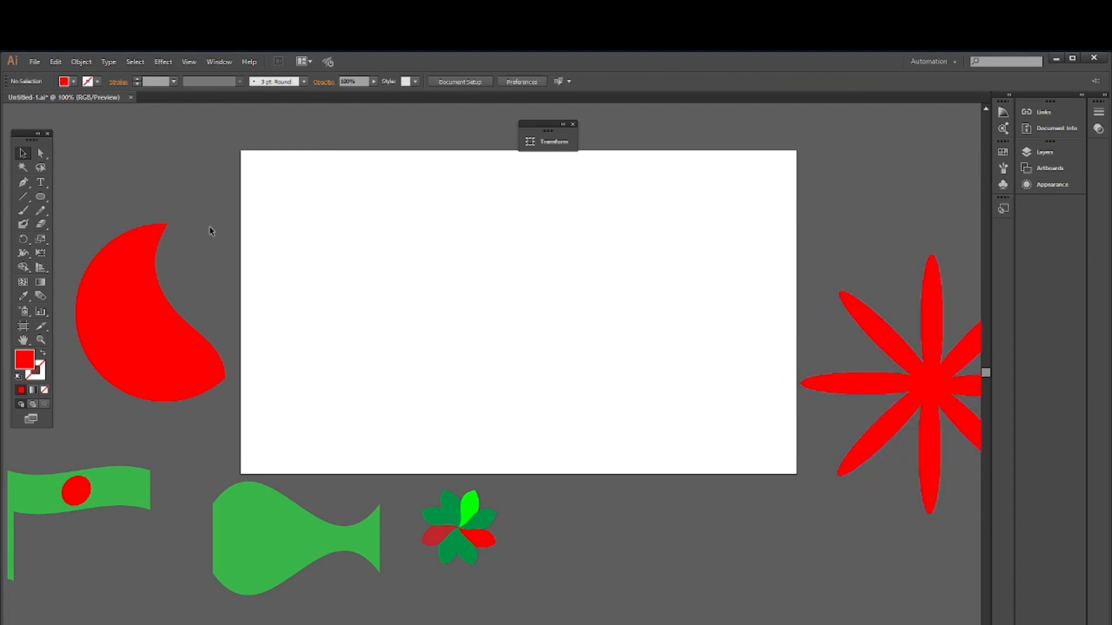
Draw a large upright red ellipse about 260 px wide and 432 px tall near the middle of the artboard
left_click_drag(41, 196, 98, 233)
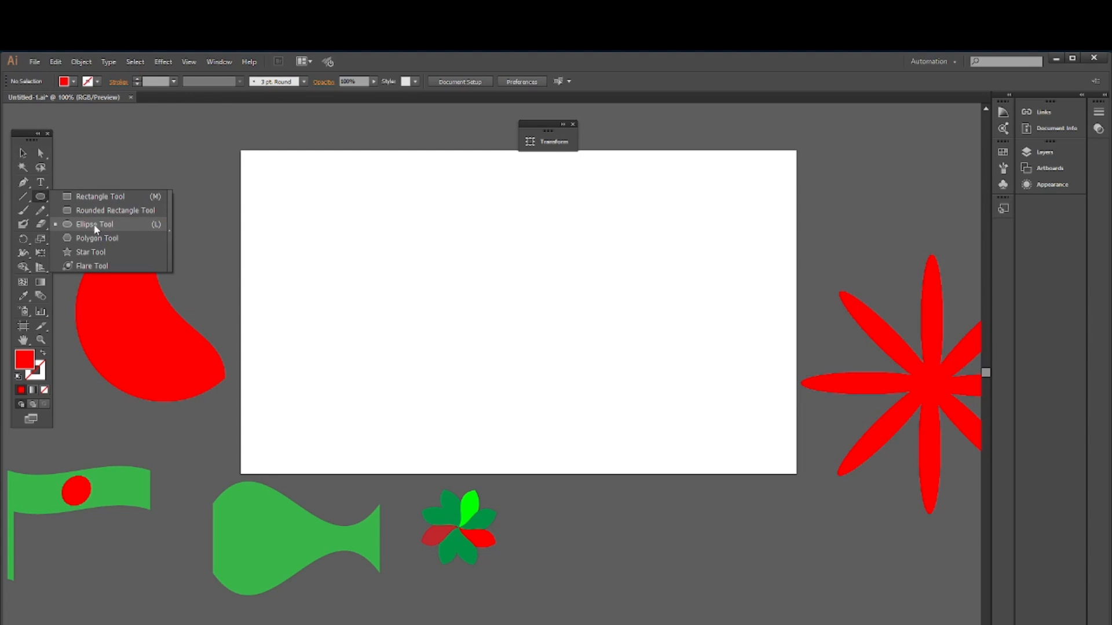
left_click_drag(95, 226, 96, 227)
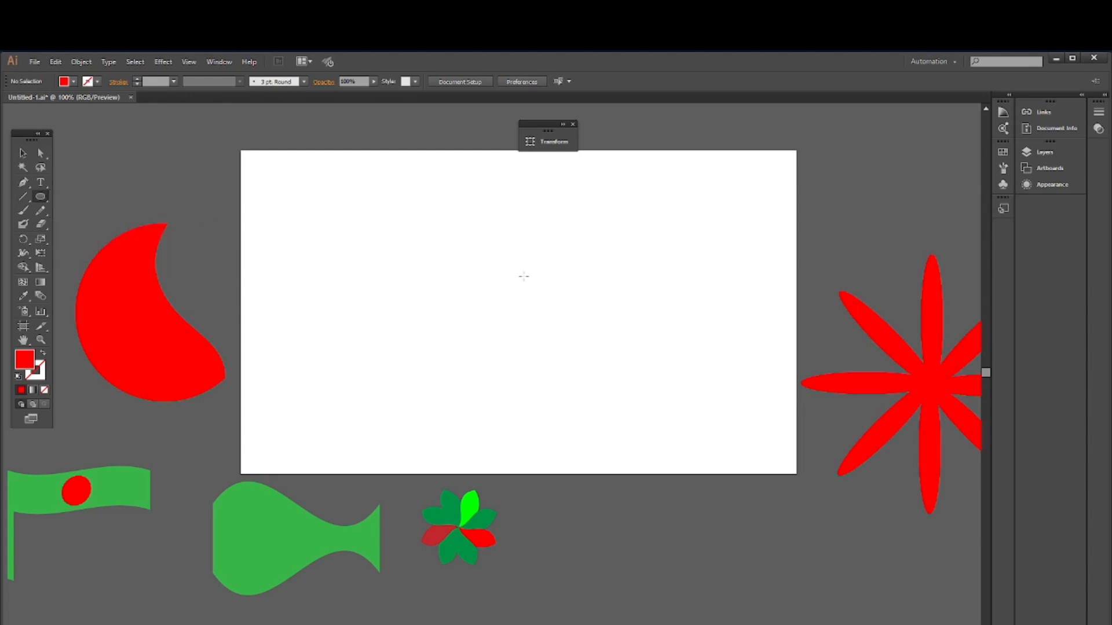
left_click_drag(406, 206, 557, 456)
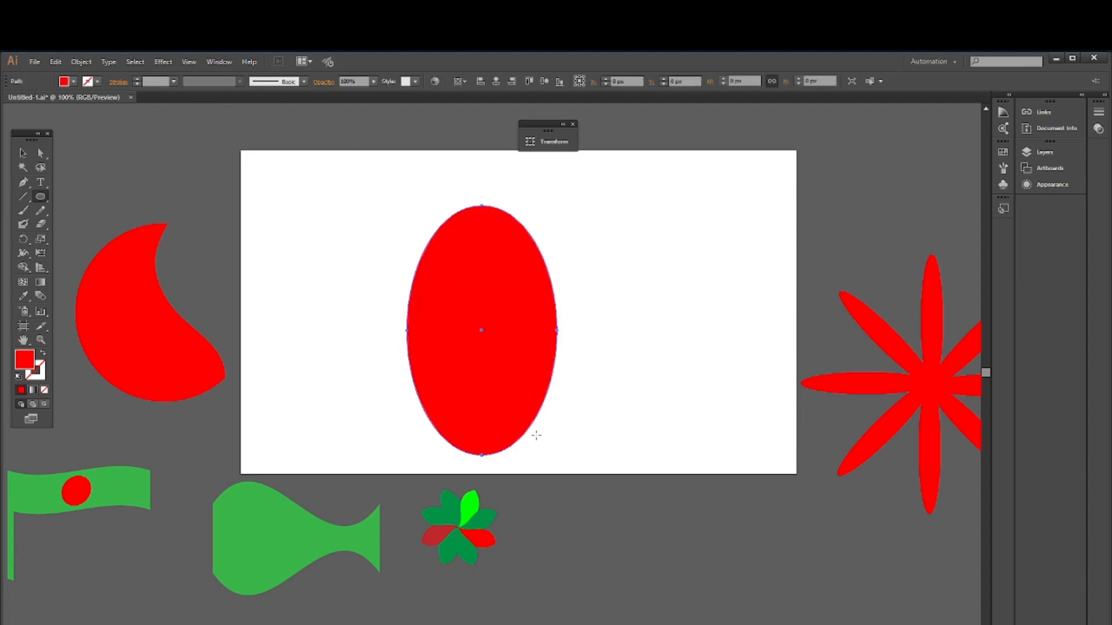
Give the ellipse a red stroke and set its weight to 15 pt
left_click(137, 79)
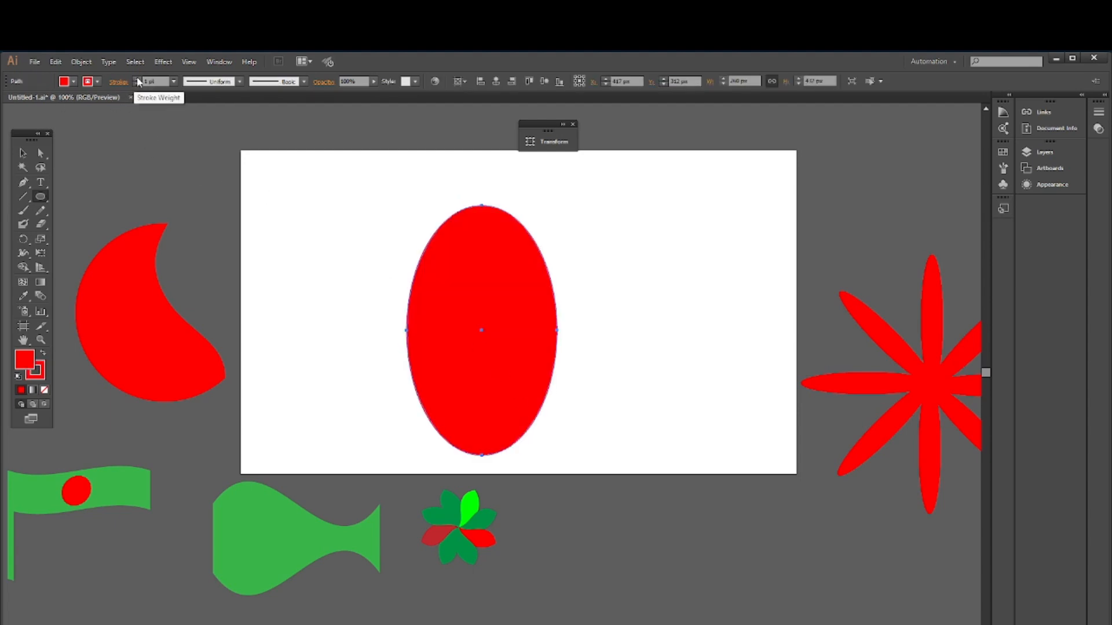
left_click(138, 79)
left_click(138, 80)
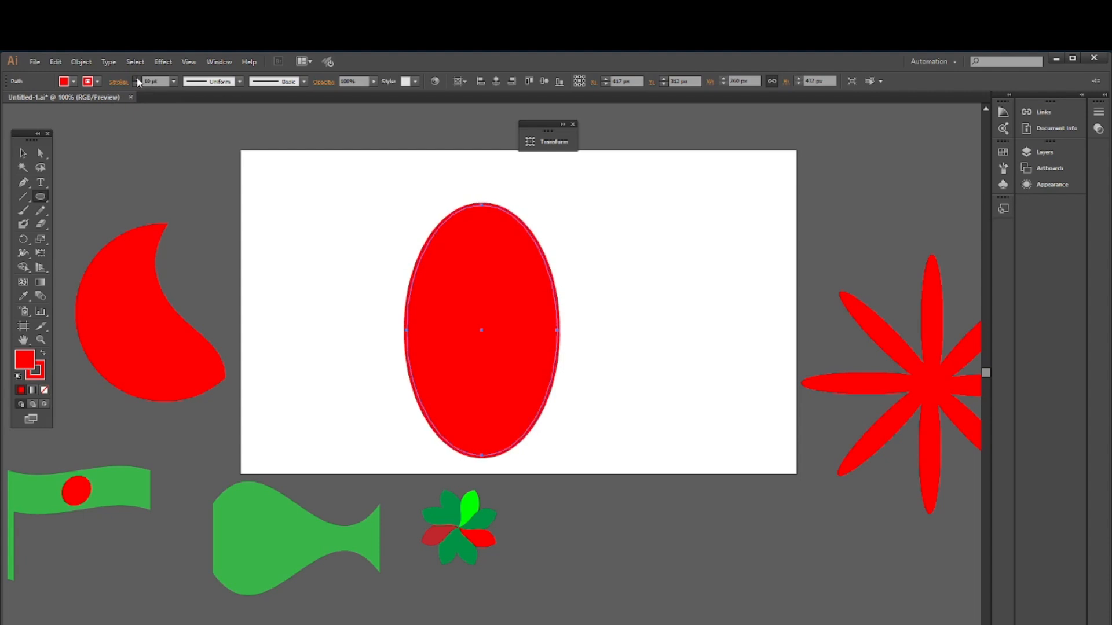
left_click(138, 79)
left_click(138, 79)
left_click(137, 80)
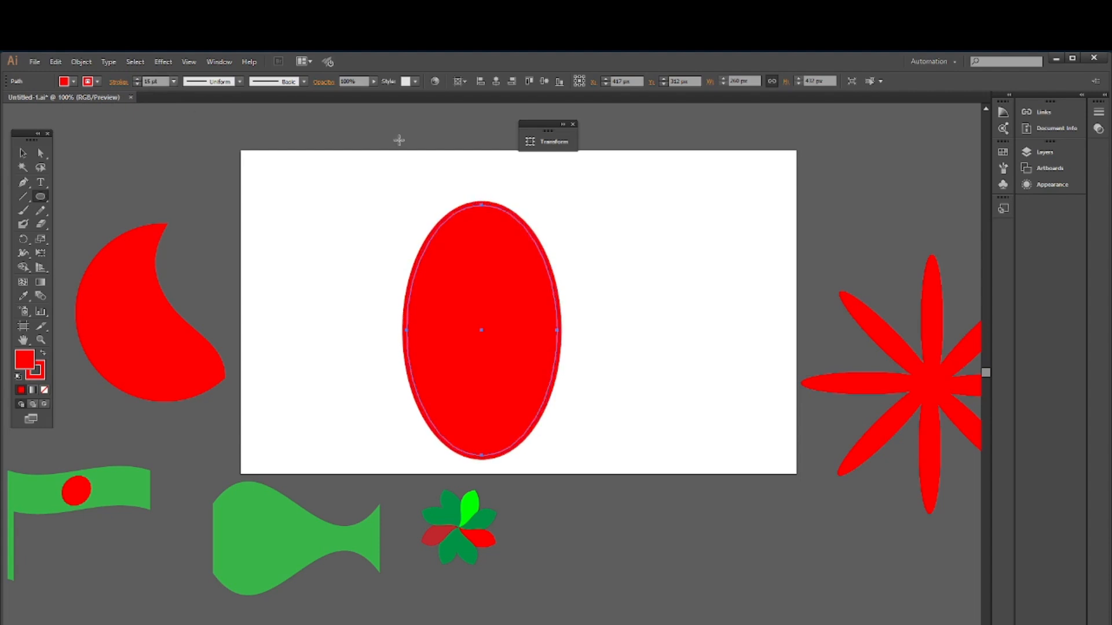
Remove the ellipse's fill so only the red outline remains, and deselect it
left_click(66, 84)
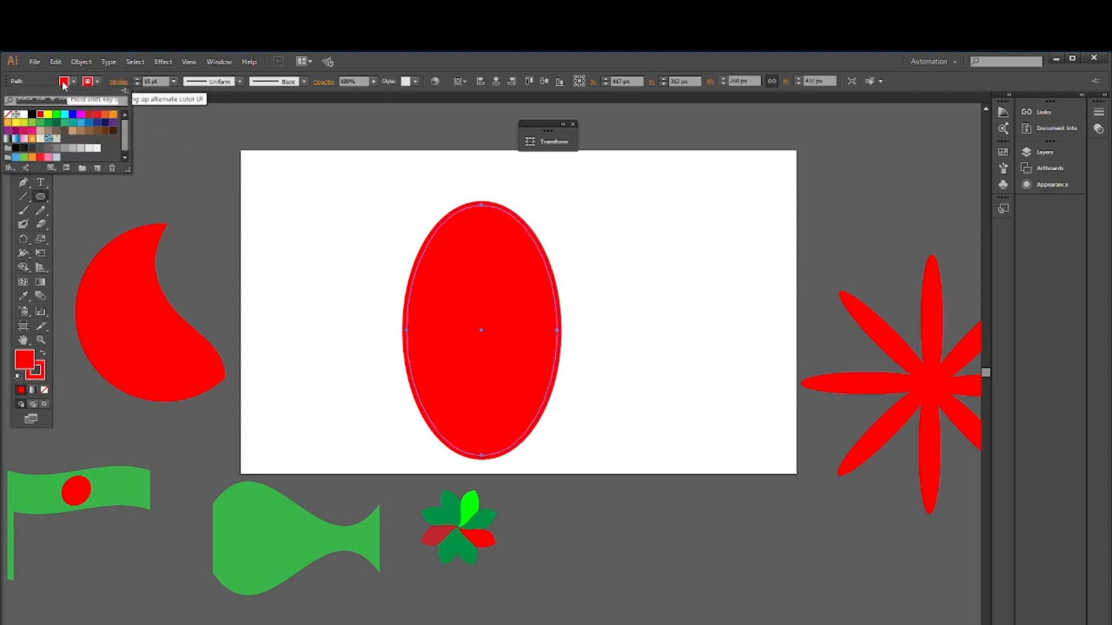
left_click(6, 114)
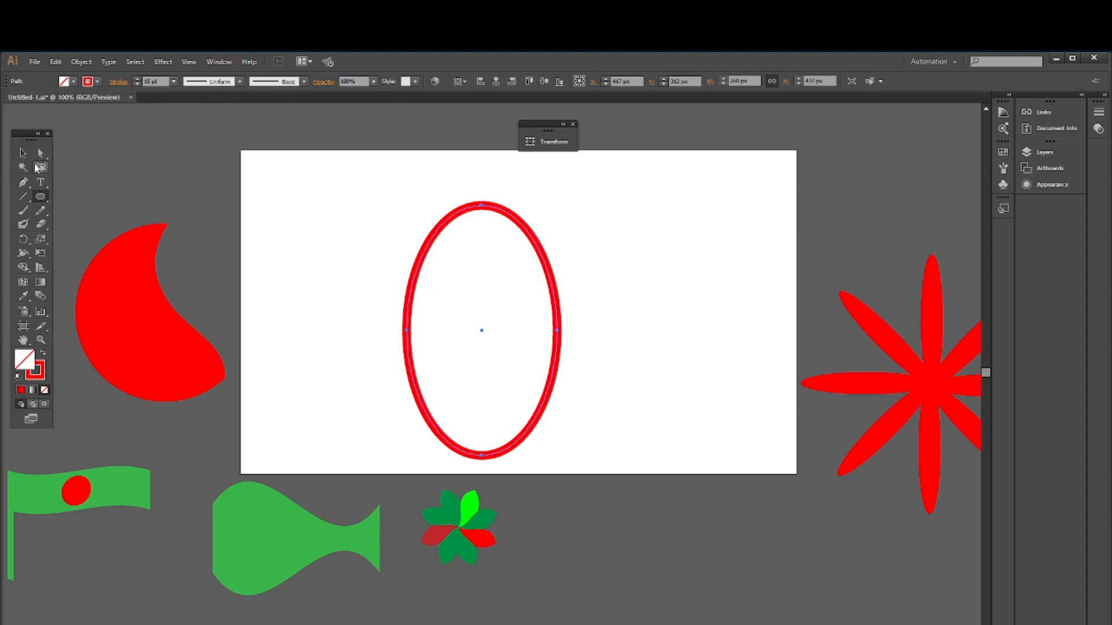
left_click(24, 153)
left_click(331, 213)
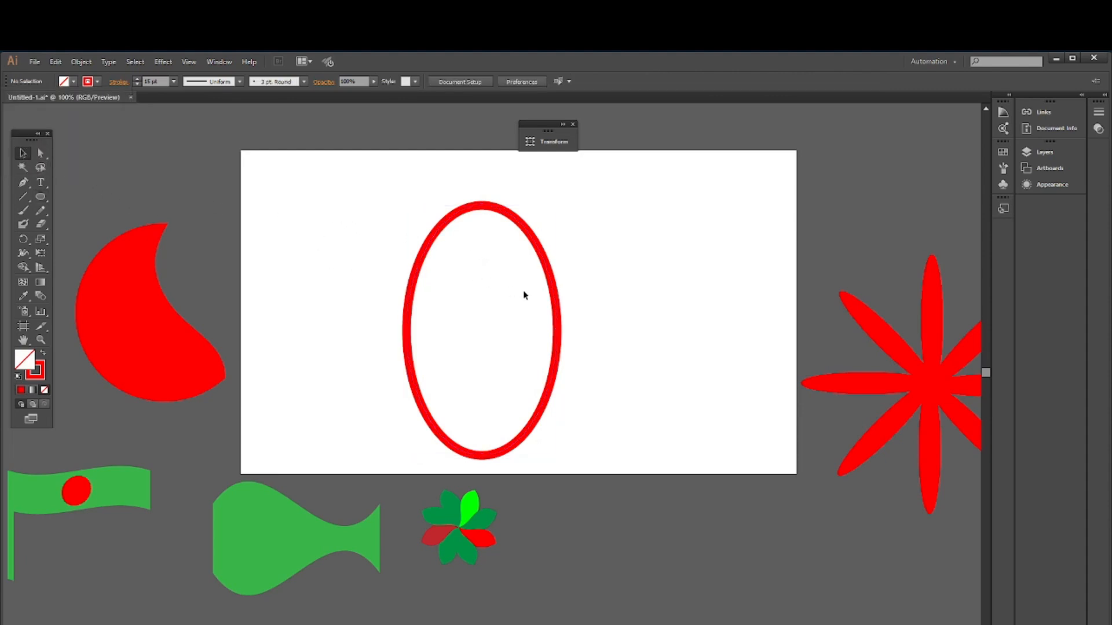
Draw a nearly horizontal straight line about 766 px long across the ellipse, slightly above its centre
left_click(438, 232)
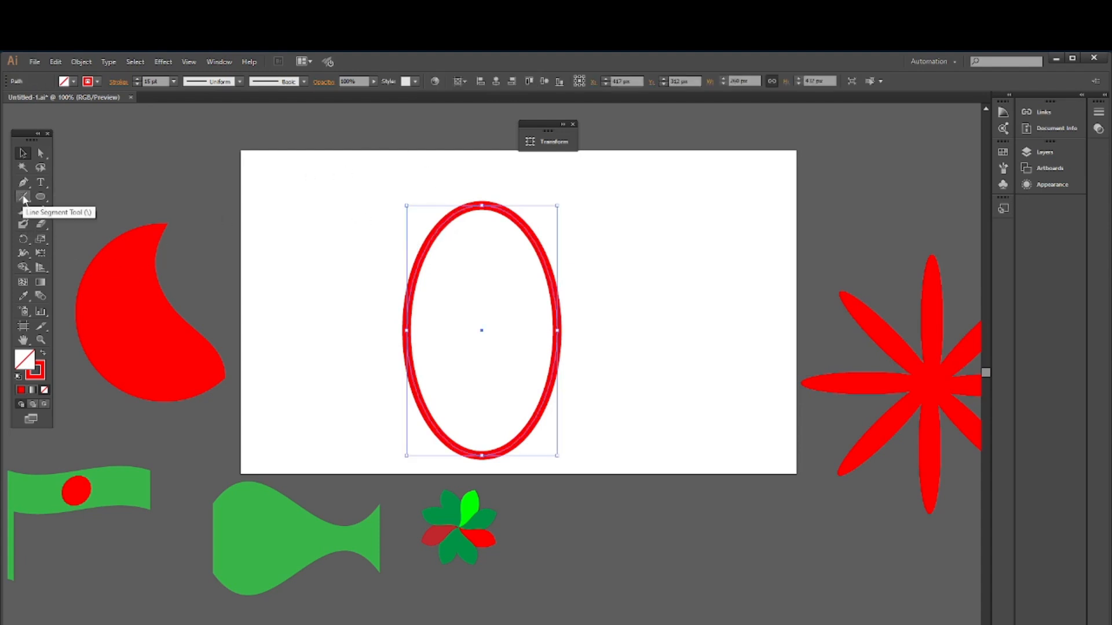
left_click(23, 197)
left_click_drag(311, 304, 755, 309)
left_click(23, 153)
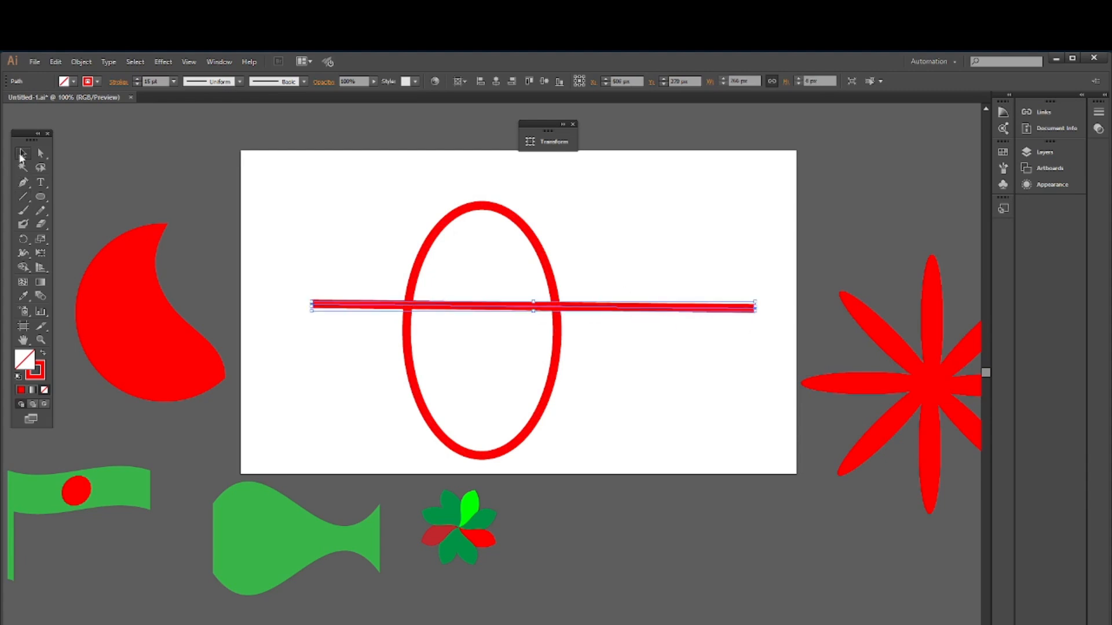
Reduce the crossing line's stroke weight to 0 pt and deselect it
left_click(137, 84)
left_click(136, 84)
left_click(136, 84)
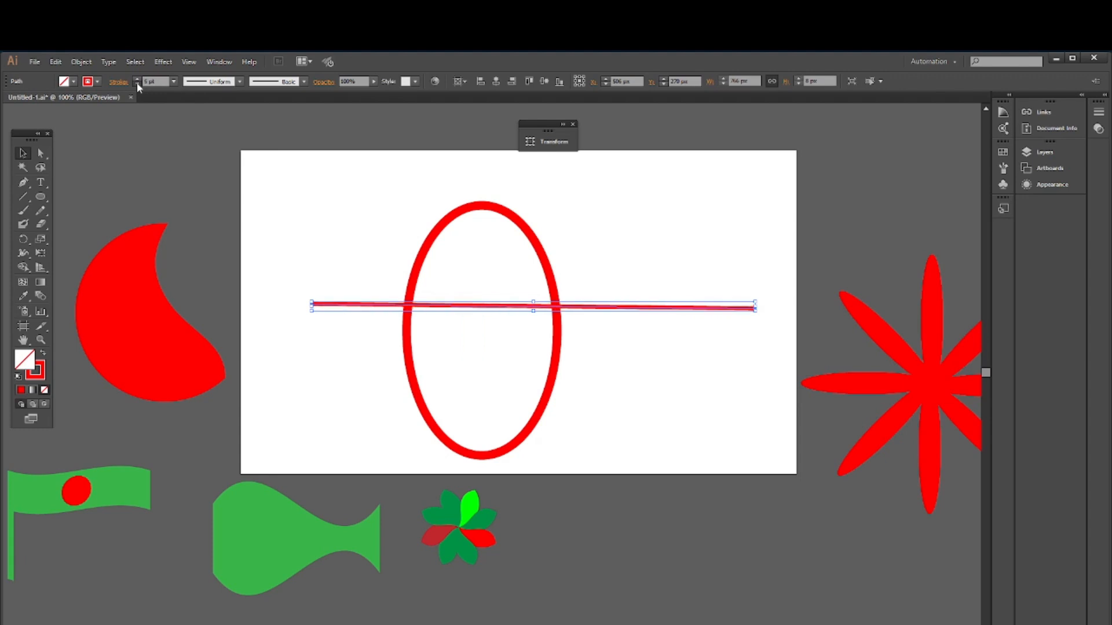
left_click(136, 84)
left_click(275, 218)
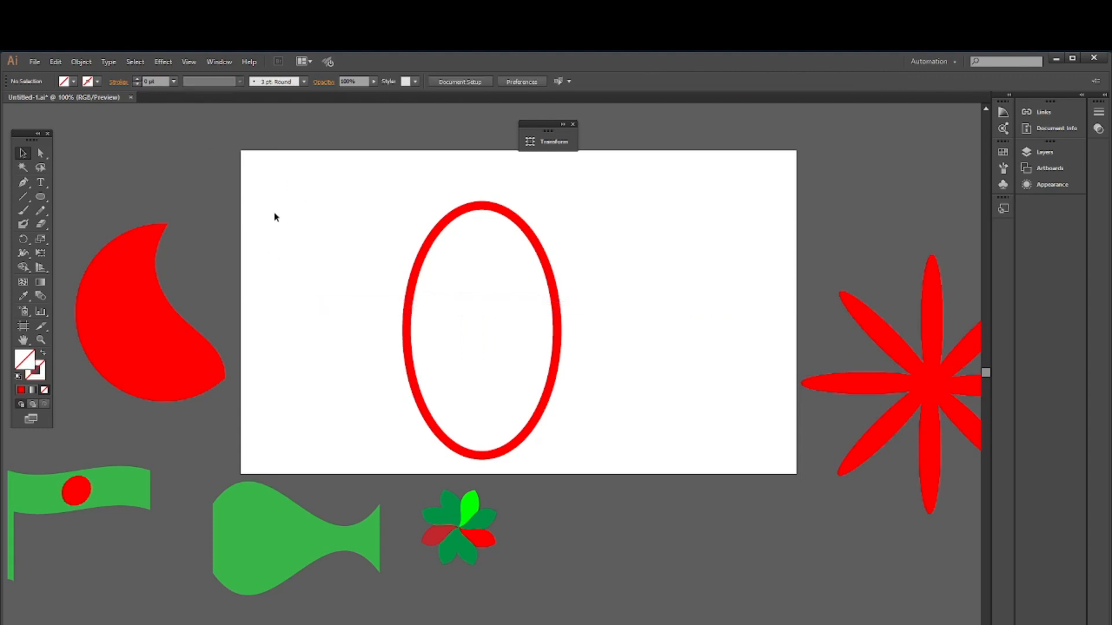
Select the invisible crossing line, give it a red fill, and deselect it
left_click(73, 82)
left_click(40, 117)
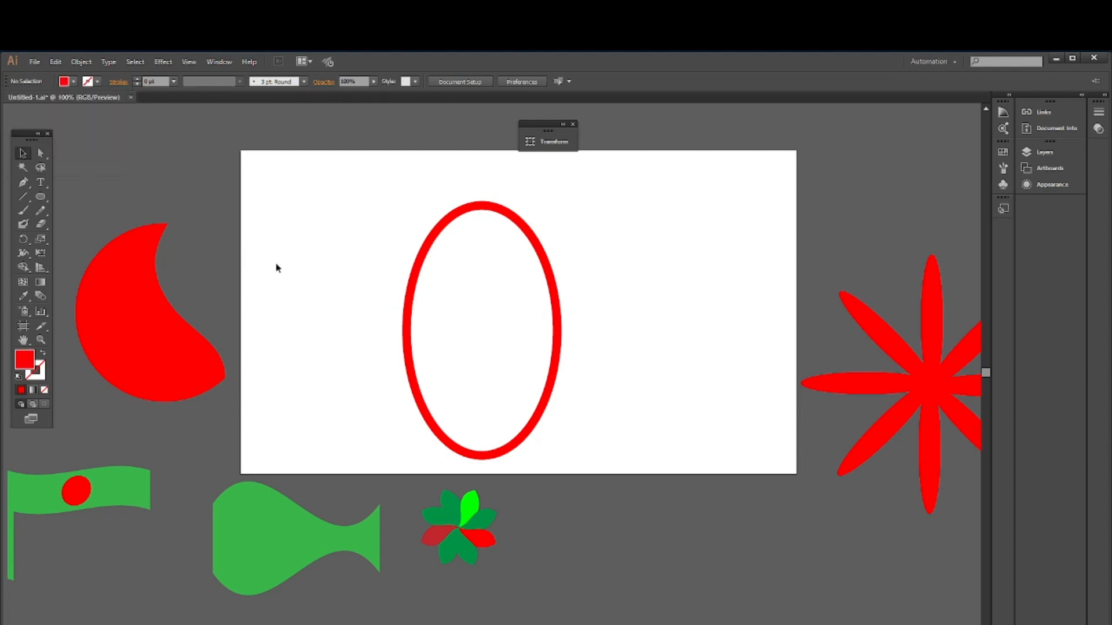
left_click_drag(283, 168, 370, 309)
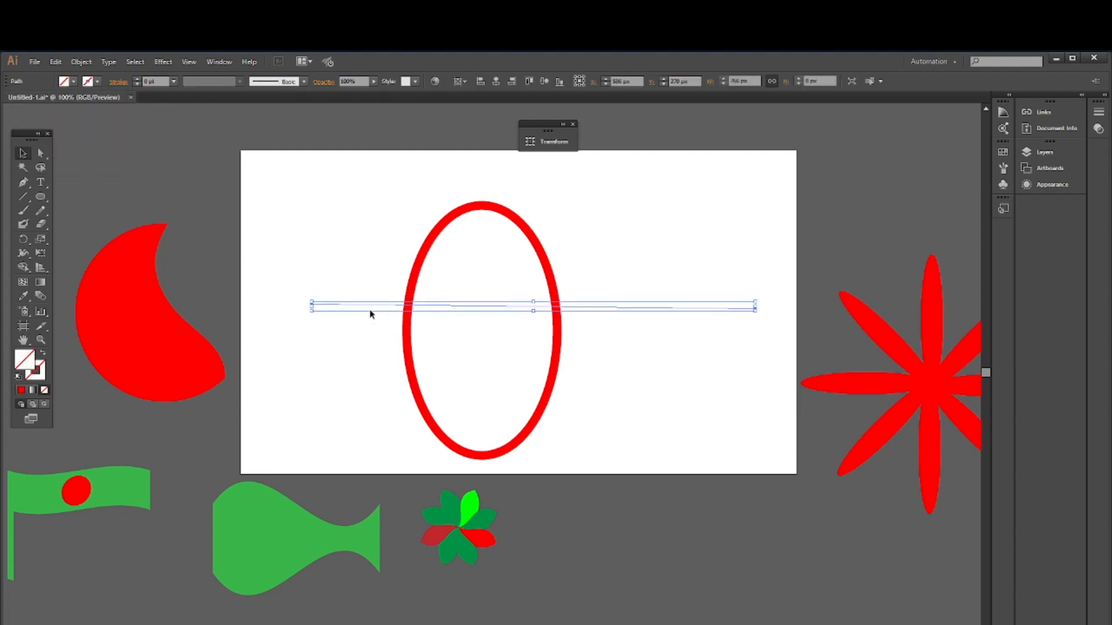
left_click(72, 82)
left_click(40, 118)
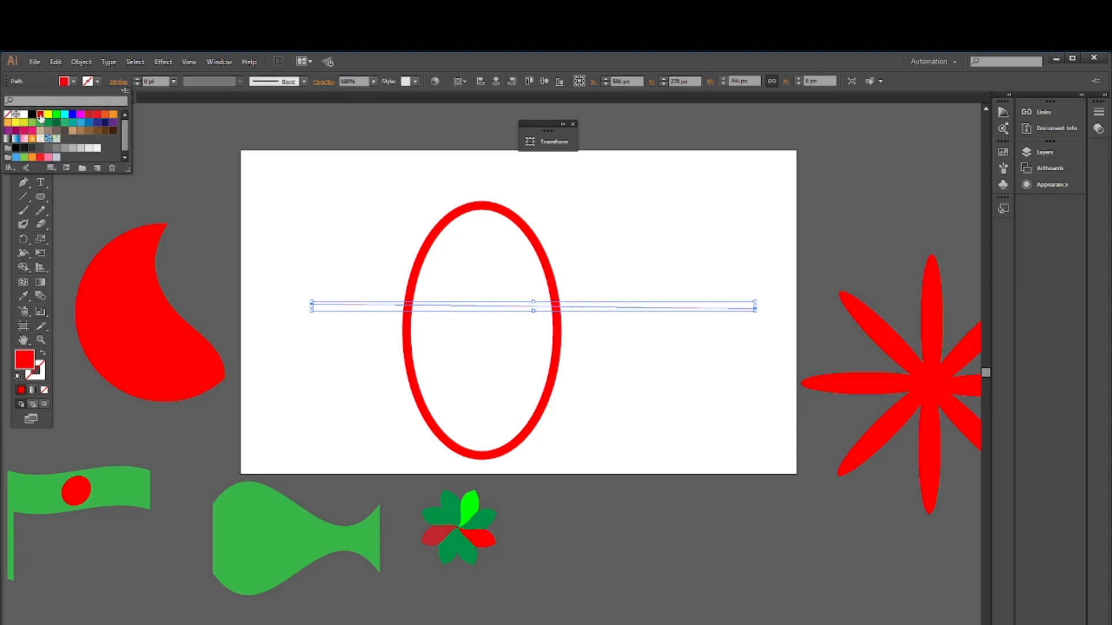
left_click(279, 202)
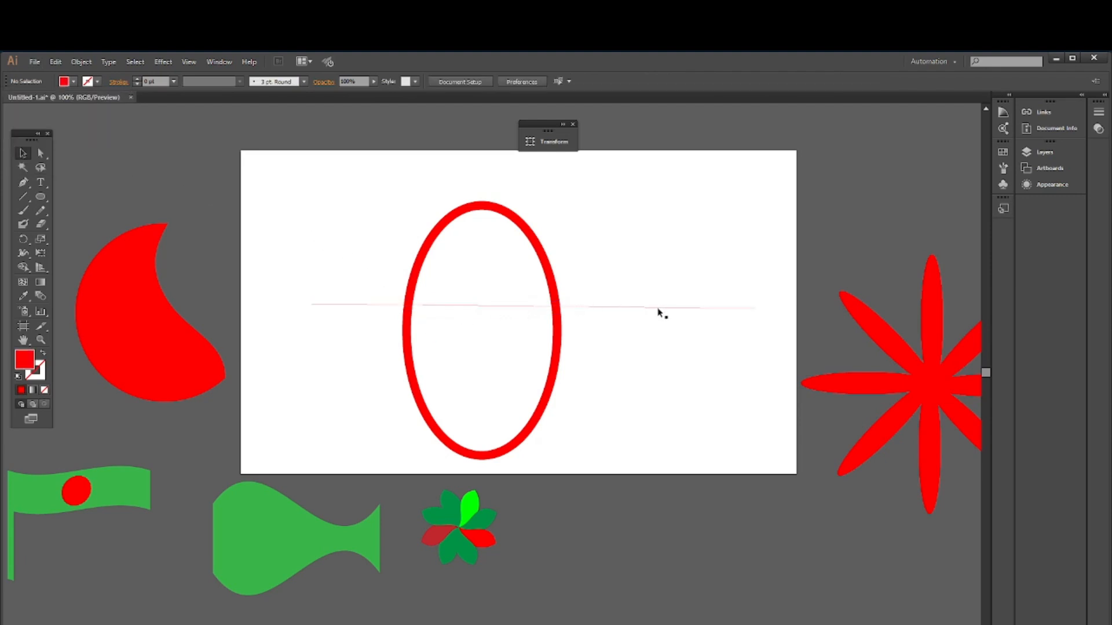
scroll(643, 308, "up", 3)
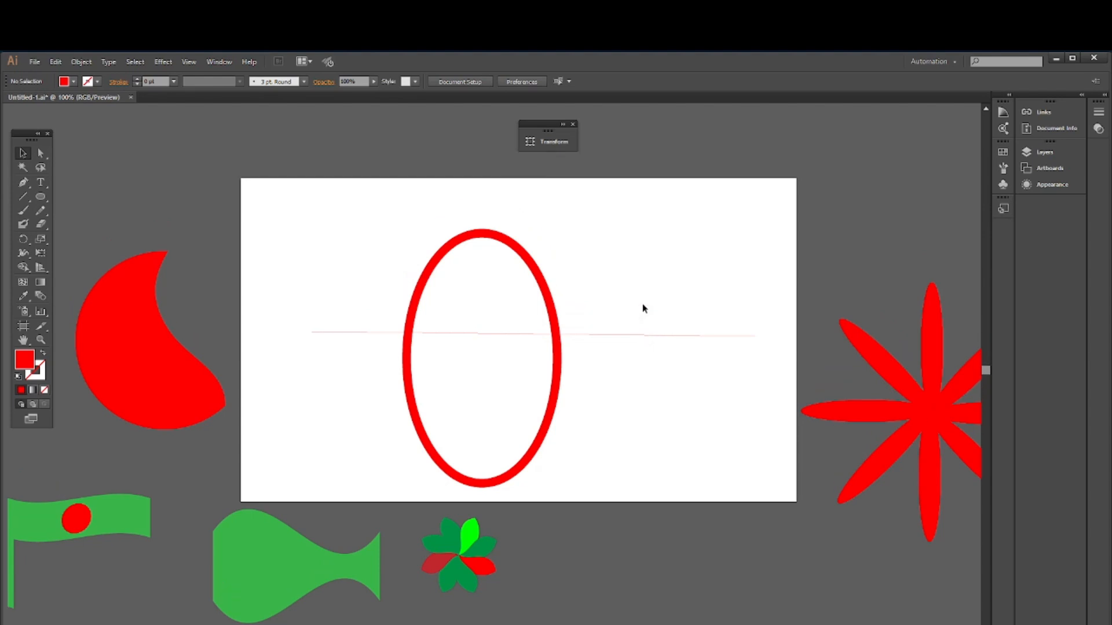
key("super")
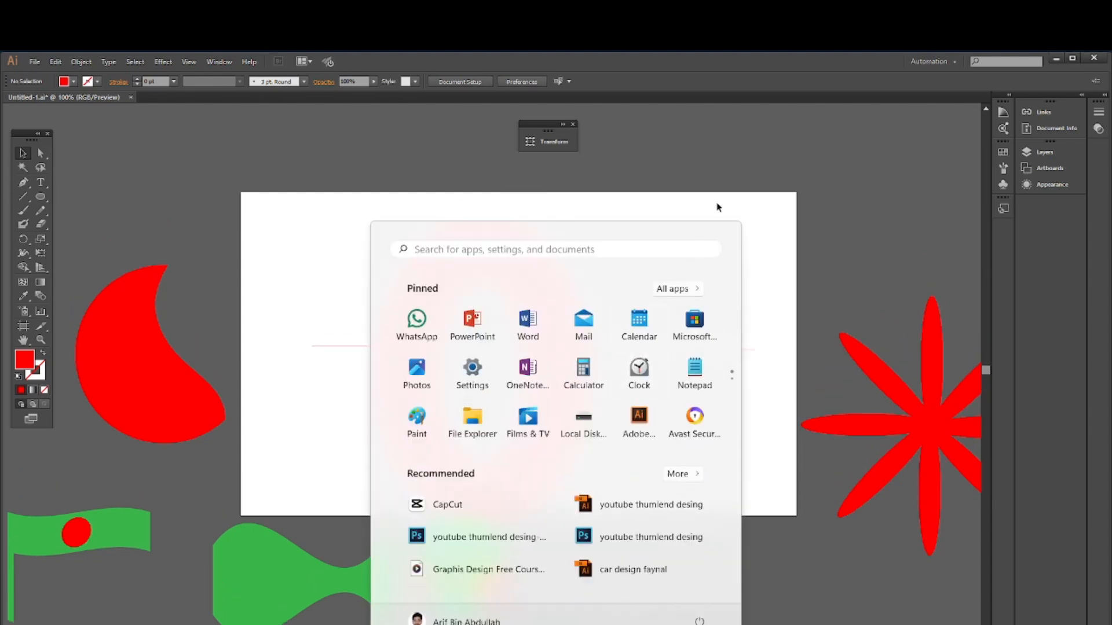
left_click(716, 212)
key("alt")
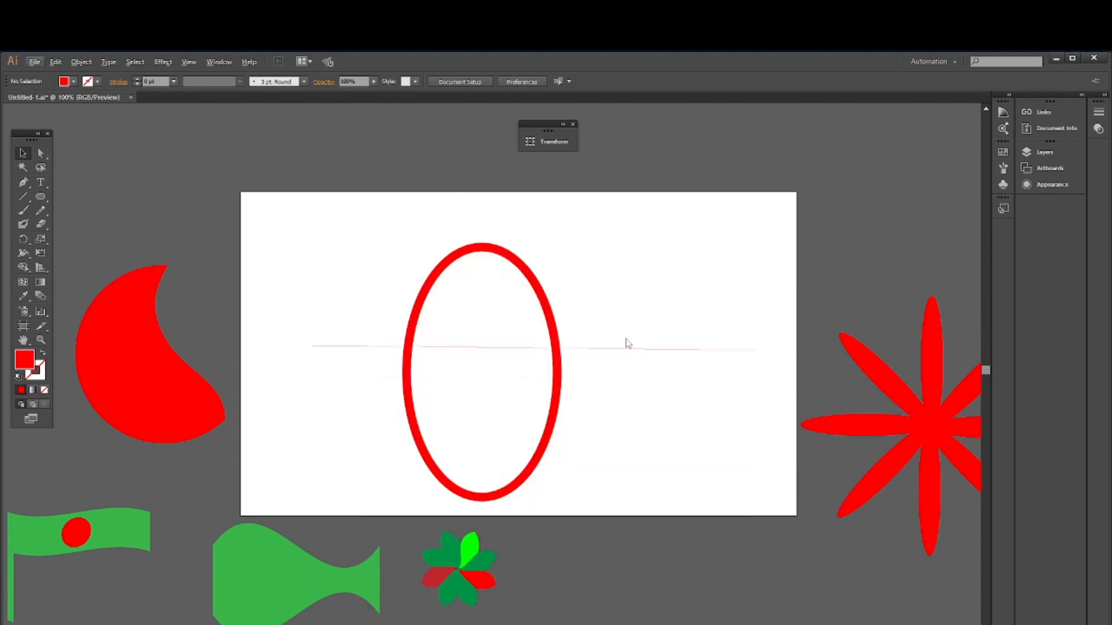
scroll(603, 353, "up", 3)
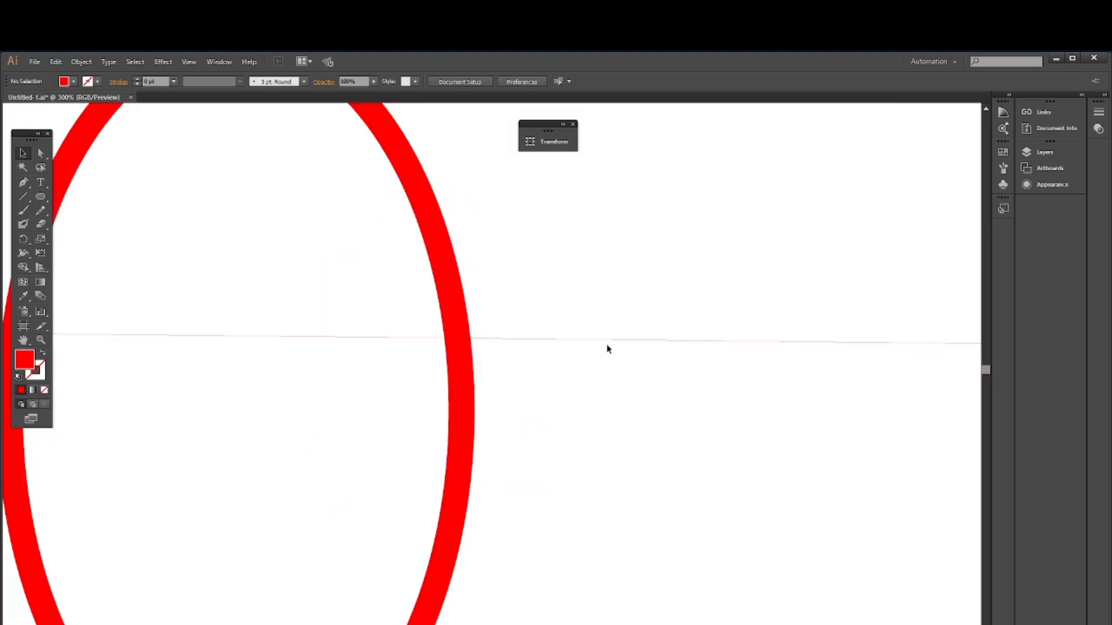
scroll(572, 348, "down", 3)
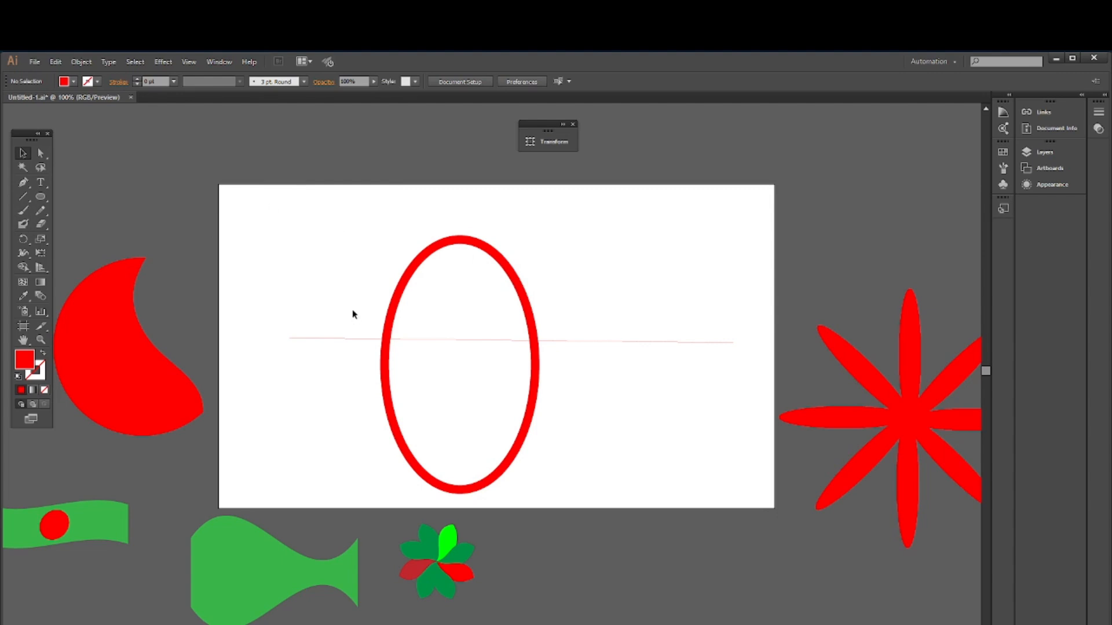
Select the ellipse and crossing line, and try removing the ellipse portions above and below the line with the Shape Builder tool
left_click_drag(239, 230, 610, 436)
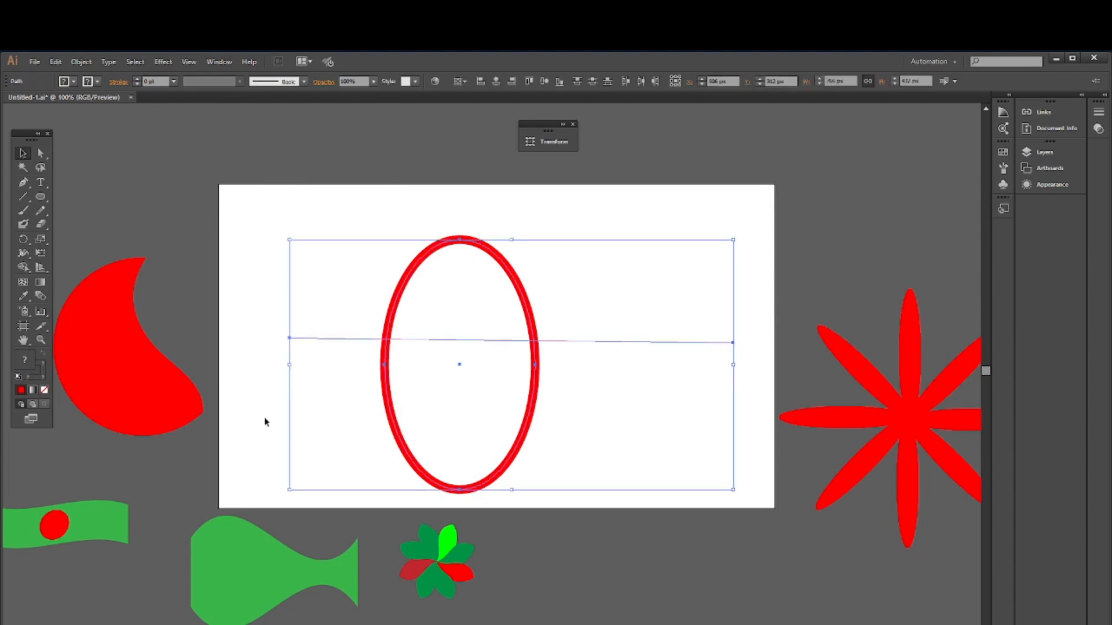
left_click(23, 270)
left_click(72, 266)
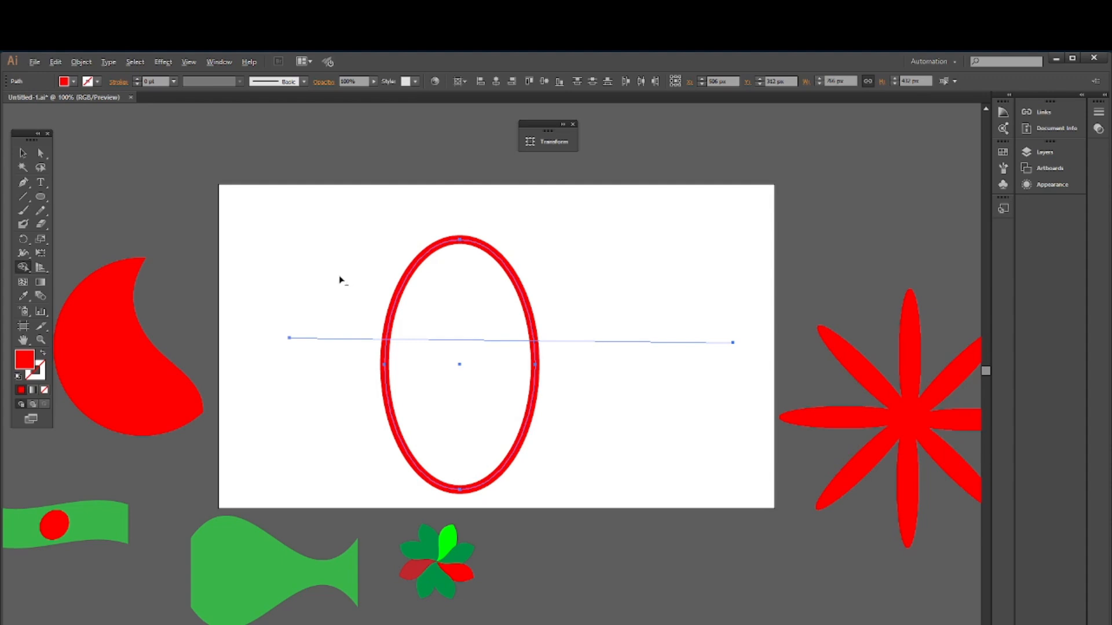
left_click_drag(340, 282, 488, 314)
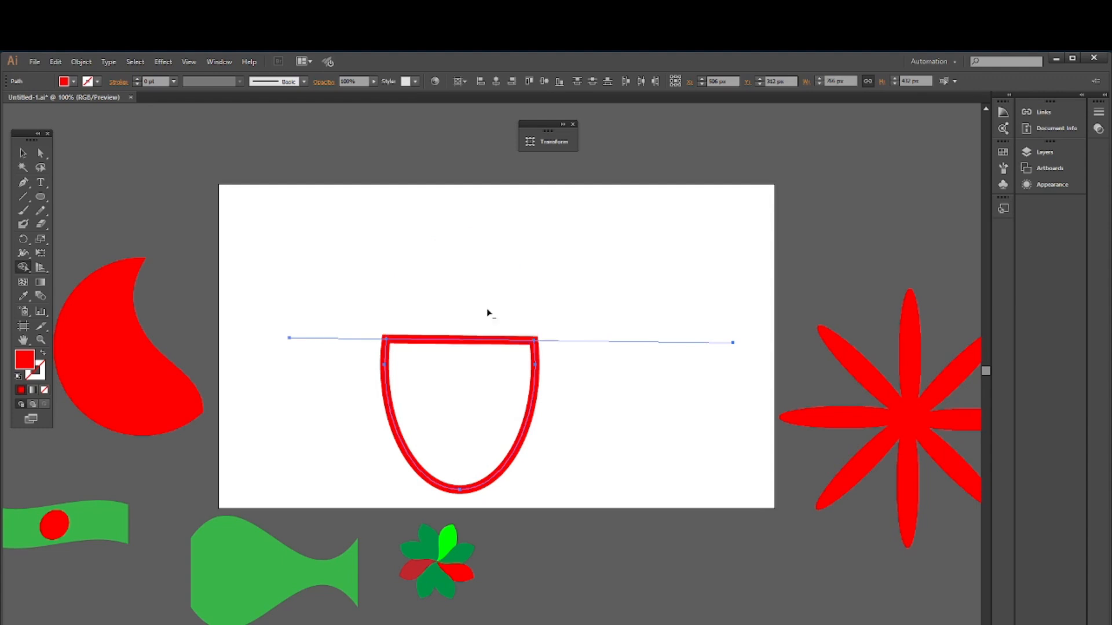
left_click_drag(462, 378, 448, 273)
Undo the Shape Builder removals to restore the full ellipse and crossing line
key("ctrl+z")
key("ctrl+z")
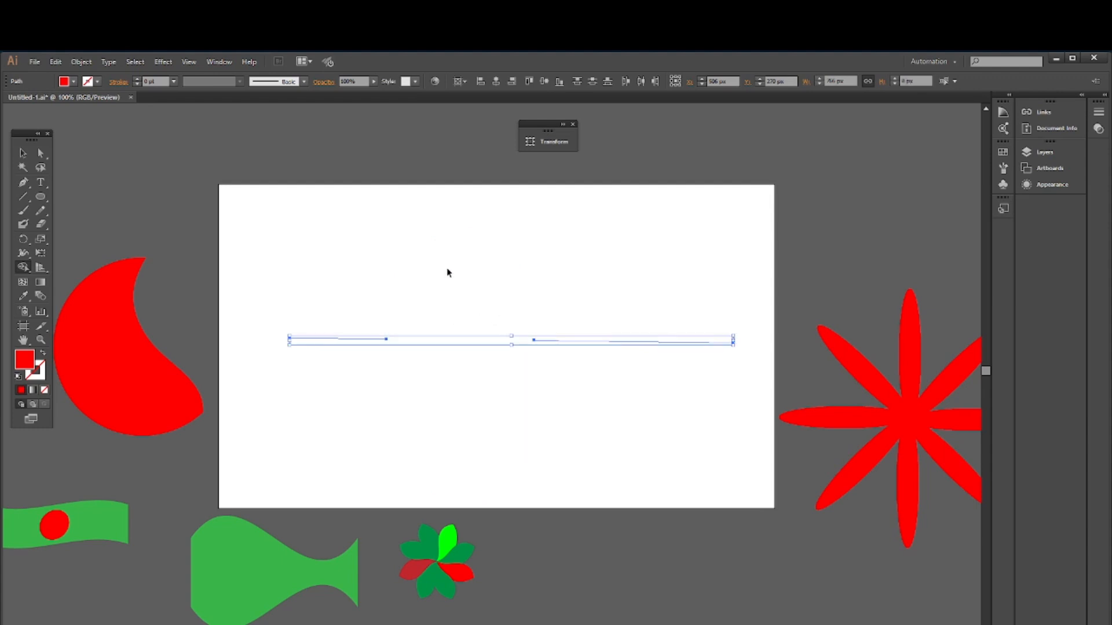
key("ctrl+z")
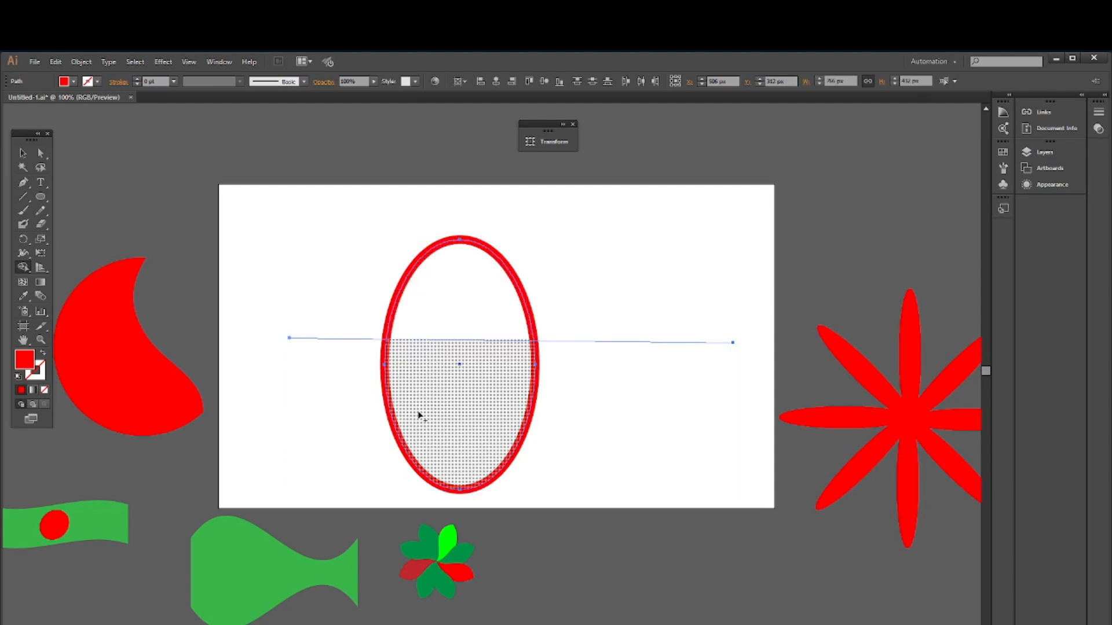
Remove only the ellipse portion below the line with the Shape Builder tool, and undo that removal
left_click_drag(417, 419, 323, 458)
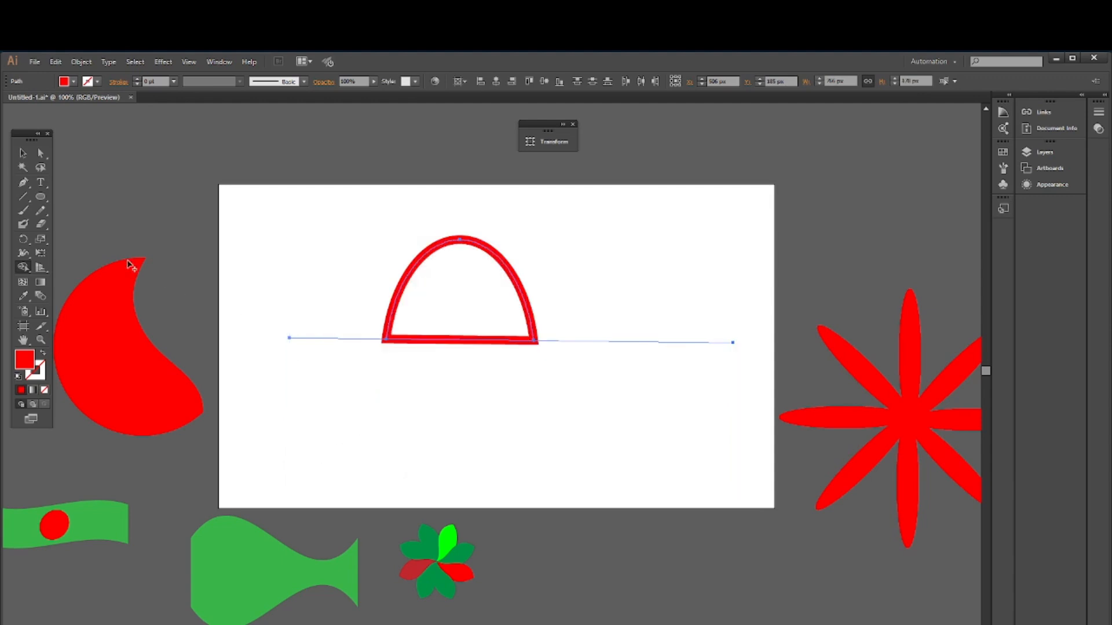
left_click(23, 153)
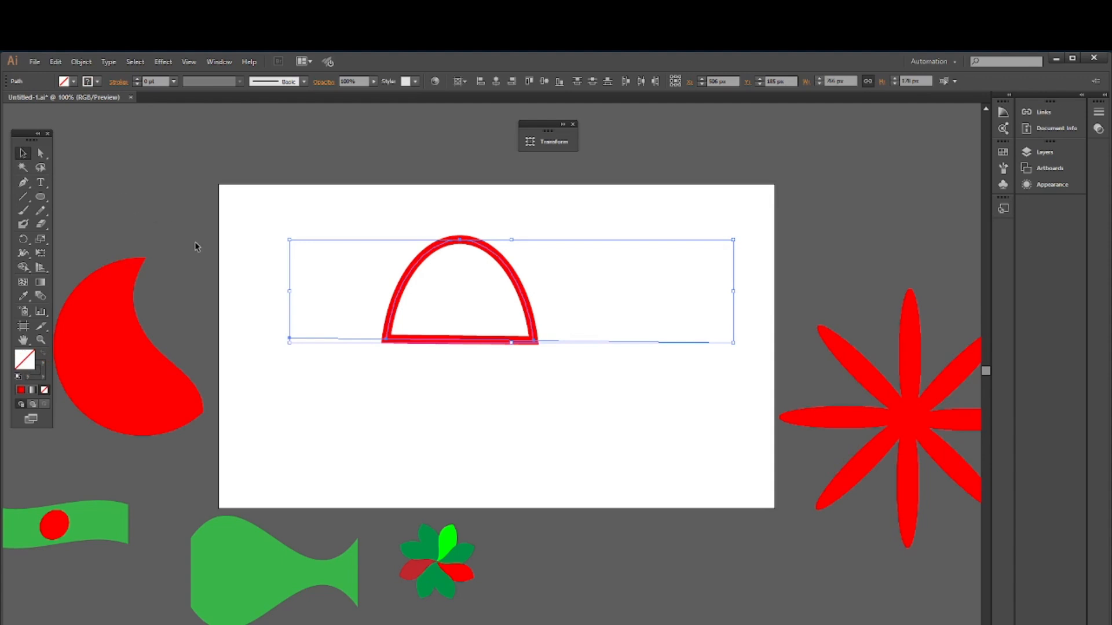
key("ctrl+z")
key("ctrl+z")
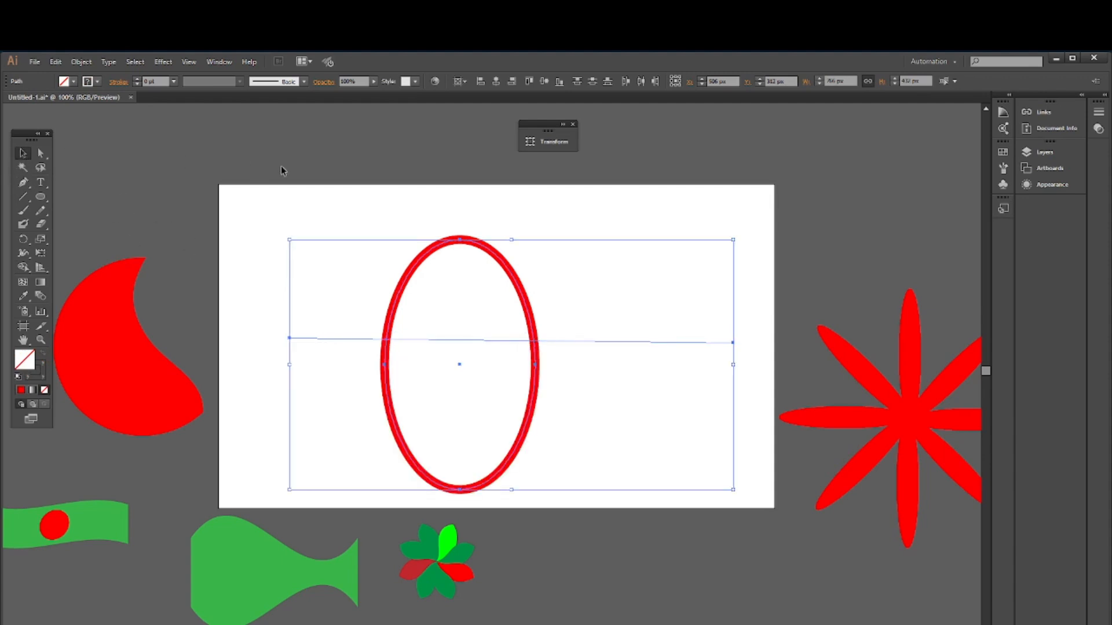
Select the ellipse outline, expand its fill and stroke into a filled shape, and deselect it
left_click(371, 186)
left_click_drag(378, 218, 482, 318)
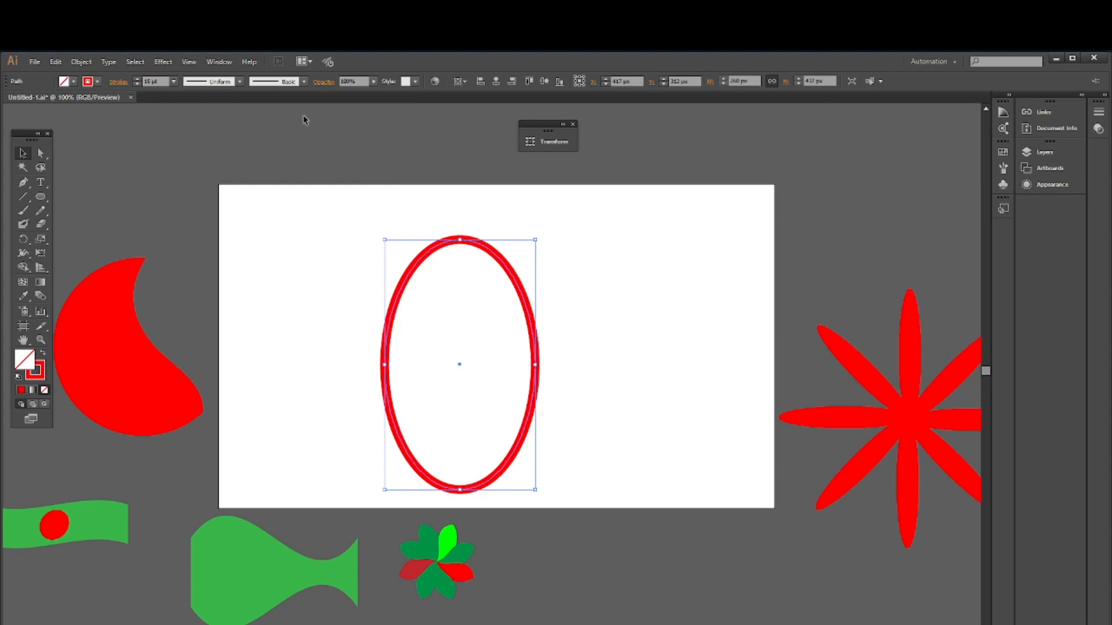
left_click(81, 62)
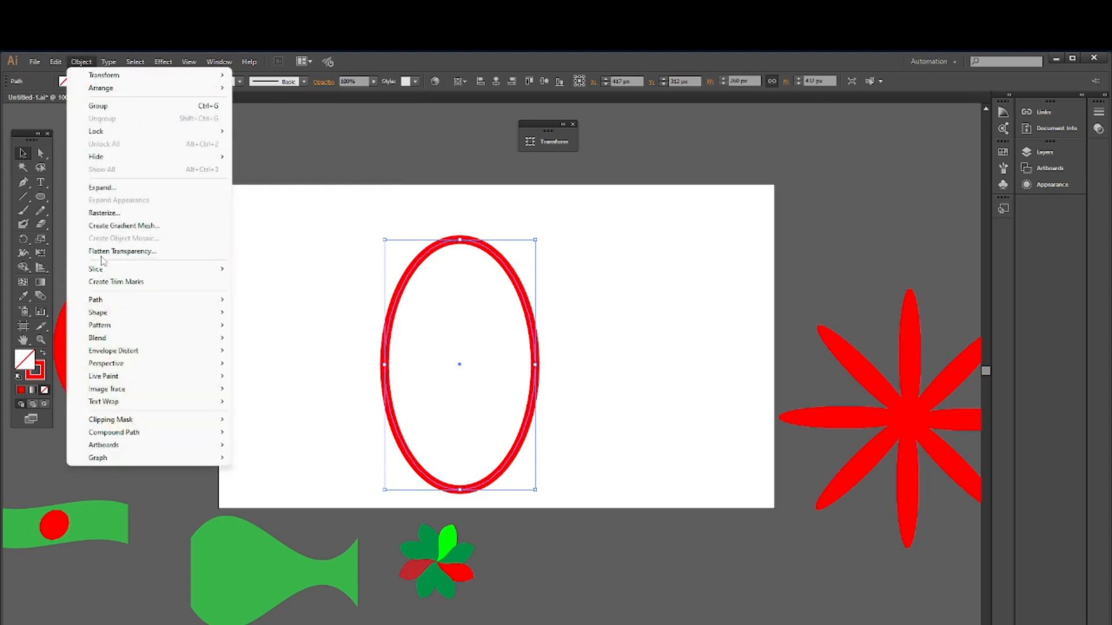
mouse_move(109, 329)
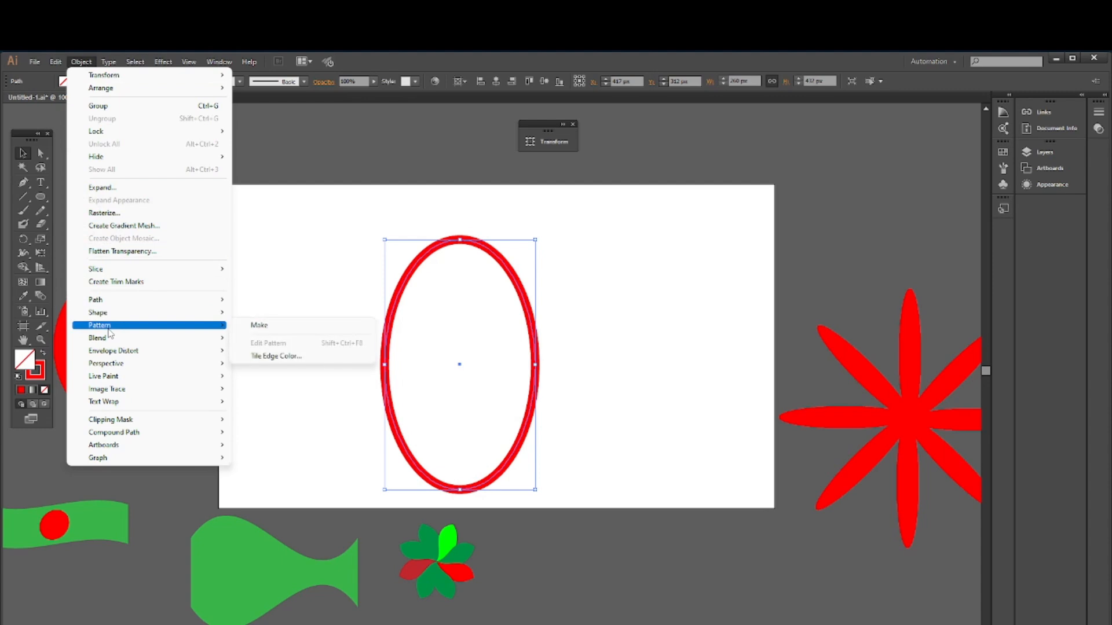
left_click(110, 188)
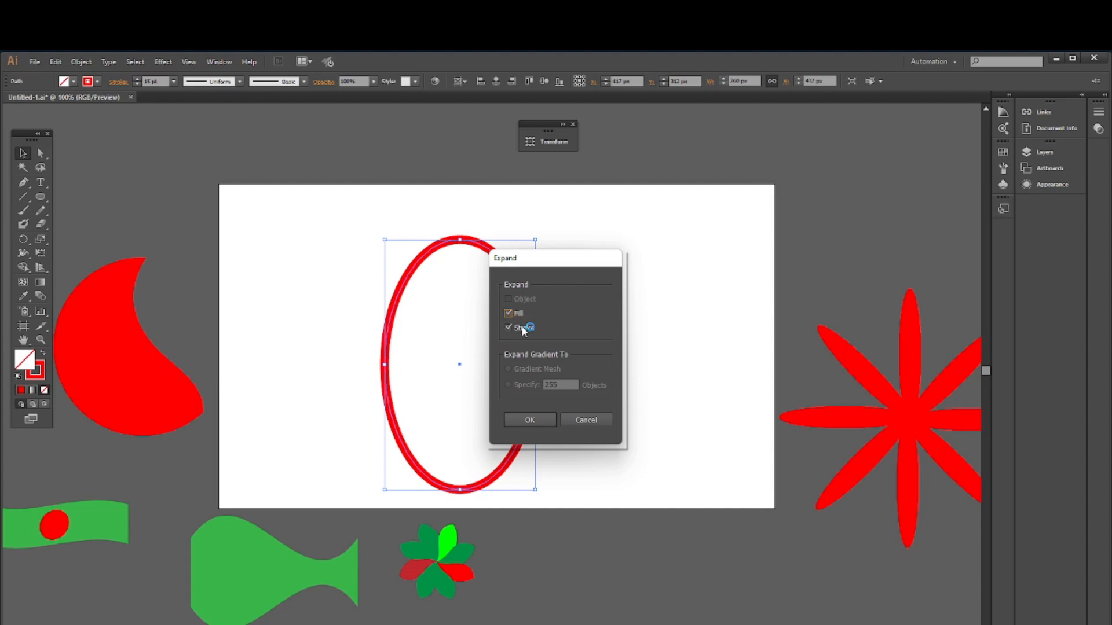
left_click(529, 421)
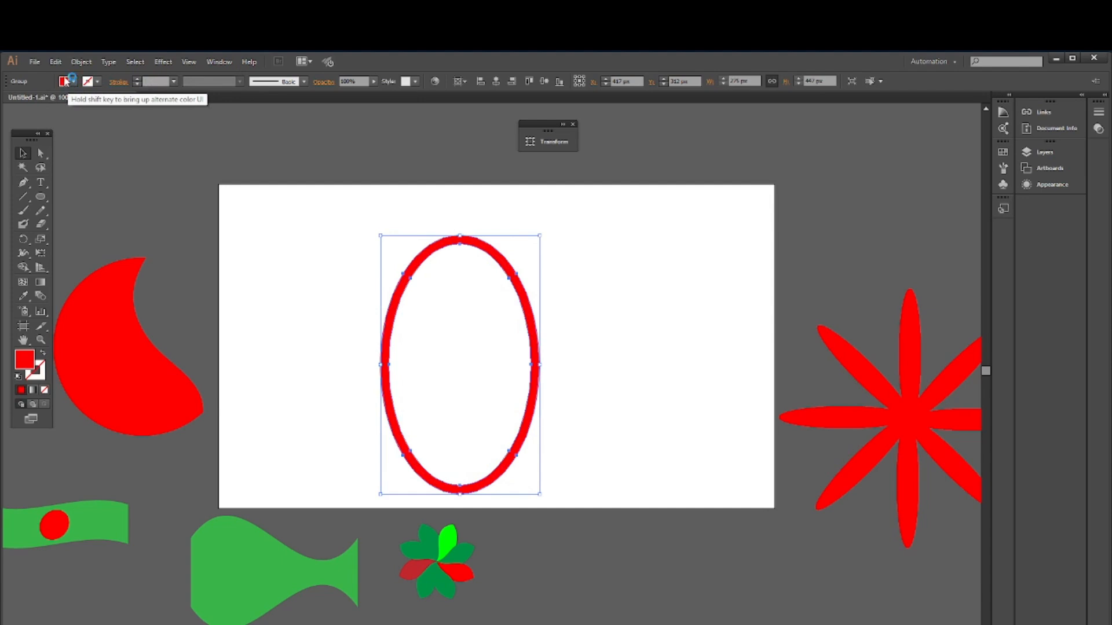
left_click(280, 245)
Draw three straight lines: one across the ellipse above the existing line, one slanting across below it, and a short one through its bottom edge
left_click(29, 198)
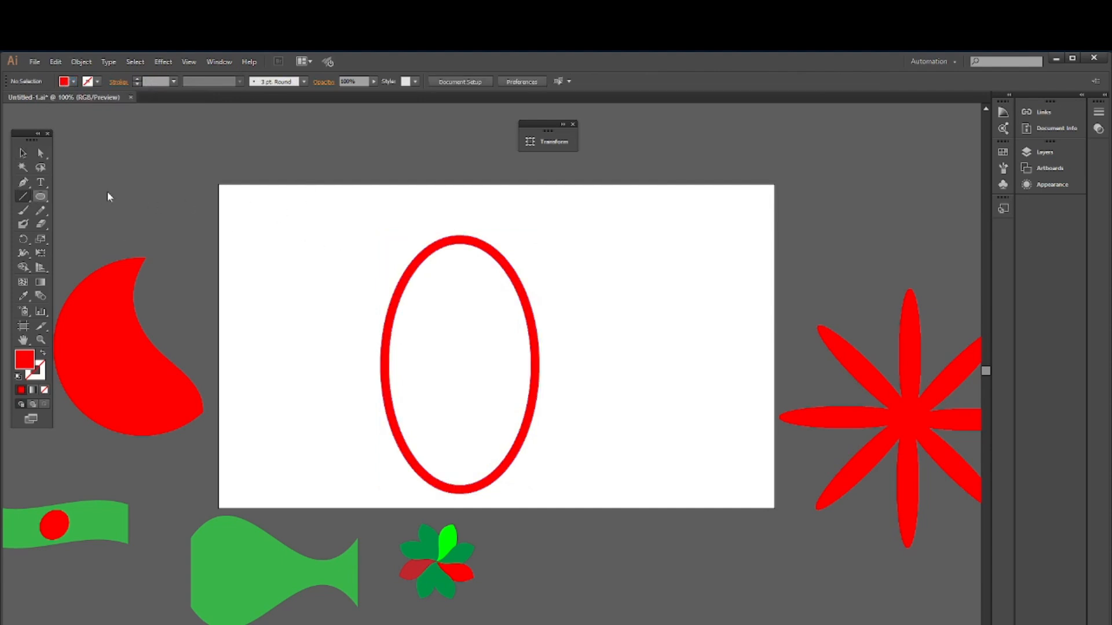
left_click_drag(324, 314, 619, 308)
left_click_drag(304, 403, 650, 373)
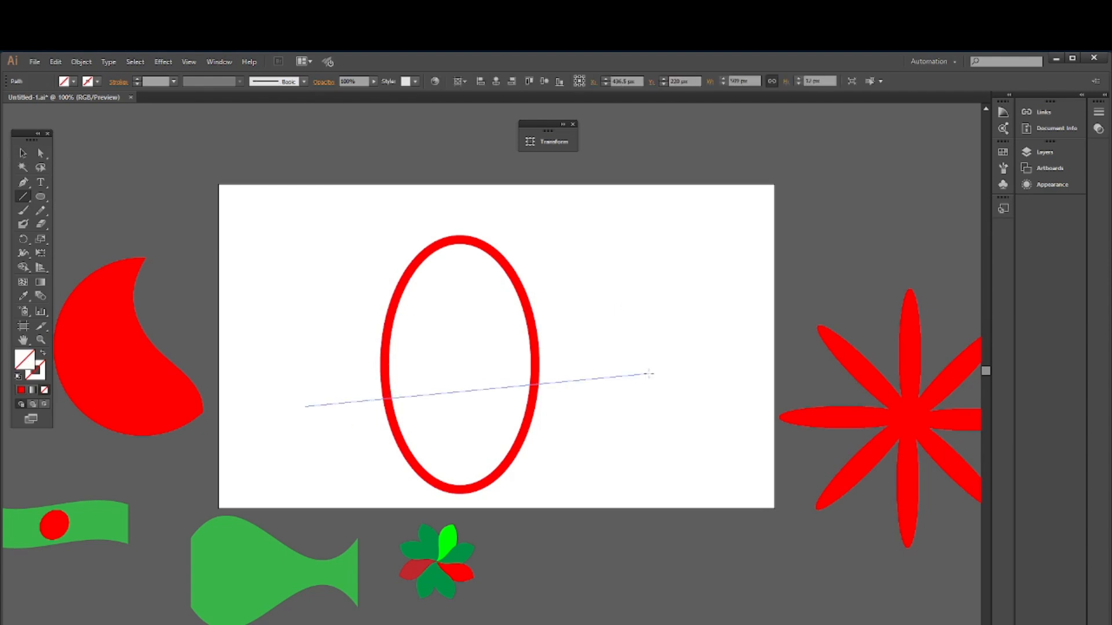
left_click_drag(459, 414, 481, 532)
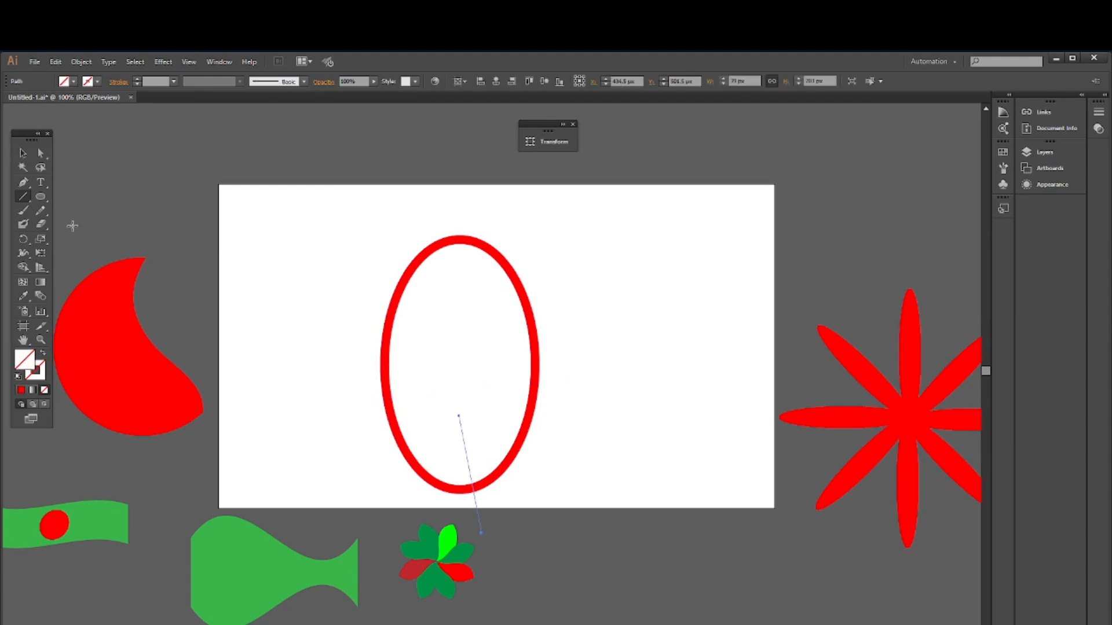
Select the ellipse ring with all crossing lines, and cut out its segments between the lines one by one with the Shape Builder tool
left_click(22, 153)
left_click_drag(336, 216, 605, 506)
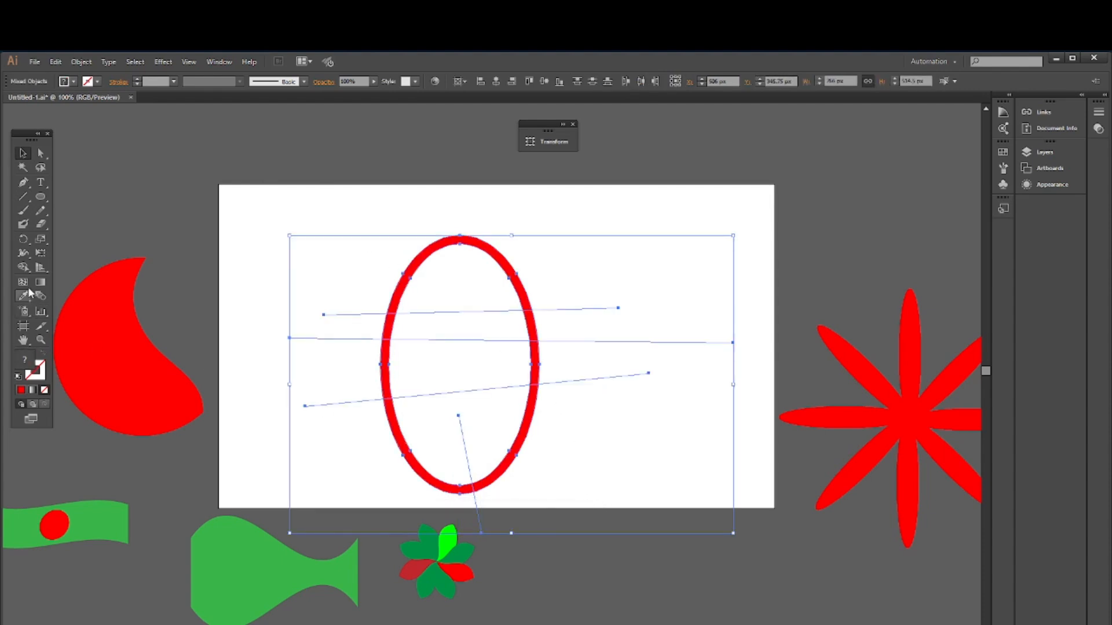
left_click(29, 268)
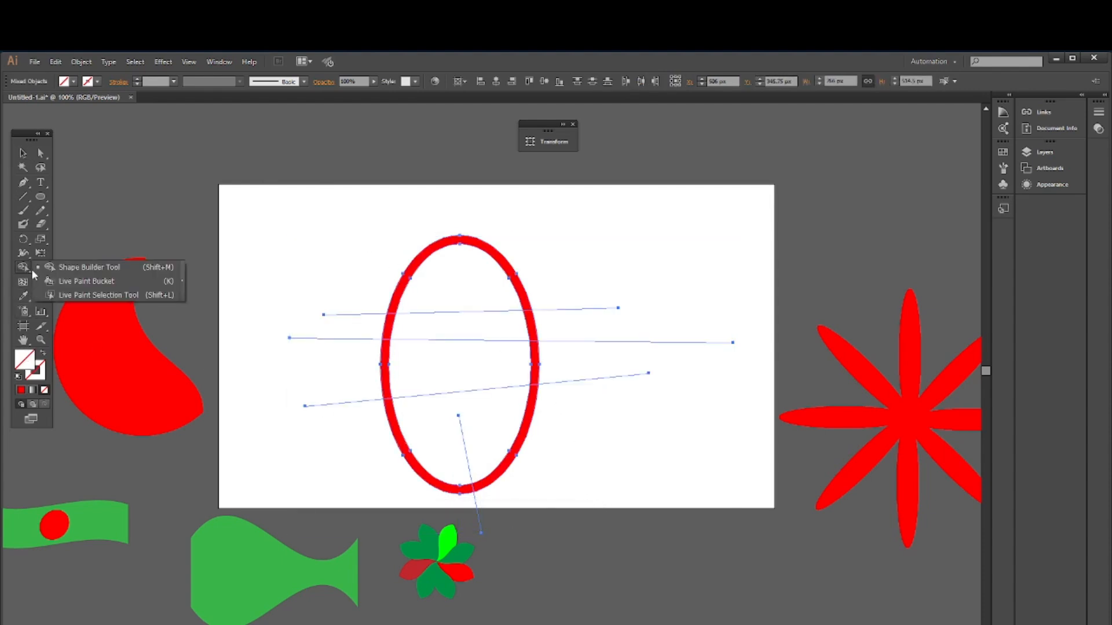
left_click(108, 268)
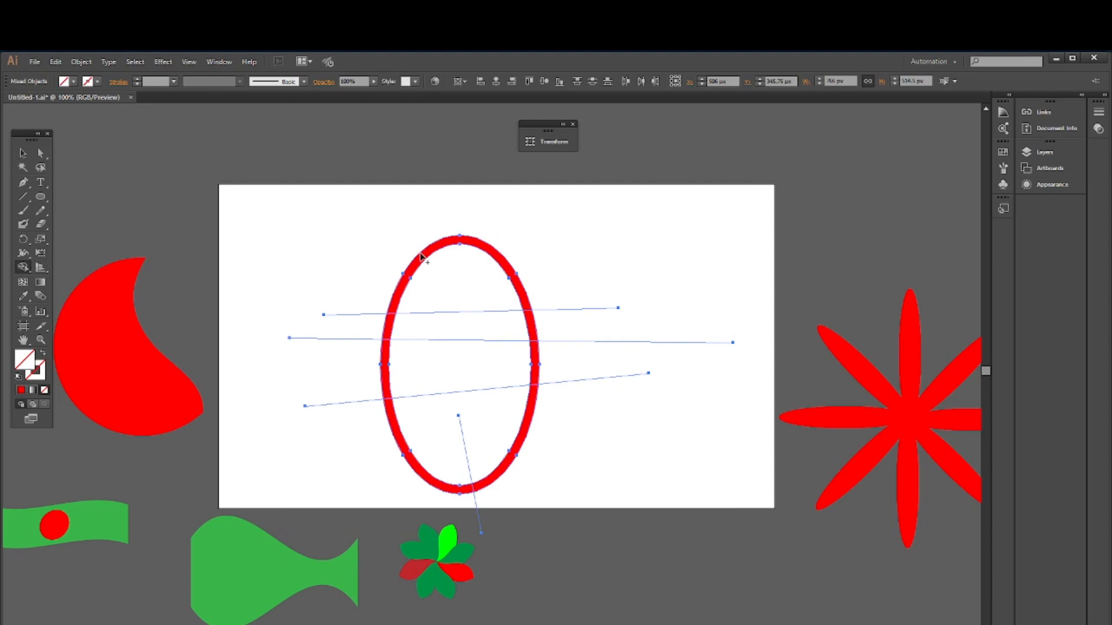
left_click(537, 365, "alt")
left_click(513, 462, "alt")
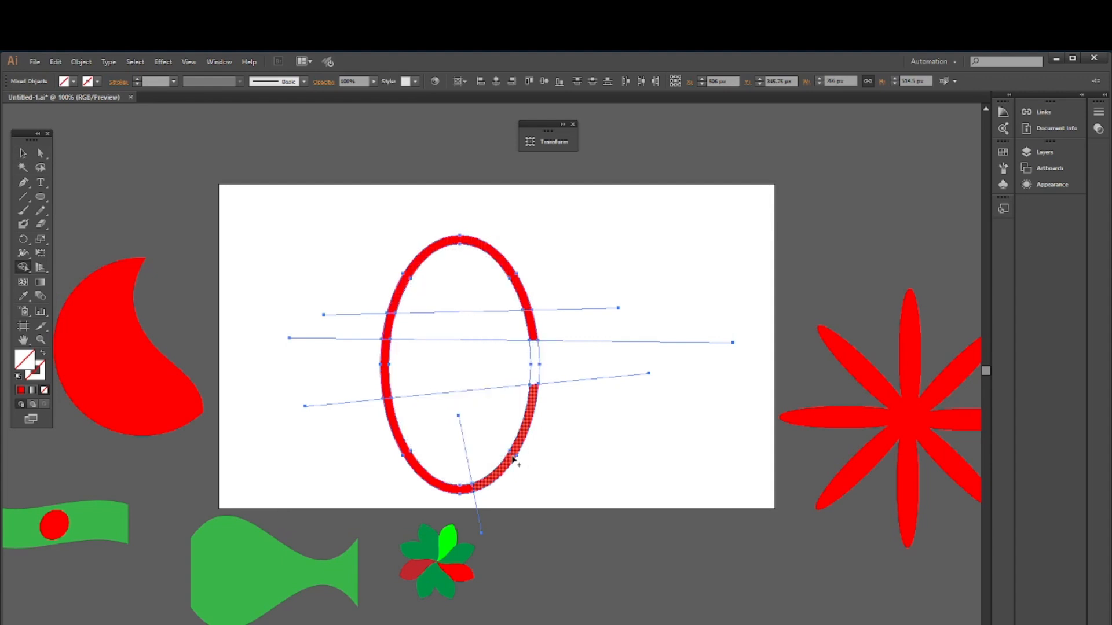
left_click(398, 443, "alt")
left_click(388, 370, "alt")
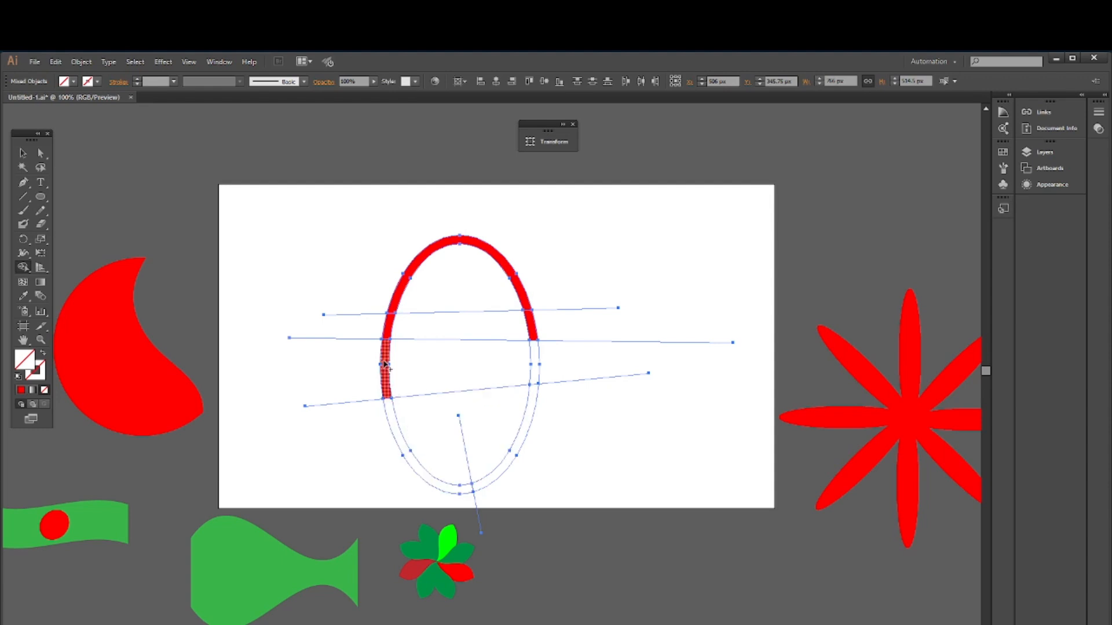
left_click(388, 326, "alt")
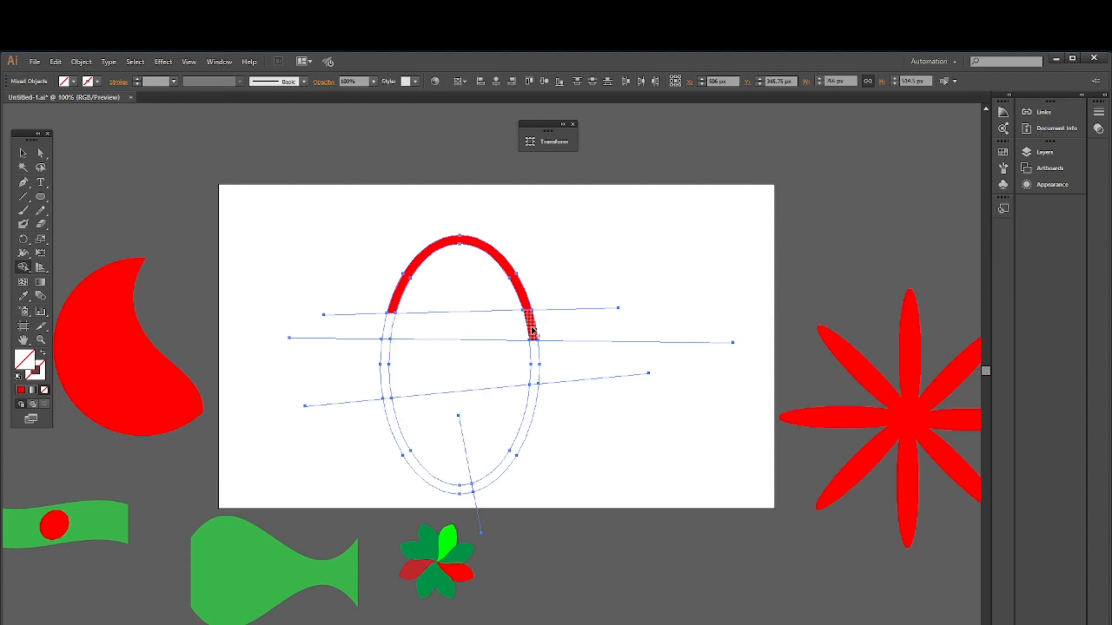
left_click(533, 332, "alt")
left_click(525, 292, "alt")
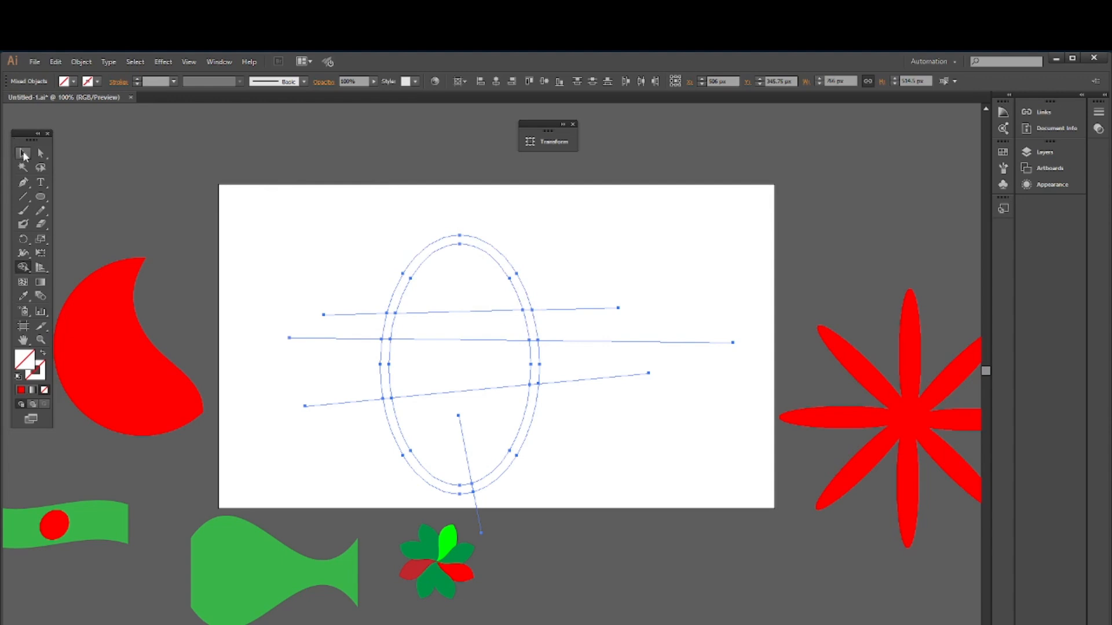
Select the divided ellipse ring and give it a red fill
left_click(25, 155)
left_click(414, 265)
left_click_drag(388, 223, 439, 281)
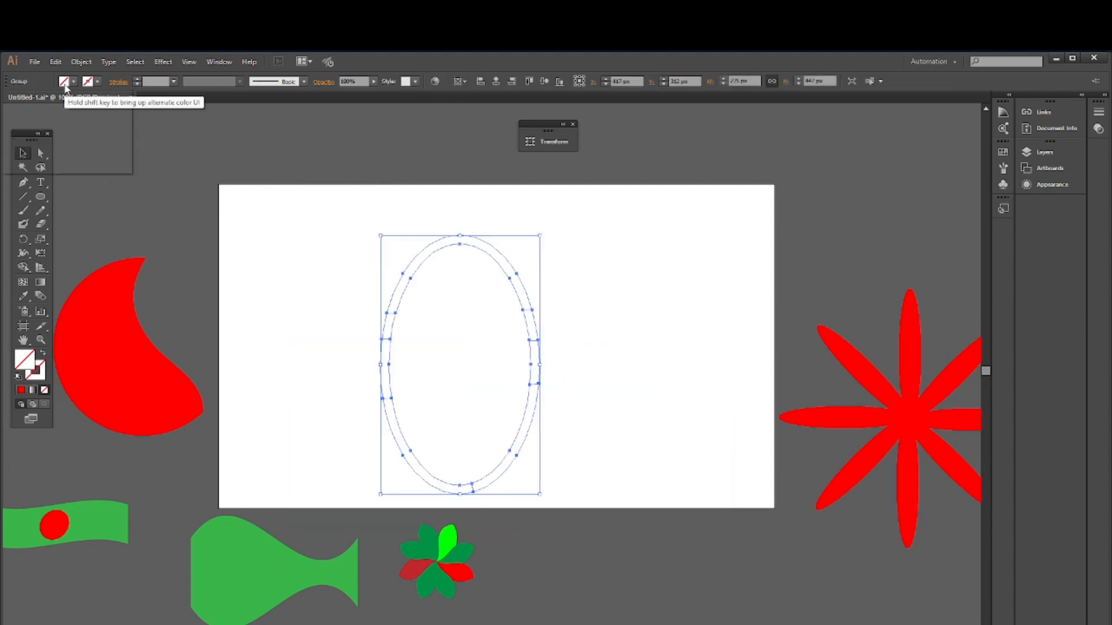
left_click(65, 82)
left_click(40, 115)
left_click(303, 238)
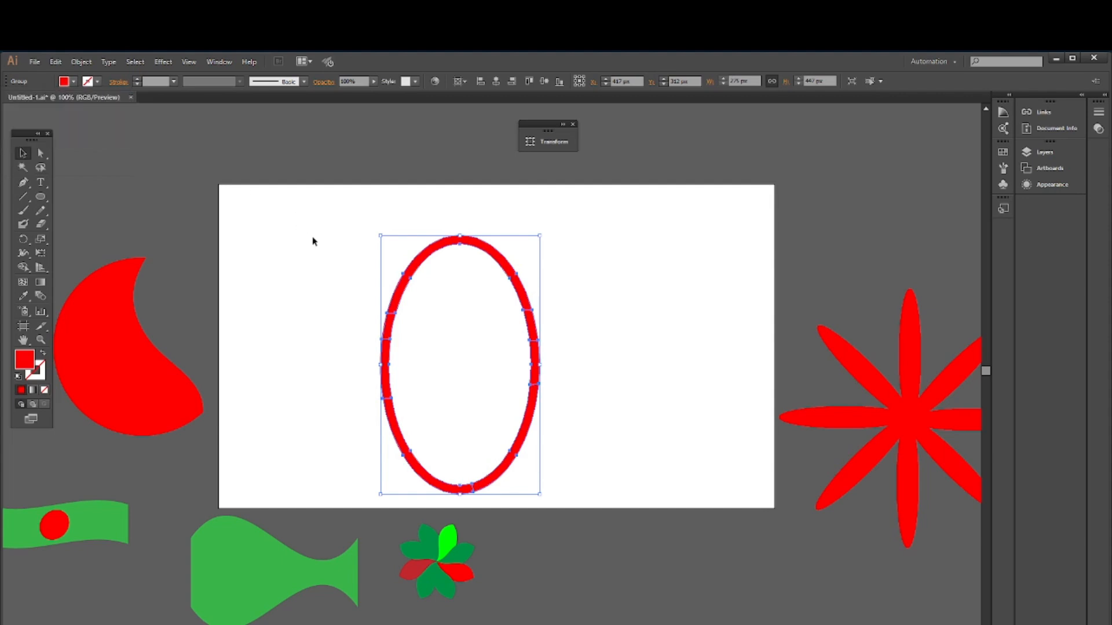
Ungroup the ellipse ring into its separate segments and deselect them
left_click(438, 236)
left_click(440, 250)
right_click(428, 250)
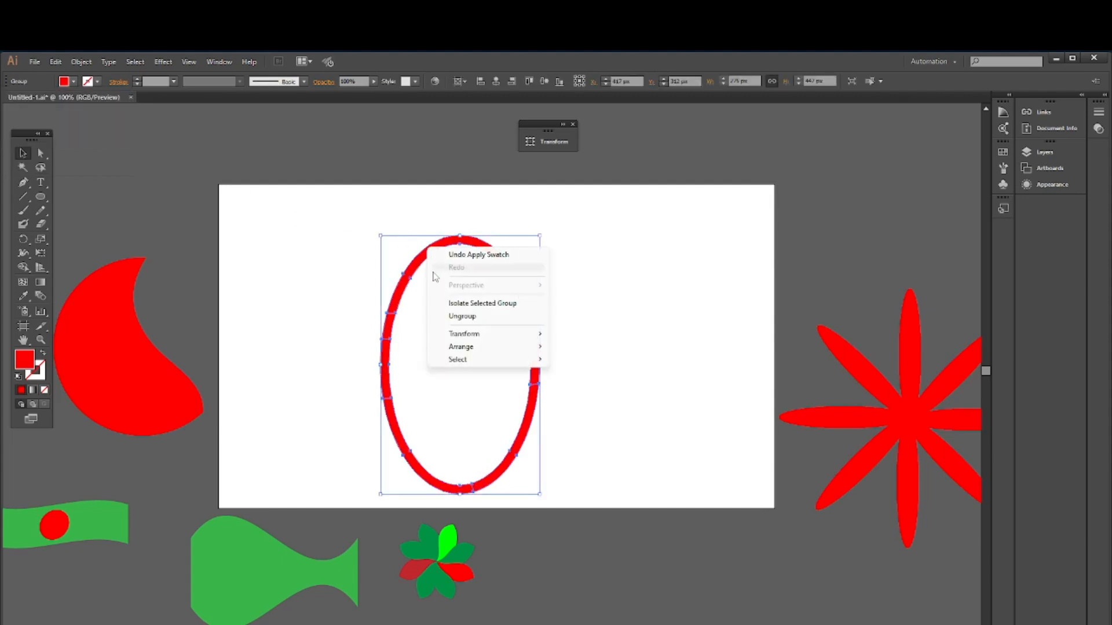
left_click(459, 319)
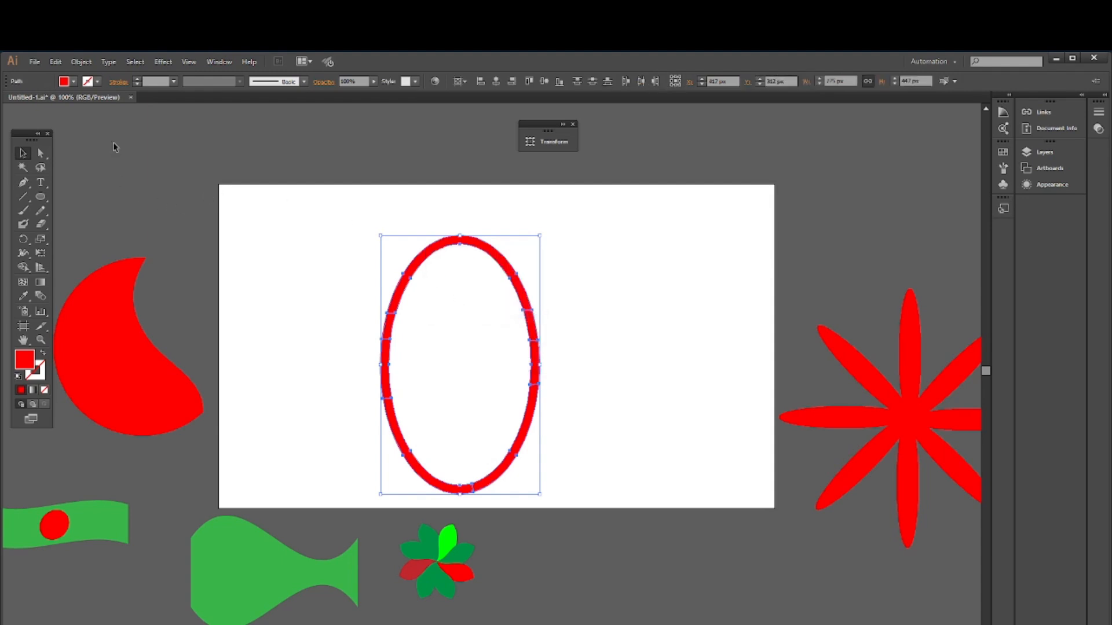
left_click(314, 216)
Fill the top segment of the ellipse ring with cyan
left_click(412, 257)
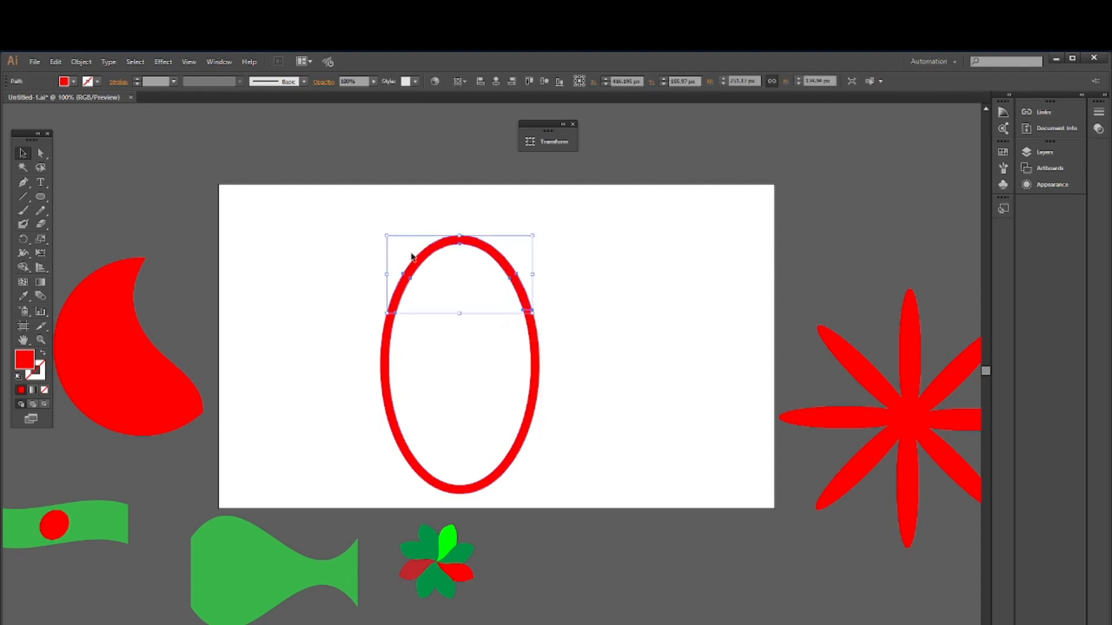
left_click(64, 86)
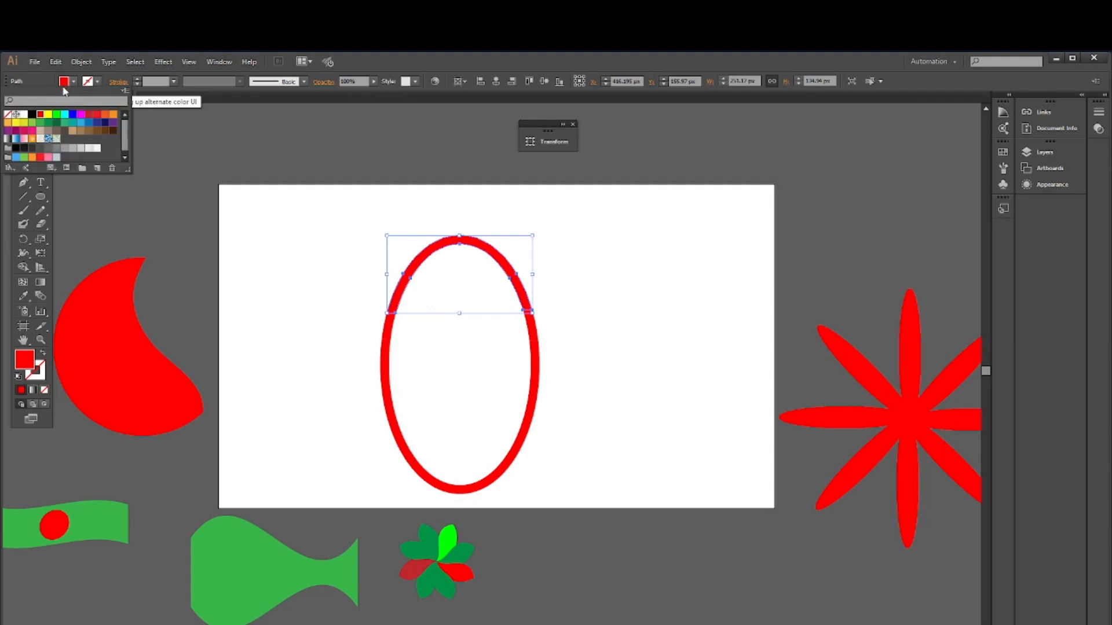
left_click(64, 114)
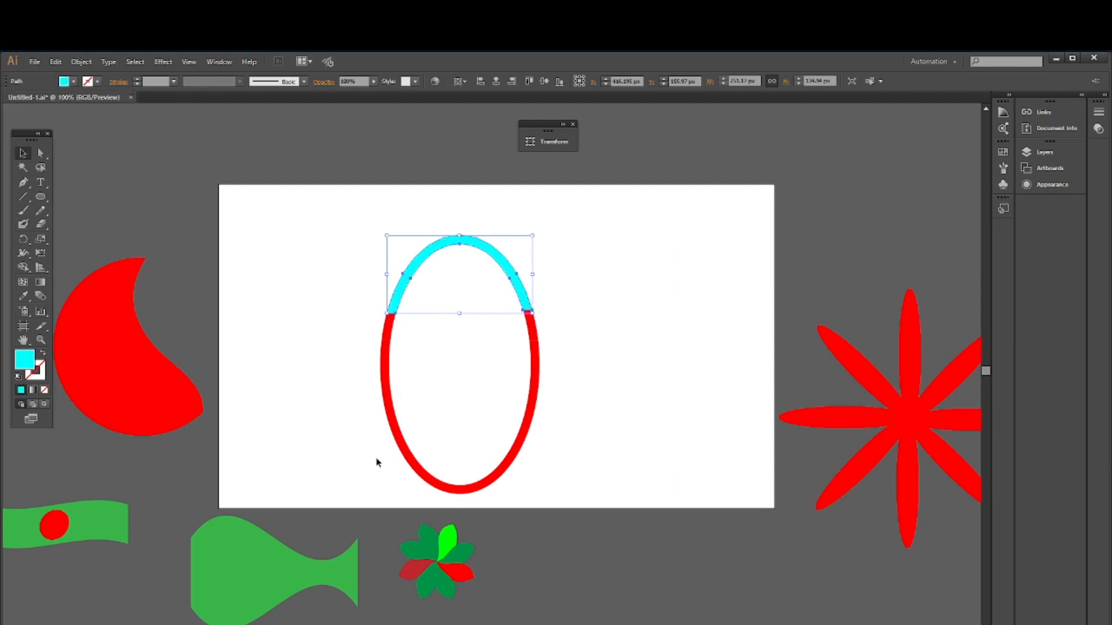
Fill the lower-left segment of the ellipse ring with the dark red swatch R=193 G=39 B=45
left_click(417, 472)
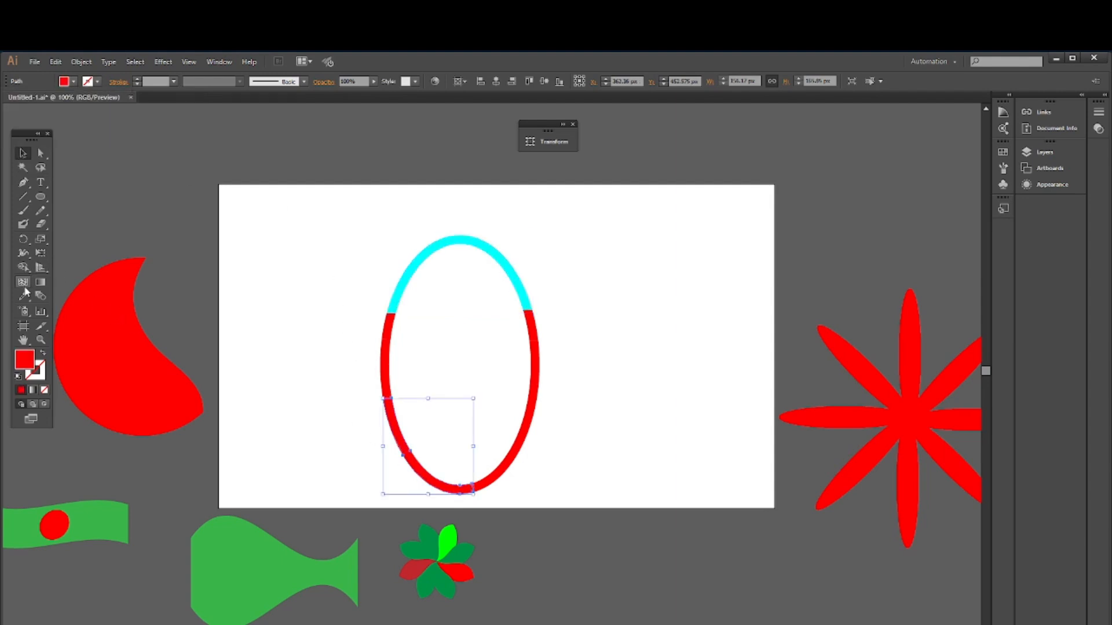
left_click(64, 81)
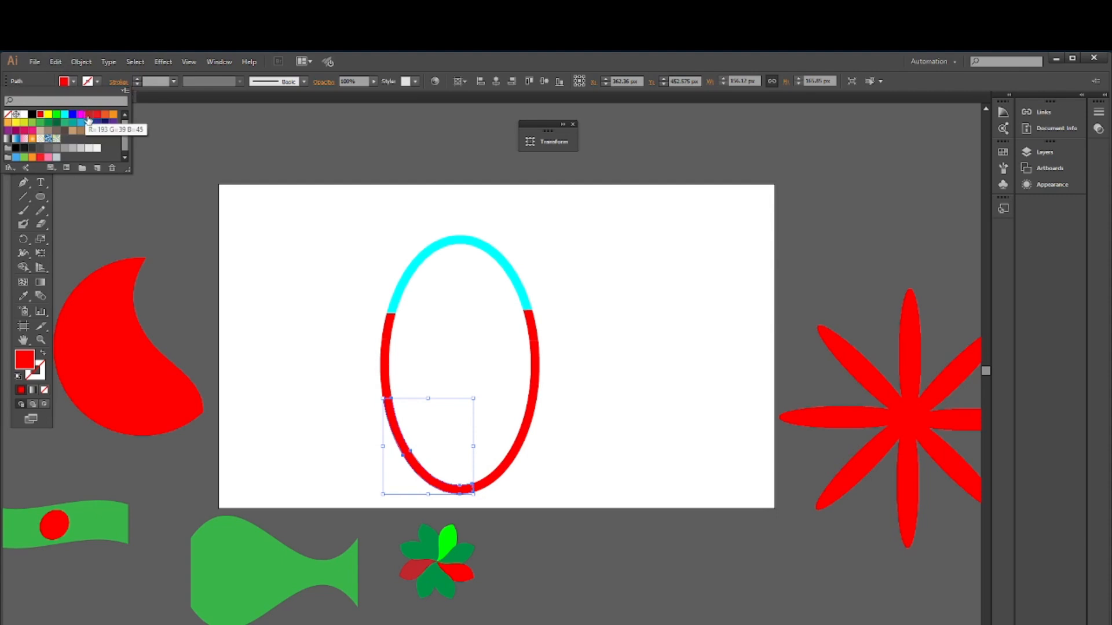
left_click(88, 115)
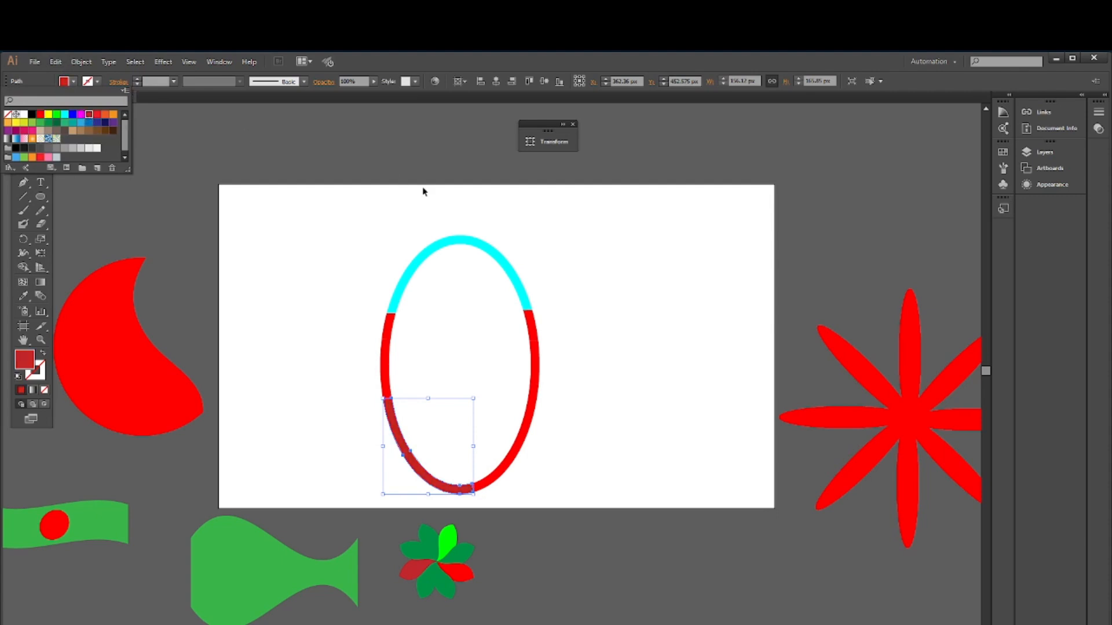
Fill the short middle segment on the ring's right side with bright green, and deselect it
left_click(537, 367)
left_click(25, 296)
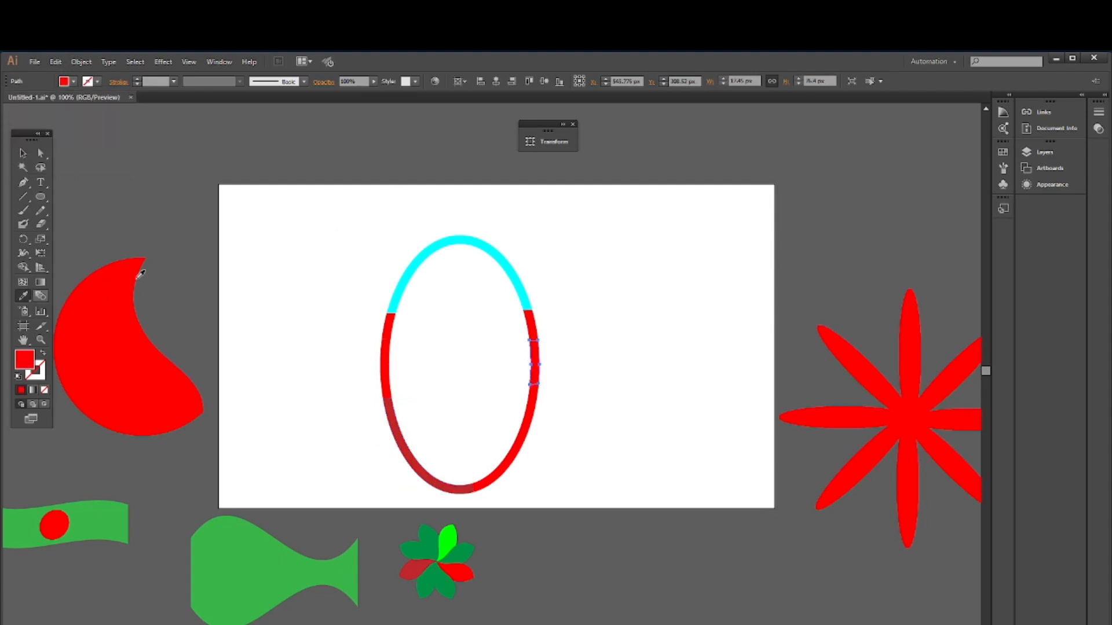
left_click(64, 81)
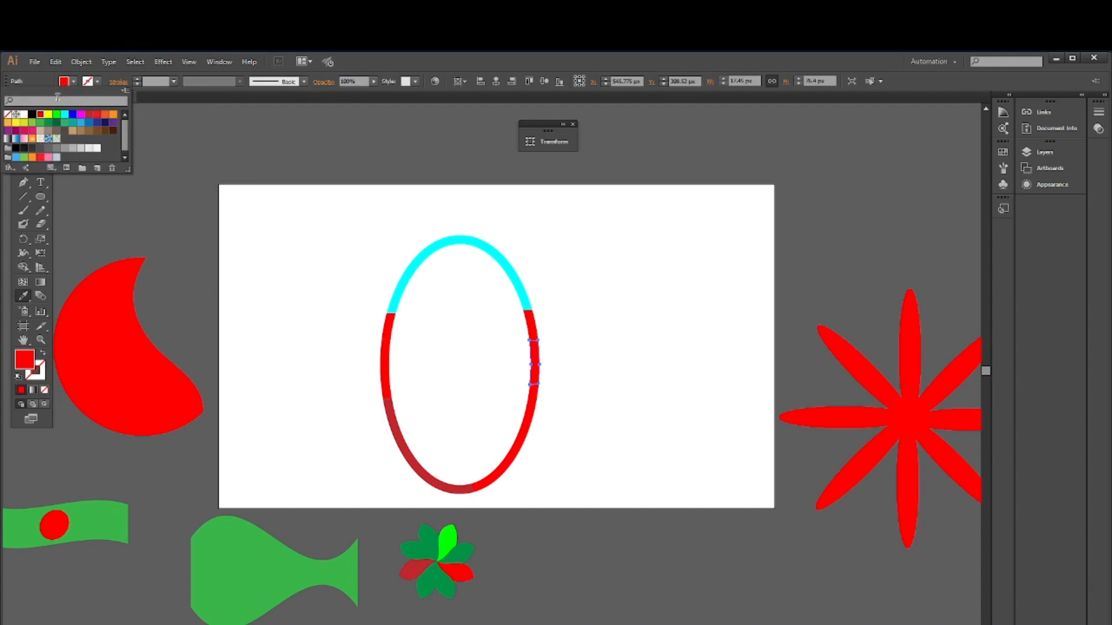
left_click(56, 114)
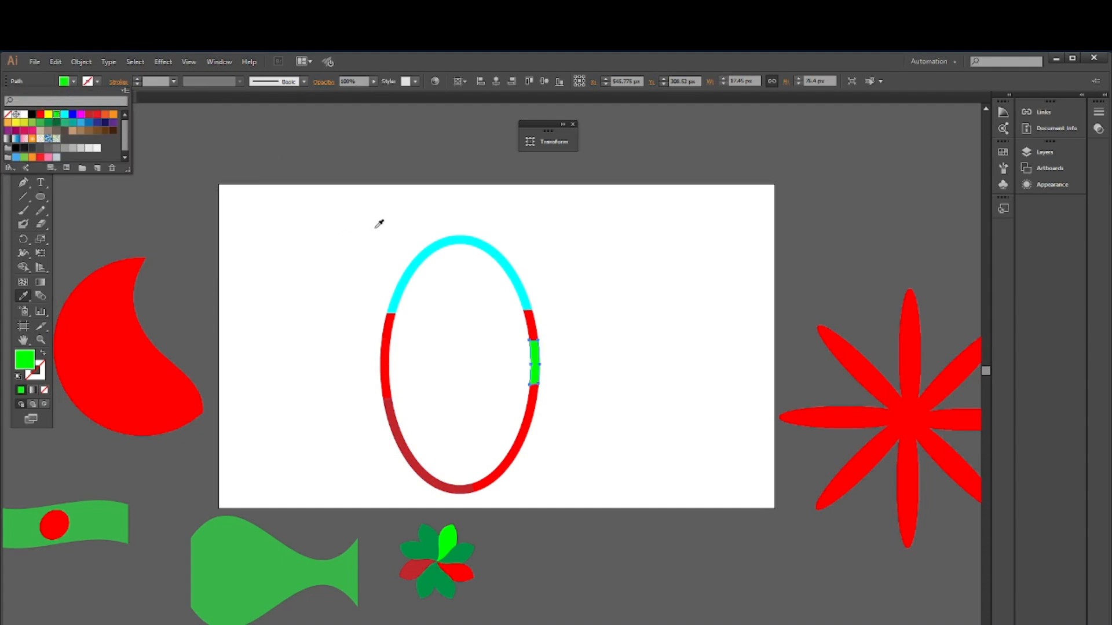
left_click(127, 192)
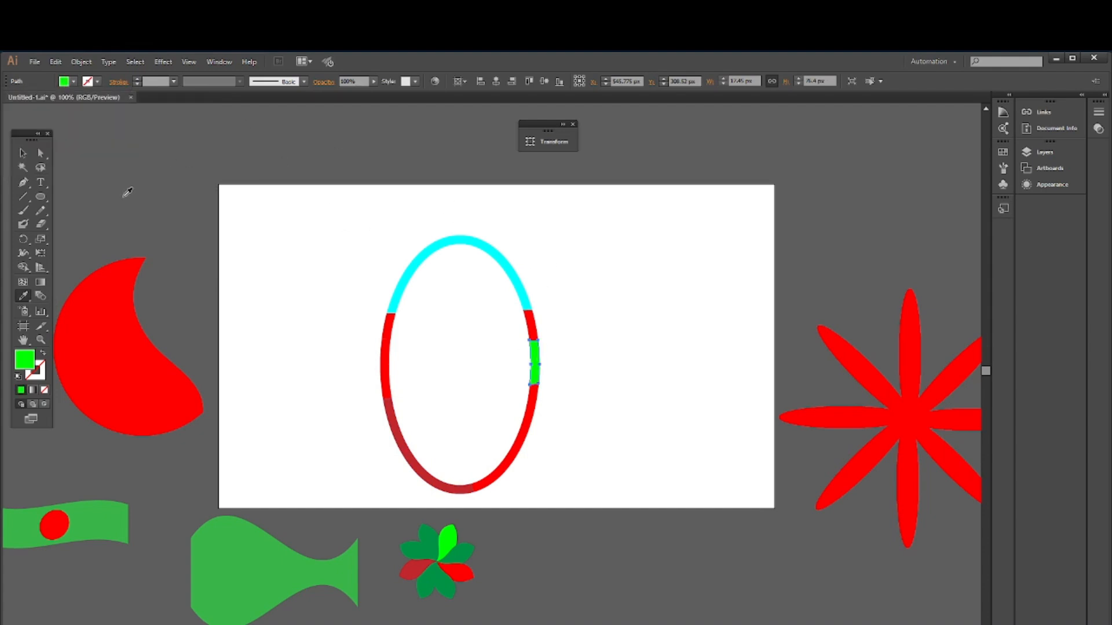
left_click(23, 152)
left_click(242, 140)
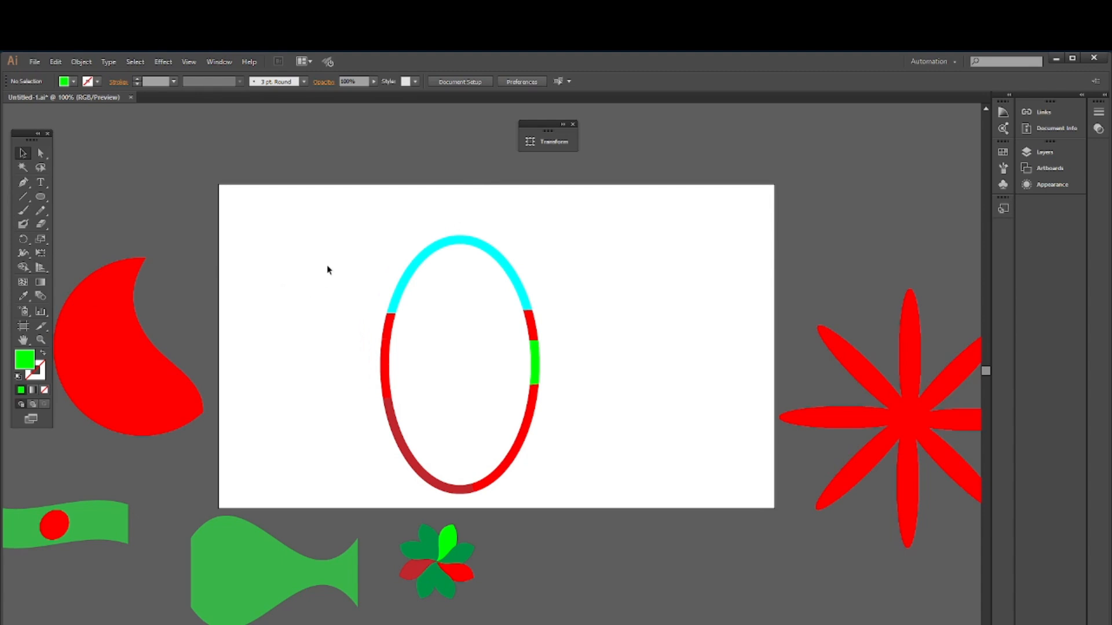
Select all ellipse segments together with the crossing lines on the artboard and delete them
left_click_drag(327, 267, 577, 449)
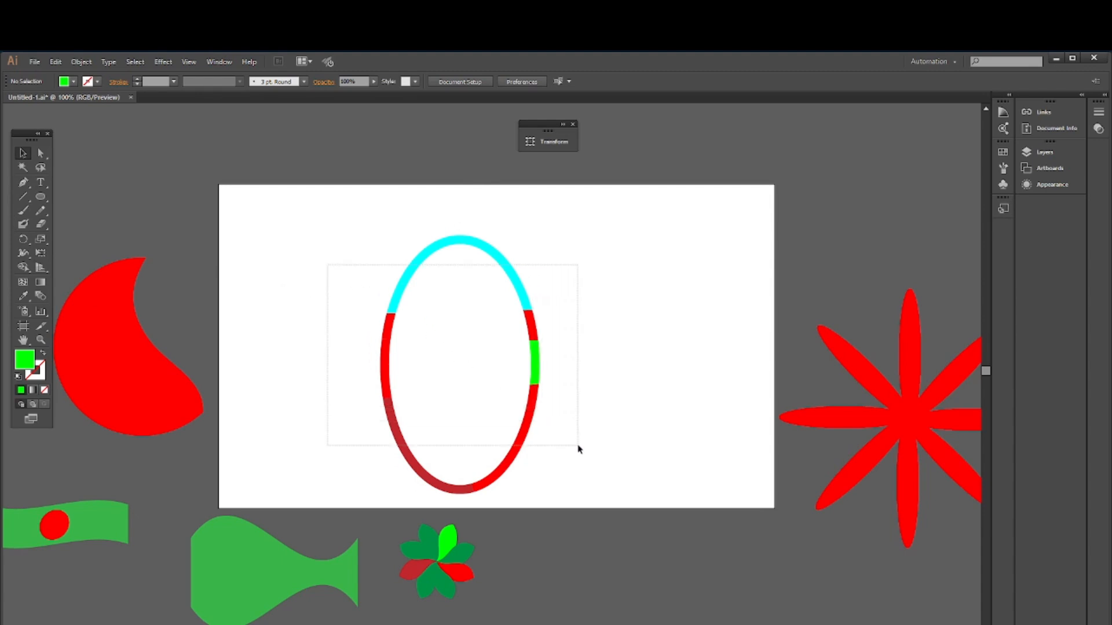
left_click_drag(578, 449, 587, 465)
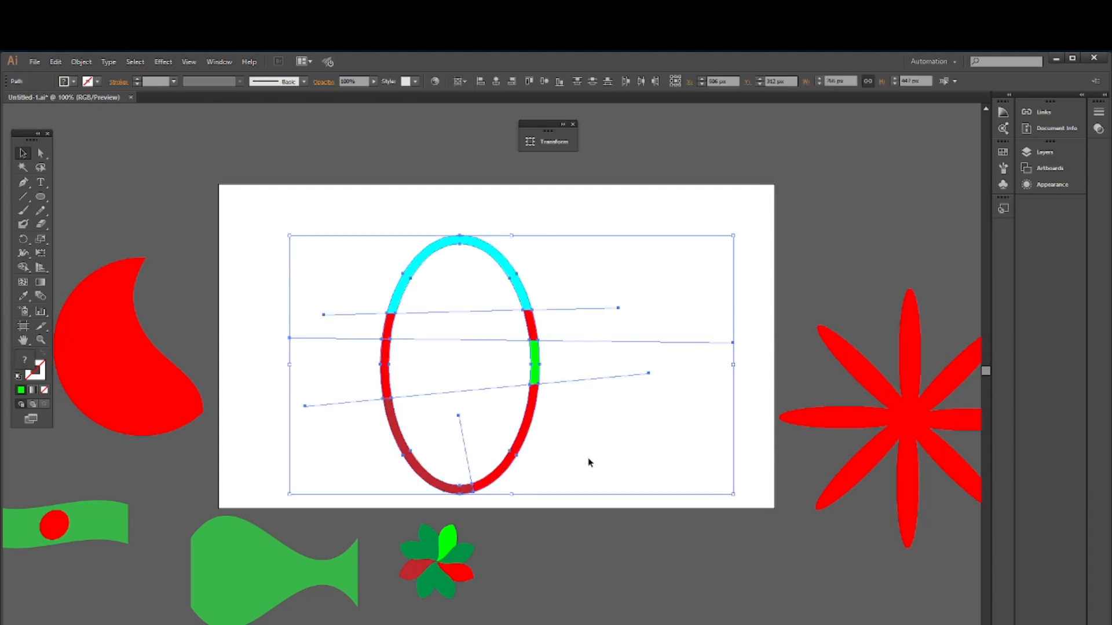
key("Delete")
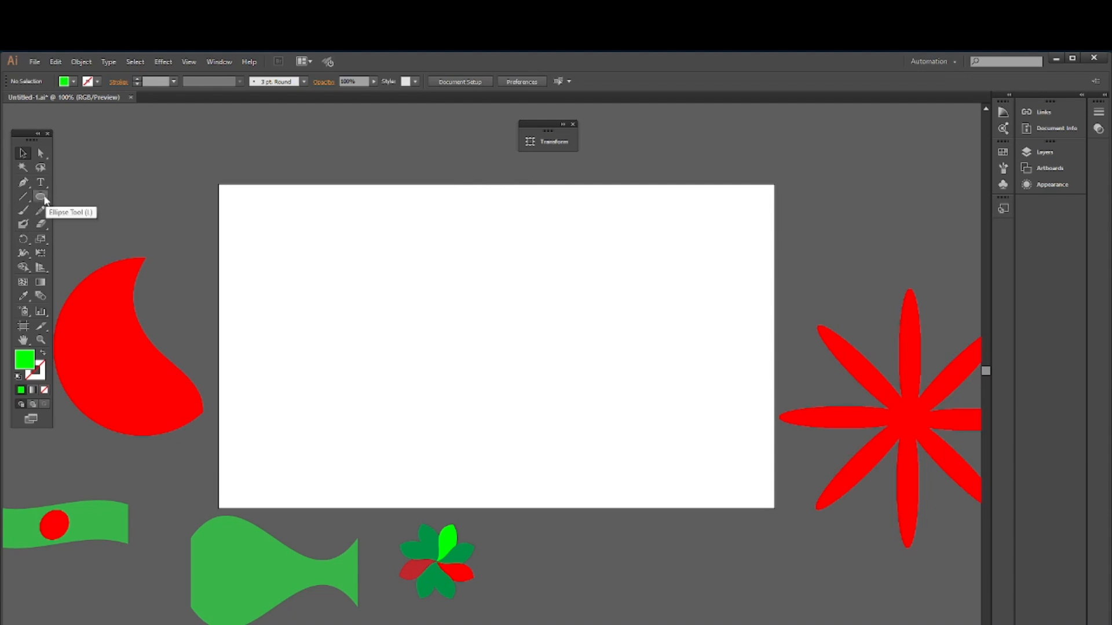
Draw a tall narrow ellipse of about 96 by 406 px near the middle of the artboard
left_click_drag(40, 198, 87, 225)
left_click_drag(450, 239, 506, 473)
left_click(23, 154)
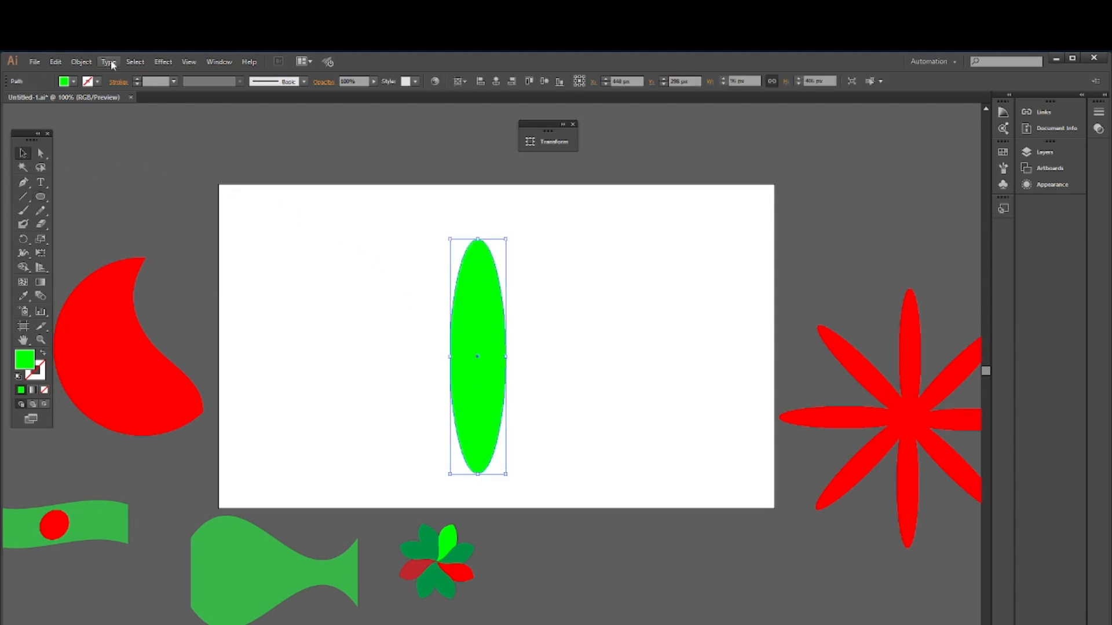
Give the tall ellipse no fill and a red 16 pt stroke, and deselect it
left_click(75, 81)
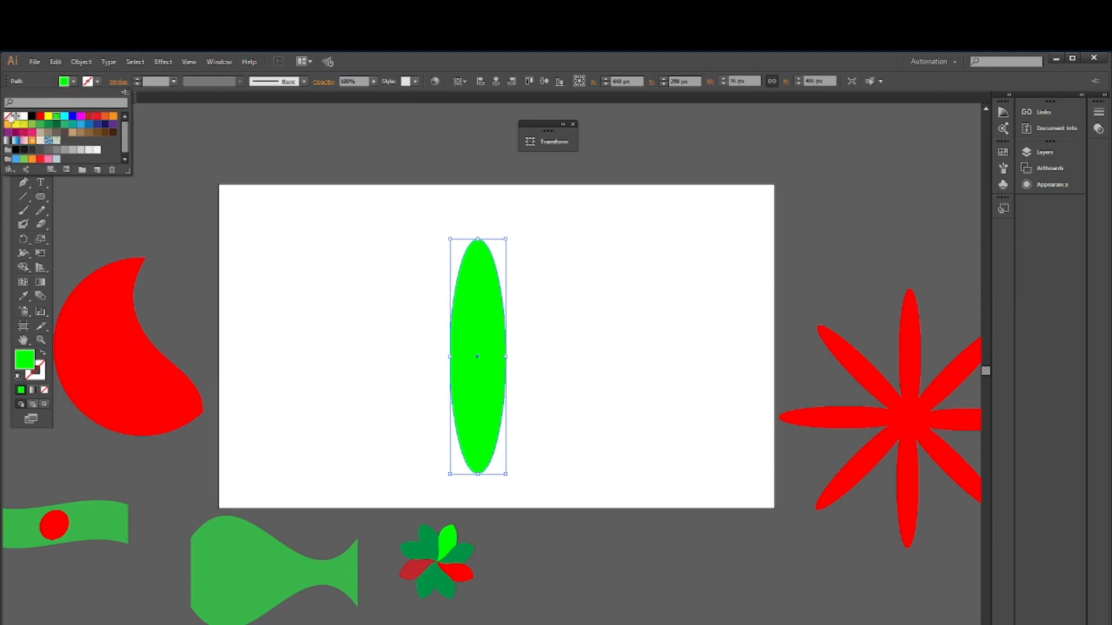
left_click(8, 116)
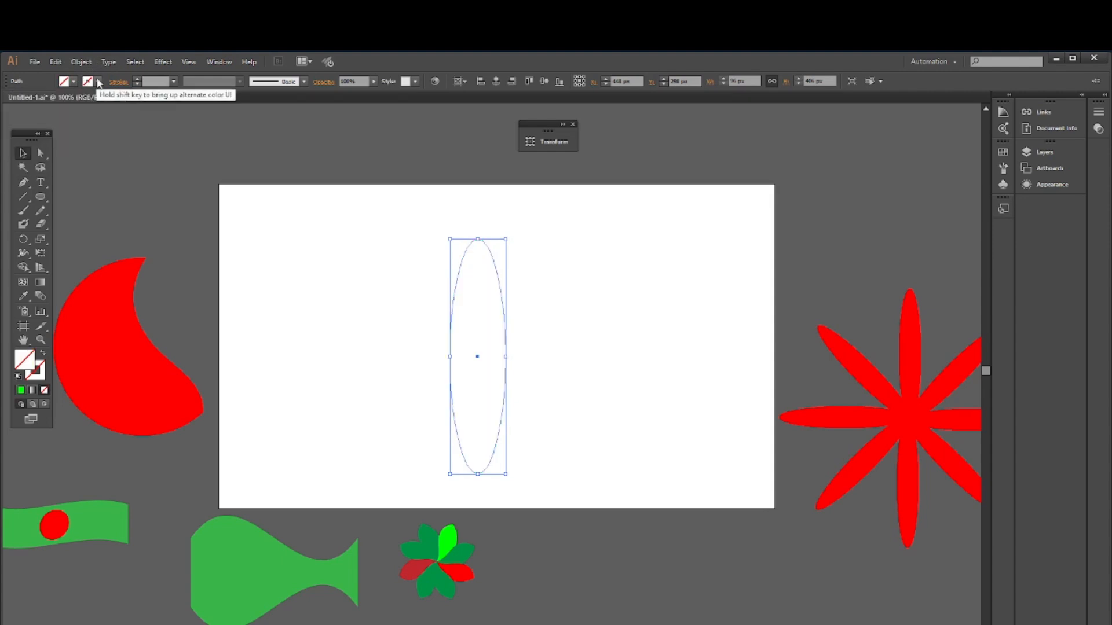
left_click(99, 81)
left_click(40, 101)
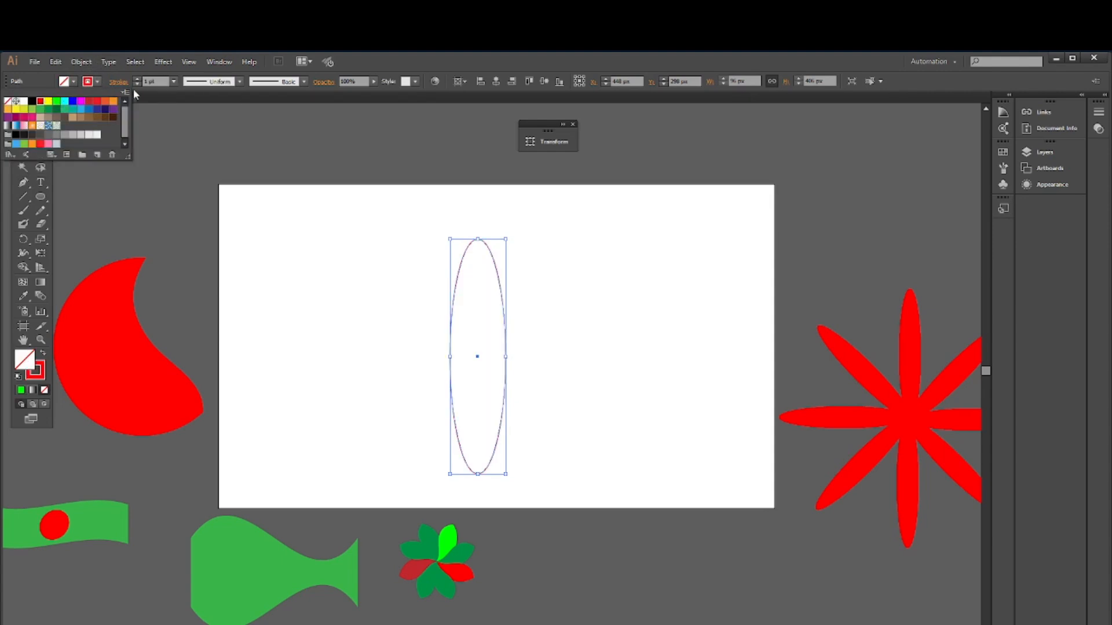
left_click(173, 82)
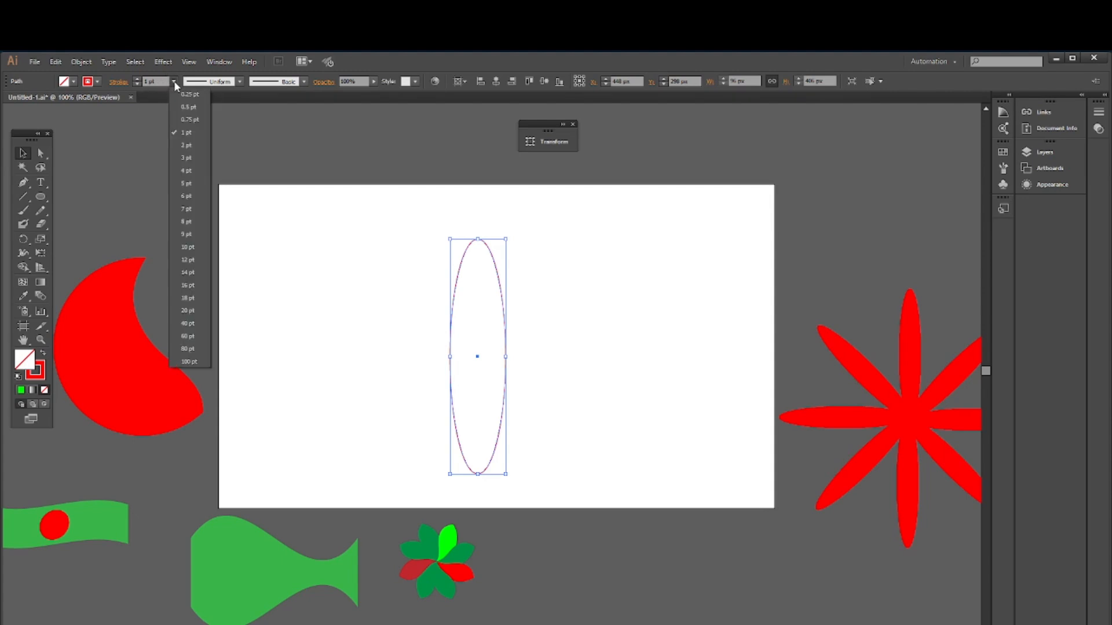
left_click(195, 286)
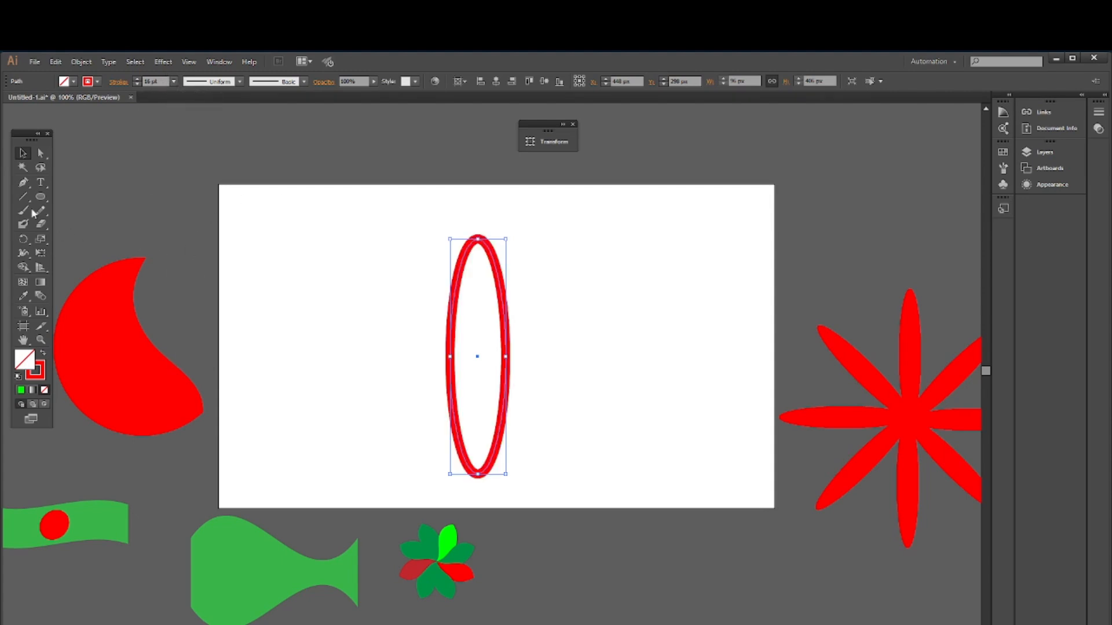
left_click(272, 261)
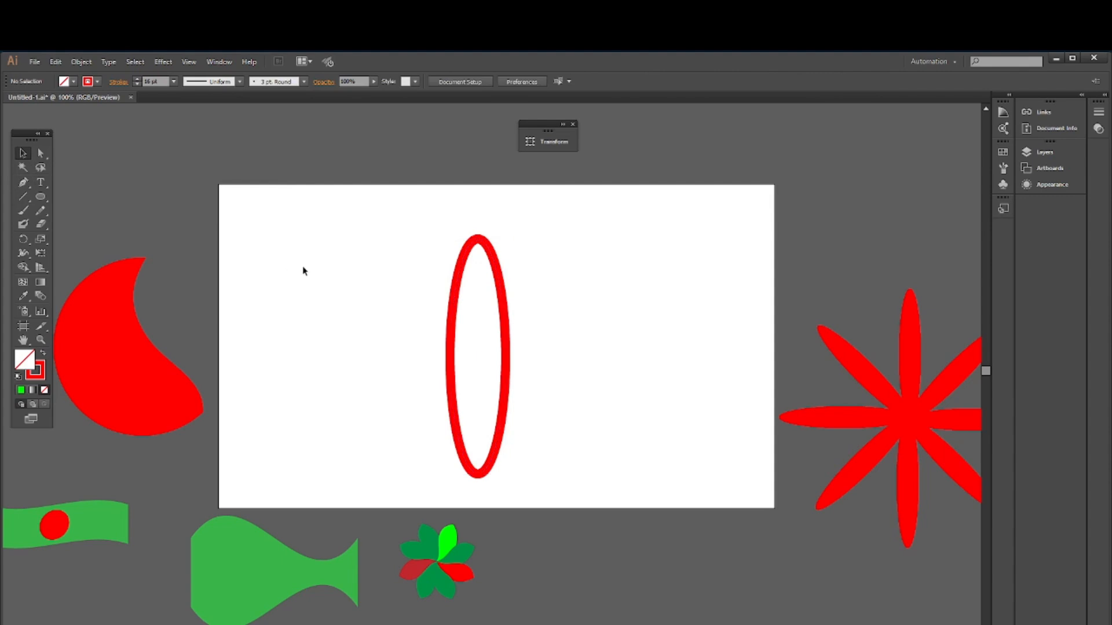
Expand the red ellipse with Fill and Stroke included, and deselect the resulting ring
left_click_drag(439, 216, 539, 333)
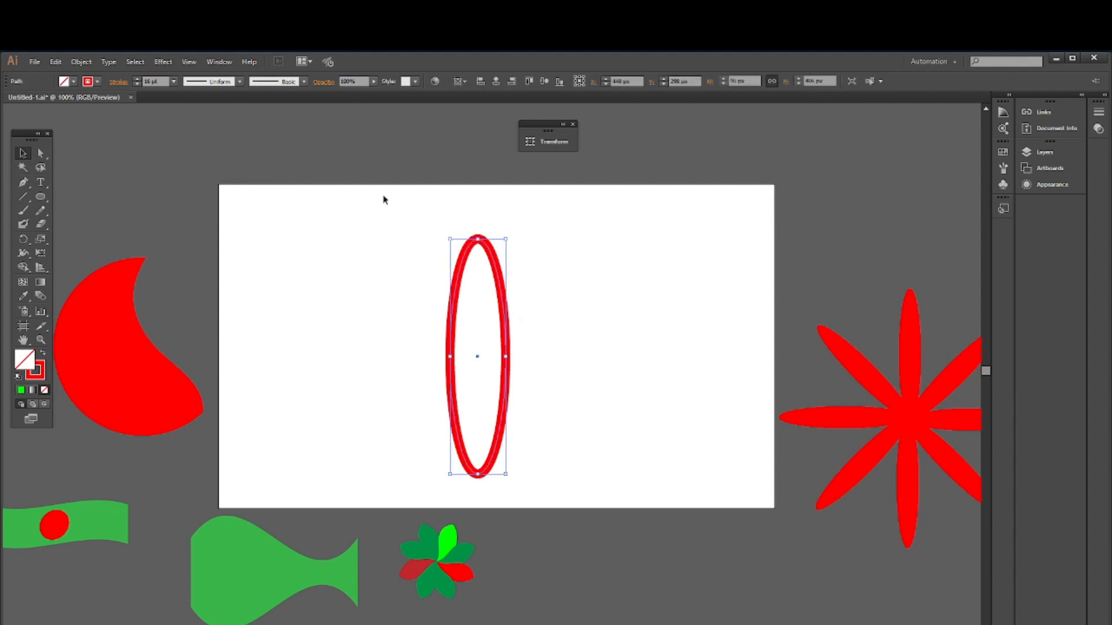
left_click(83, 61)
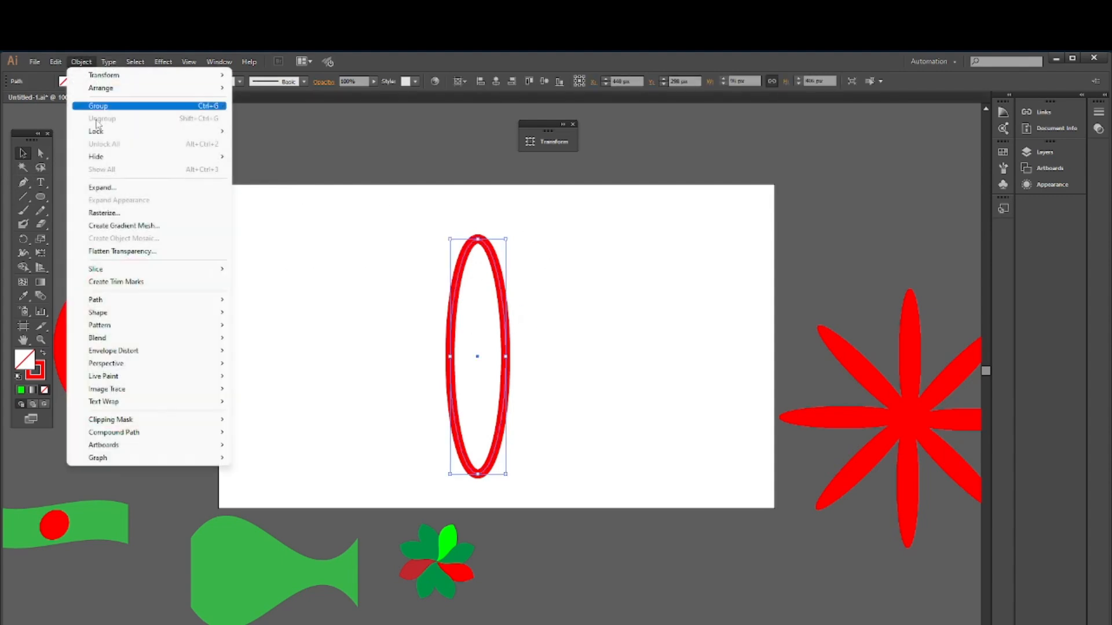
left_click(130, 186)
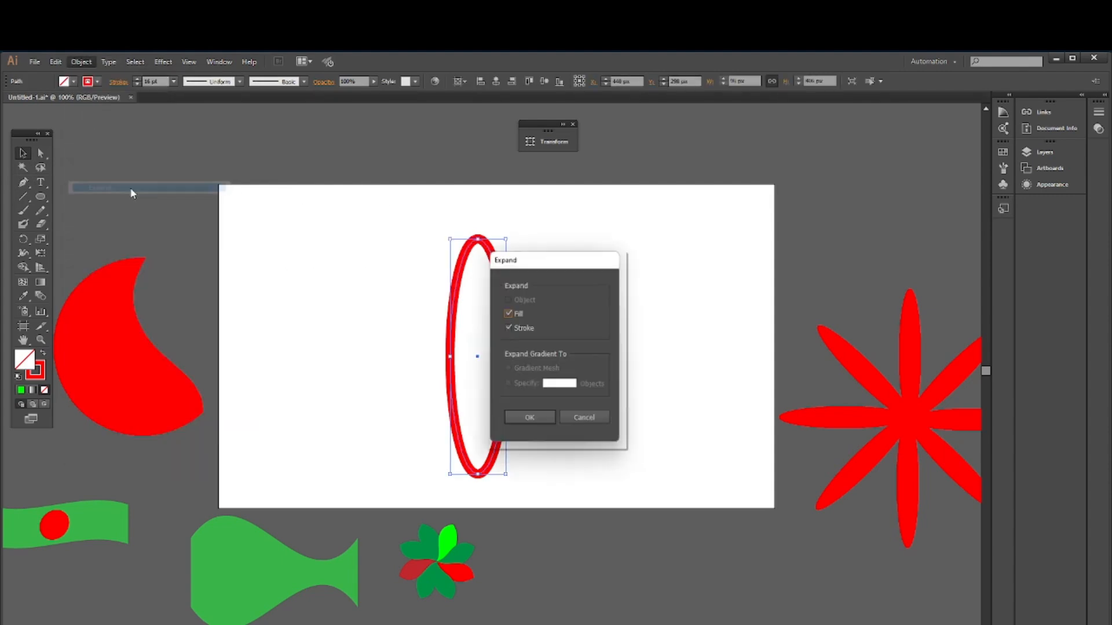
left_click(528, 421)
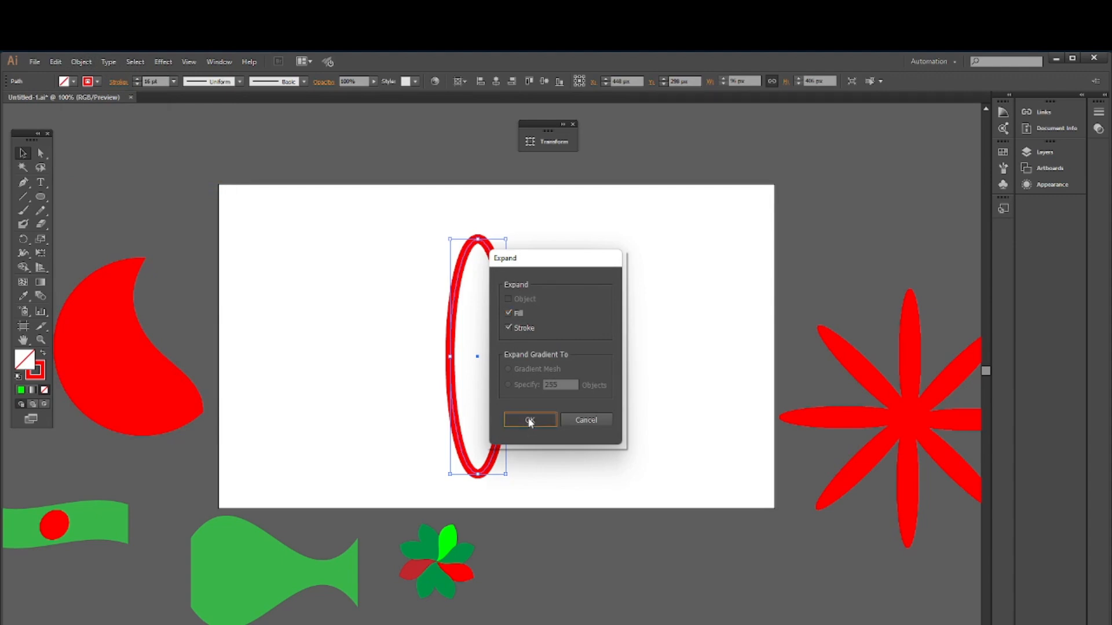
left_click(314, 233)
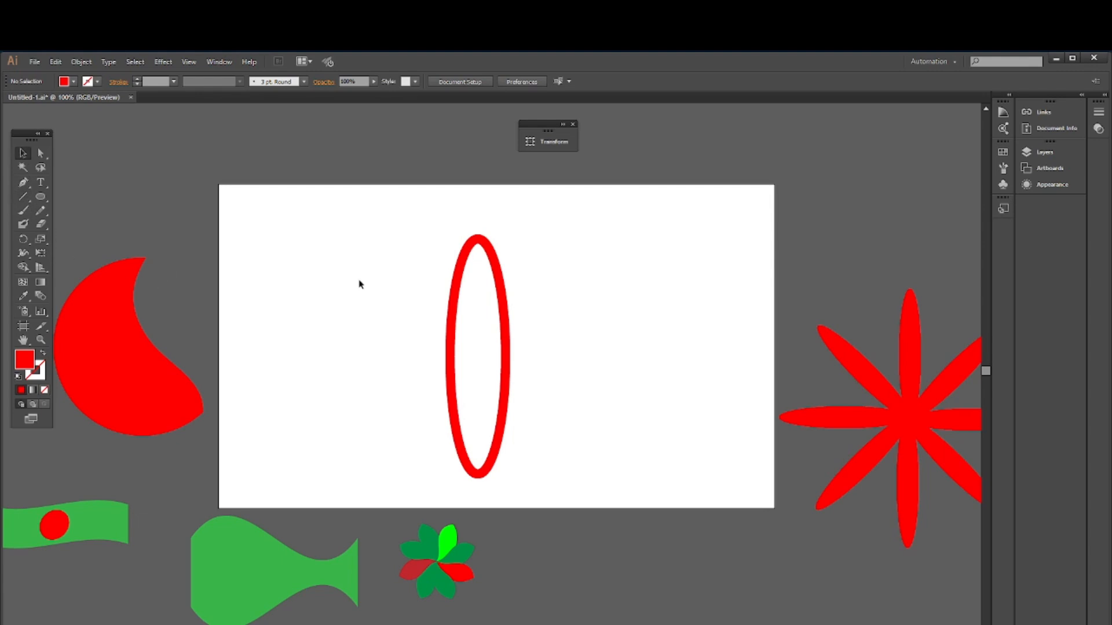
left_click(41, 198)
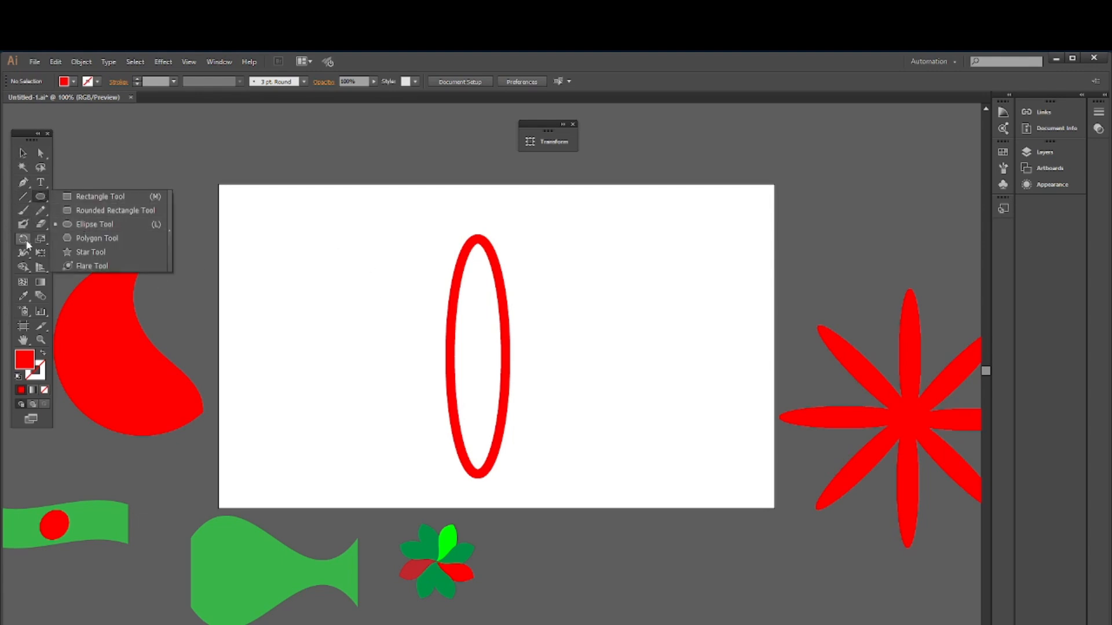
left_click(26, 241)
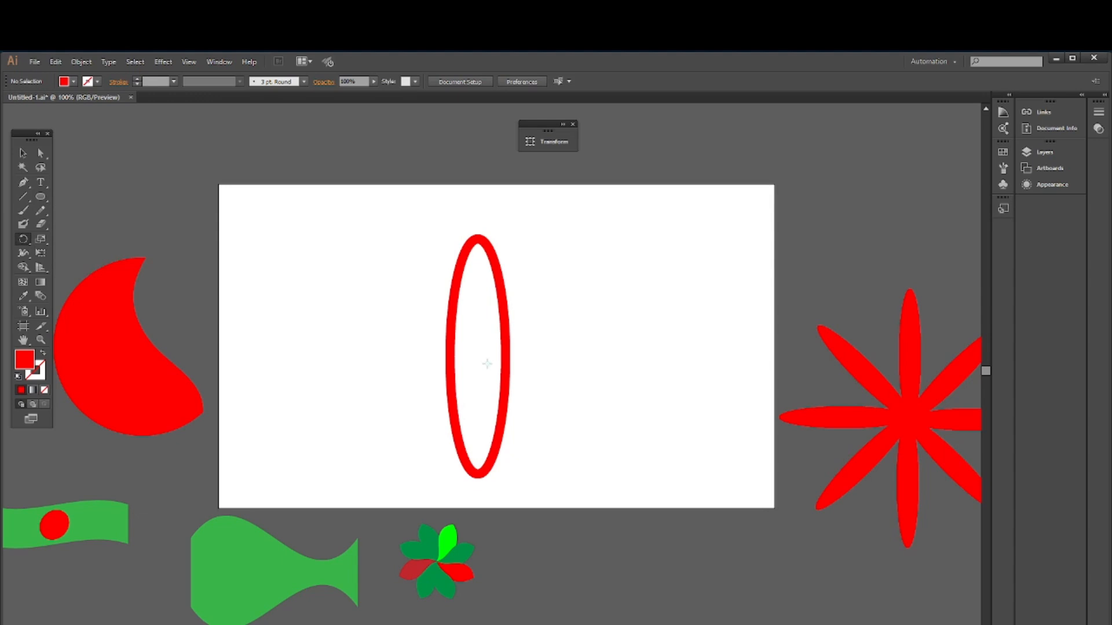
key("Return")
left_click(626, 398)
left_click(23, 153)
Draw a red circle of about 32 px inside the ring and move it slightly to centre it between the ring's sides
left_click(40, 197)
left_click_drag(474, 342, 484, 353)
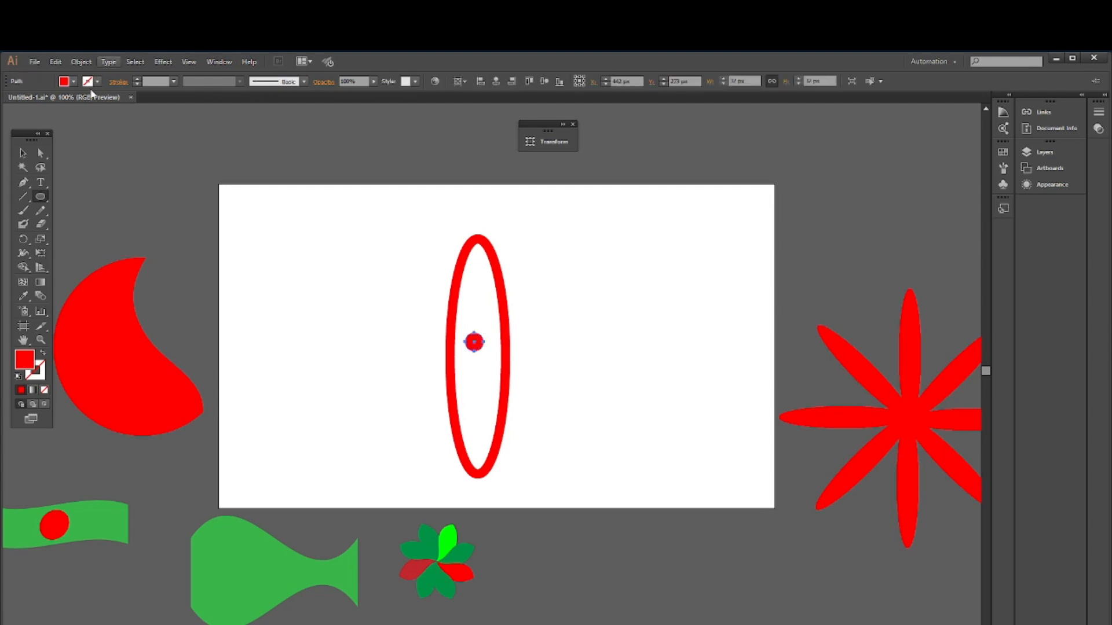
left_click(22, 154)
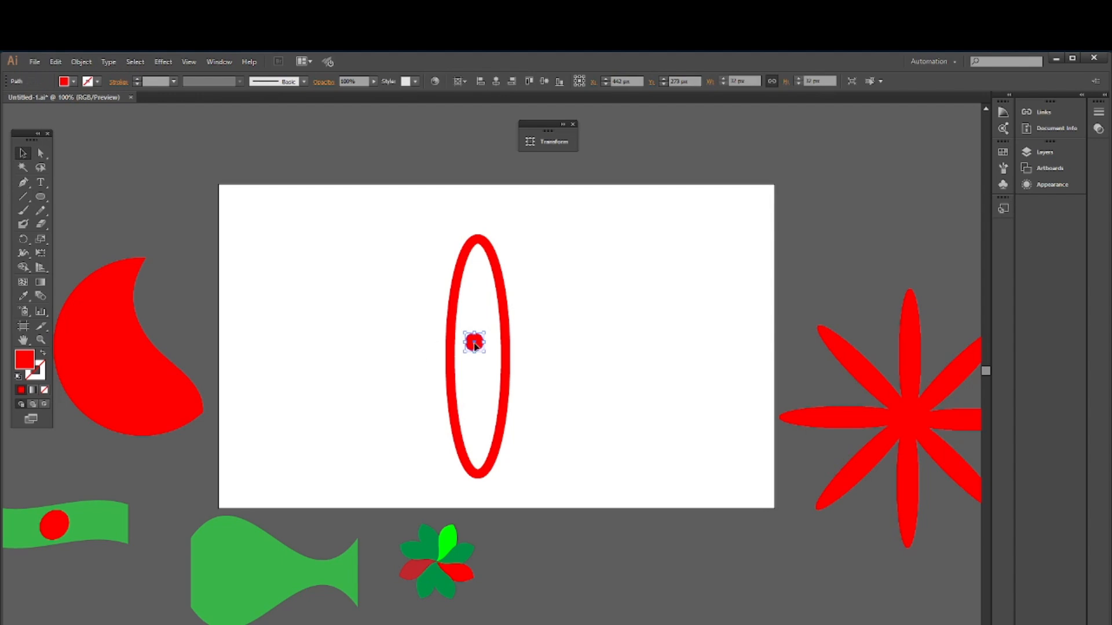
left_click_drag(475, 342, 480, 343)
left_click(543, 301)
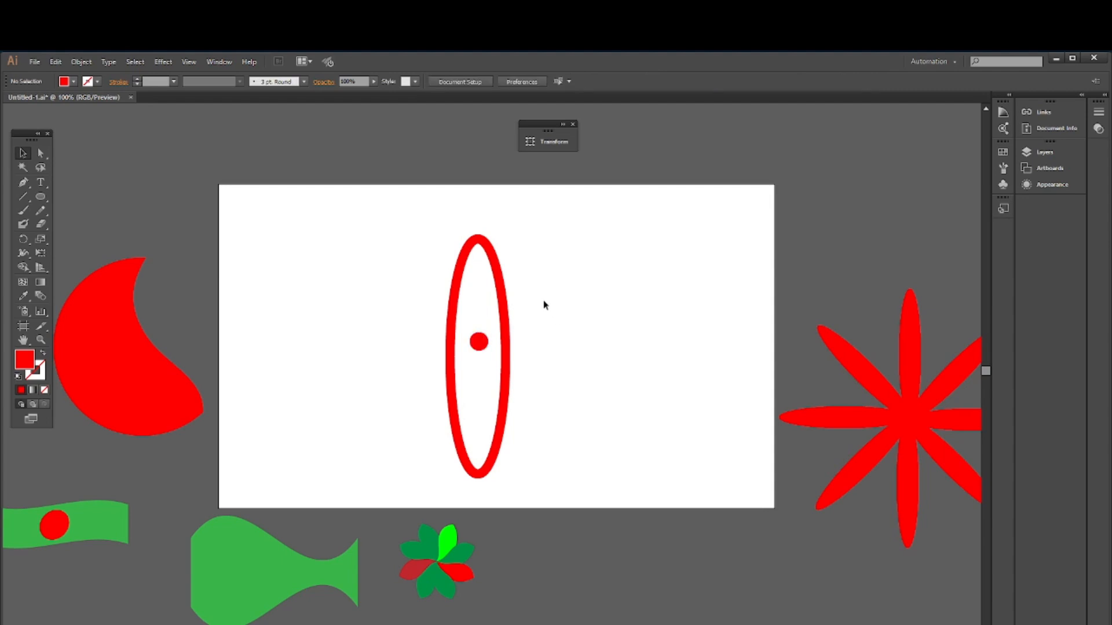
Draw two short straight lines, one across the ring's upper-left side and one across its lower-right side
left_click(24, 196)
left_click_drag(424, 296, 475, 302)
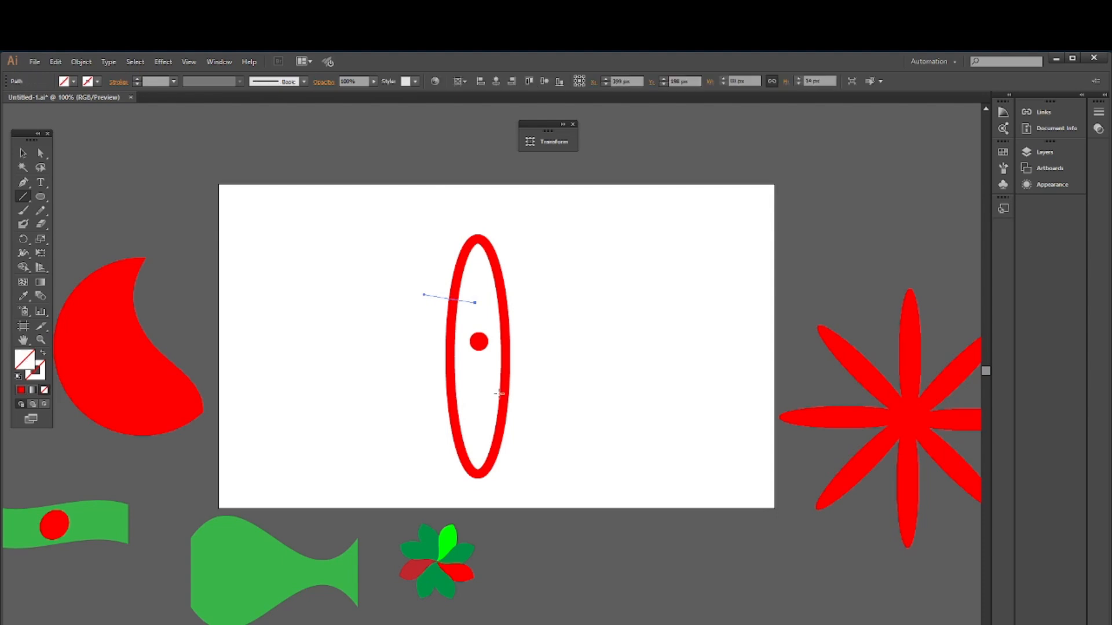
left_click_drag(491, 390, 529, 414)
left_click(23, 153)
Select the ring, circle and lines, and separate the top arc, lower arc and short right-side segment with the Shape Builder tool
left_click_drag(397, 234, 584, 479)
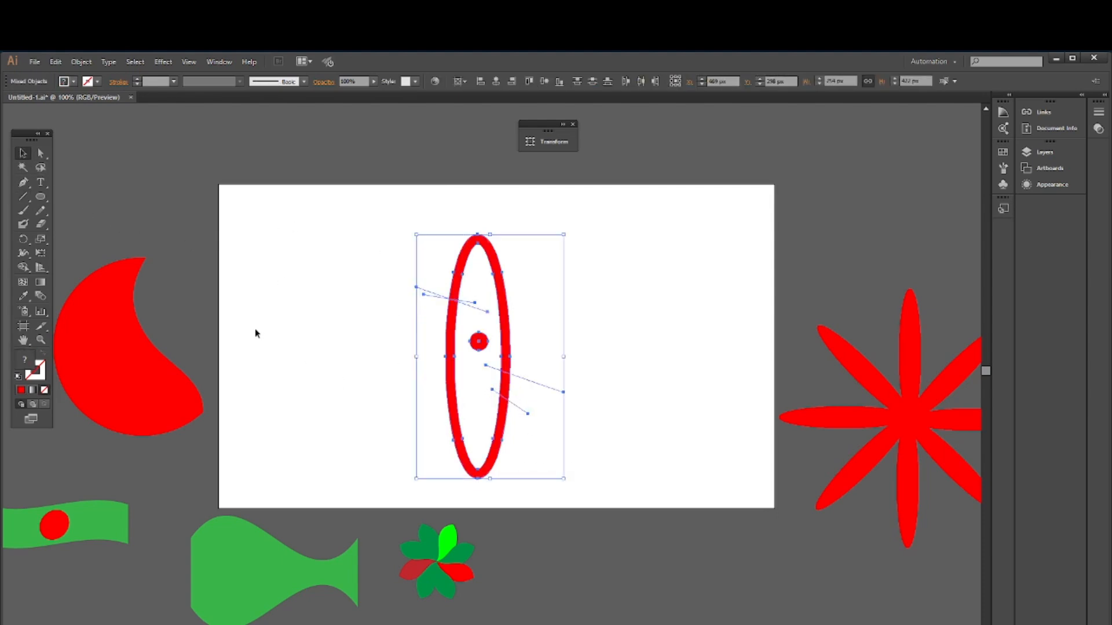
left_click_drag(23, 267, 75, 263)
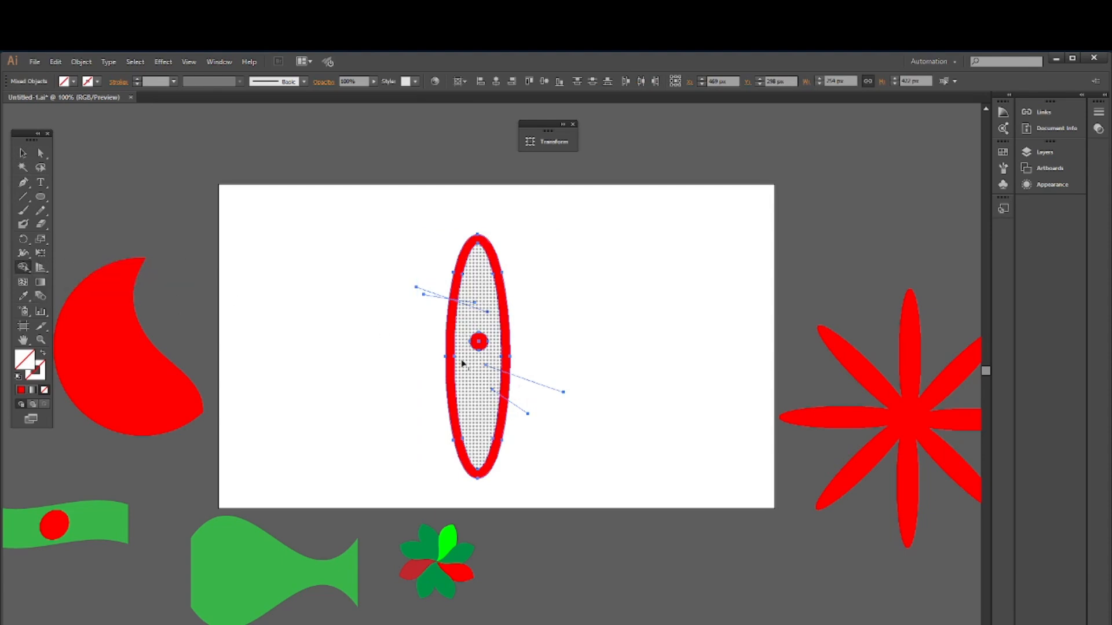
left_click(458, 270, "alt")
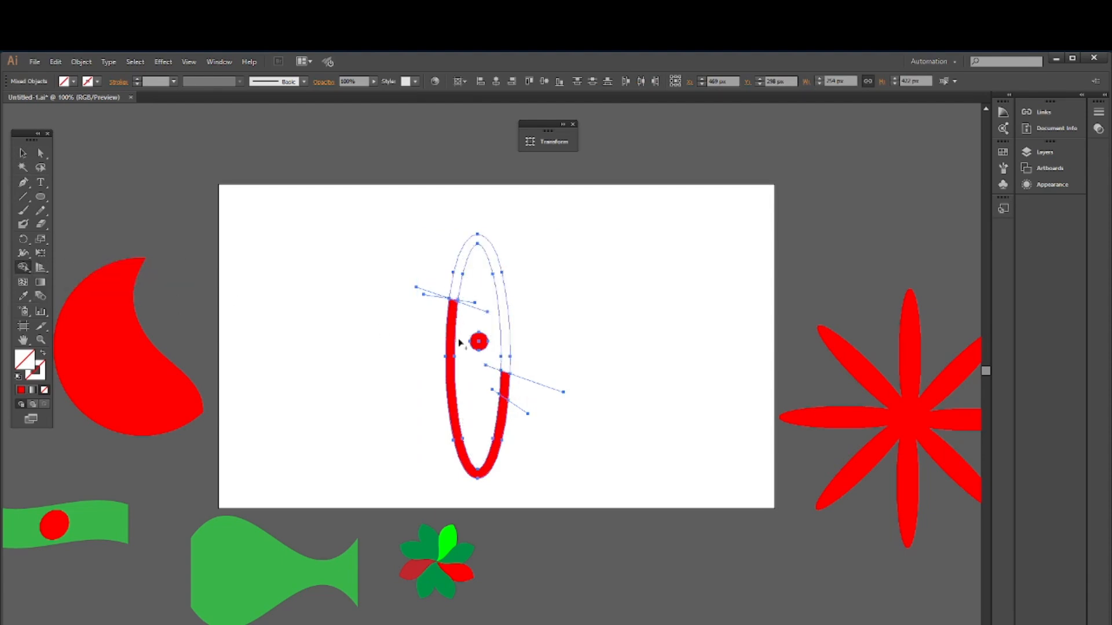
left_click(451, 403, "alt")
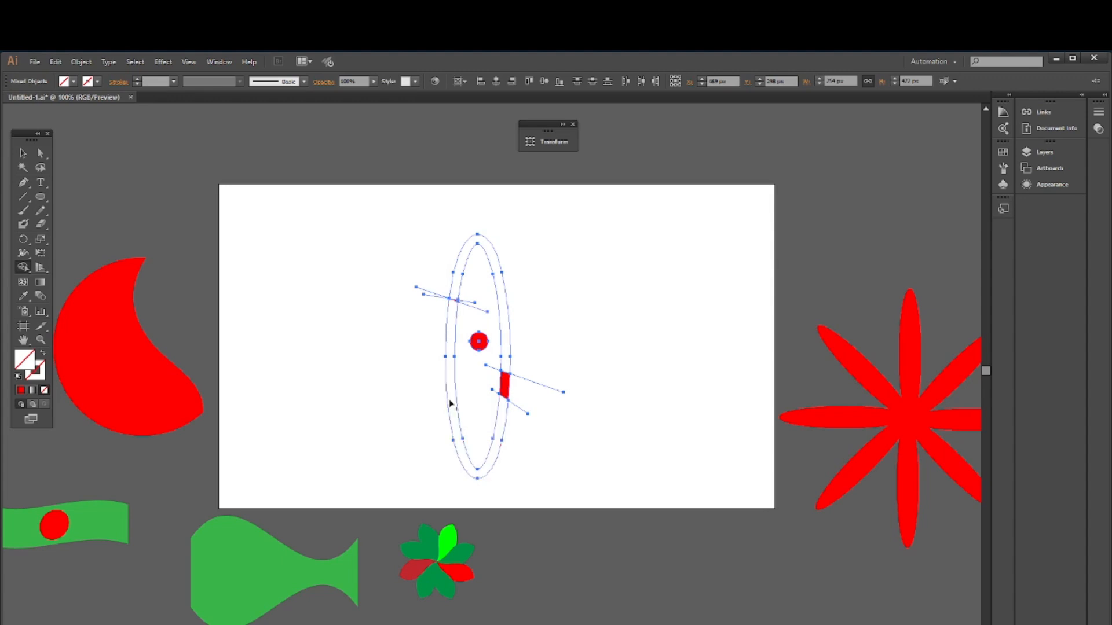
left_click(504, 388, "alt")
left_click(23, 153)
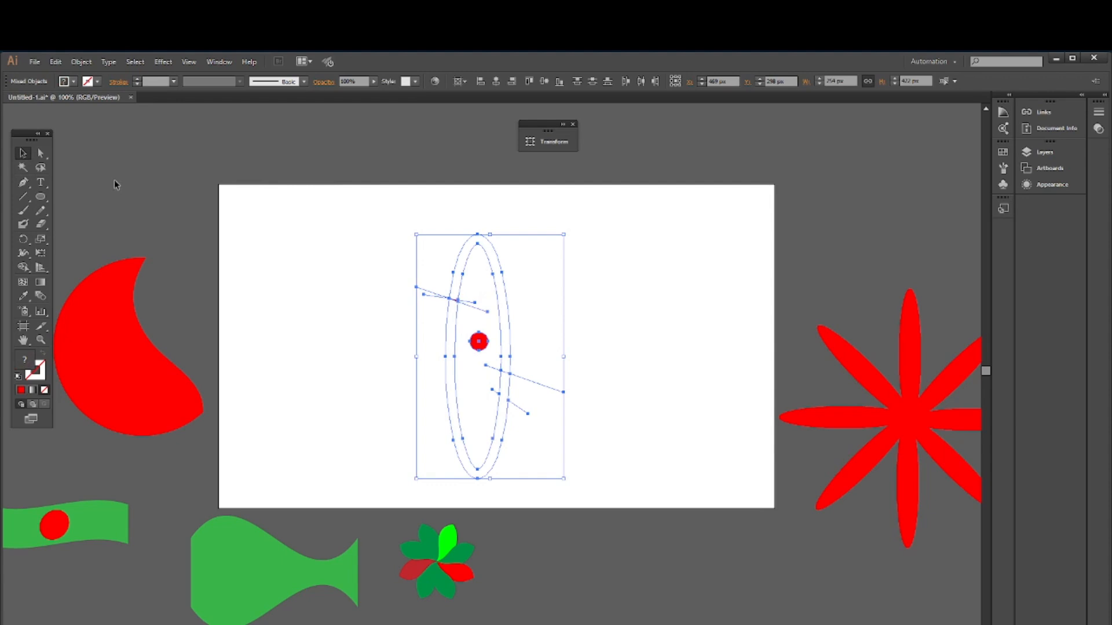
Select the divided ring alone, ungroup it and deselect its pieces
left_click(380, 229)
left_click_drag(462, 237, 475, 254)
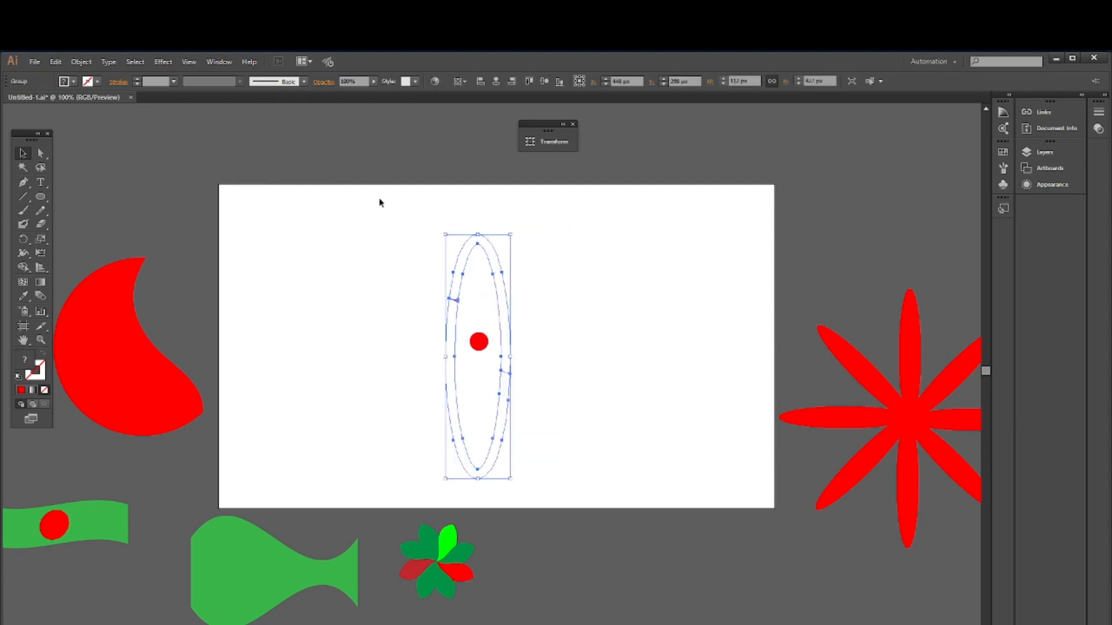
right_click(451, 270)
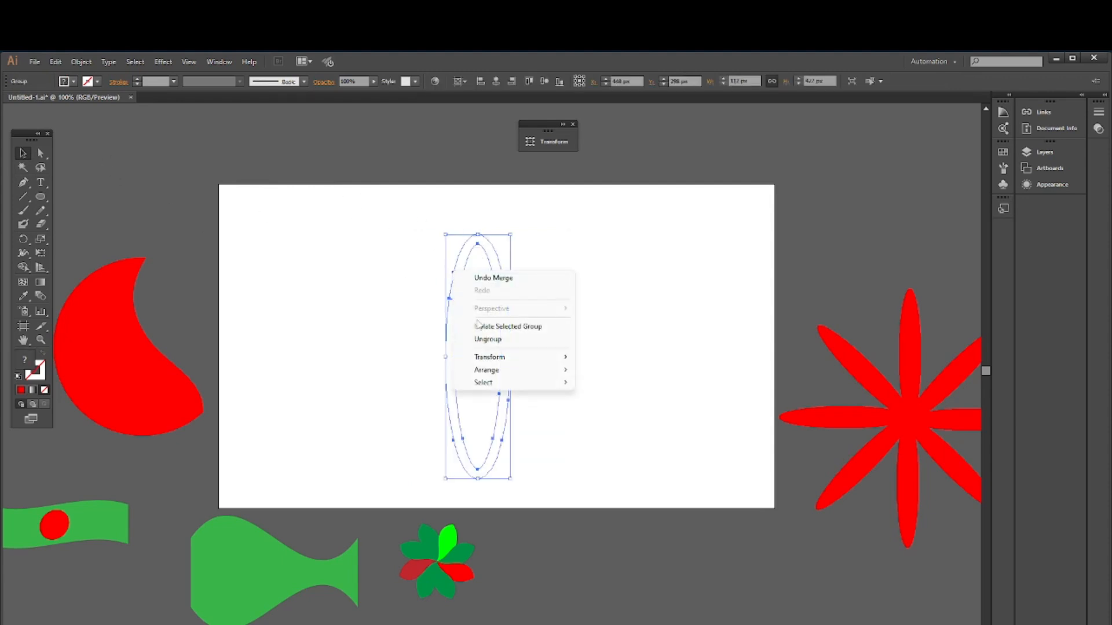
left_click(502, 340)
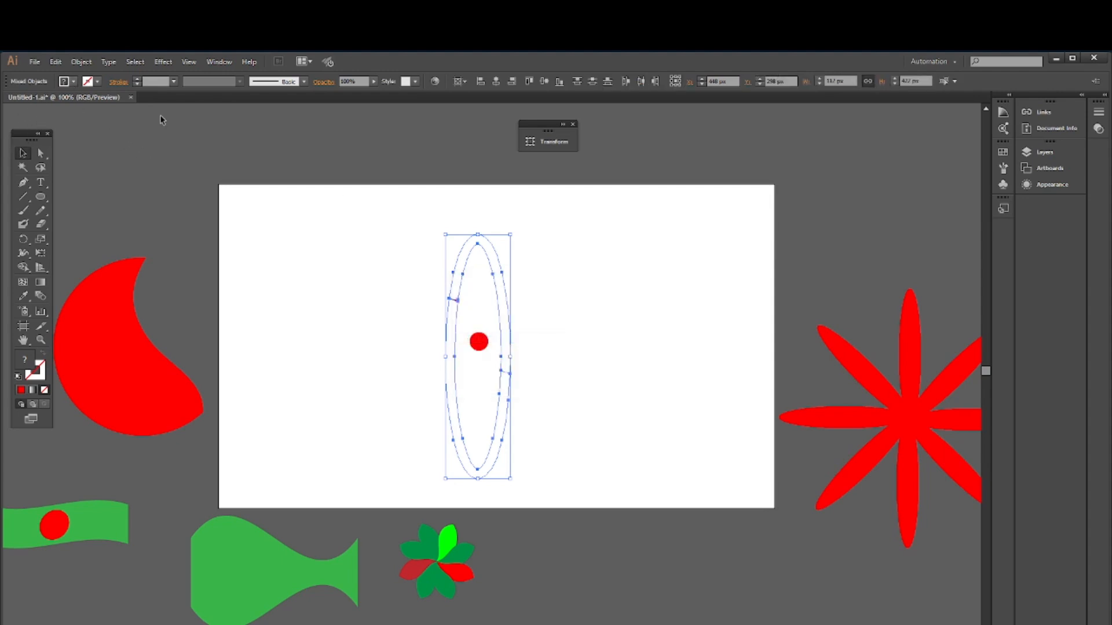
left_click(491, 240)
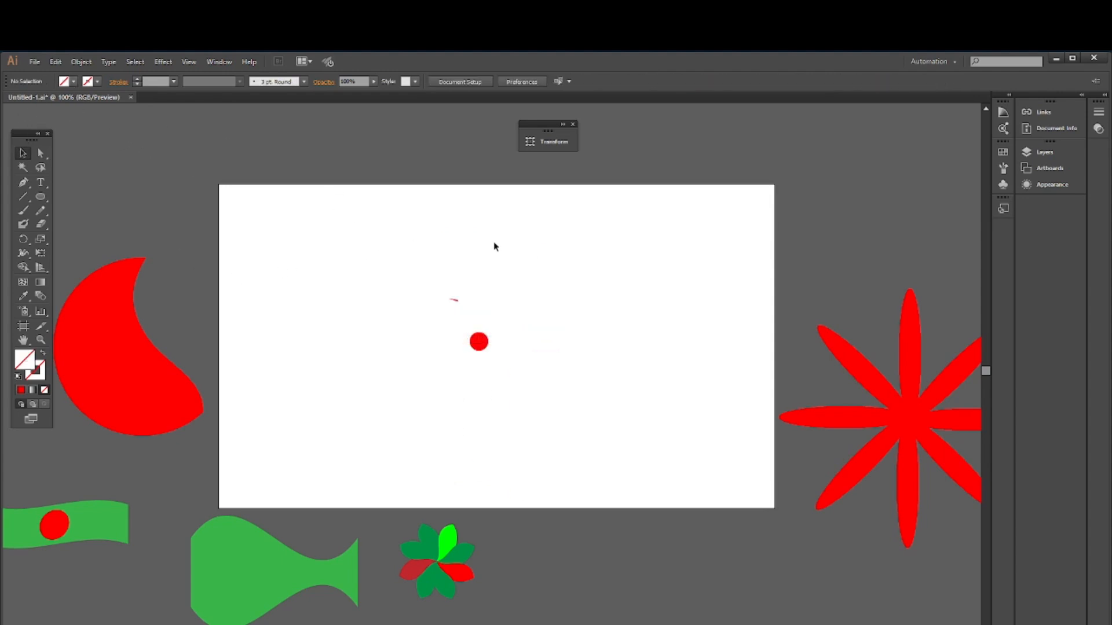
Fill the top arc of the divided ring with red
left_click(471, 248)
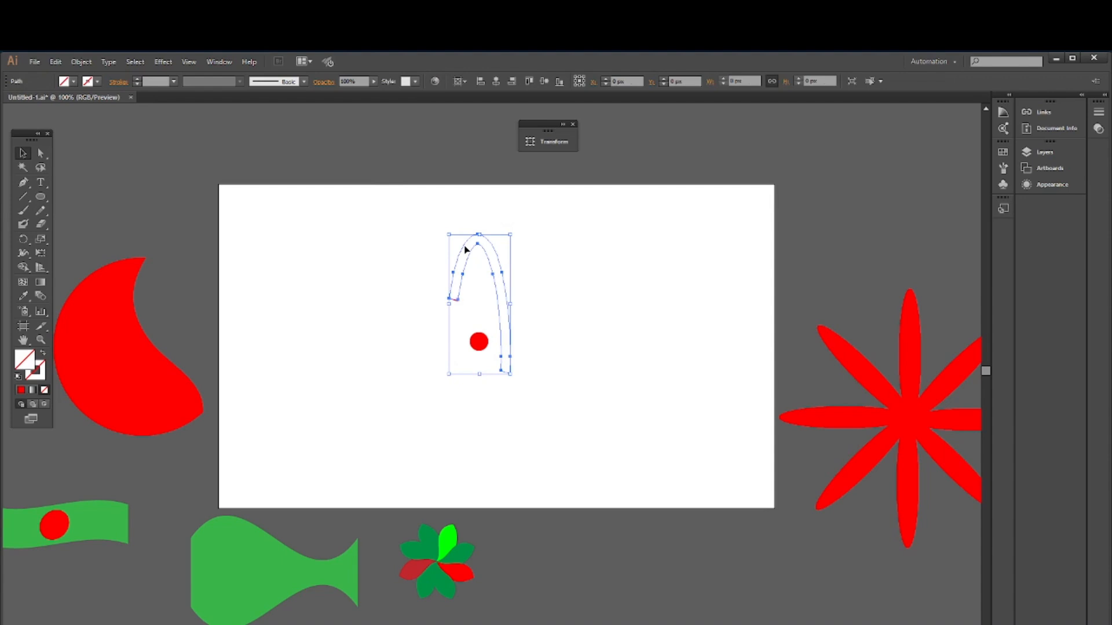
left_click(62, 82)
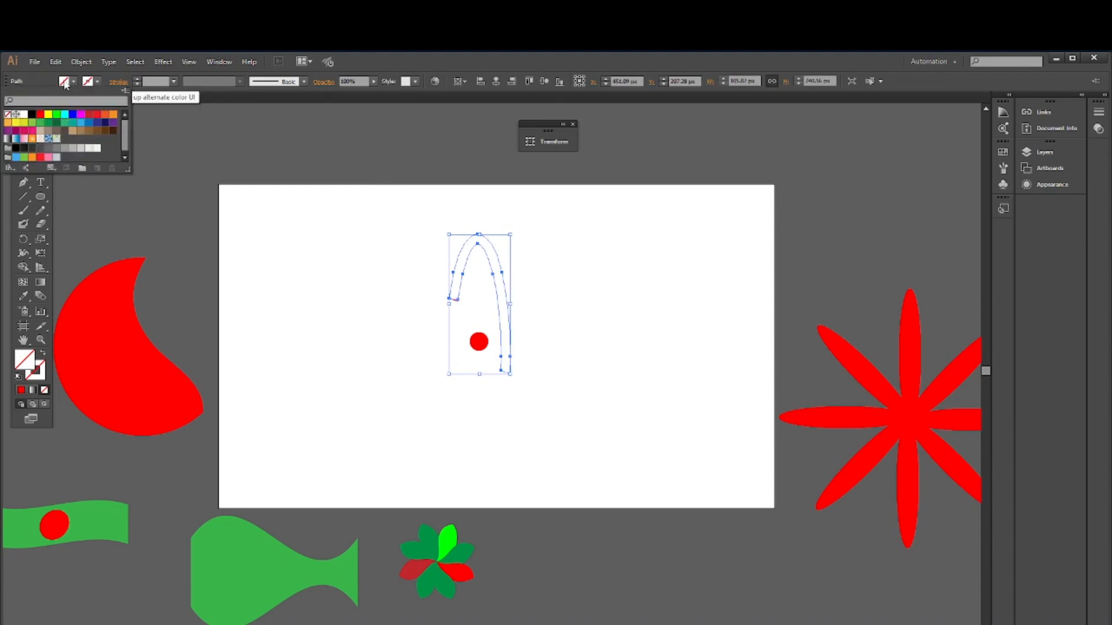
left_click(41, 115)
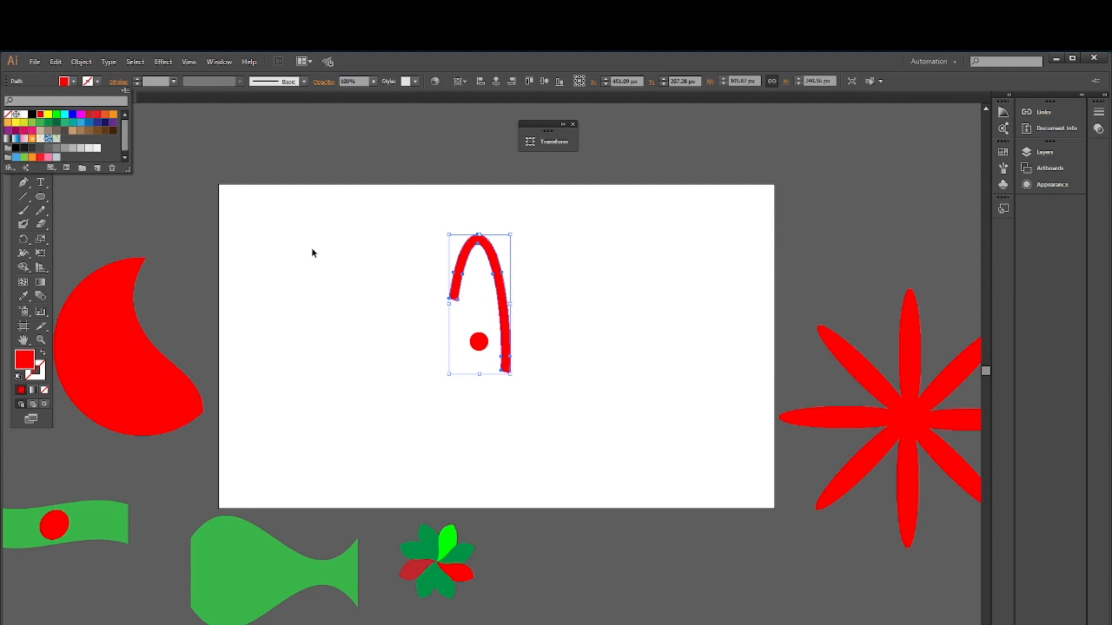
key("Escape")
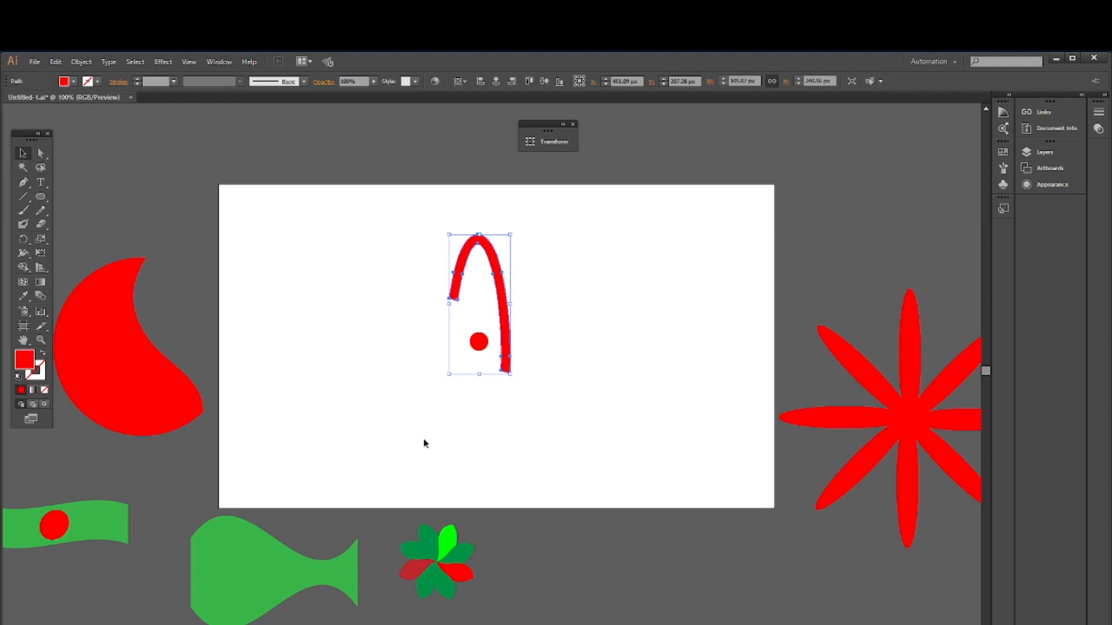
Select the unfilled lower segments of the ring and delete them
left_click_drag(383, 366, 519, 429)
left_click_drag(379, 406, 541, 465)
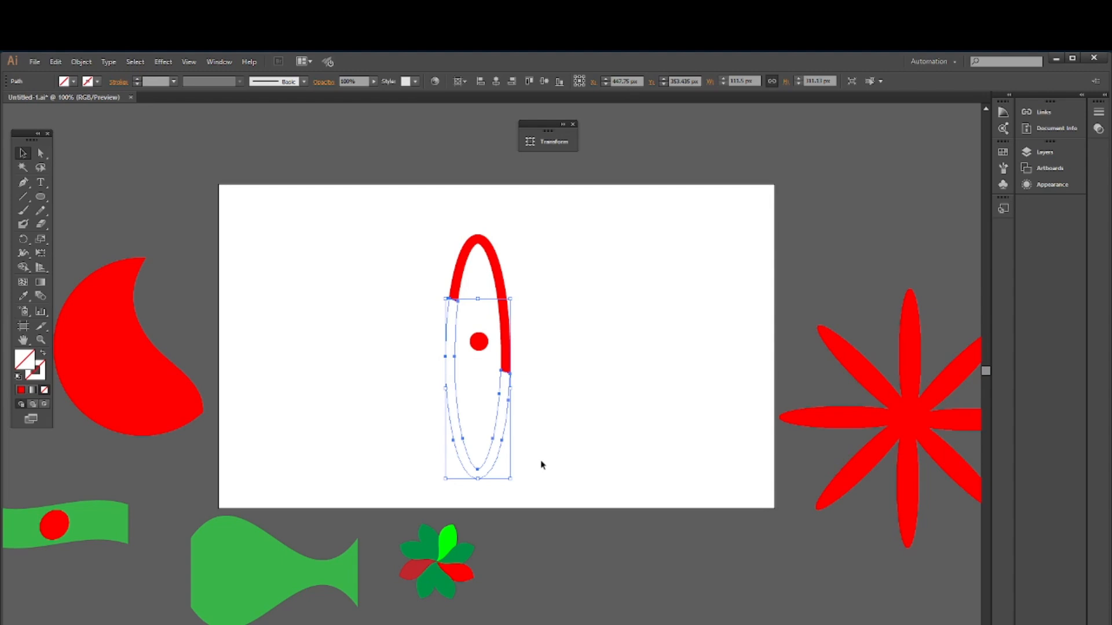
key("Delete")
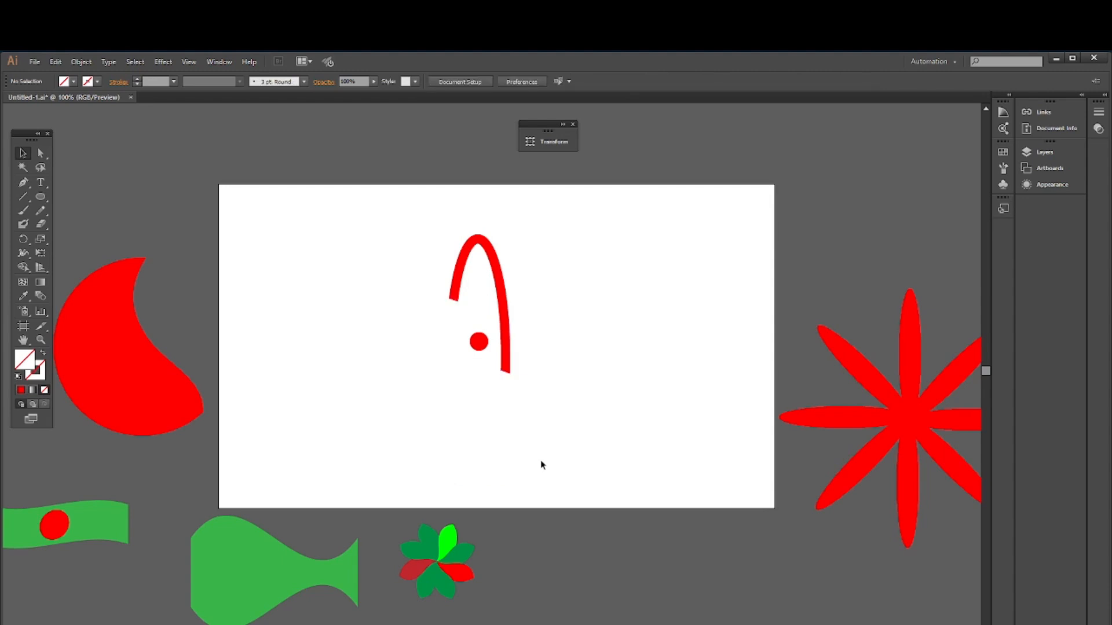
Select the leftover unfilled, unstroked line paths beside the red arc's two ends and delete them
left_click_drag(421, 223, 528, 389)
left_click(452, 309)
left_click_drag(436, 277, 434, 321)
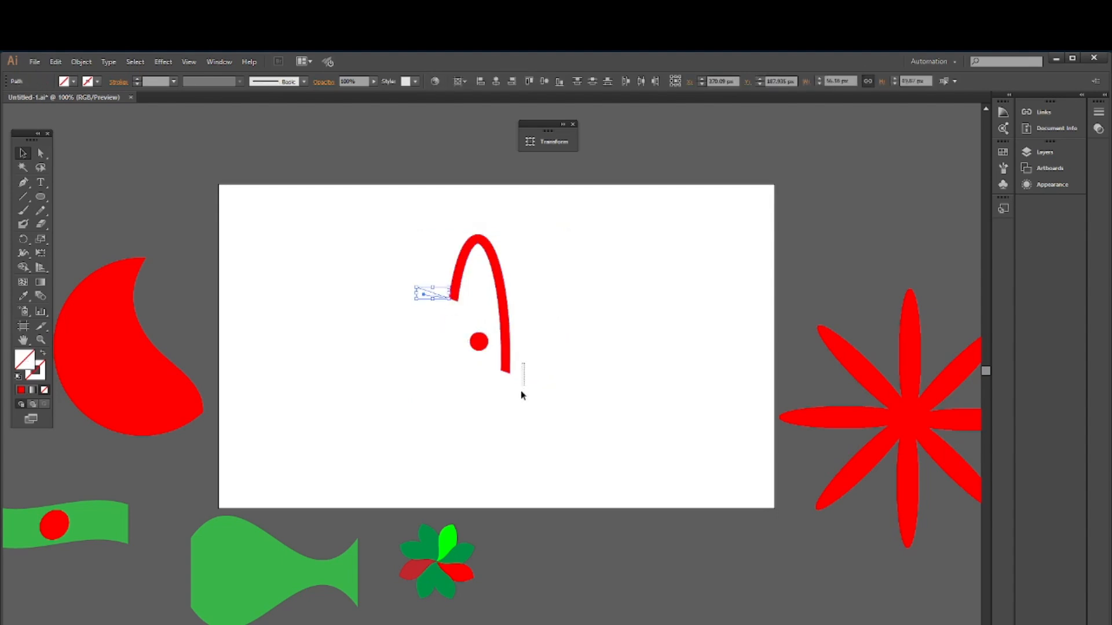
left_click_drag(521, 393, 520, 396)
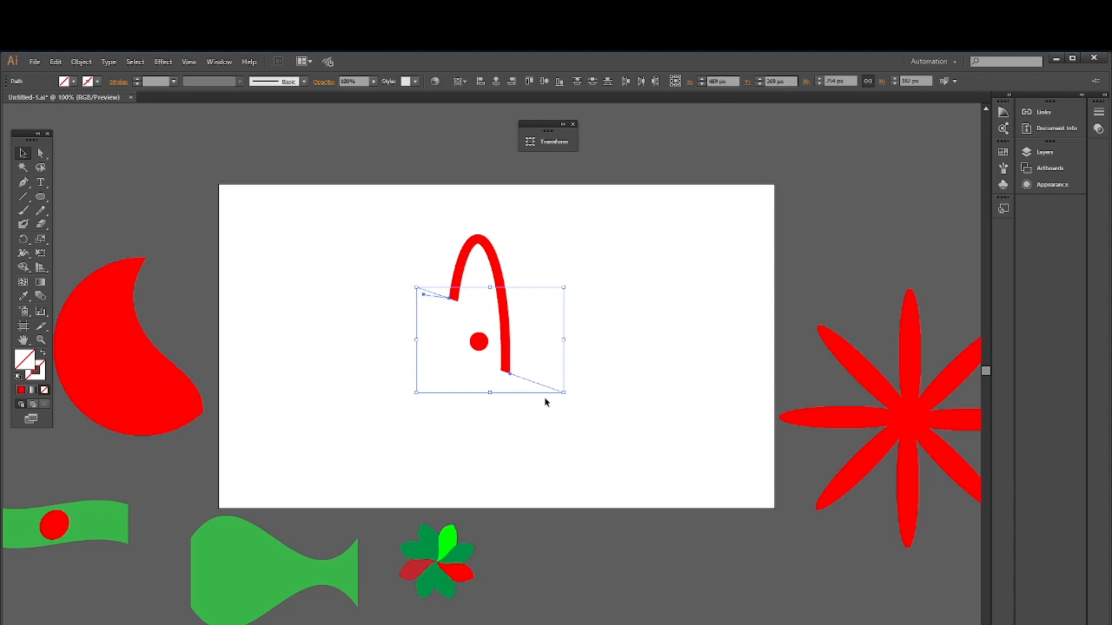
key("Delete")
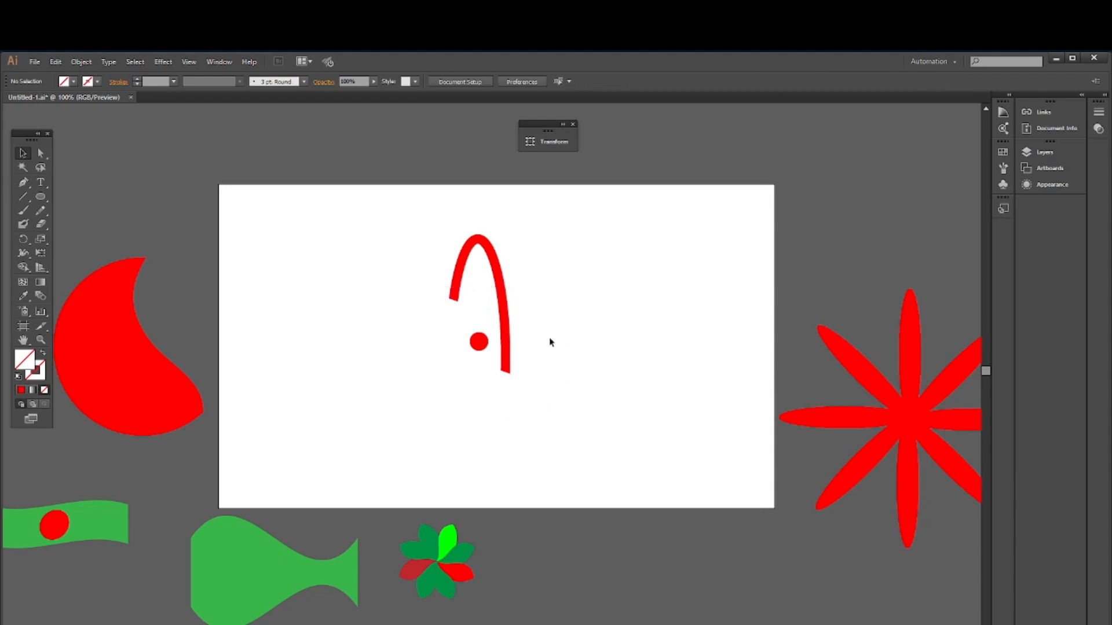
Make a copy of the red arc and circle rotated by 360/3 degrees about the circle's centre
left_click_drag(429, 228, 533, 389)
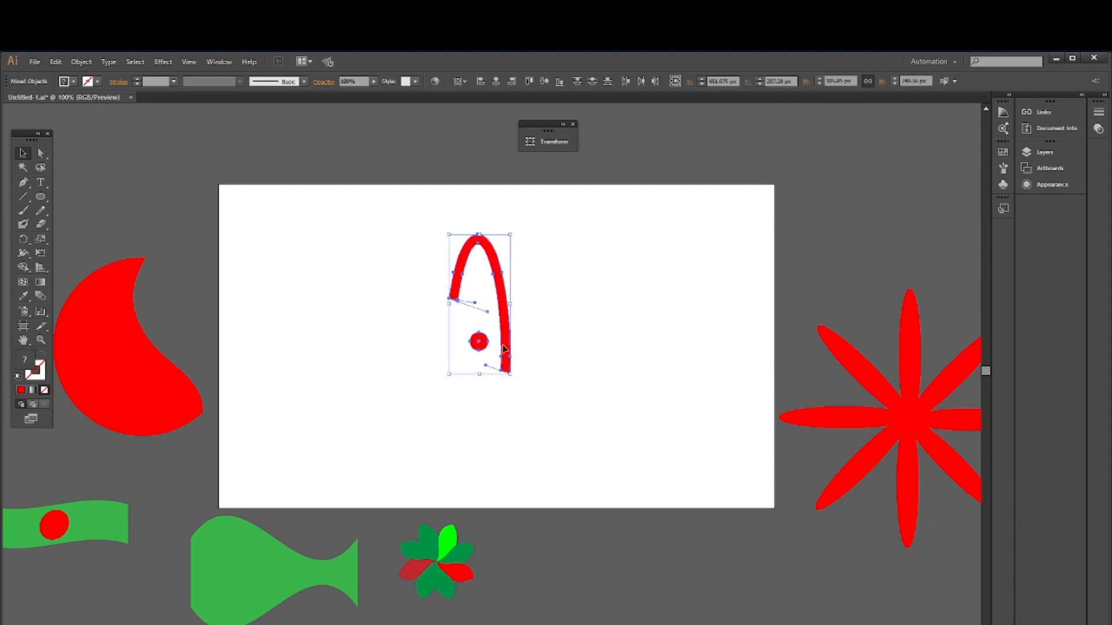
double_click(24, 239)
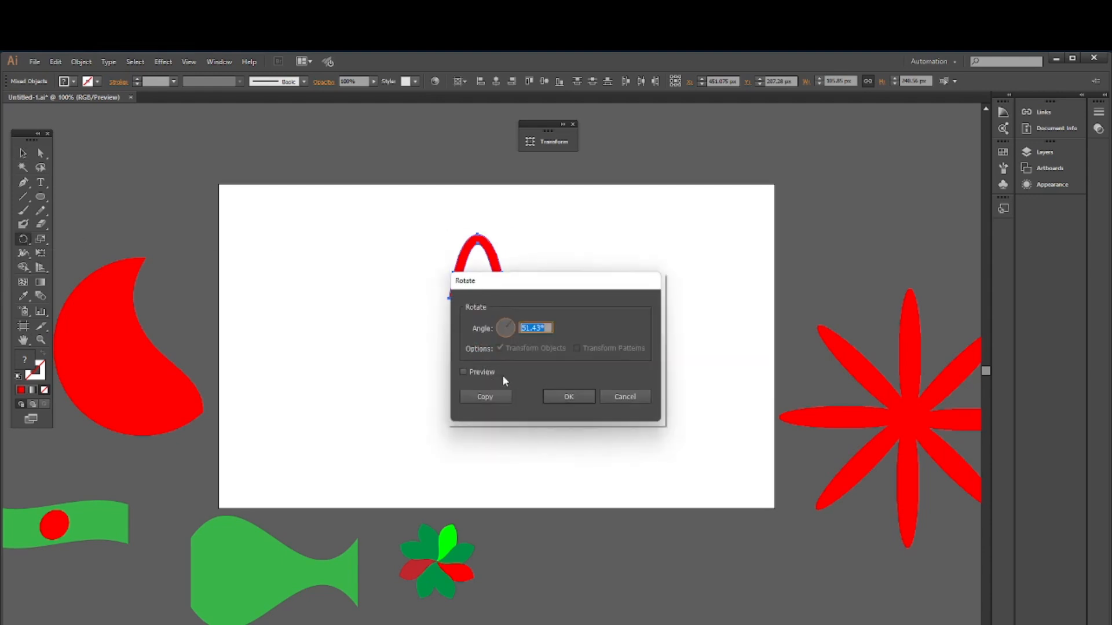
left_click(624, 397)
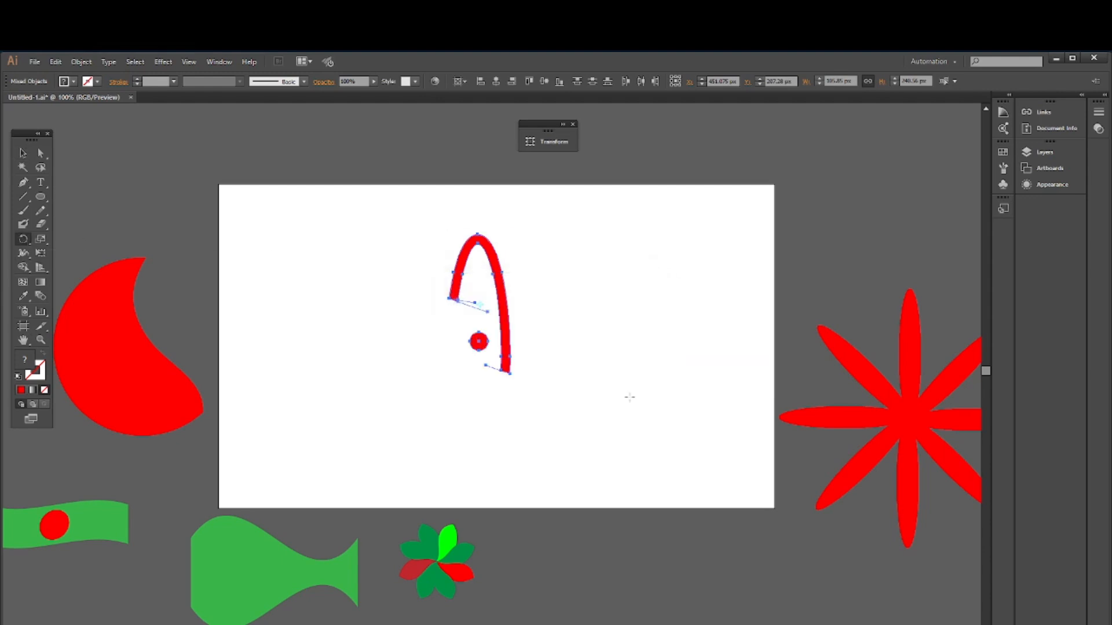
left_click(23, 239)
left_click(478, 342, "alt")
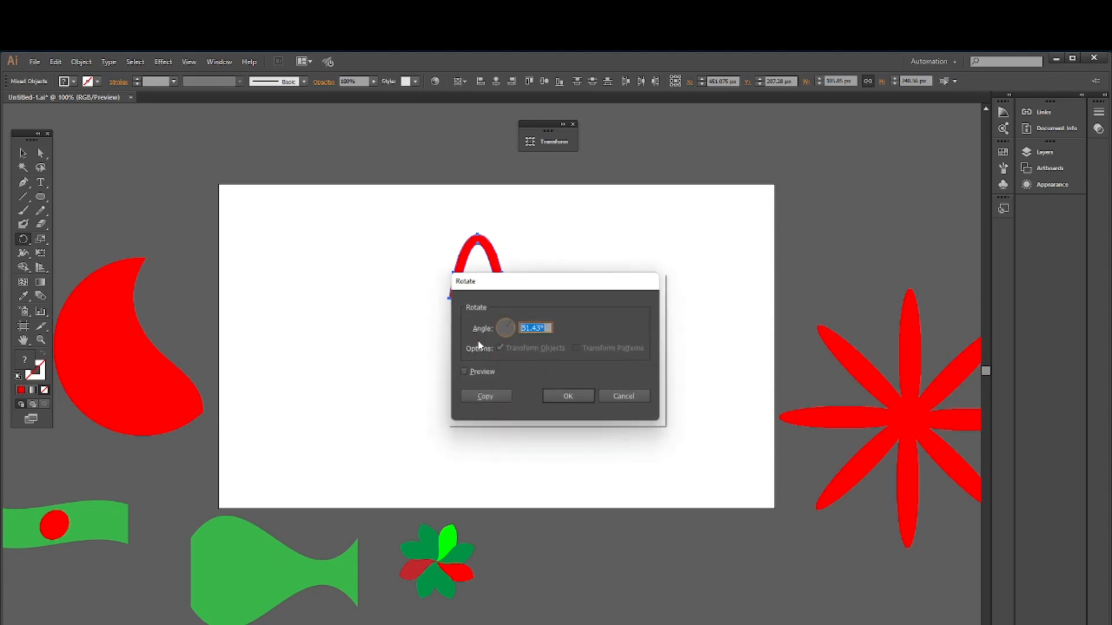
left_click(547, 328)
double_click(533, 328)
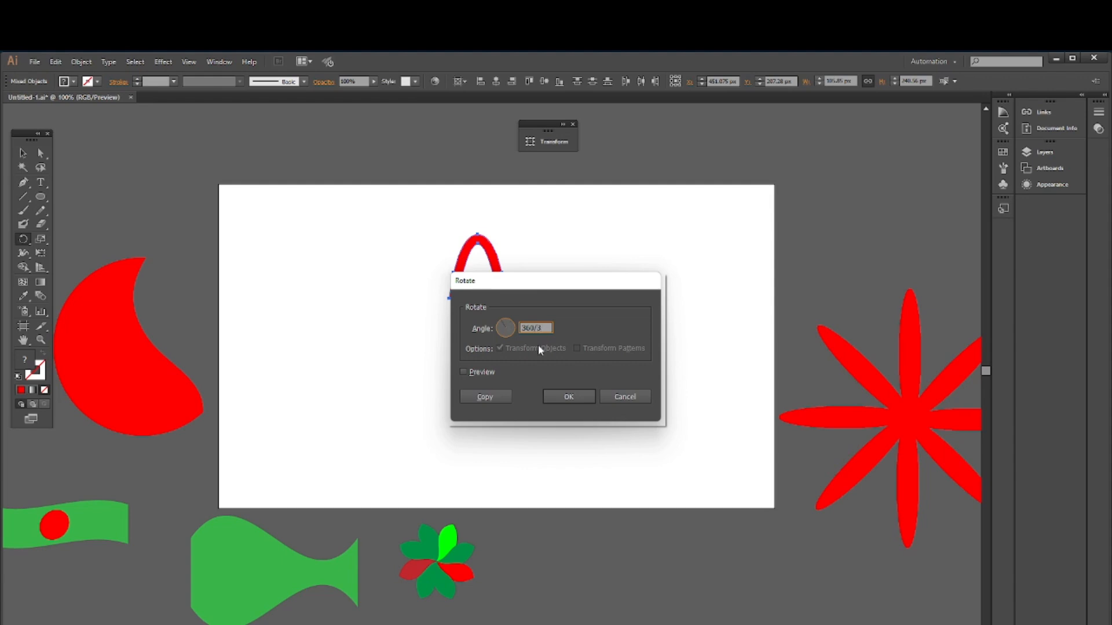
left_click(472, 397)
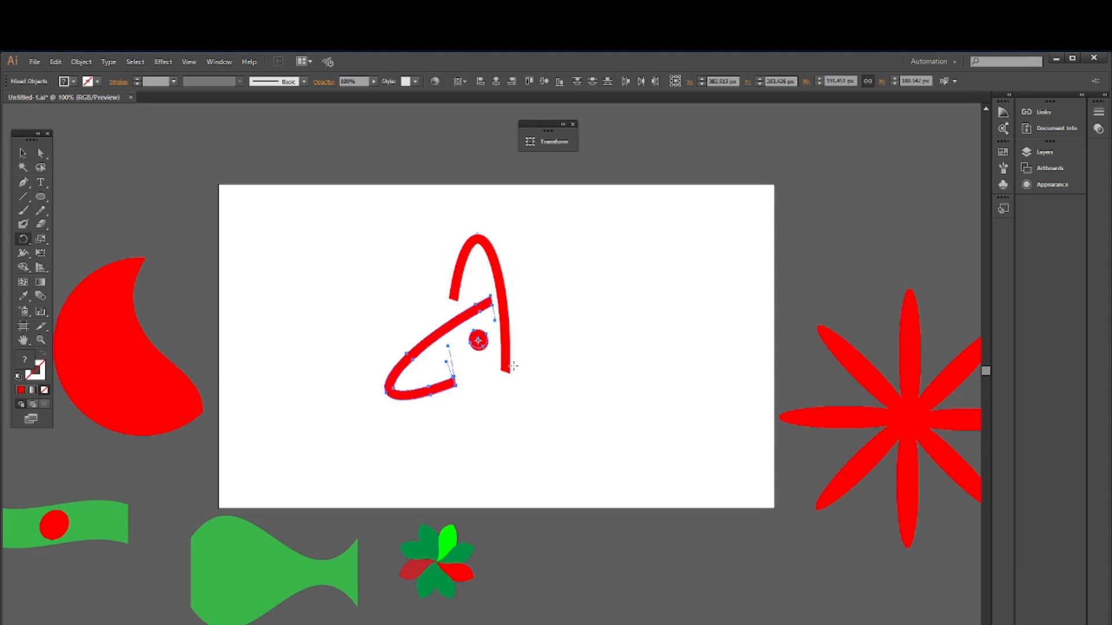
Repeat the rotated copy of the arc and circle once more to complete three arms, and deselect it
key("v")
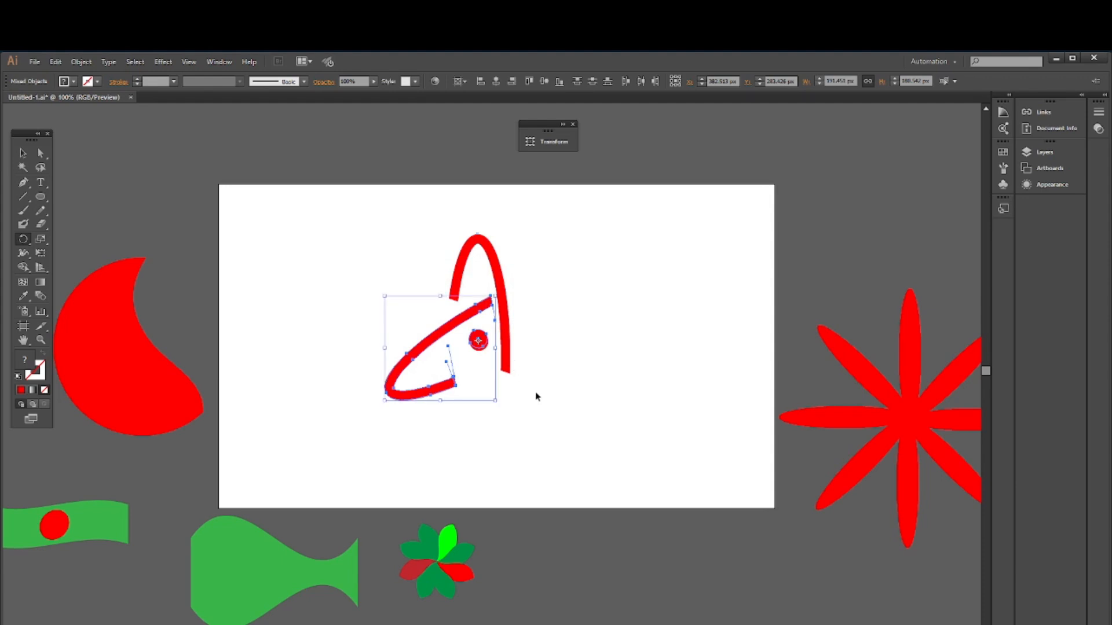
key("ctrl+d")
key("r")
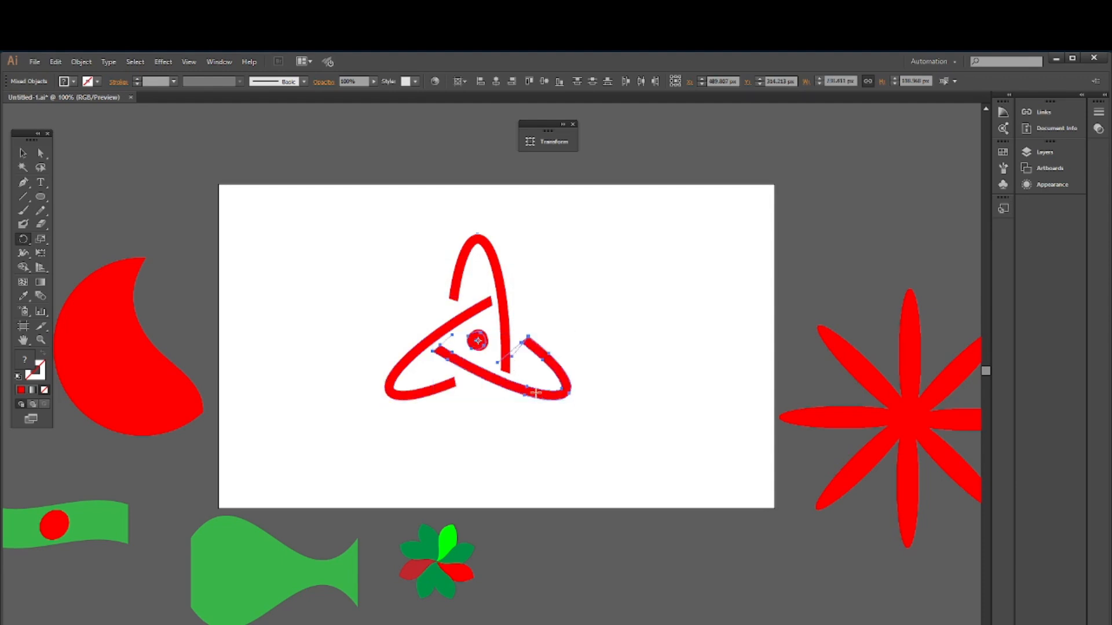
left_click(24, 154)
left_click(378, 262)
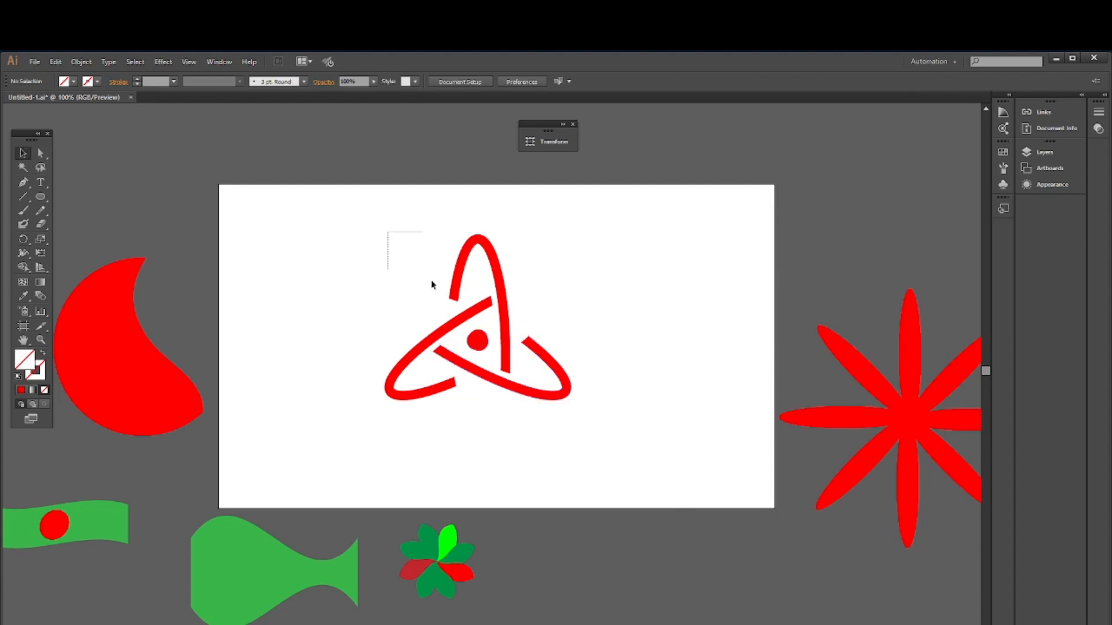
Group the three arcs with their stacked centre circles and deselect the group
left_click_drag(432, 284, 574, 414)
right_click(518, 380)
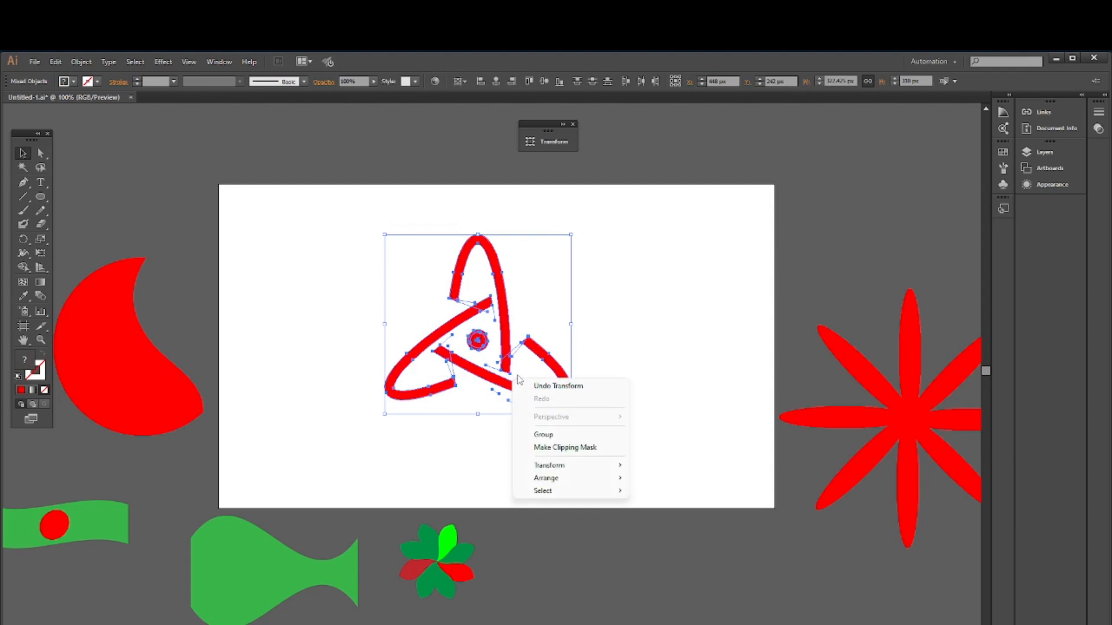
left_click(544, 435)
left_click(551, 320)
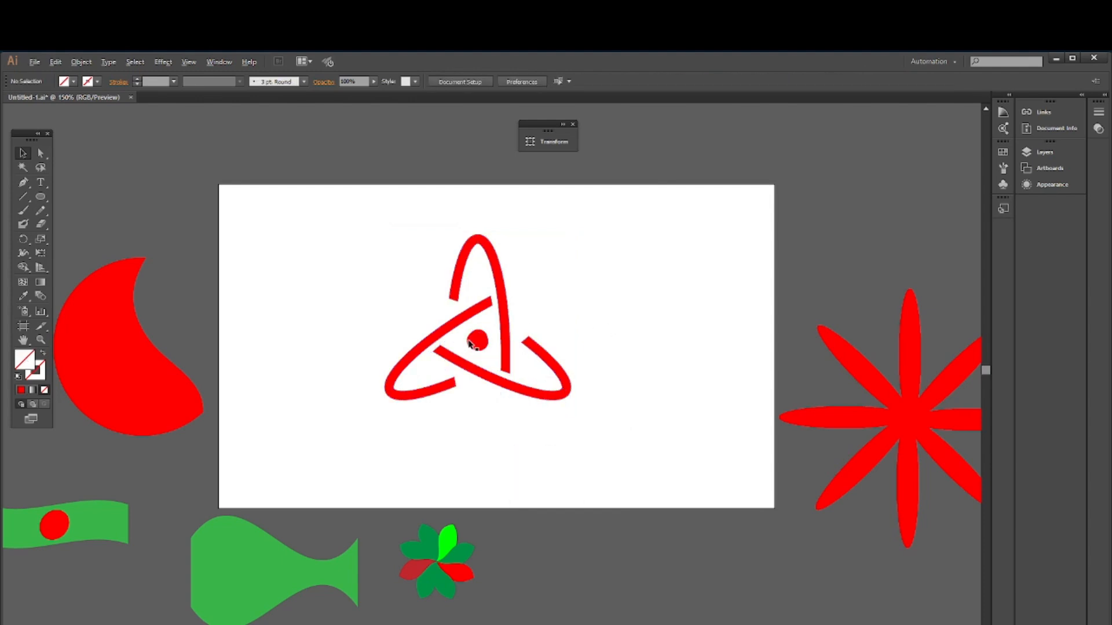
Undo the grouping and both rotated copies of the arc and circle, and clear the selection
scroll(471, 338, "up", 2)
scroll(472, 338, "up", 2)
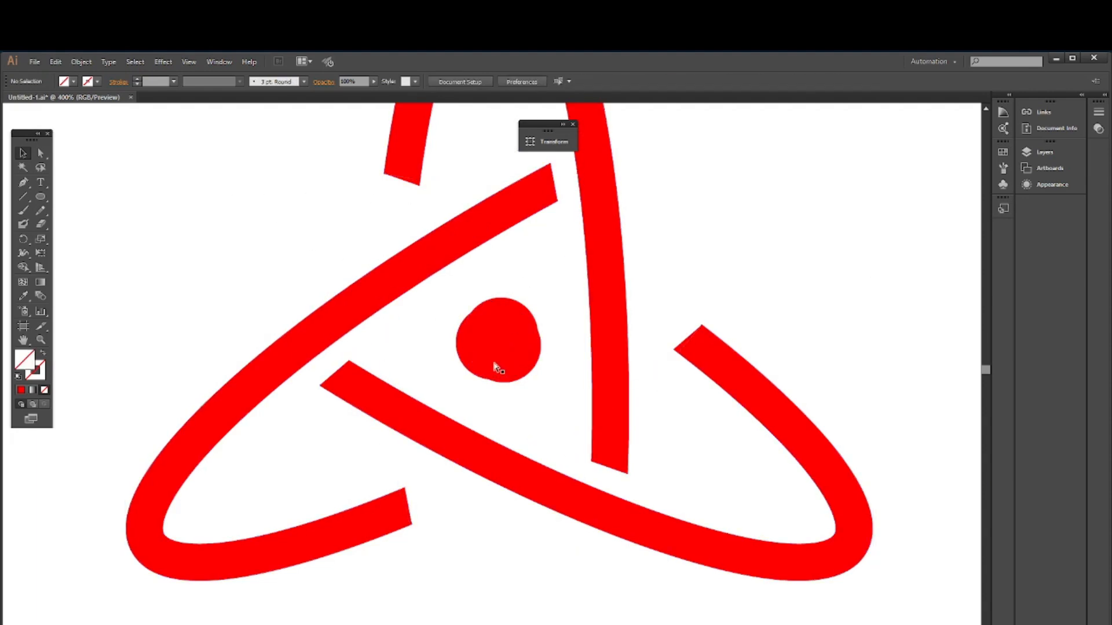
key("ctrl+z")
key("ctrl+z")
key("ctrl+z")
key("ctrl+z")
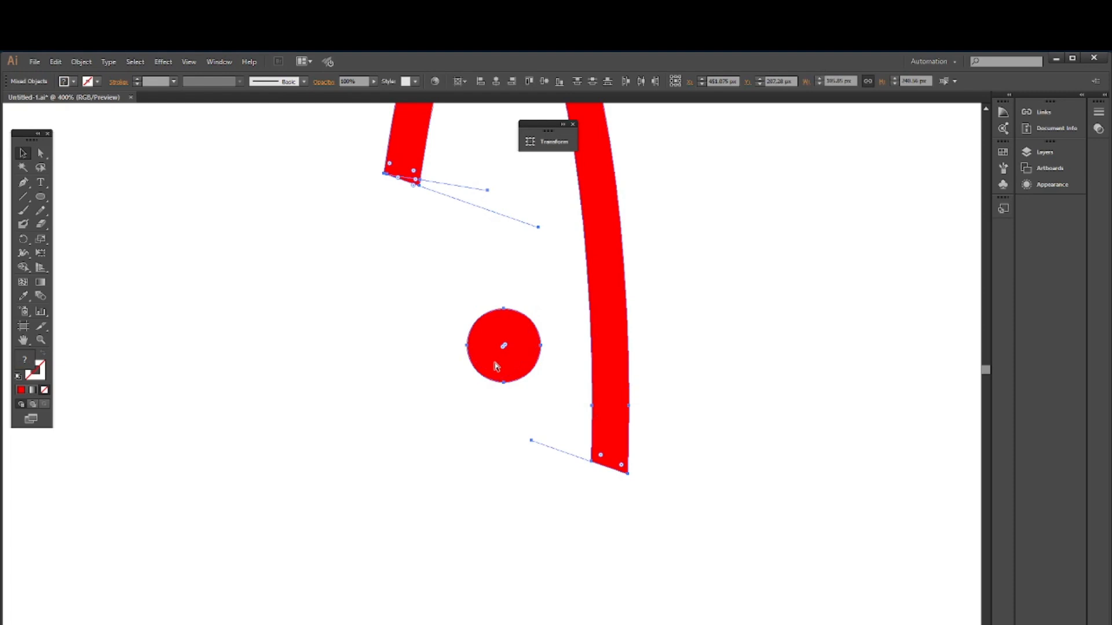
left_click(355, 290)
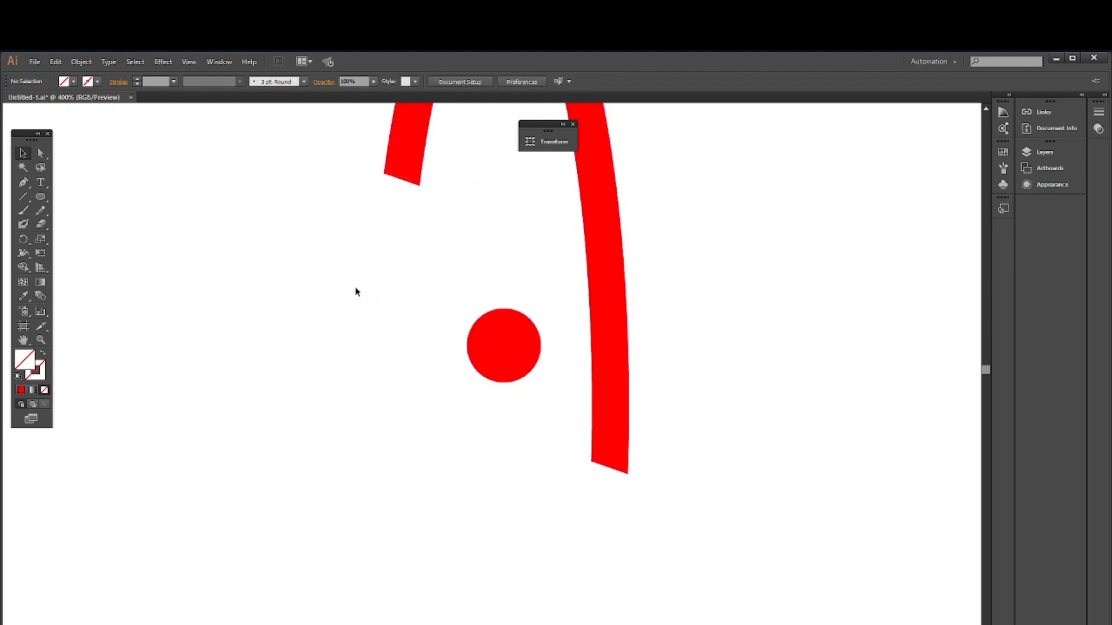
Copy the arc alone, rotated a third of a turn about the circle's centre, and repeat the copy once for three arms
left_click(403, 151)
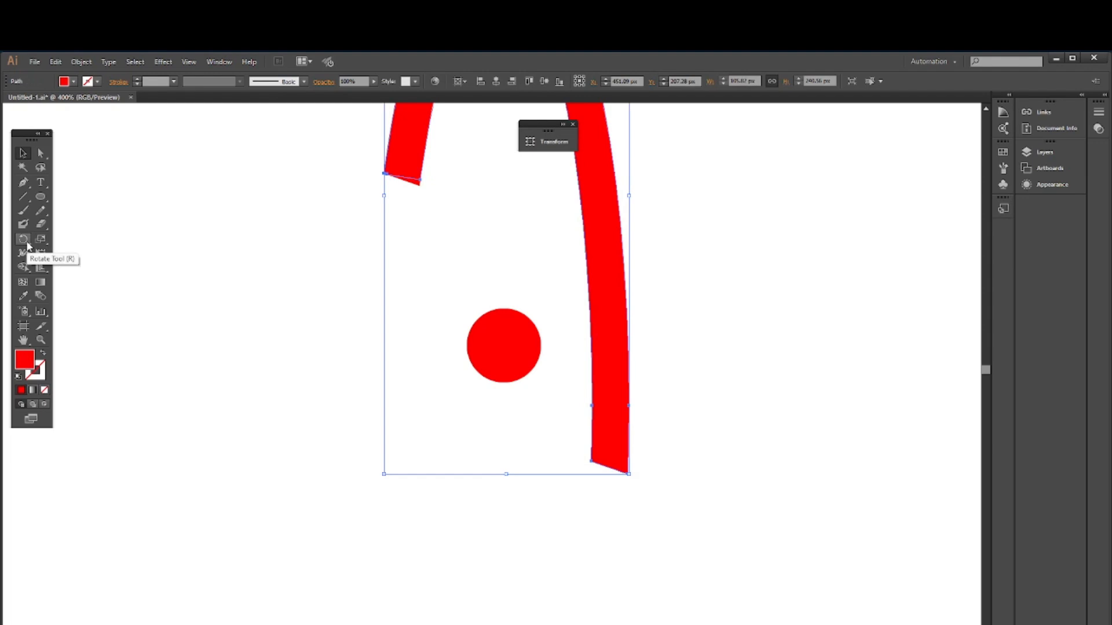
left_click(24, 240)
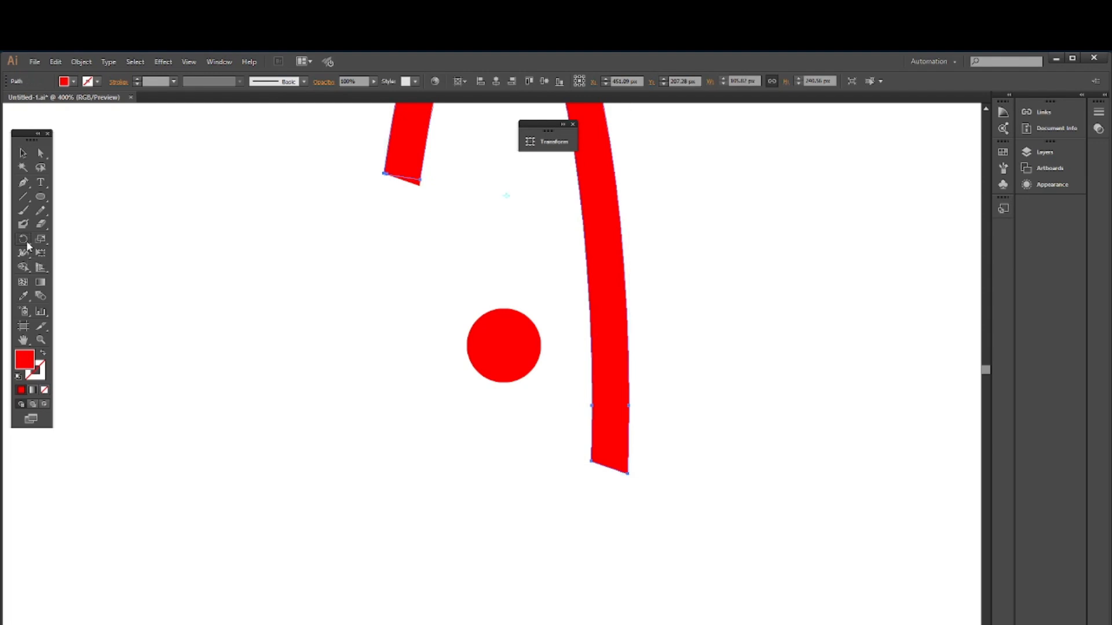
left_click(504, 344, "alt")
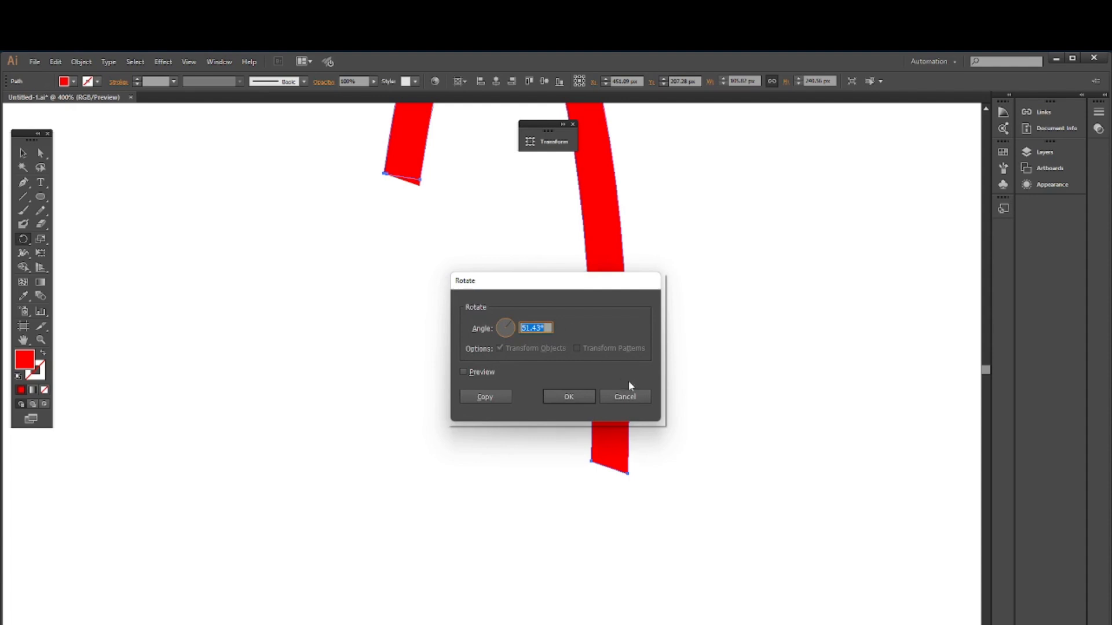
key("BackSpace")
type("30")
left_click(483, 397)
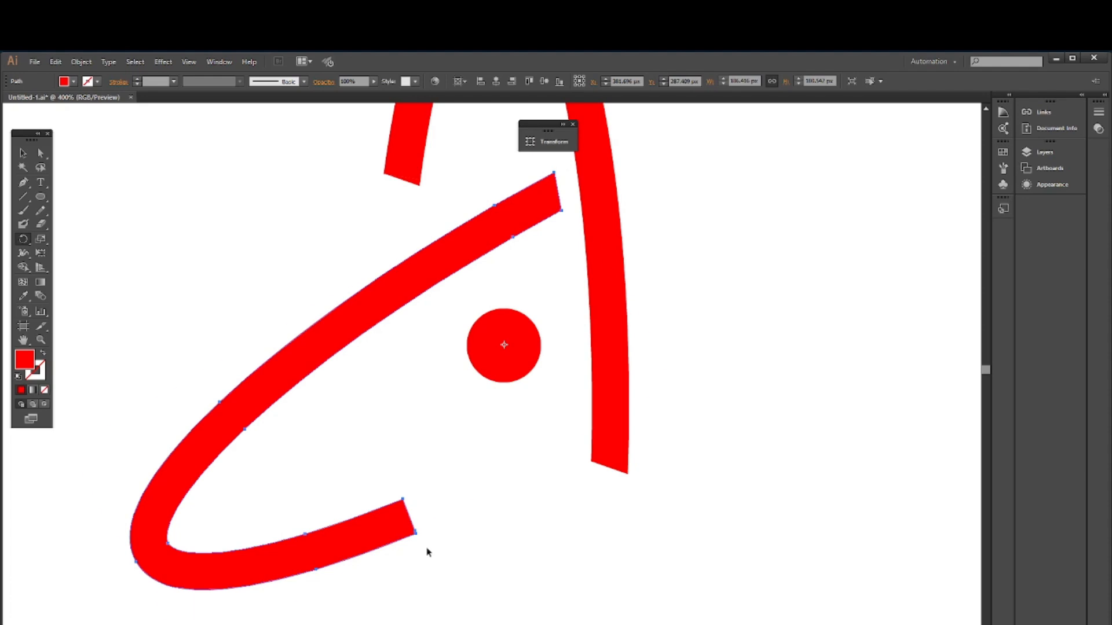
key("v")
key("ctrl+d")
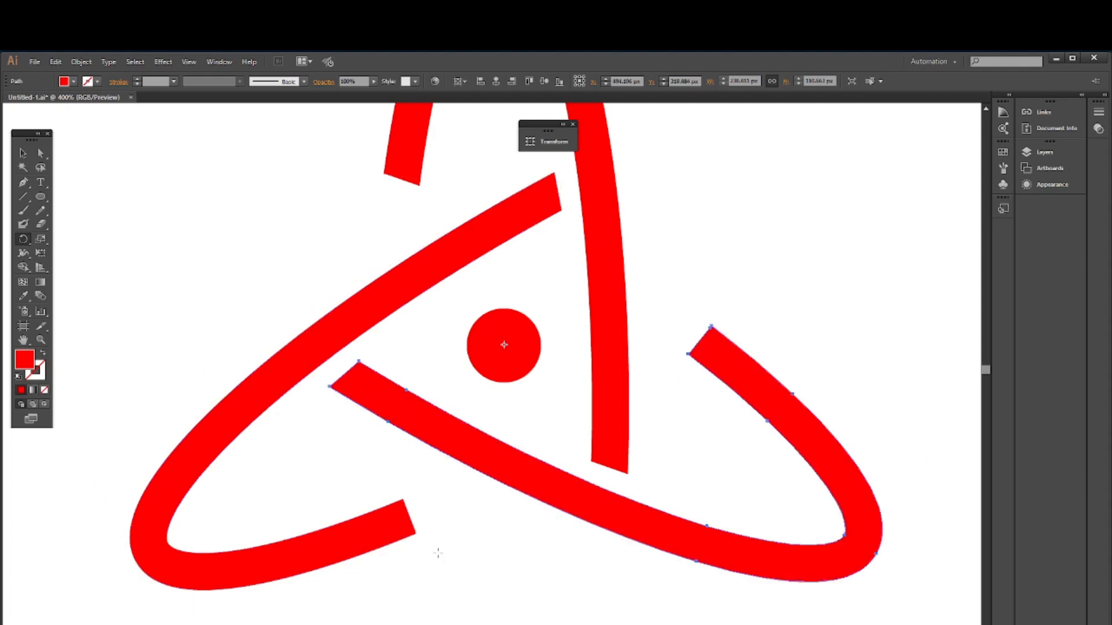
Select all three arcs and the single centre circle, group them and deselect the group
scroll(412, 563, "down", 1)
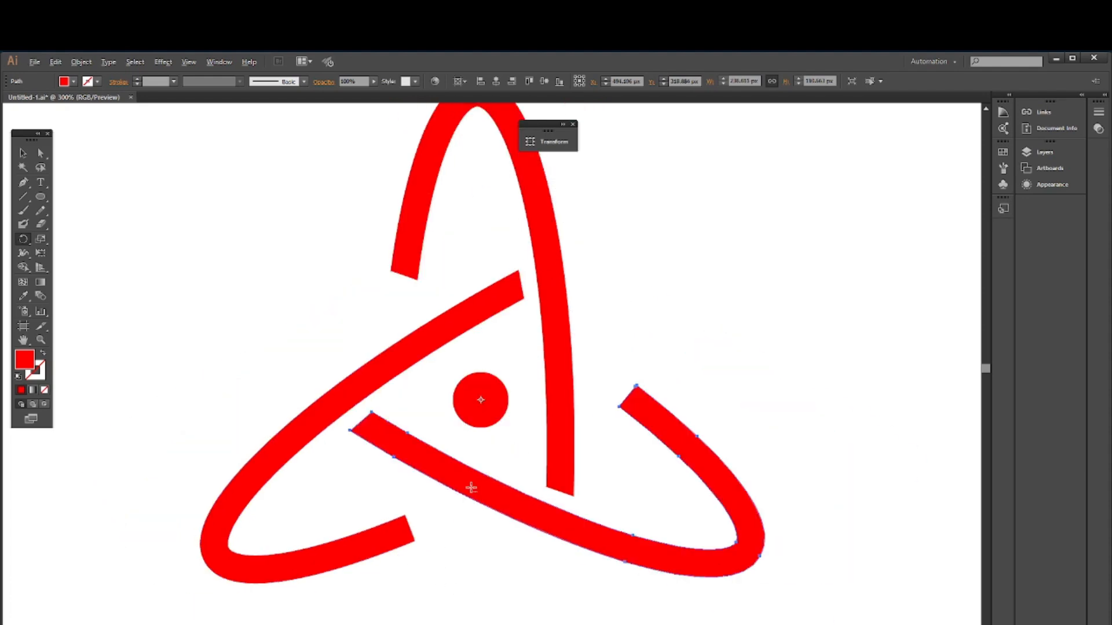
scroll(470, 488, "down", 3)
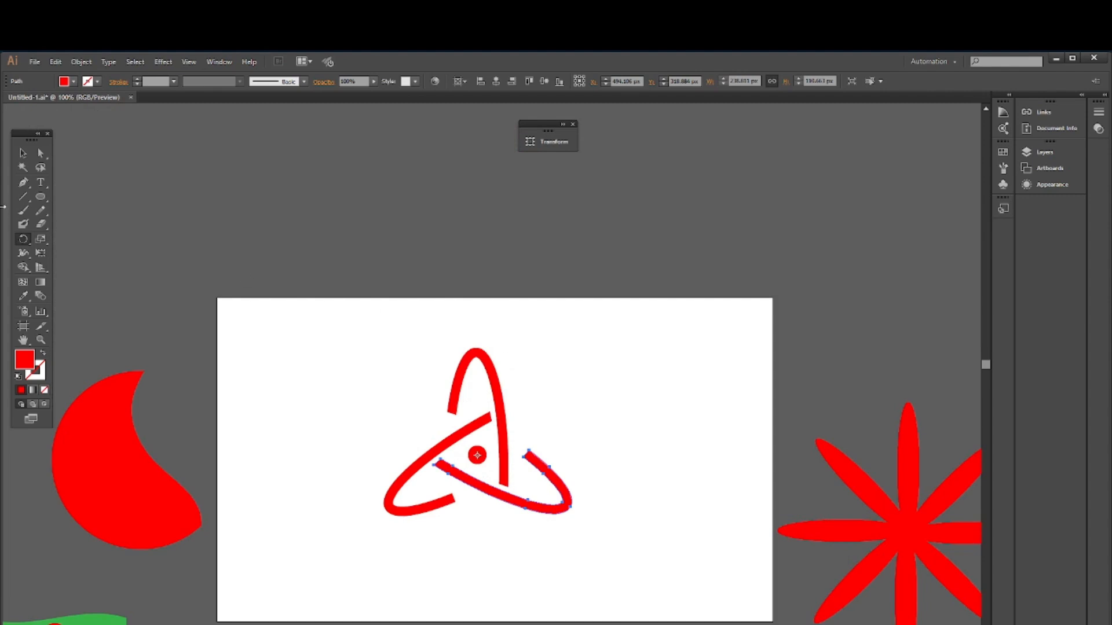
left_click(23, 154)
left_click_drag(348, 370, 551, 536)
right_click(543, 485)
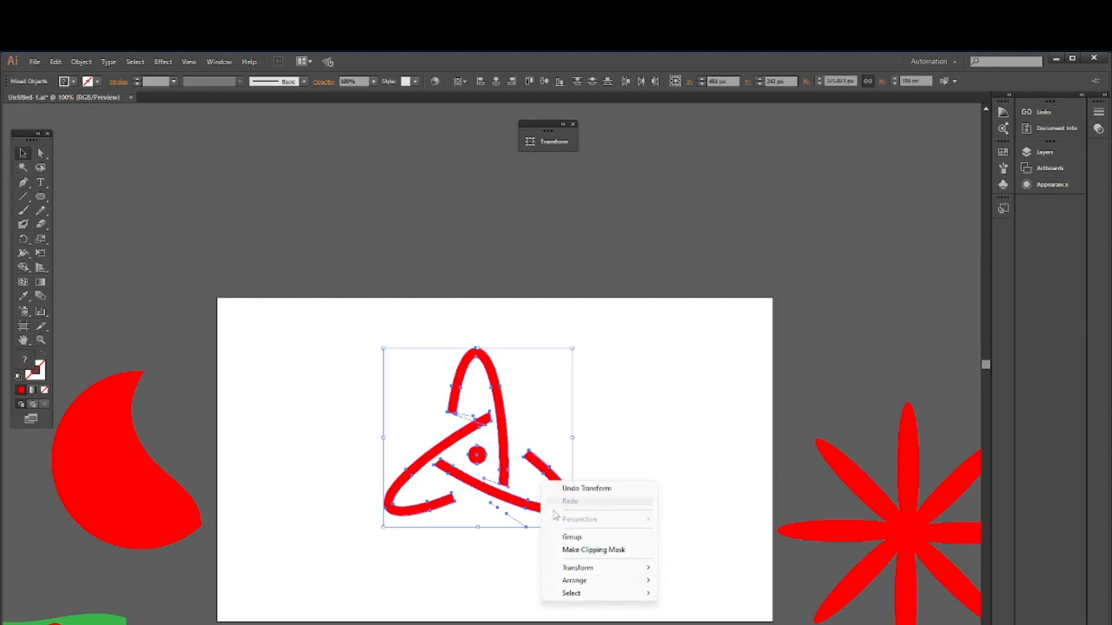
left_click(571, 536)
left_click(631, 411)
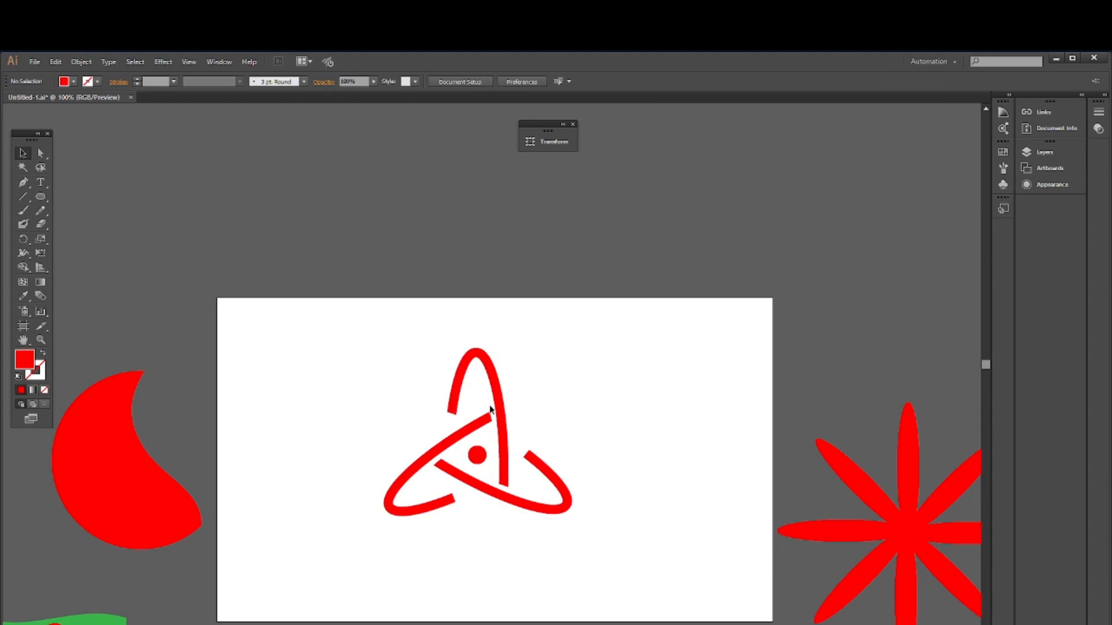
Create a red triangle beside the top arc using the Polygon tool with a 50 px radius and 3 sides
key("ctrl+plus")
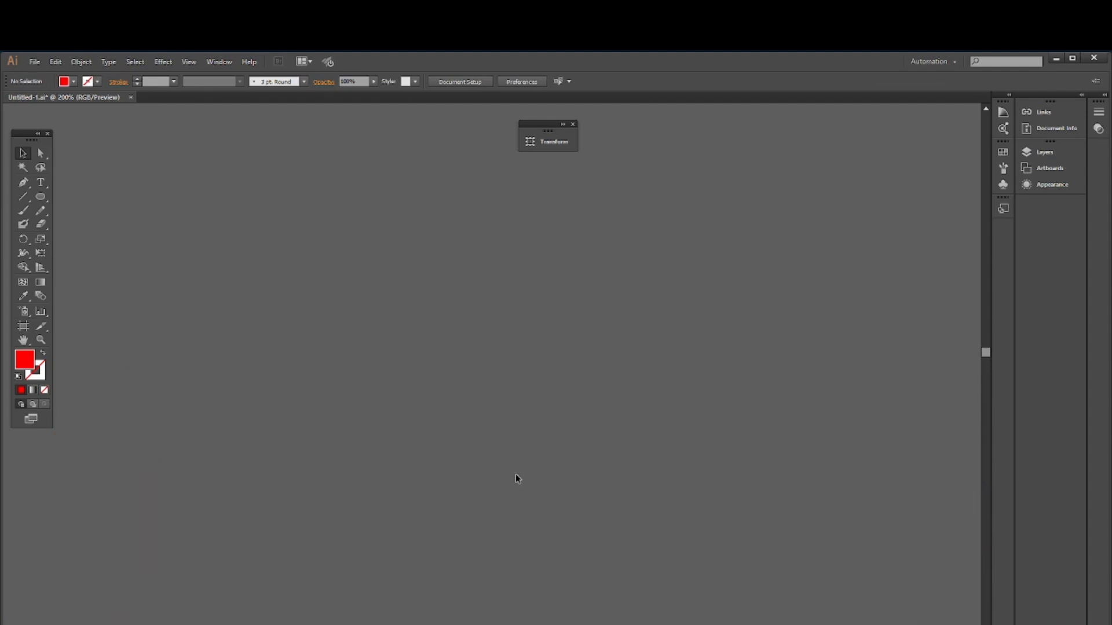
scroll(523, 467, "down", 5)
scroll(533, 467, "down", 5)
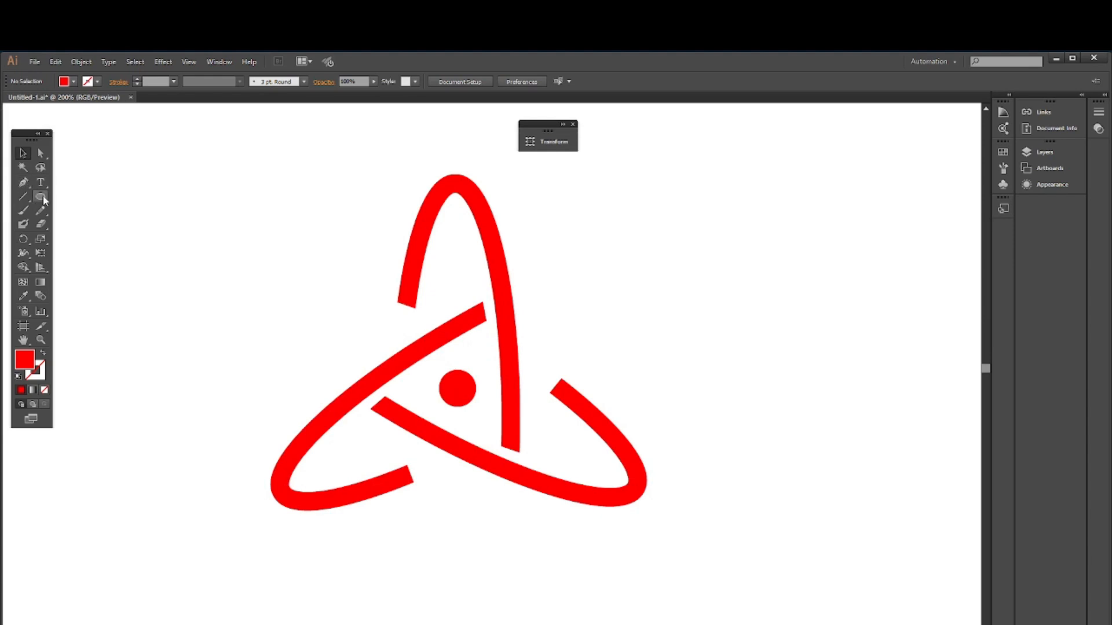
left_click(42, 197)
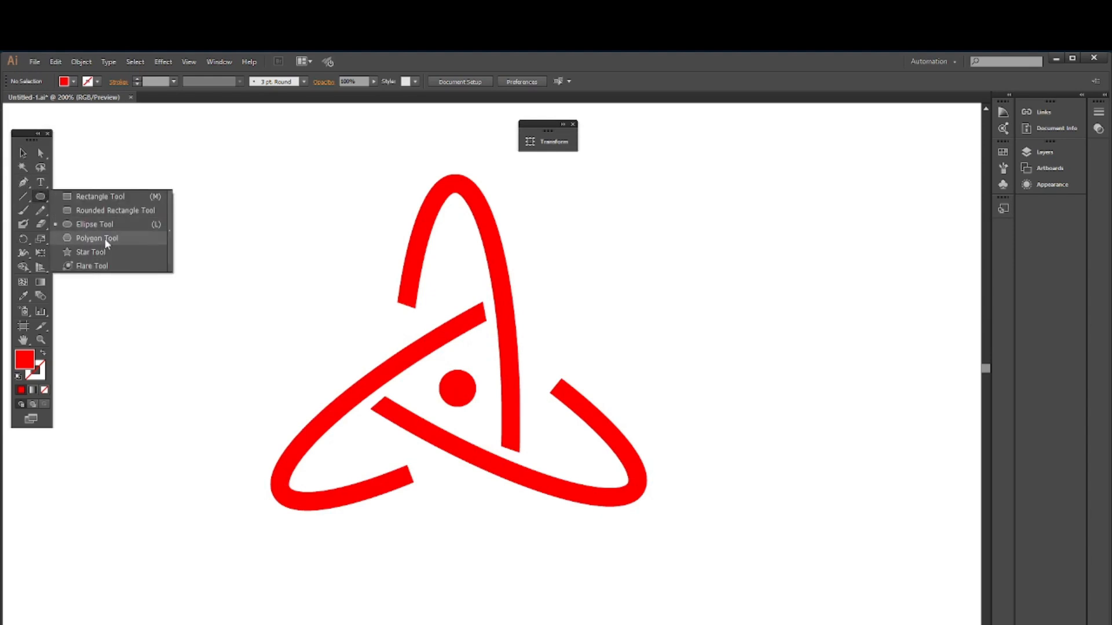
left_click(107, 242)
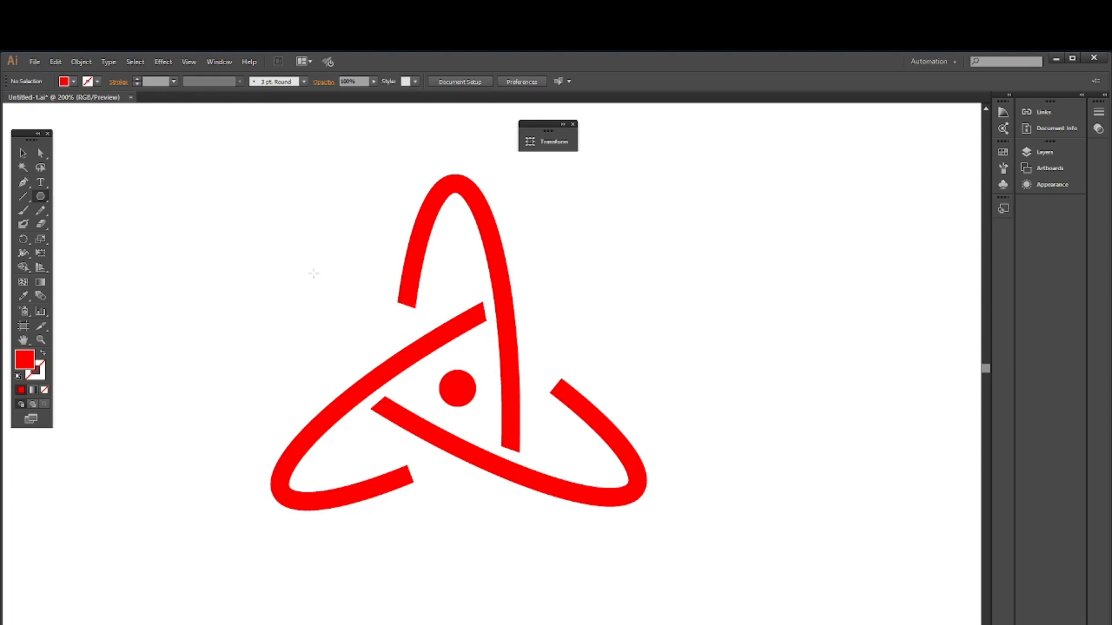
right_click(313, 274)
left_click(277, 267)
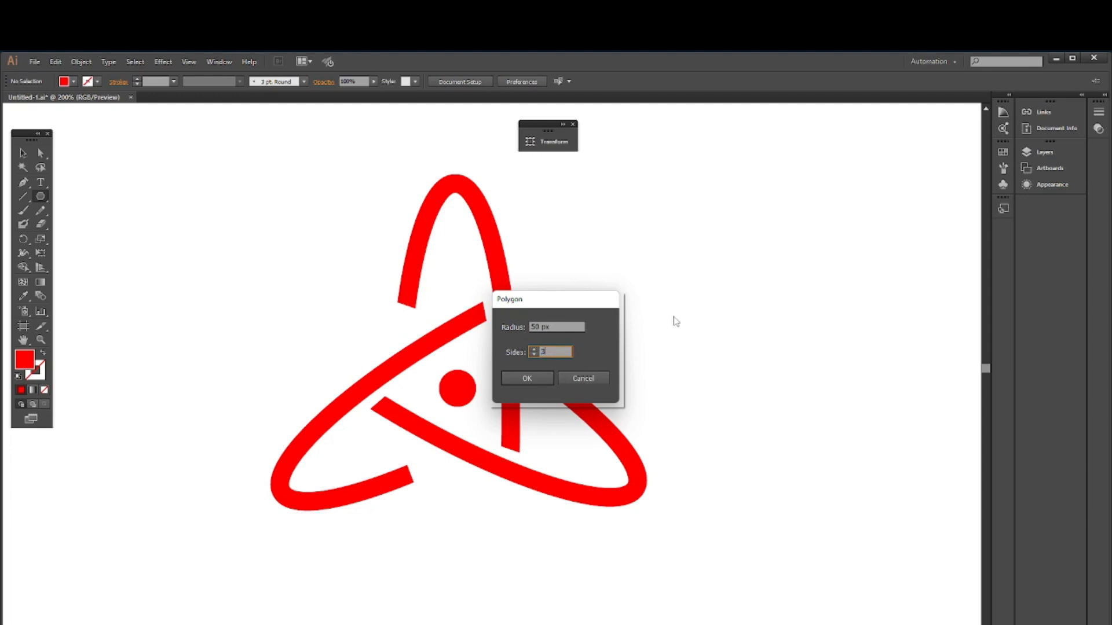
left_click(526, 379)
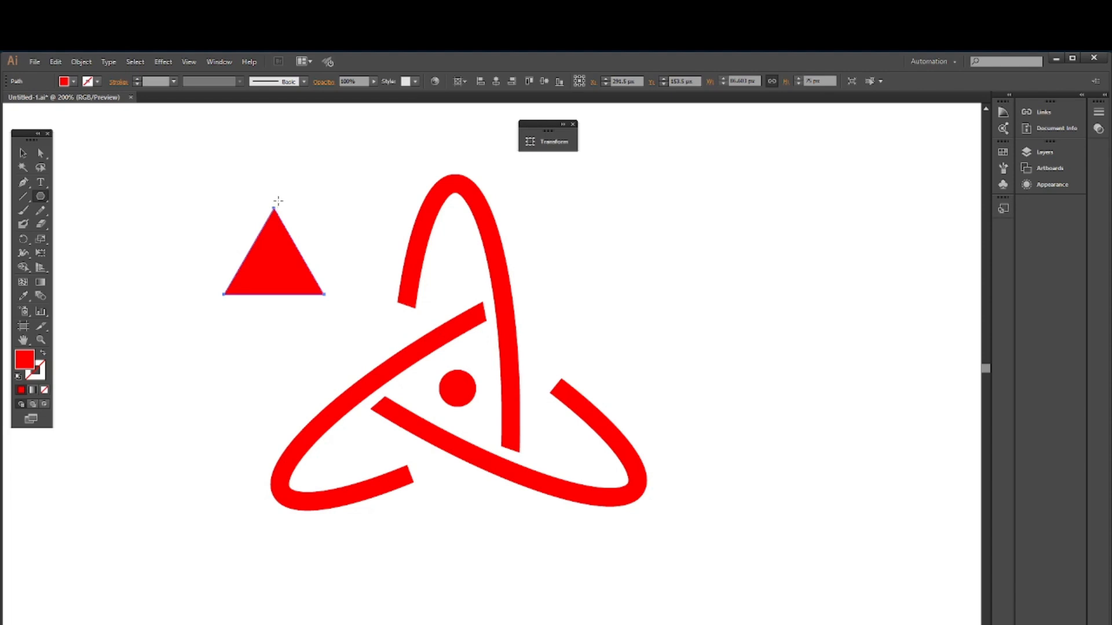
Rotate the triangle to point right and shrink it to about 18 px wide by 21 px high
left_click(23, 153)
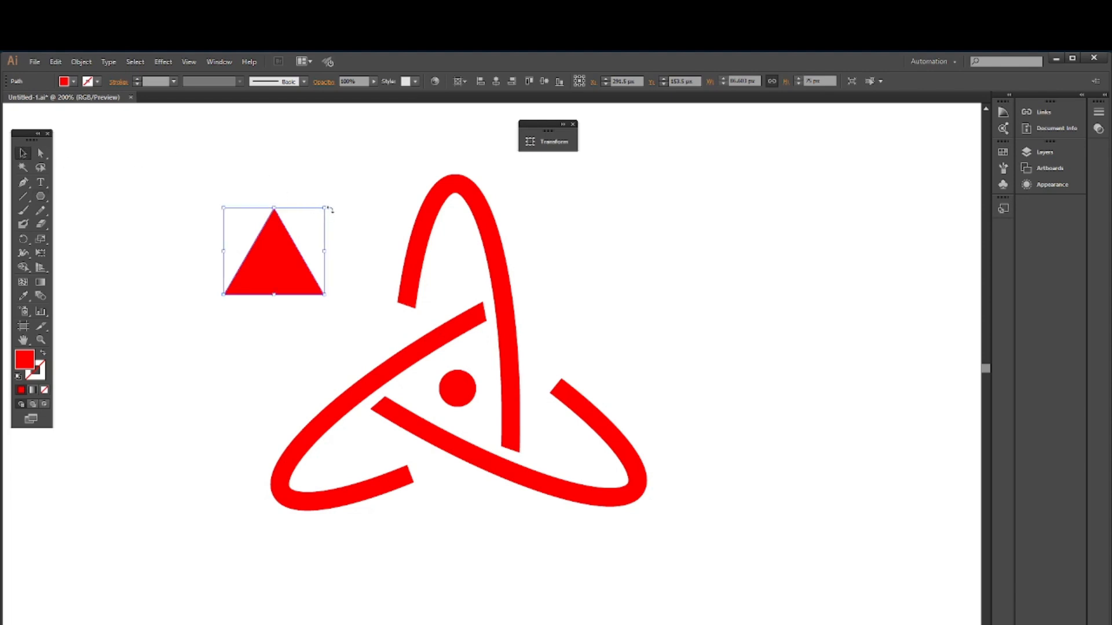
left_click_drag(329, 204, 333, 296)
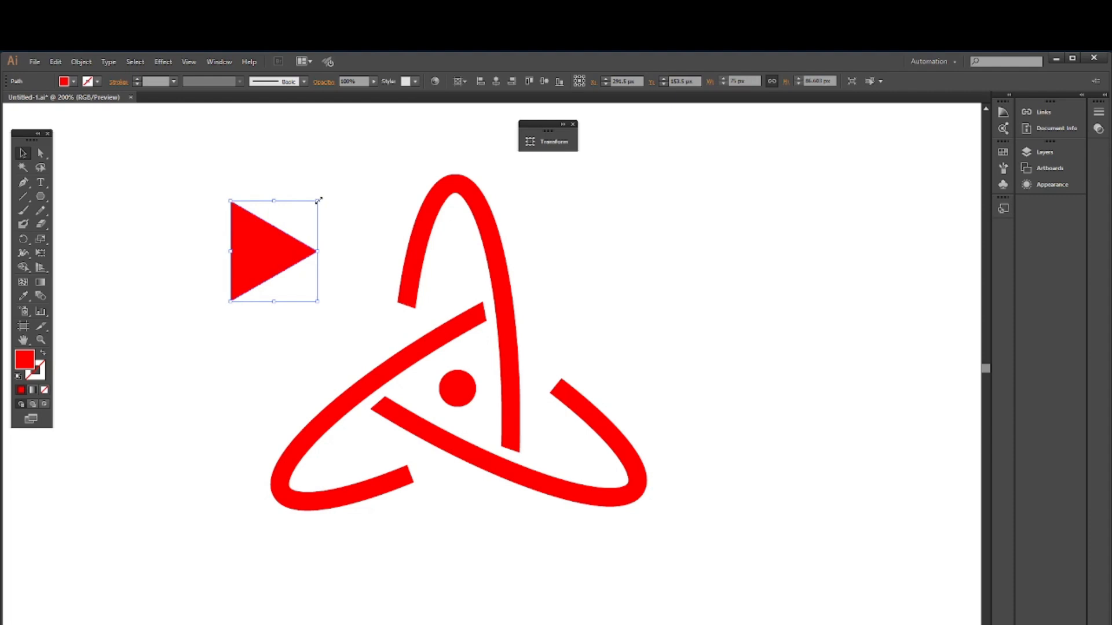
left_click_drag(317, 201, 285, 239)
Fill the small triangle with white and place it at the centre of the red circle as a play symbol
left_click(63, 82)
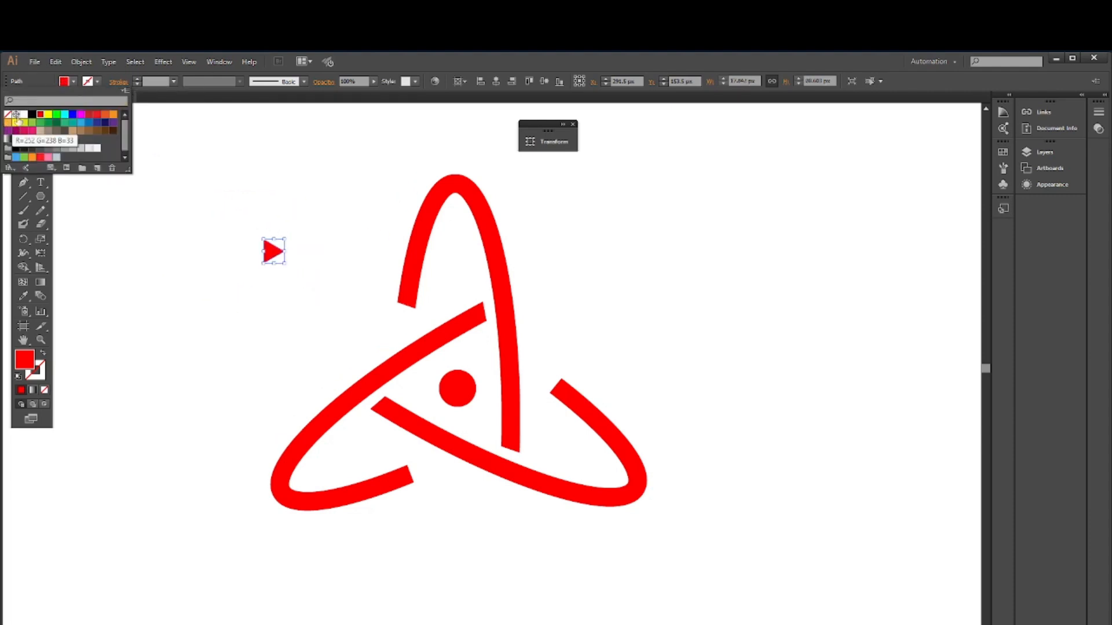
left_click(24, 114)
left_click(272, 257)
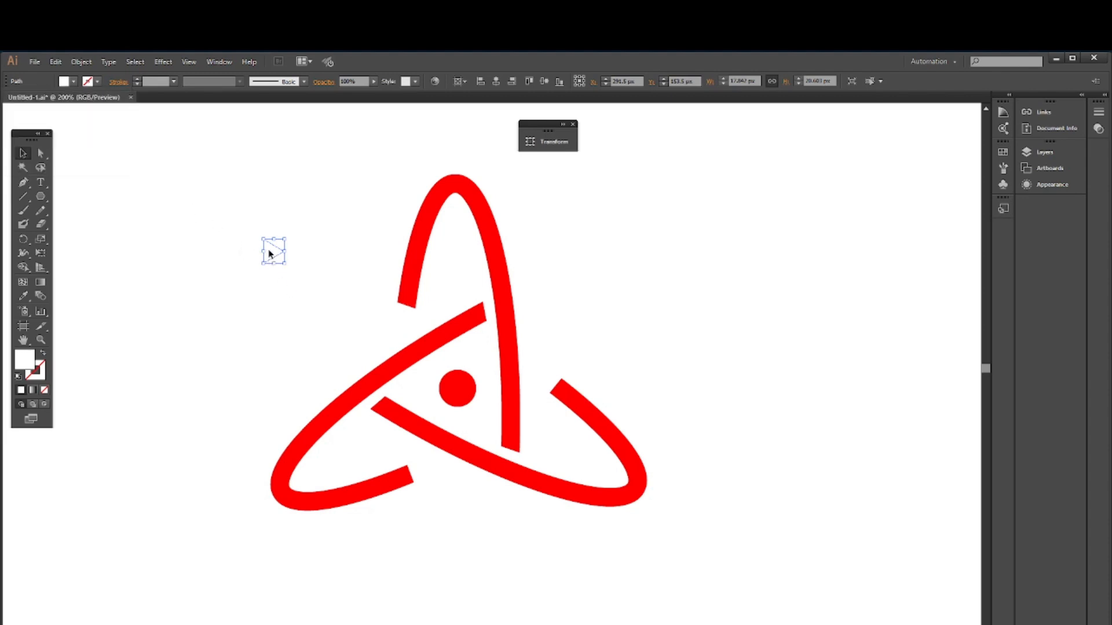
left_click_drag(269, 254, 458, 389)
left_click(563, 320)
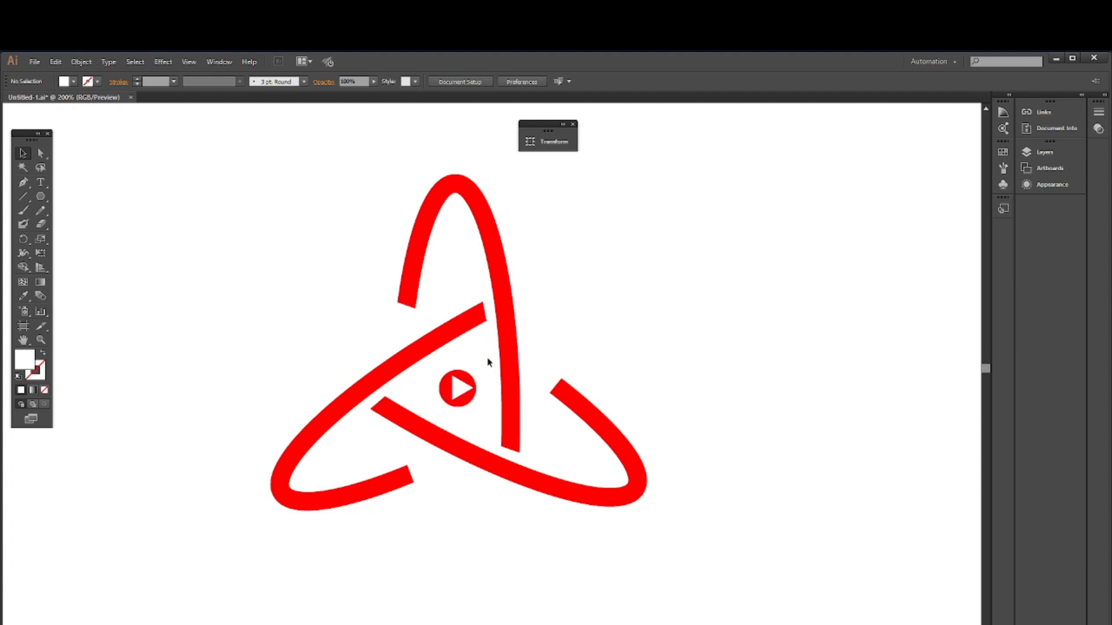
Group all parts of the three-arm motif, including the white triangle, and move the group slightly up on the artboard
key("ctrl+minus")
key("ctrl+minus")
key("ctrl+minus")
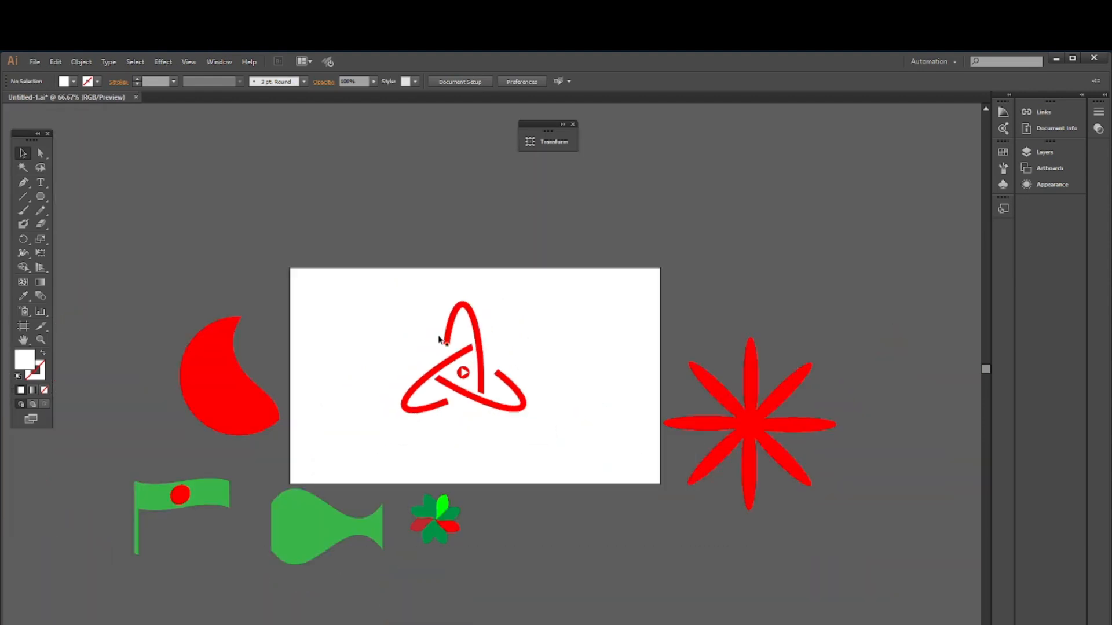
left_click_drag(387, 292, 535, 423)
right_click(492, 397)
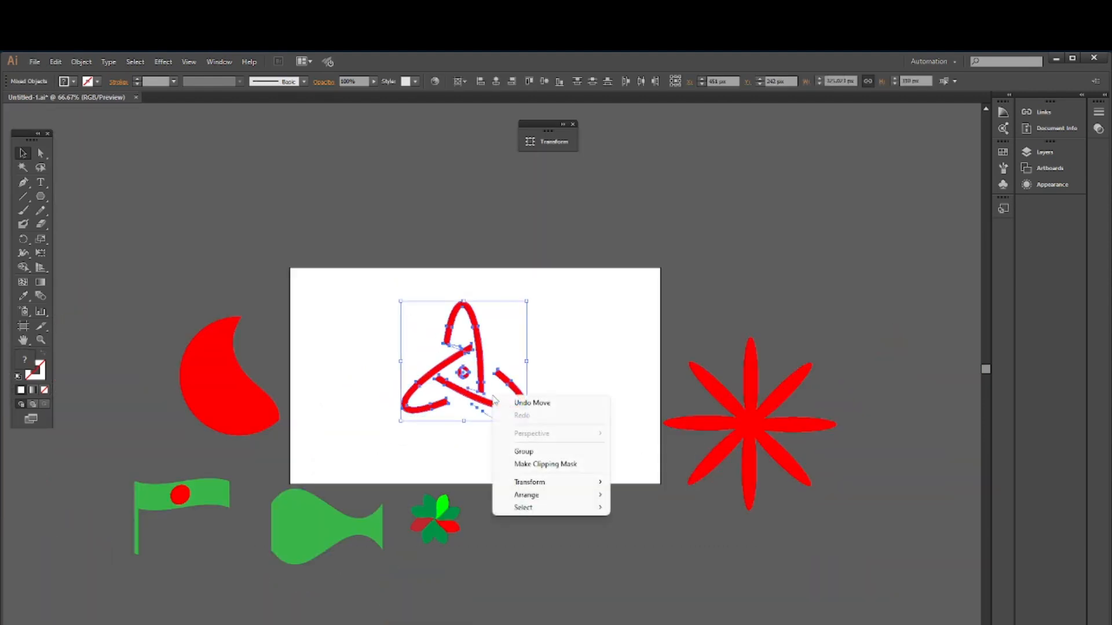
left_click(523, 451)
left_click(573, 330)
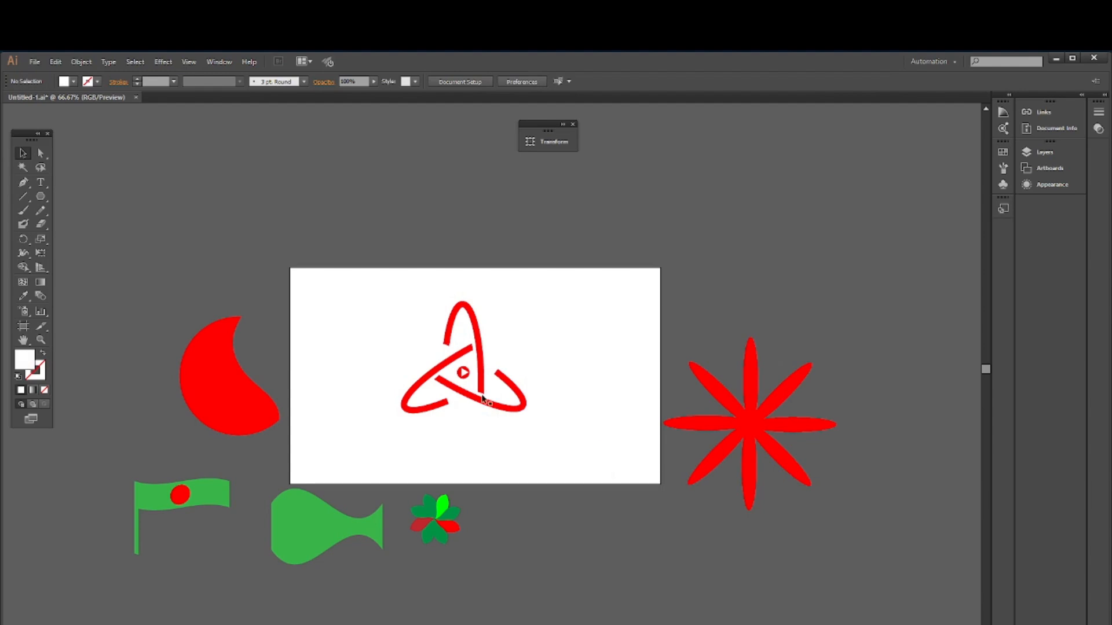
mouse_move(483, 399)
left_mouse_down()
mouse_move(481, 360)
mouse_move(475, 378)
left_mouse_up()
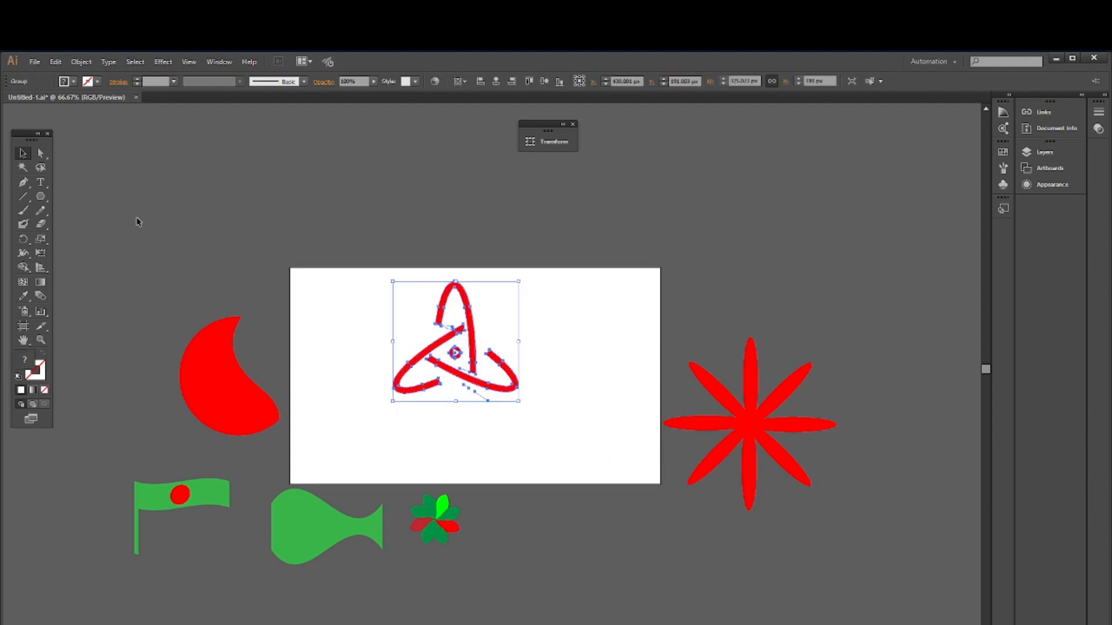
Add the text "Interthec" to the right of the motif and set its font to Montserrat Bold
left_click(38, 182)
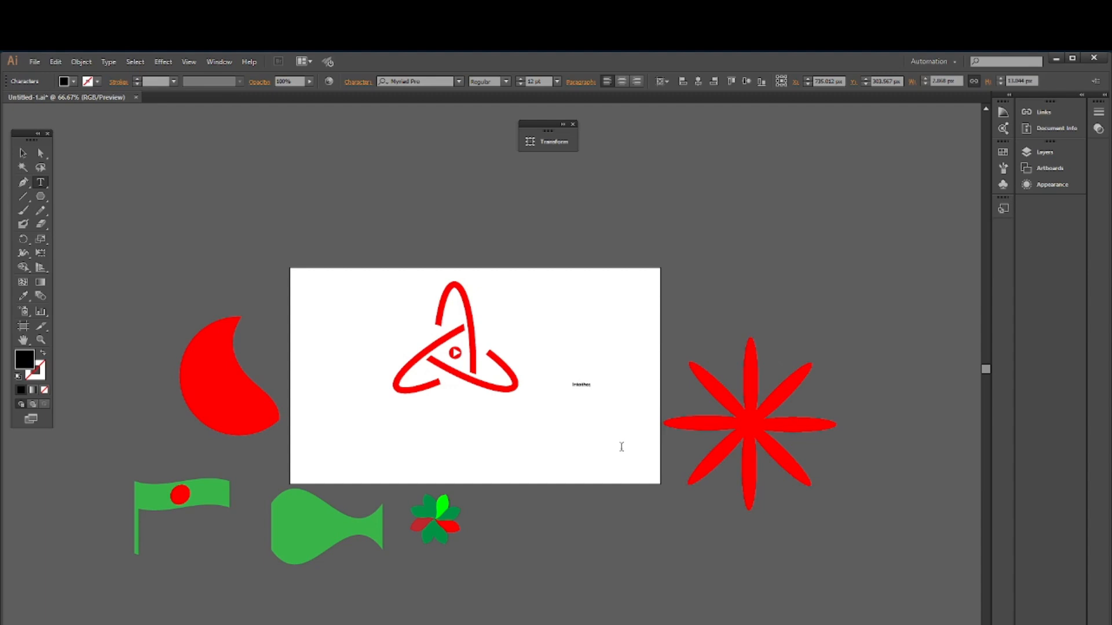
left_click(24, 154)
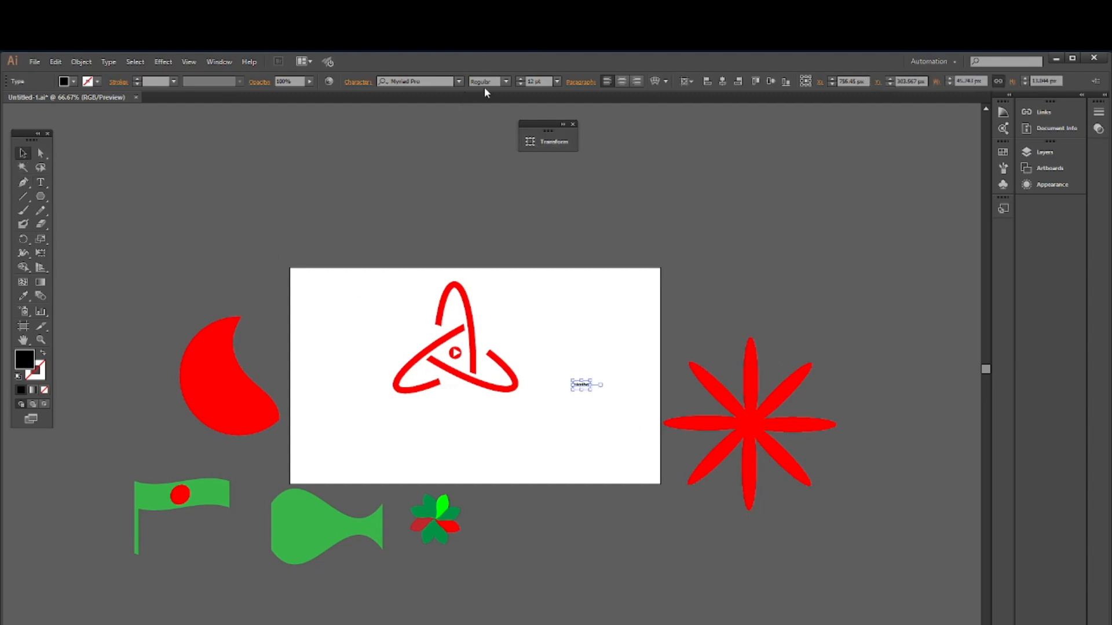
left_click(433, 81)
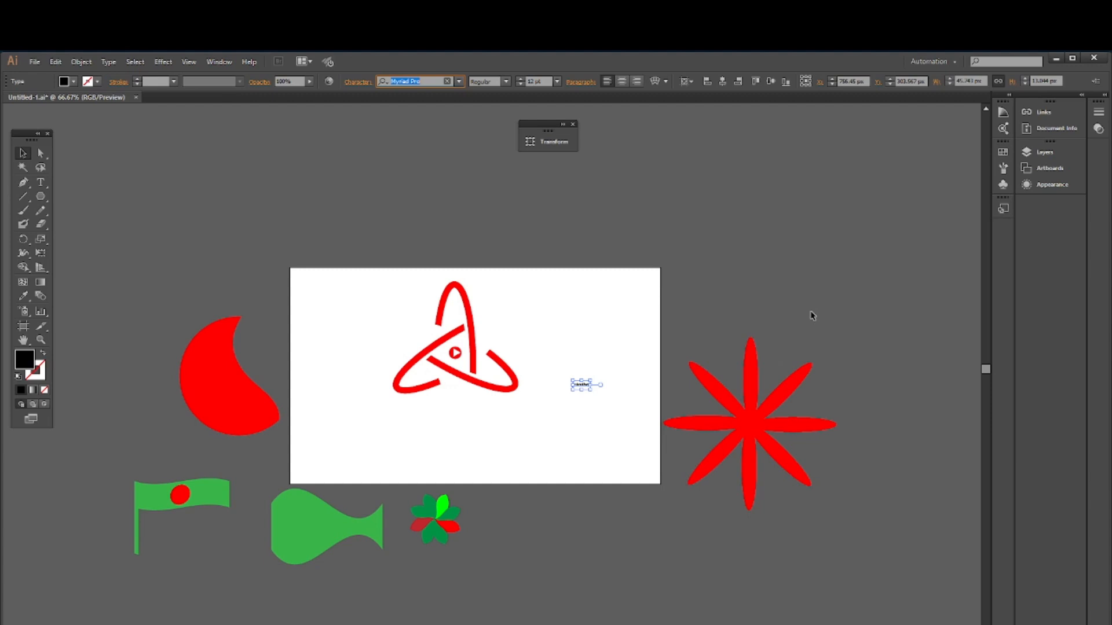
key("BackSpace")
type("boi")
key("BackSpace")
key("BackSpace")
key("BackSpace")
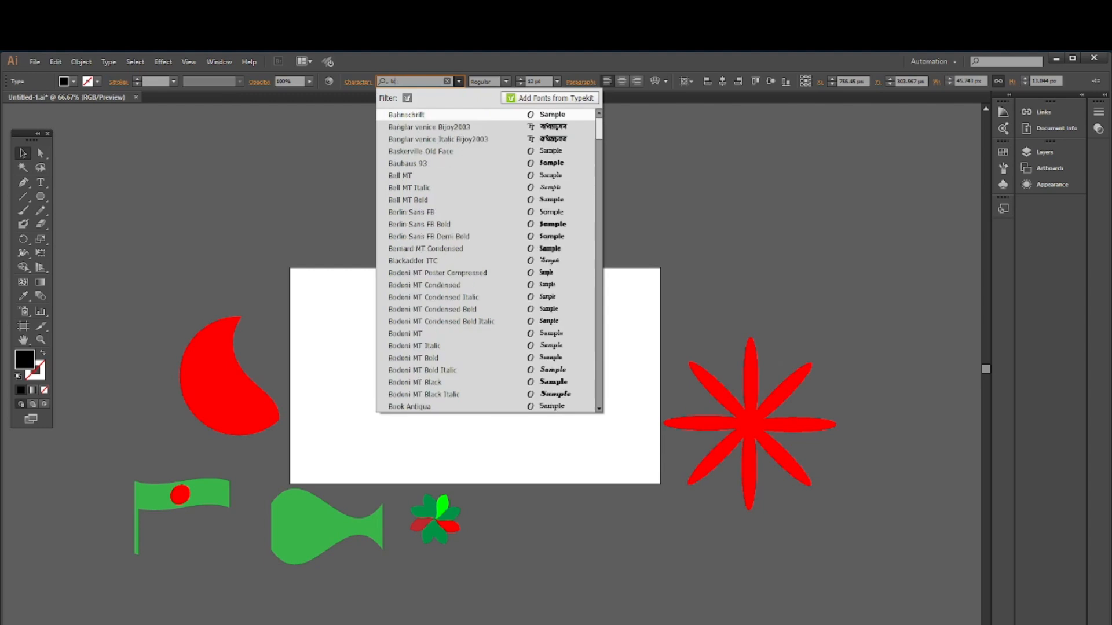
type("mon")
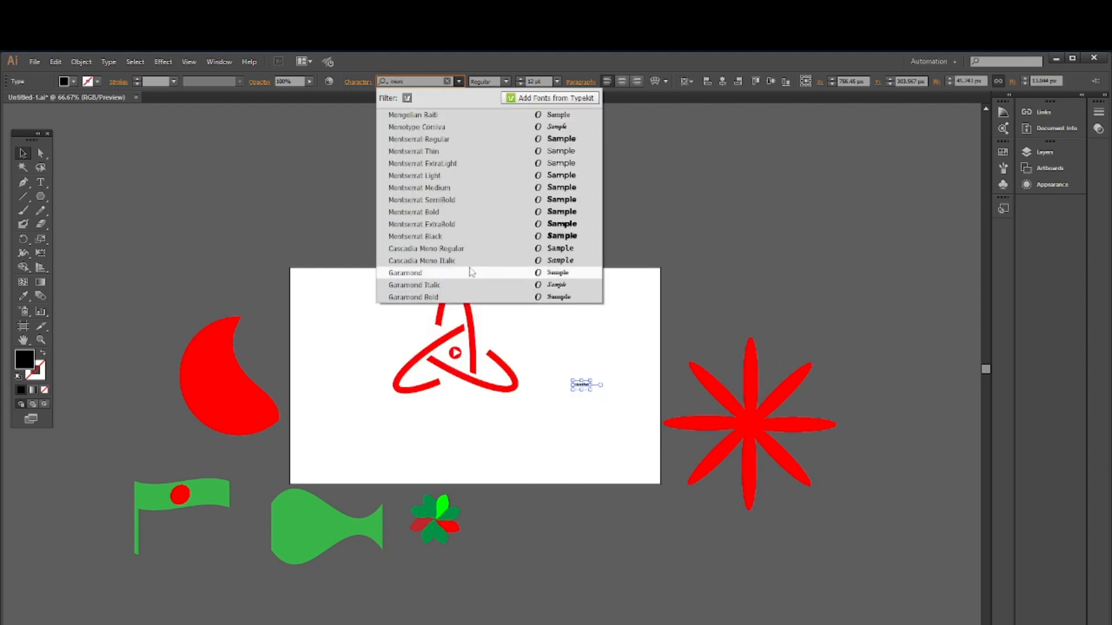
left_click(429, 214)
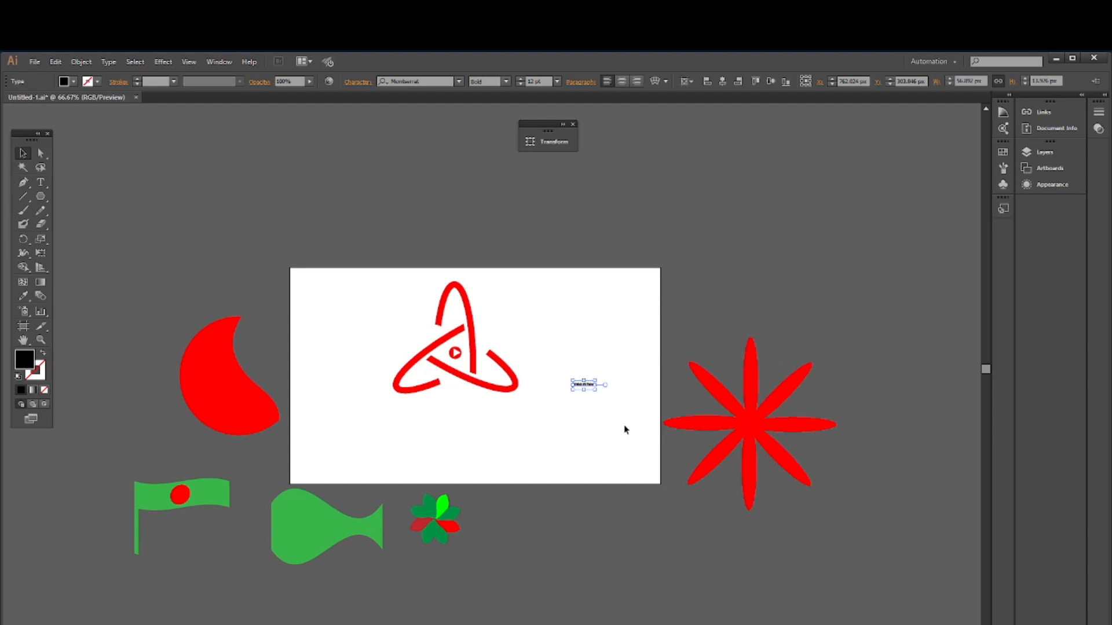
Increase the font size of the Interthec text to 46 pt
left_click(520, 81)
left_click(520, 81)
left_click(520, 80)
left_click(520, 81)
left_click(520, 81)
left_click(520, 81)
left_click(520, 80)
left_click(520, 81)
left_click(520, 81)
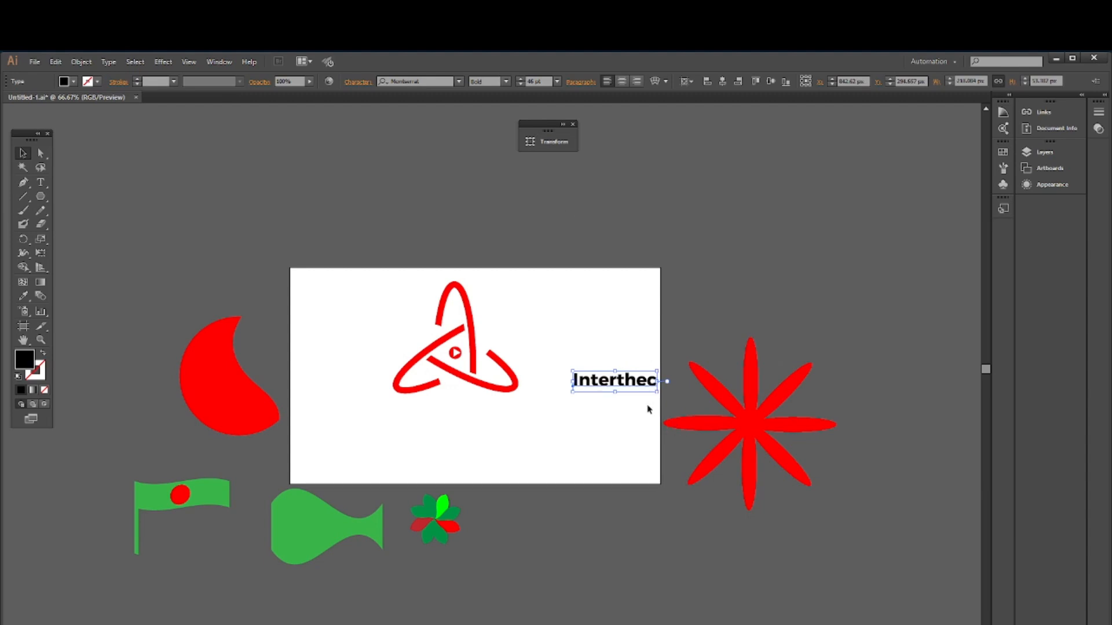
Move the Interthec text beside the motif and scale it to about 82 pt, then shrink the motif to less than half size
left_click_drag(614, 377, 580, 352)
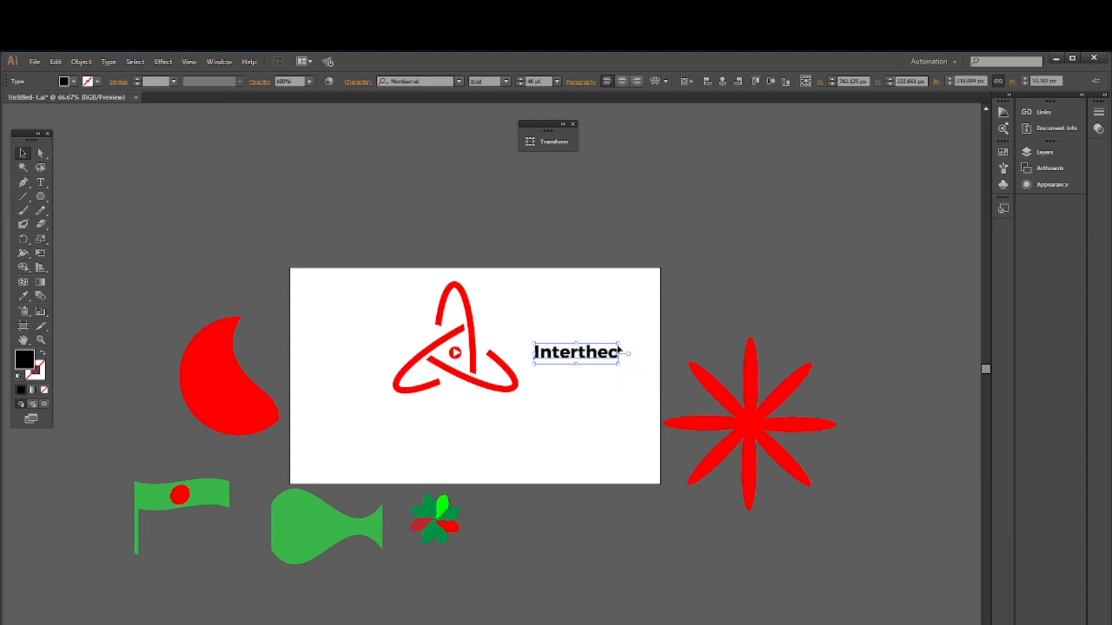
left_click_drag(621, 342, 653, 298)
left_click(469, 375)
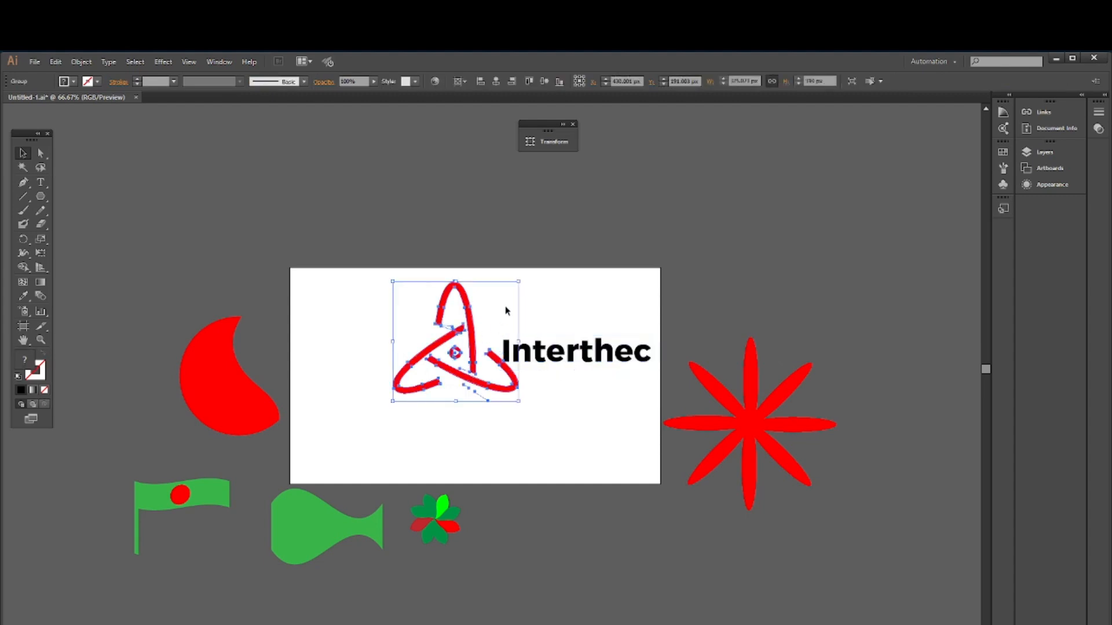
left_click_drag(518, 282, 483, 316)
Duplicate the Interthec text directly below the original and replace the copy's wording with "MEDIA"
left_click_drag(563, 351, 554, 380)
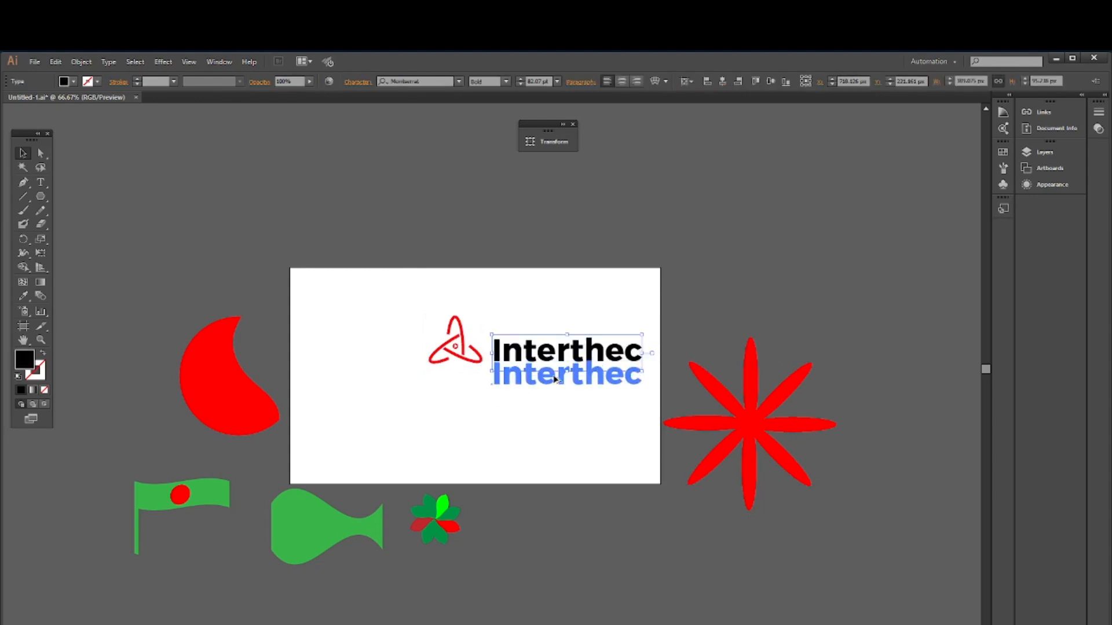
left_click_drag(554, 379, 559, 390)
double_click(641, 382)
key("shift+Left")
key("shift+Left")
key("shift+Left")
key("shift+Left")
key("shift+Left")
key("shift+Left")
key("shift+Left")
key("shift+Left")
key("shift+Left")
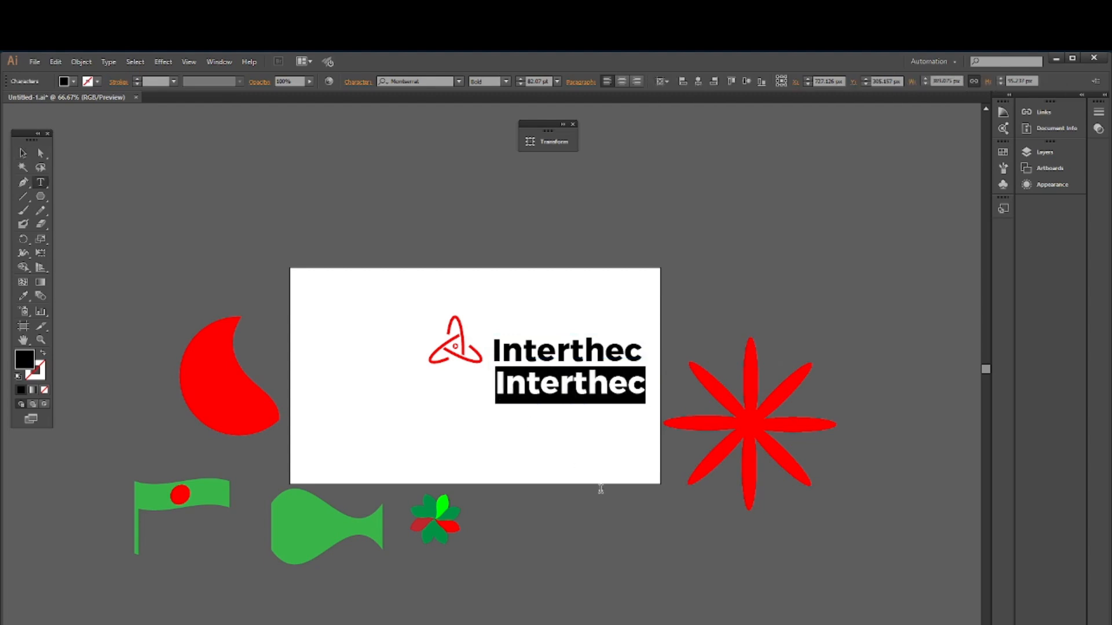
key("BackSpace")
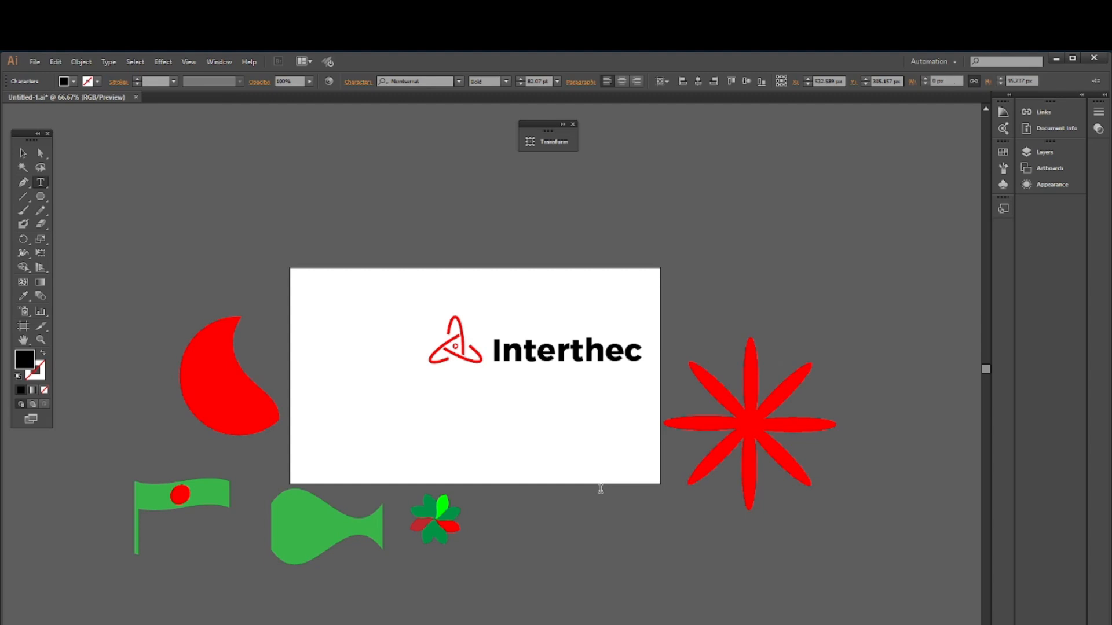
type("MESI")
key("BackSpace")
key("BackSpace")
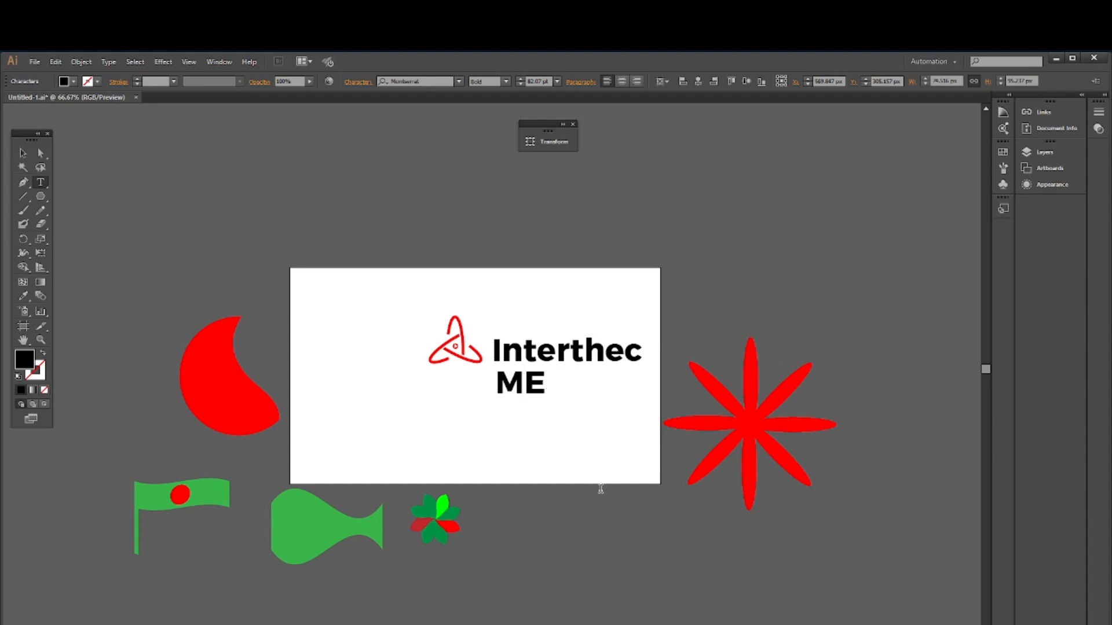
type("DI")
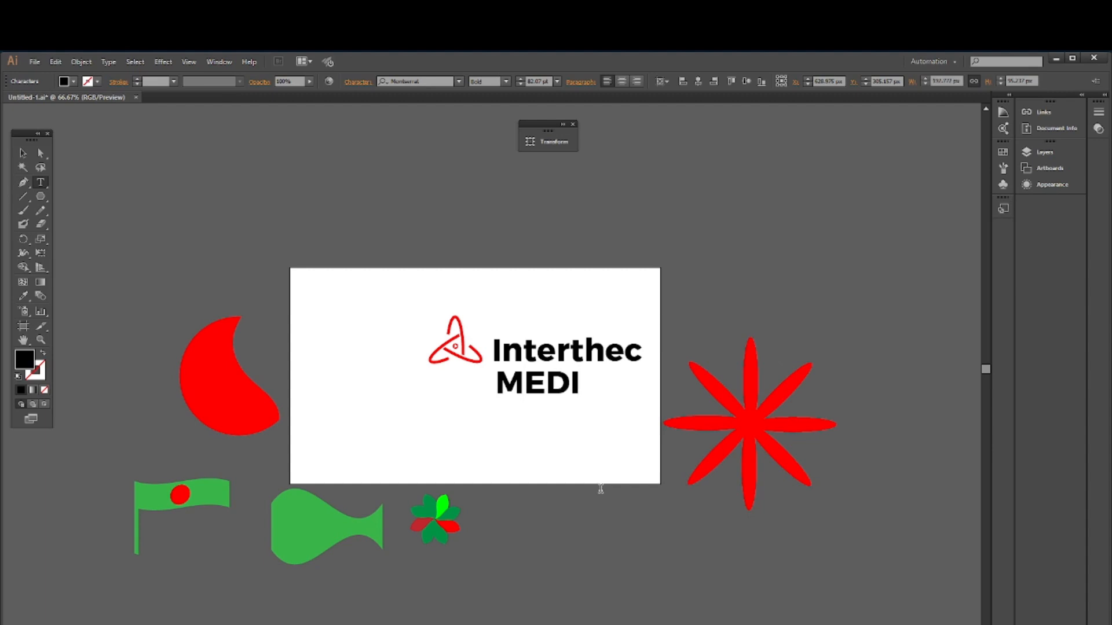
type("A")
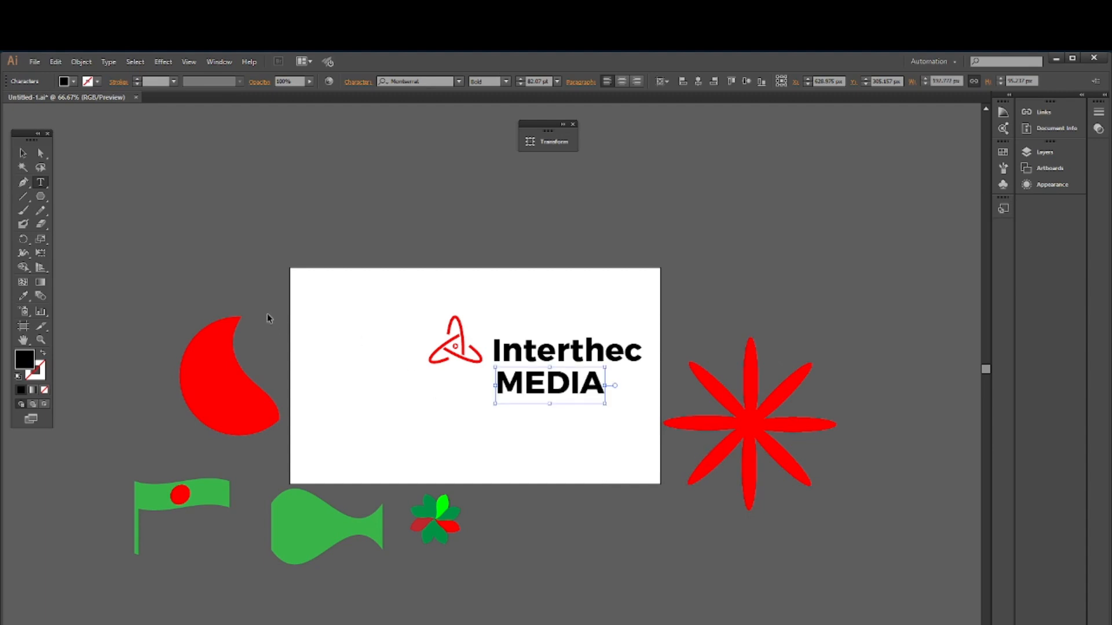
left_click(24, 154)
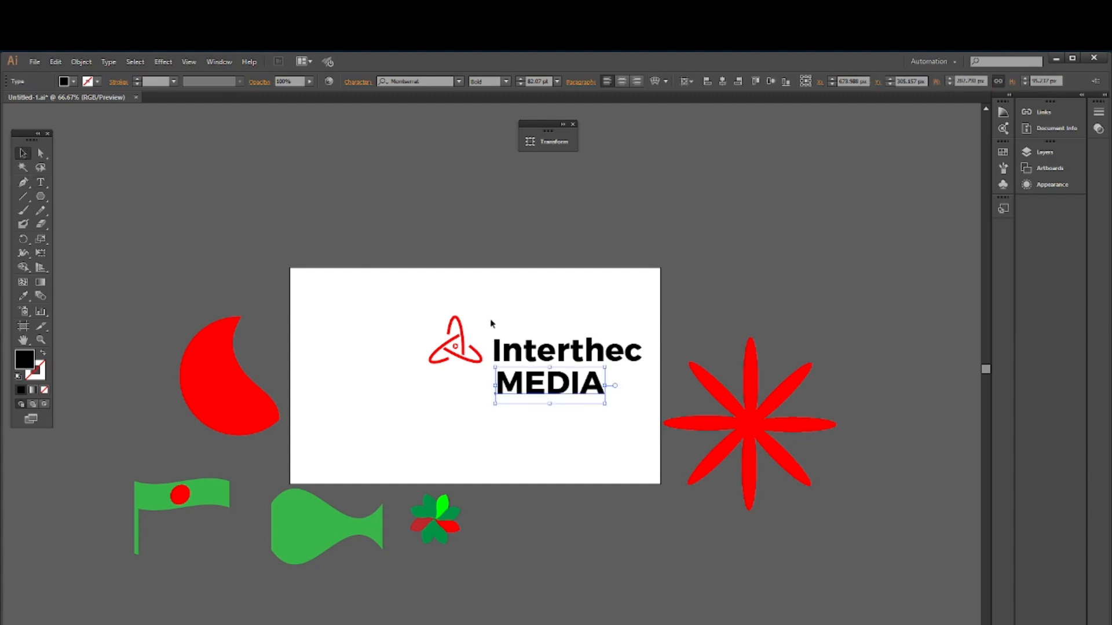
Shift the MEDIA text slightly up and left so it lines up with the start of Interthec
left_click(527, 395)
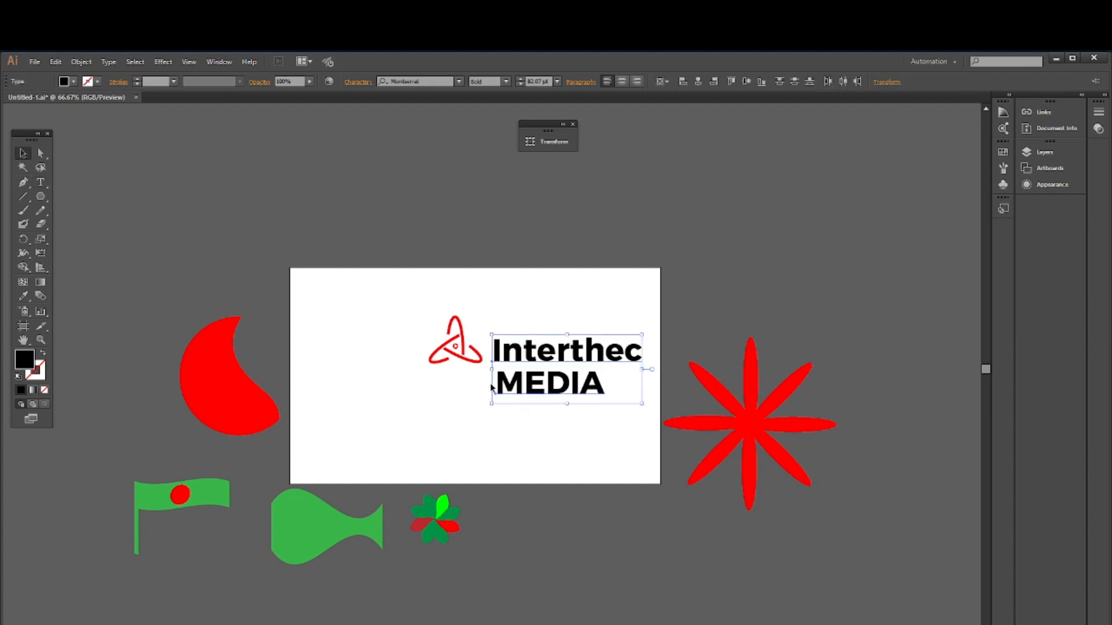
left_click(458, 393)
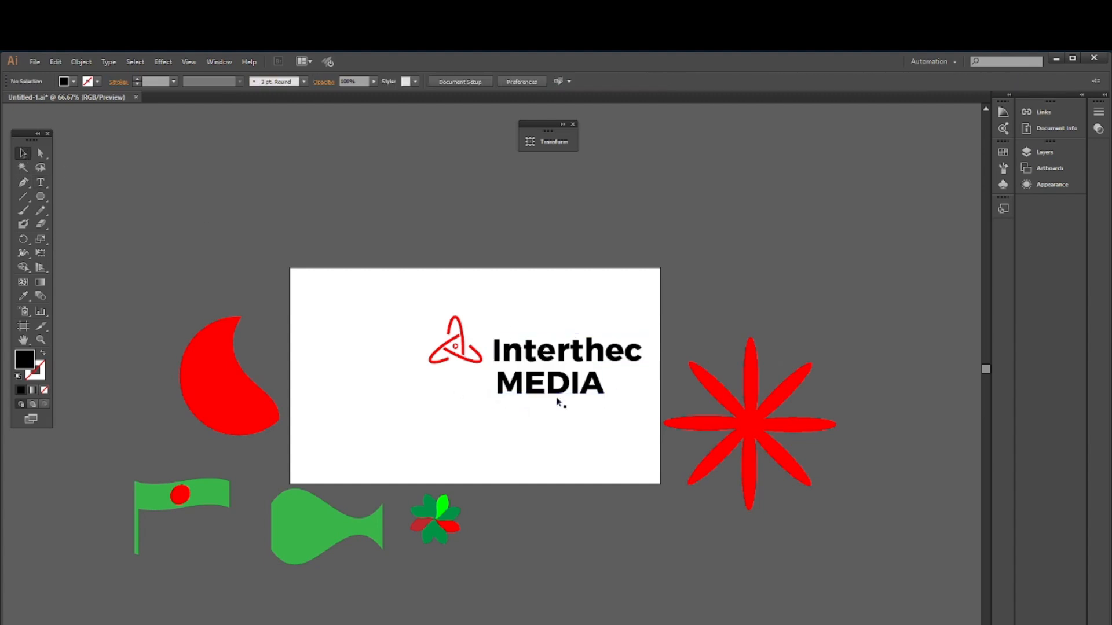
left_click(537, 372)
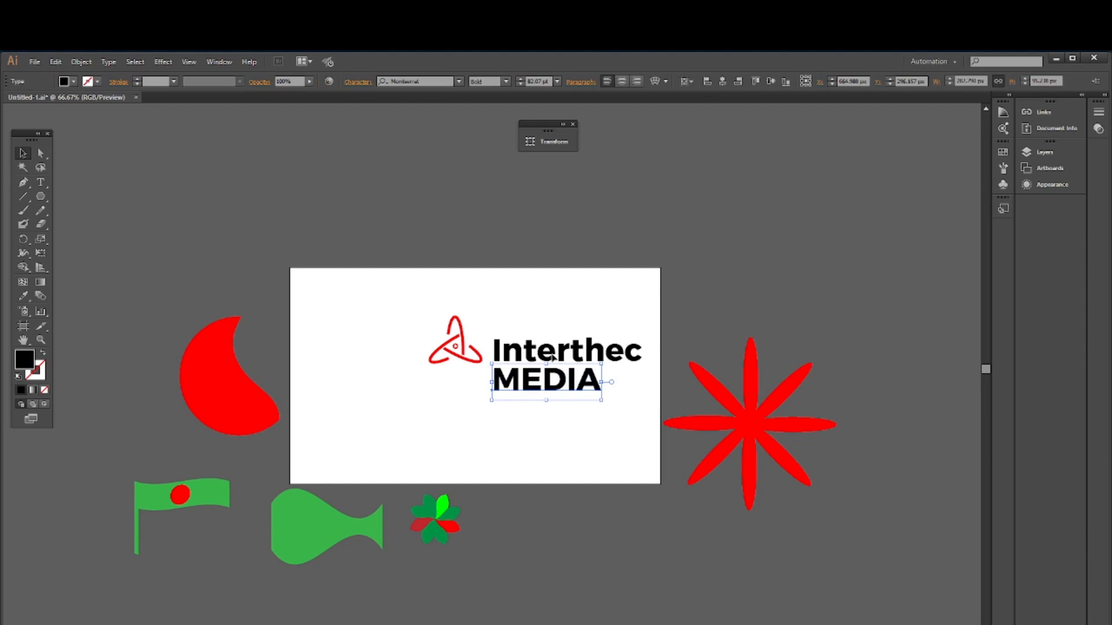
Reduce the Interthec text to 59 pt so that its width matches the MEDIA line
left_click(553, 354)
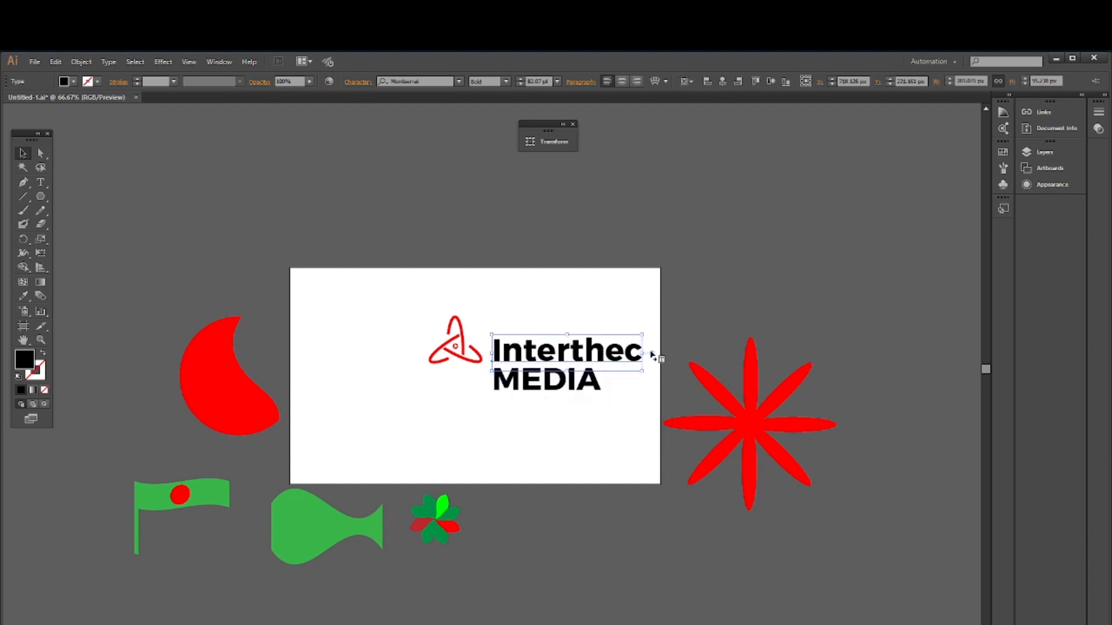
left_click(520, 84)
left_click(520, 83)
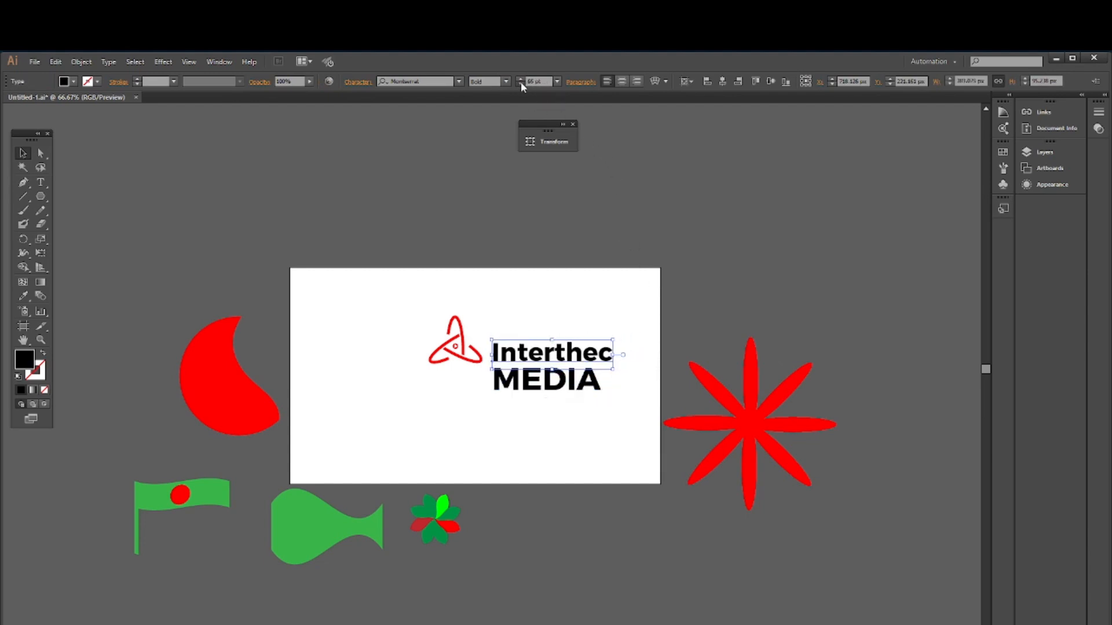
left_click(520, 83)
left_click(520, 83)
left_click(520, 83)
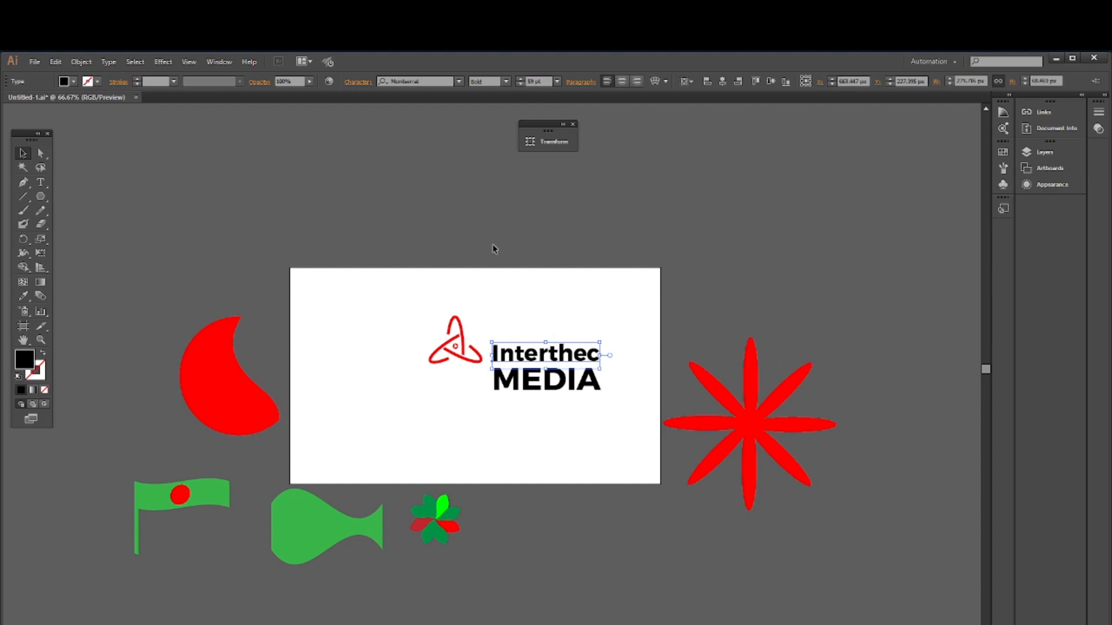
left_click(522, 321)
Colour the Interthec text red by sampling the motif with the Eyedropper, and deselect the text
left_click(521, 354)
left_click(24, 295)
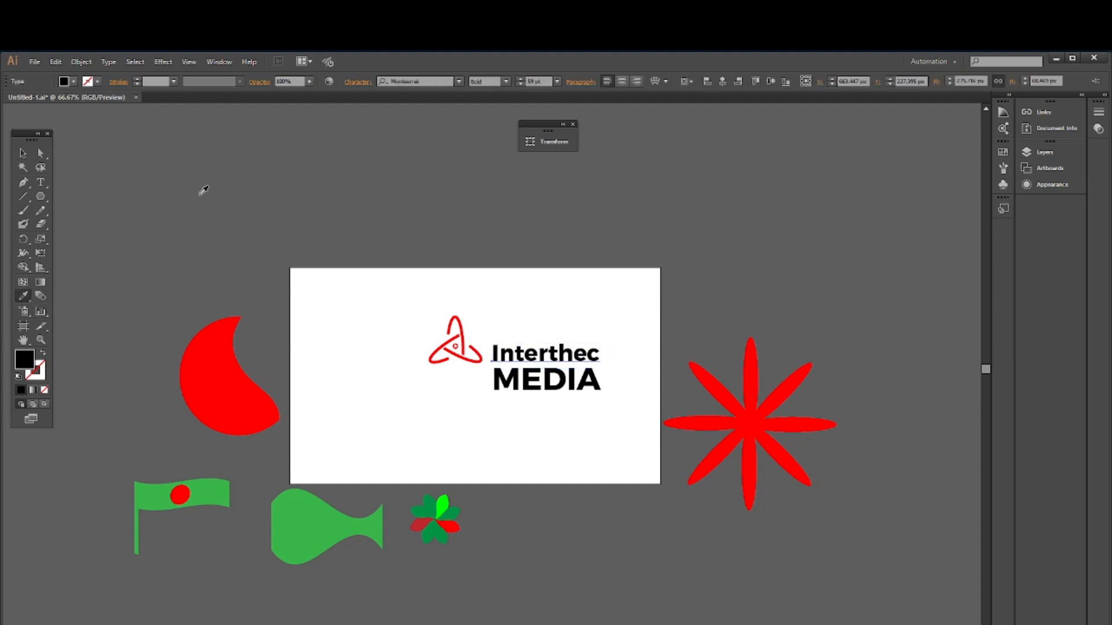
left_click(457, 318)
left_click(24, 153)
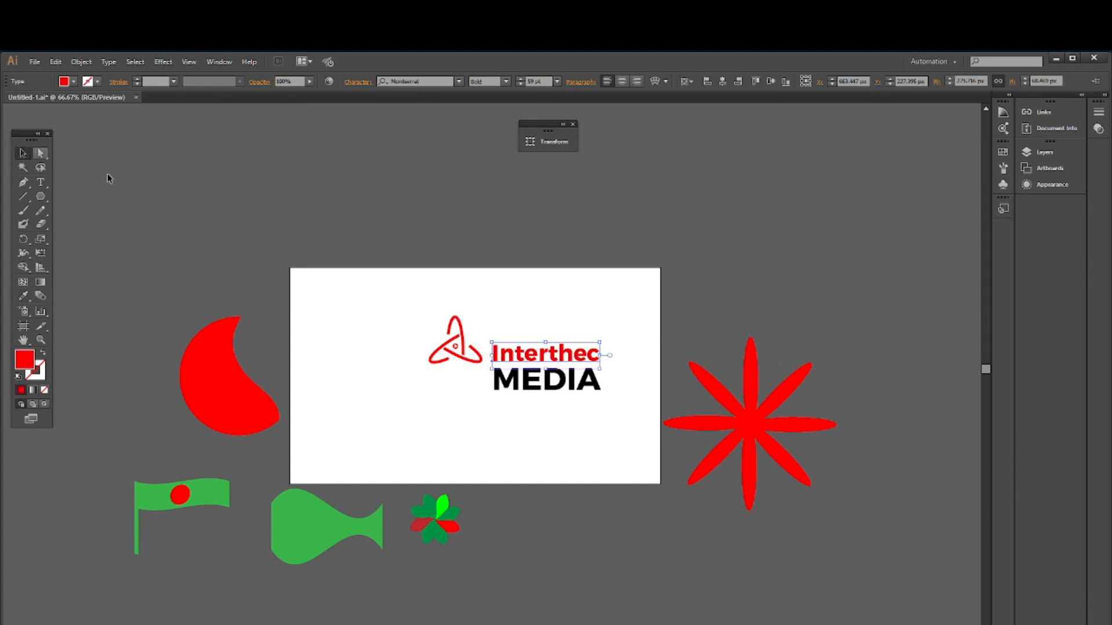
left_click(612, 488)
Give the MEDIA text the motif's red colour with the Eyedropper and deselect it
left_click(547, 386)
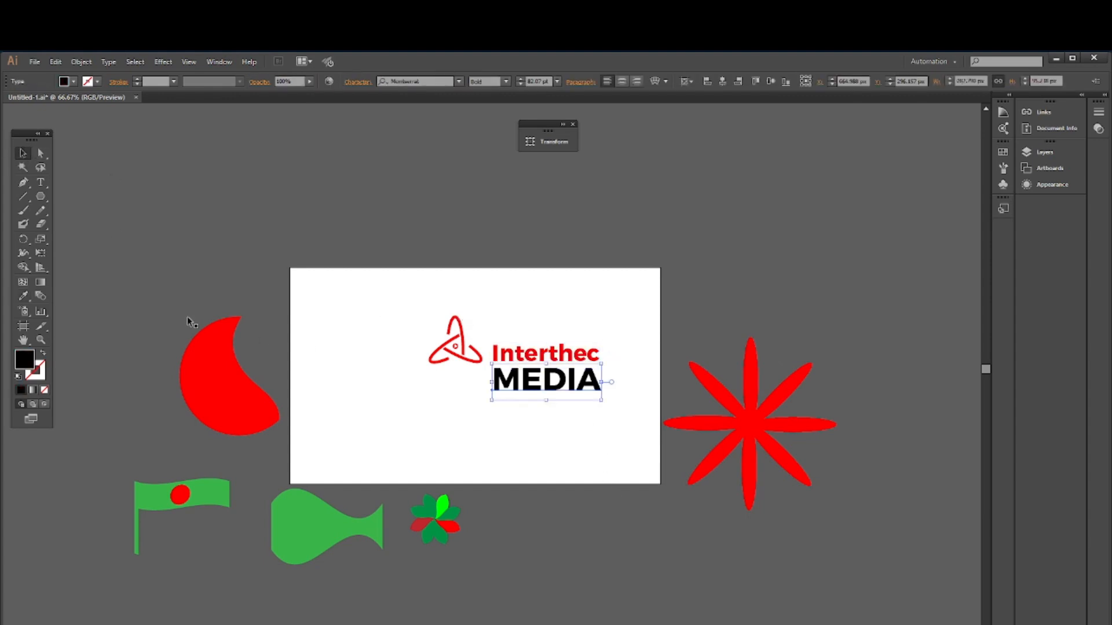
left_click(24, 297)
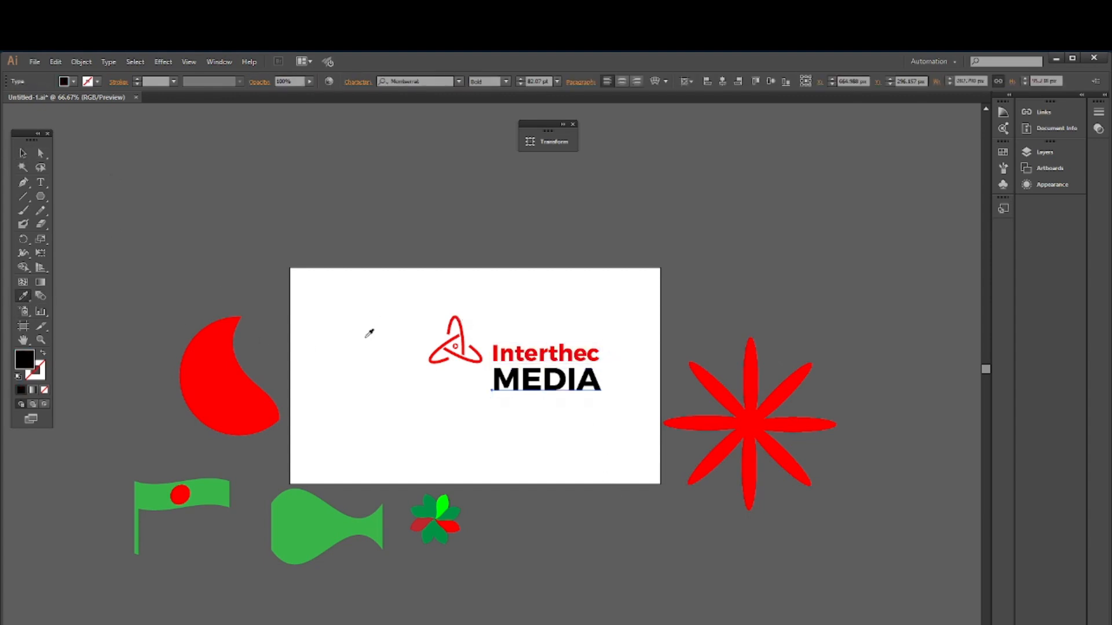
left_click(447, 341)
key("v")
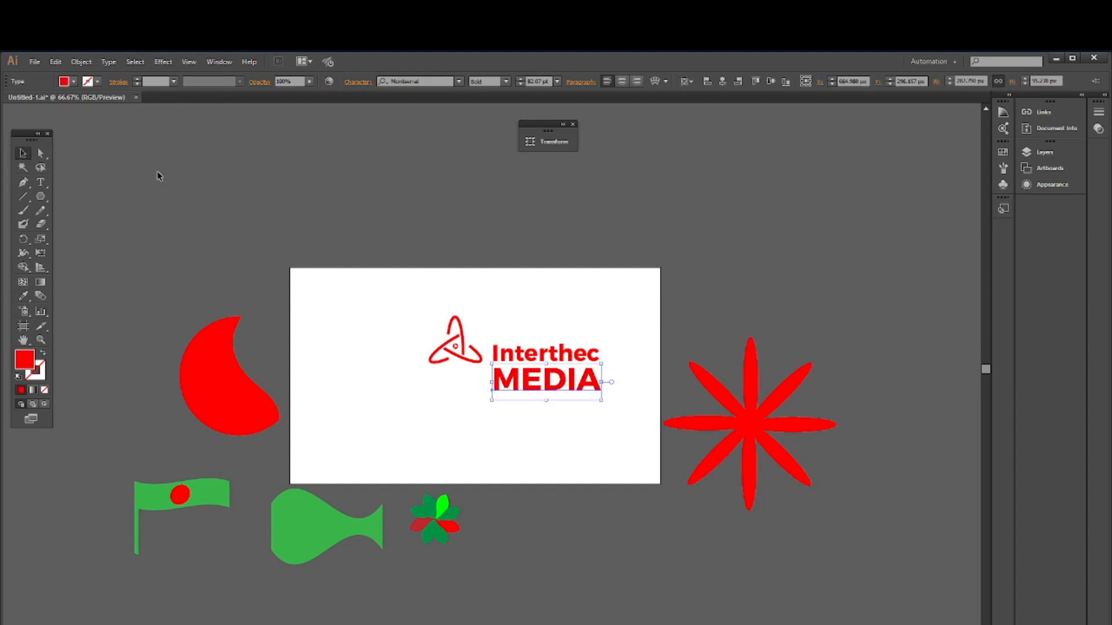
left_click(301, 268)
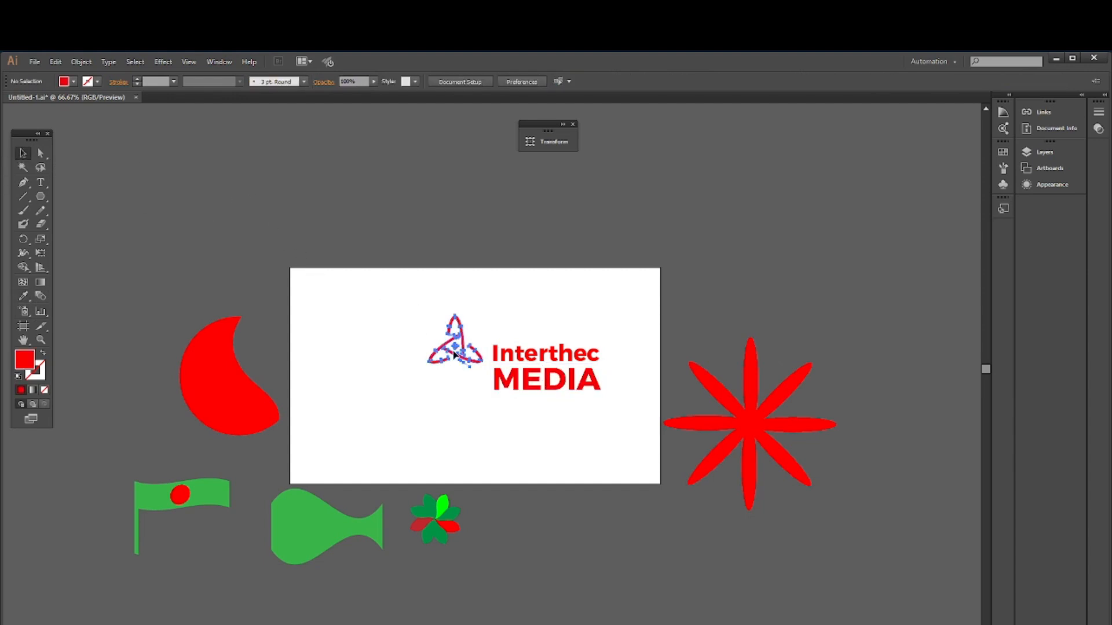
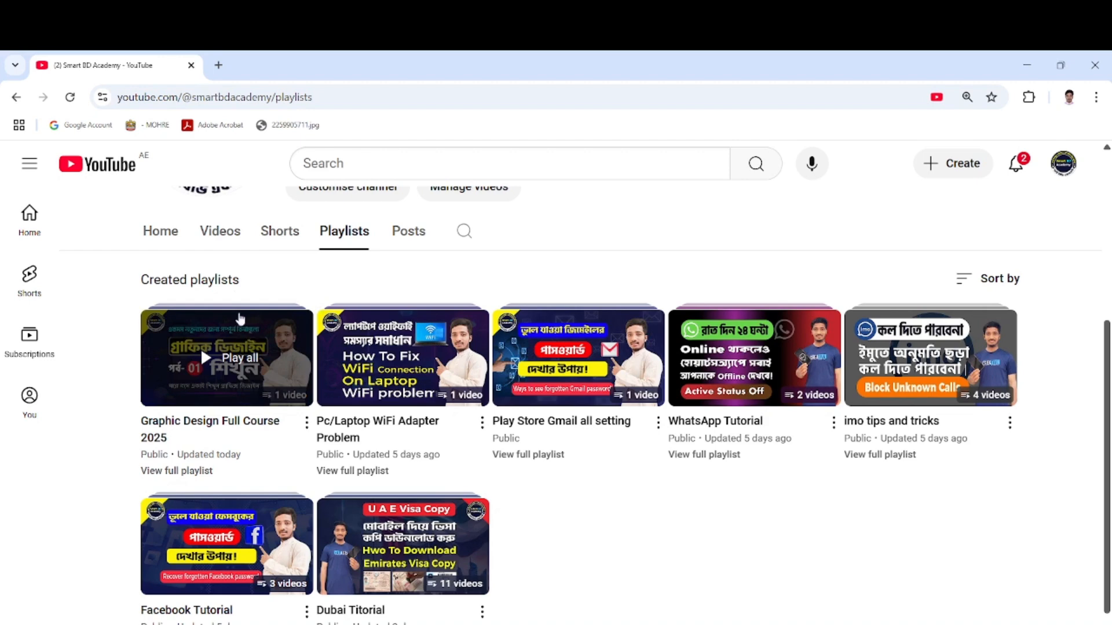
Switch back to Illustrator, move the Interthec MEDIA logo off the artboard to just below its lower edge, and deselect it
left_click(1032, 68)
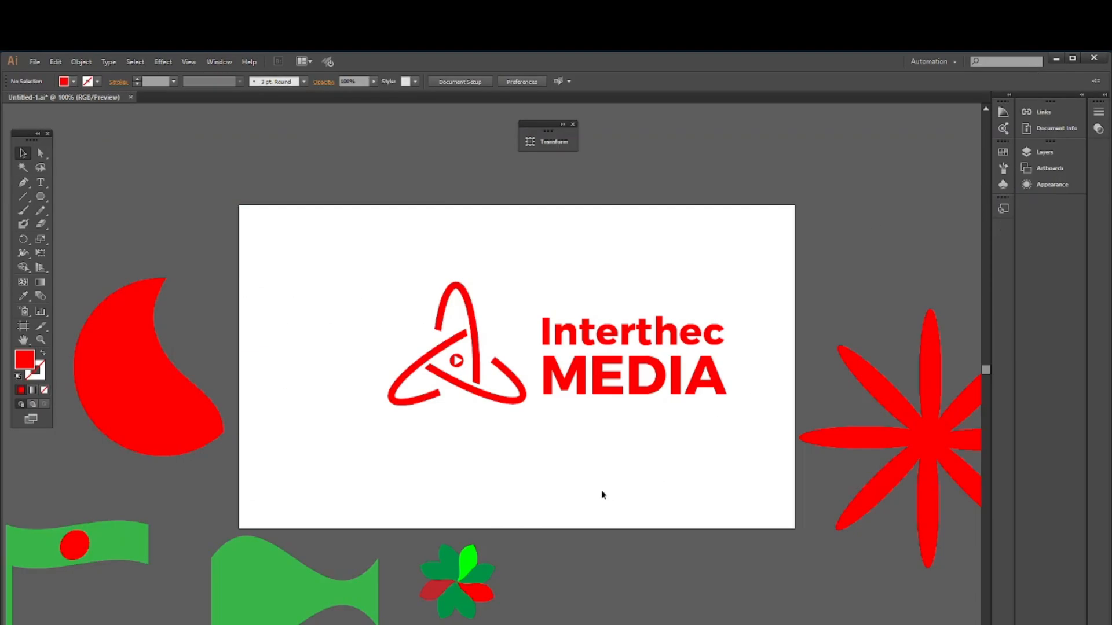
scroll(416, 489, "down", 1)
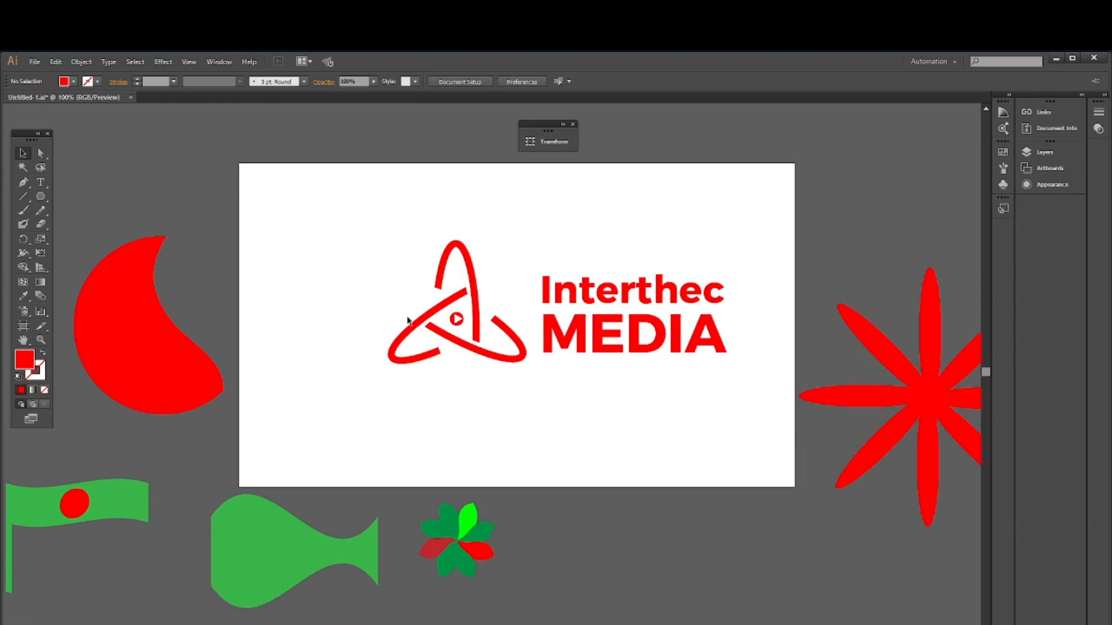
left_click(585, 338)
left_click_drag(622, 340, 706, 595)
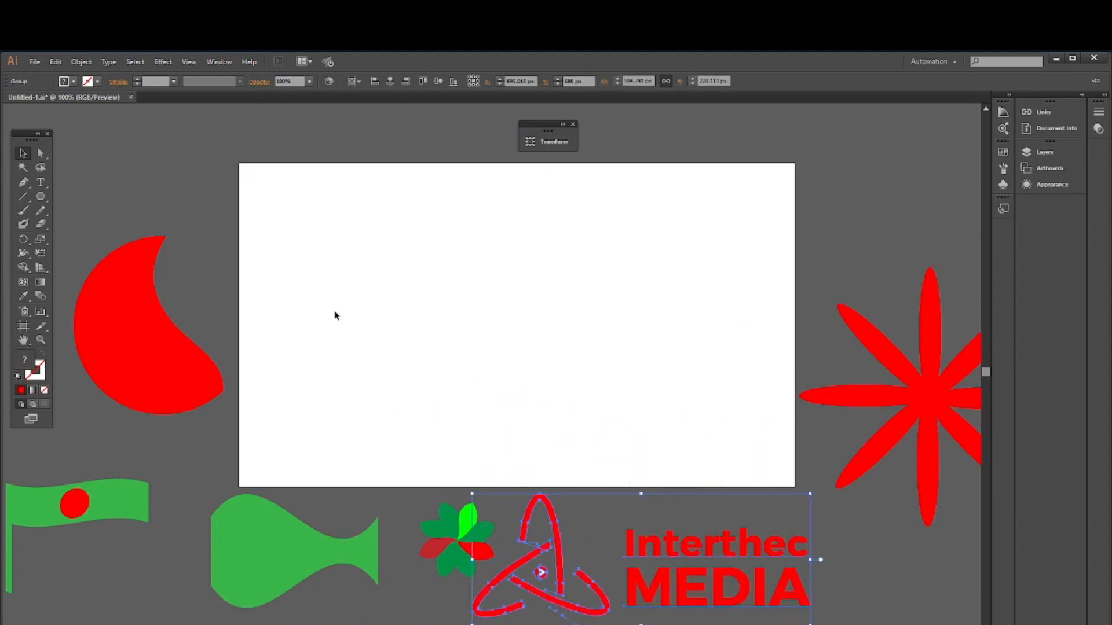
left_click(107, 226)
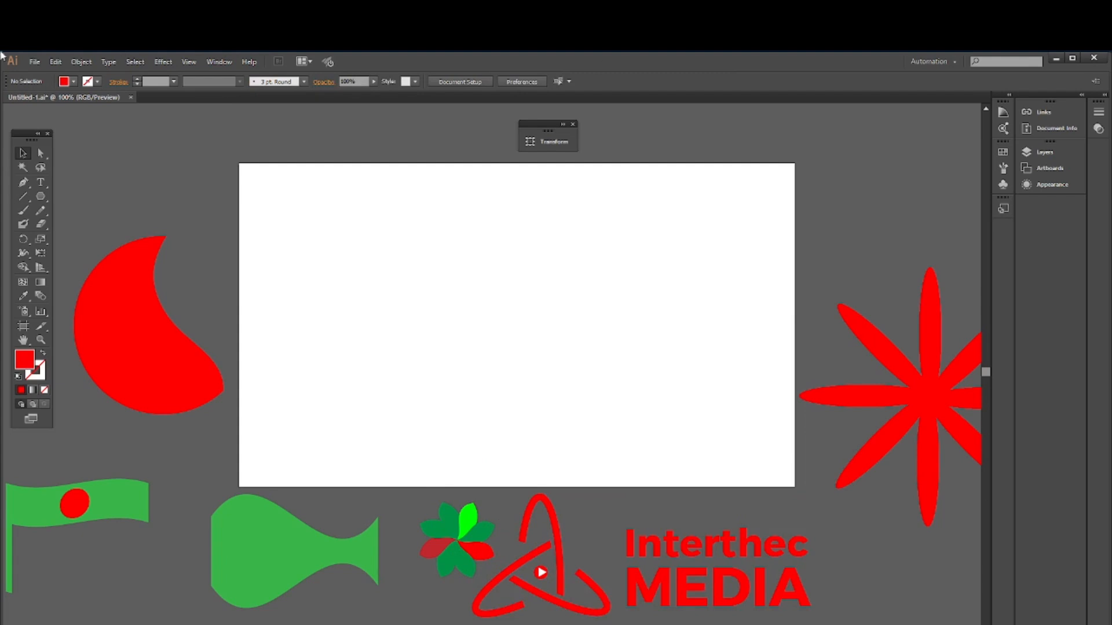
Draw a red circle about 320 px in diameter with the Ellipse tool and move it near the middle of the artboard
left_click_drag(42, 203, 81, 224)
left_click_drag(456, 277, 548, 358)
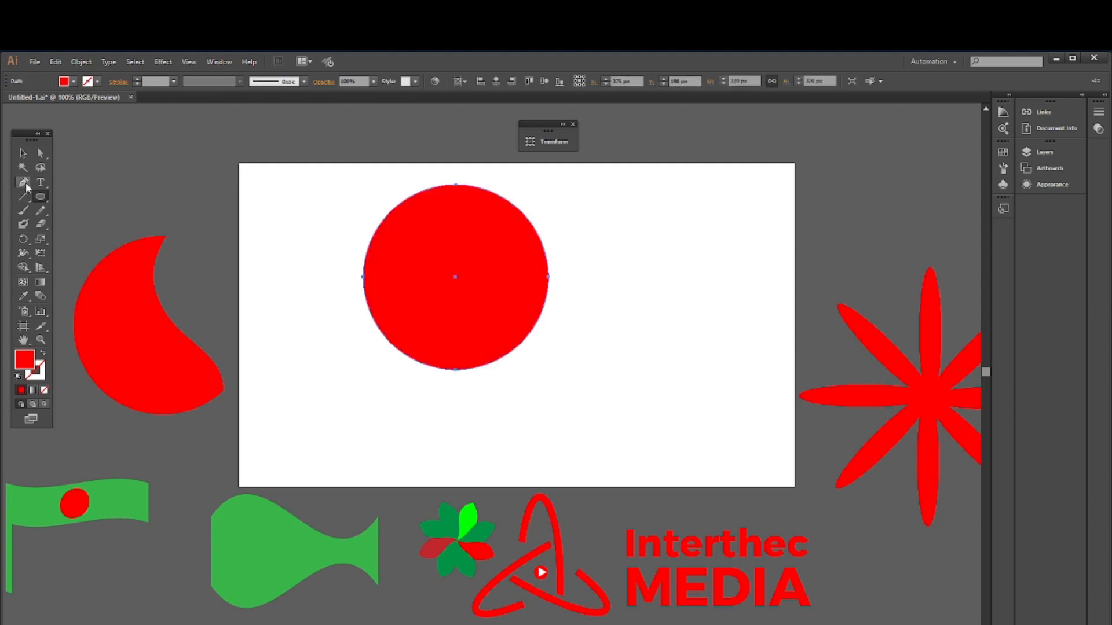
left_click(23, 153)
left_click_drag(435, 280, 468, 308)
left_click(309, 271)
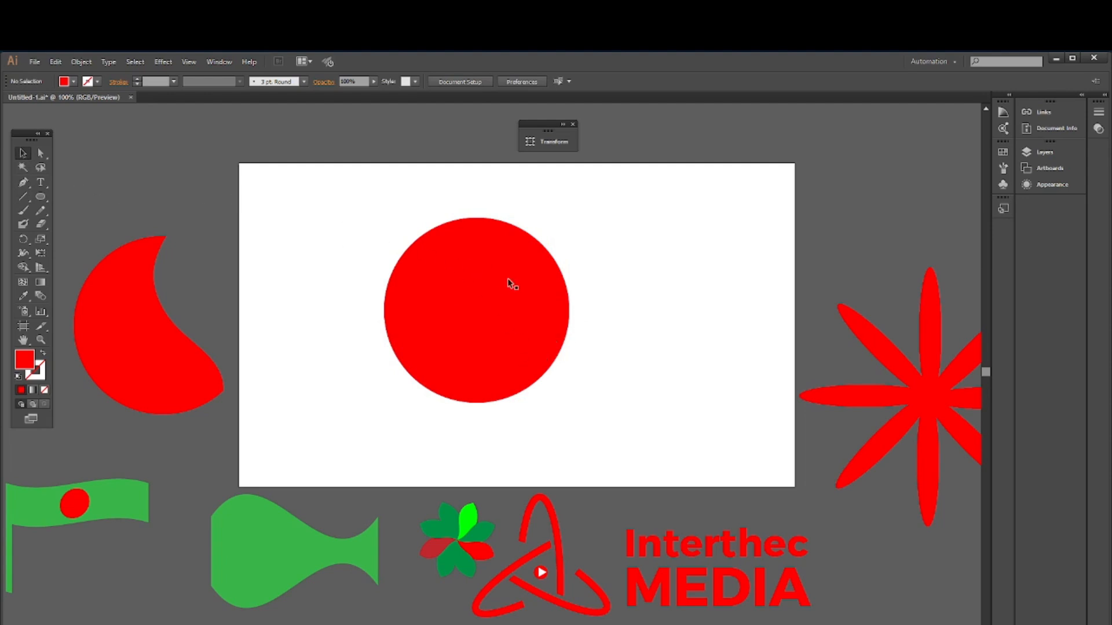
left_click_drag(509, 287, 512, 311)
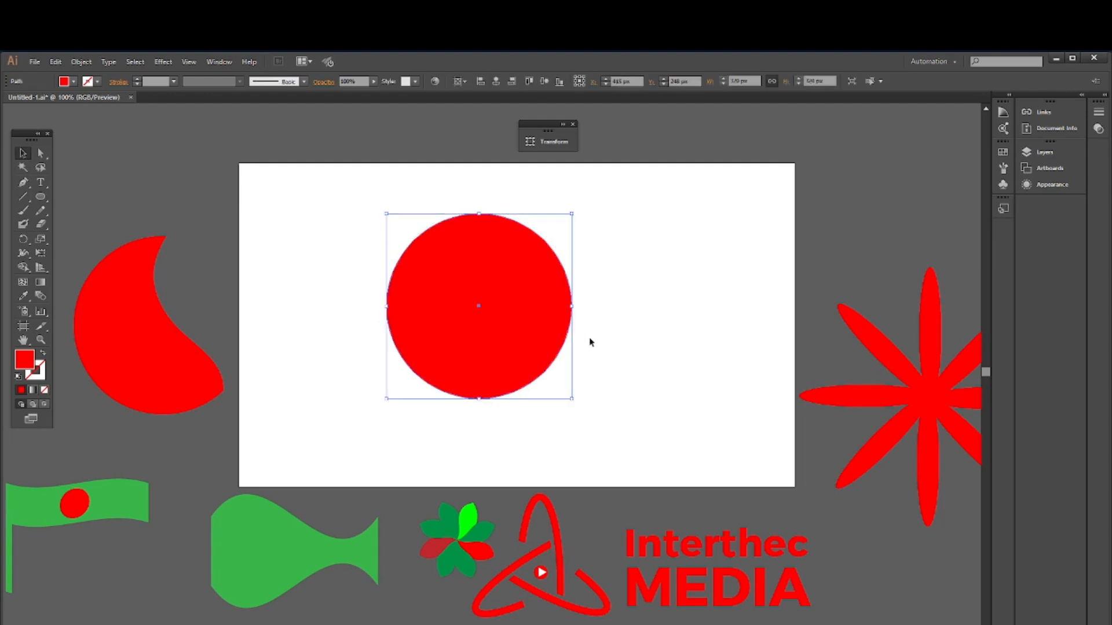
Duplicate the red circle in place and scale the copy down around its centre to about 246 px
key("a")
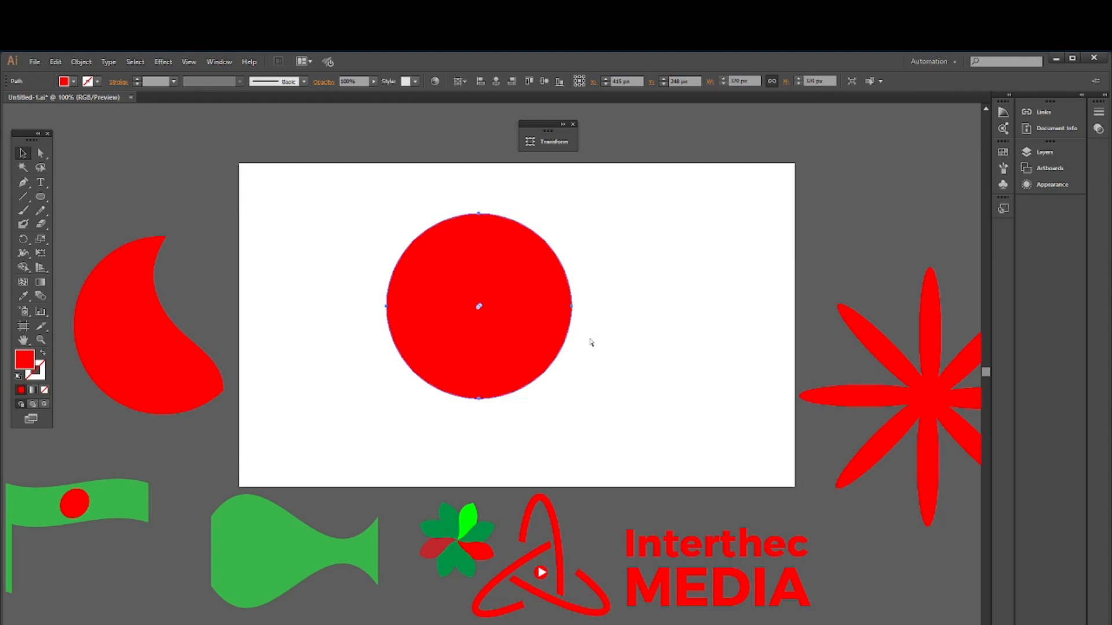
key("v")
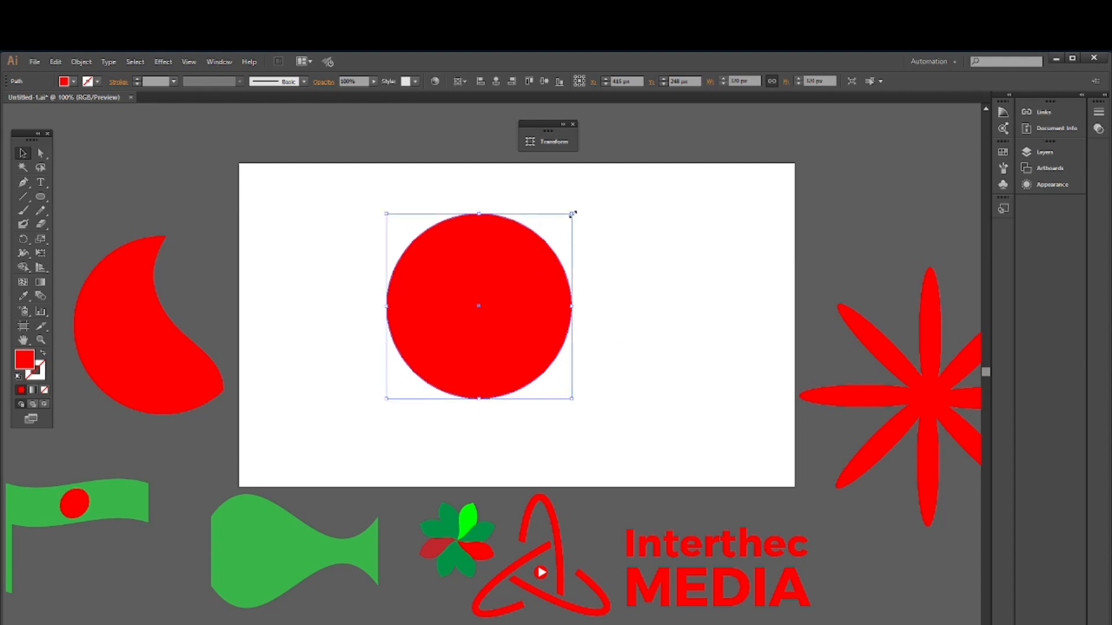
left_click_drag(571, 214, 571, 239)
Try green and yellow fills on the inner circle, settle on blue, and deselect it
left_click(66, 82)
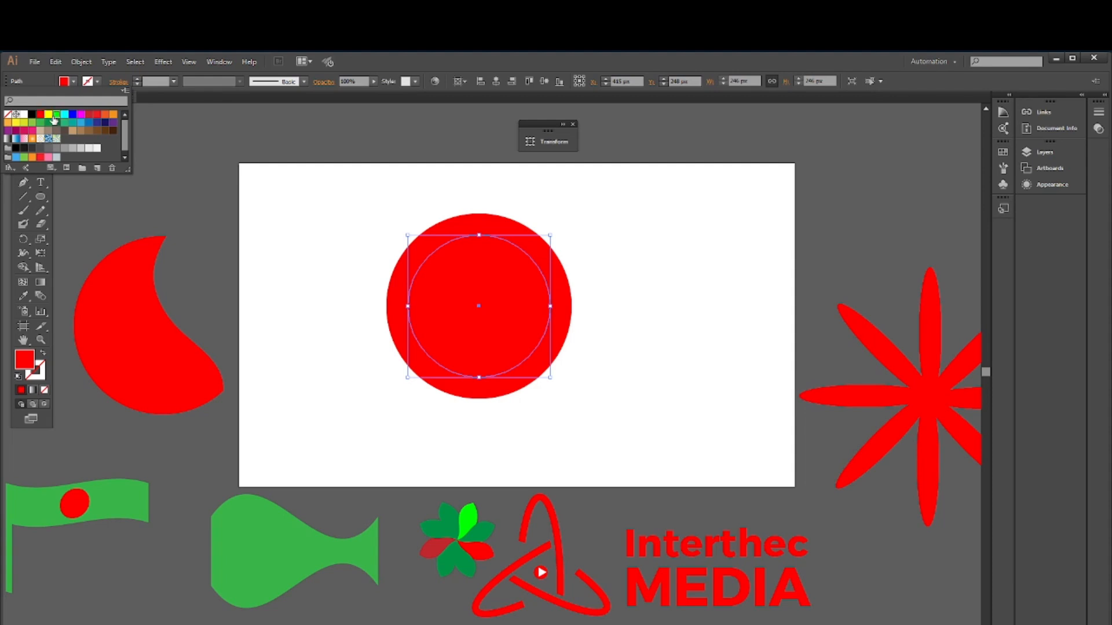
left_click(56, 114)
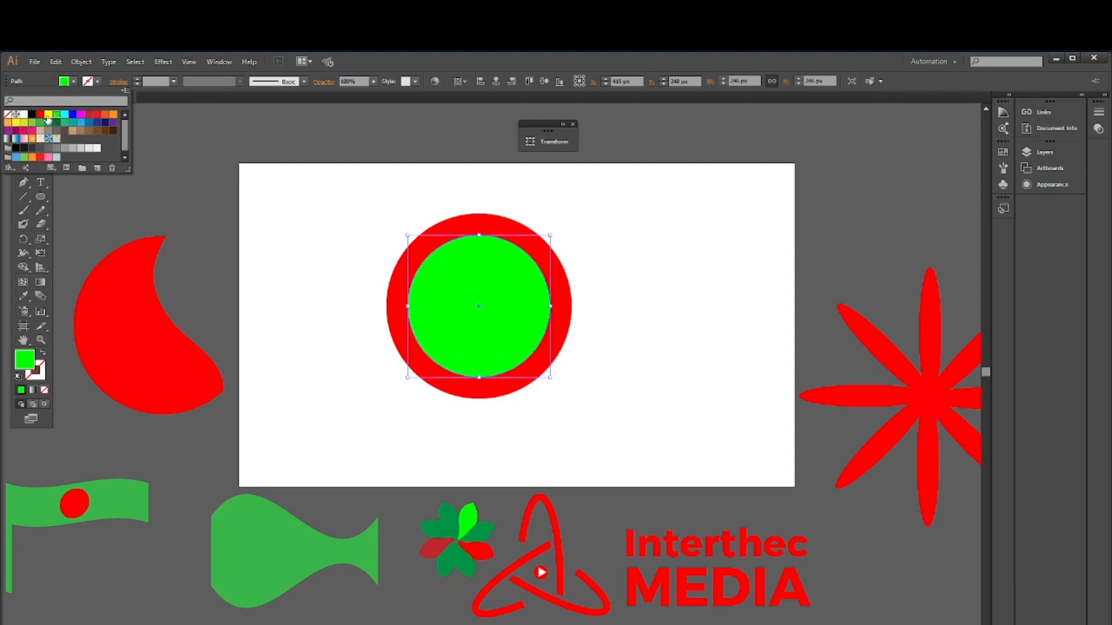
left_click(49, 114)
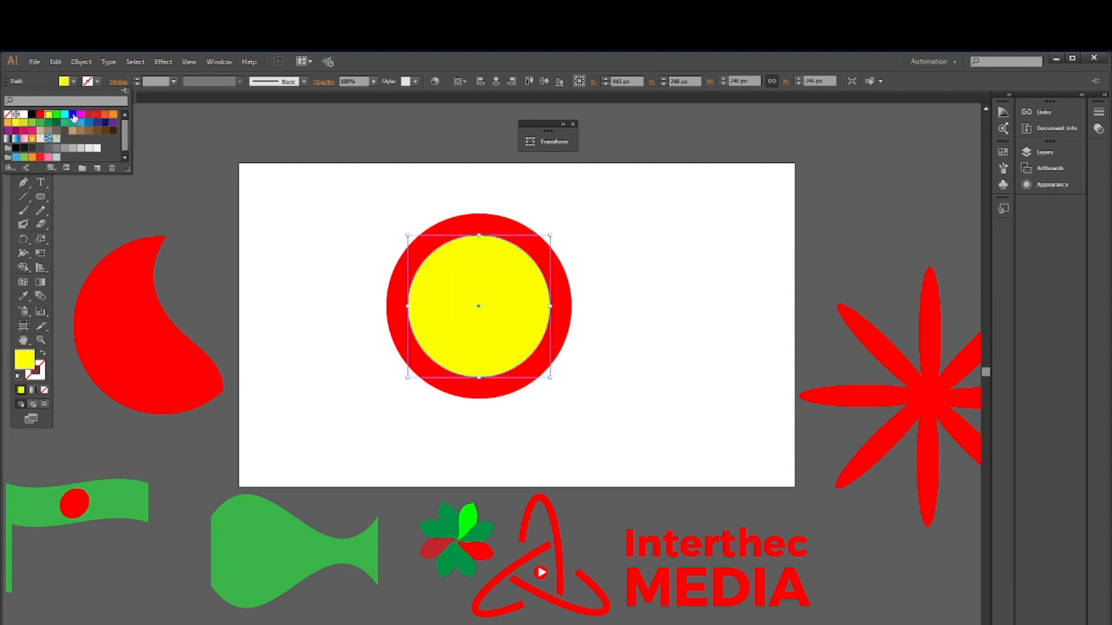
left_click(73, 115)
left_click(267, 212)
left_click(270, 215)
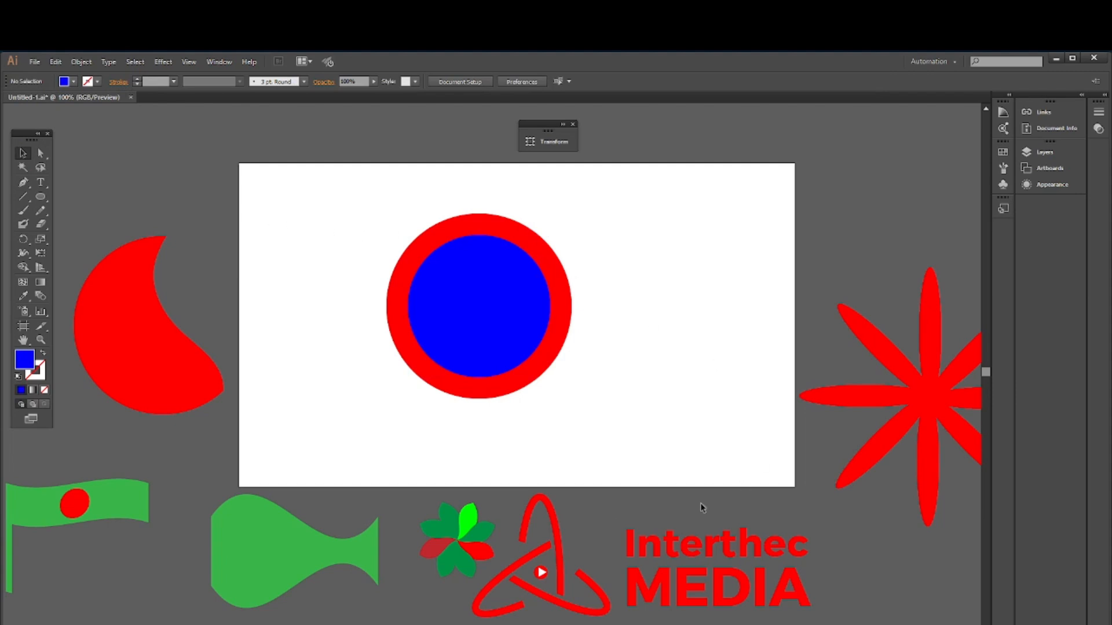
Draw a narrow vertical rectangle about 46 by 269 px from inside the blue circle to below the red one
left_click(41, 196)
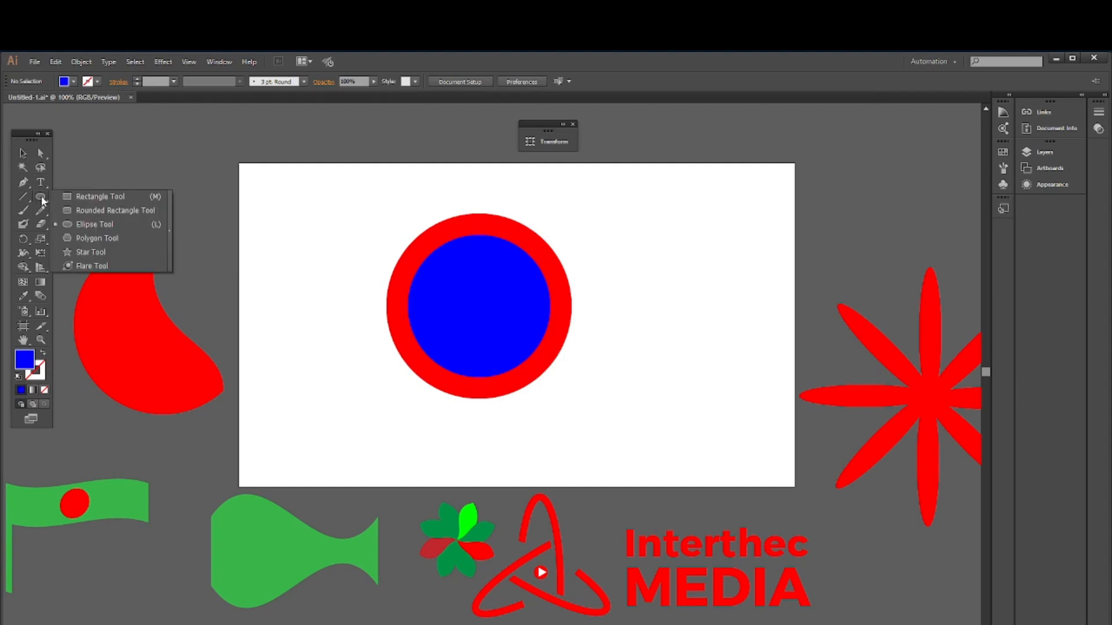
left_click(99, 225)
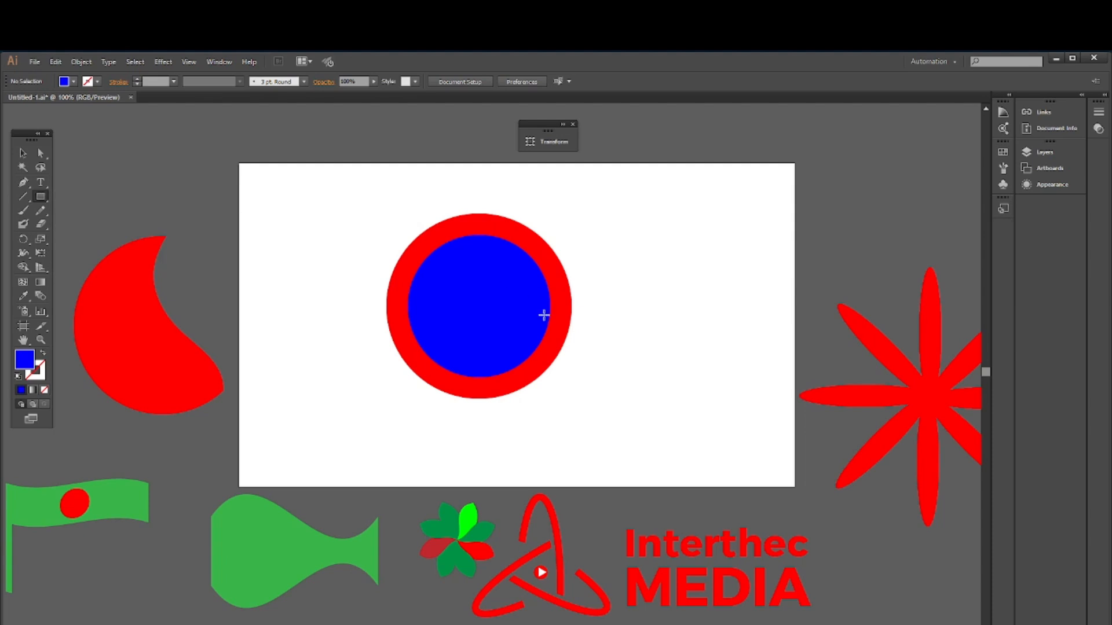
left_click_drag(510, 295, 537, 450)
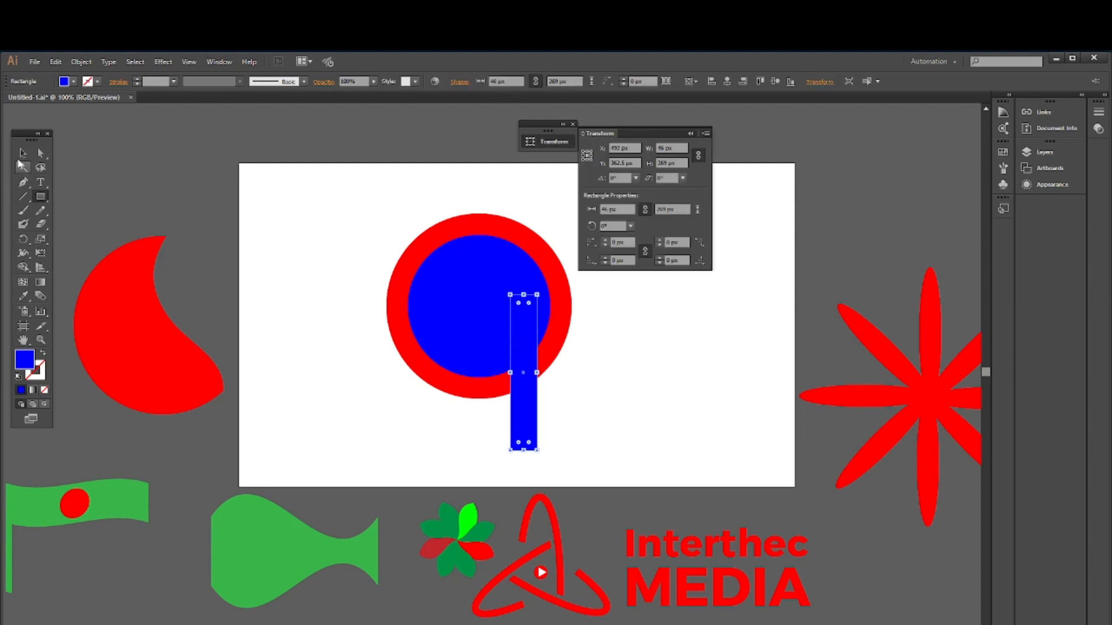
left_click(23, 153)
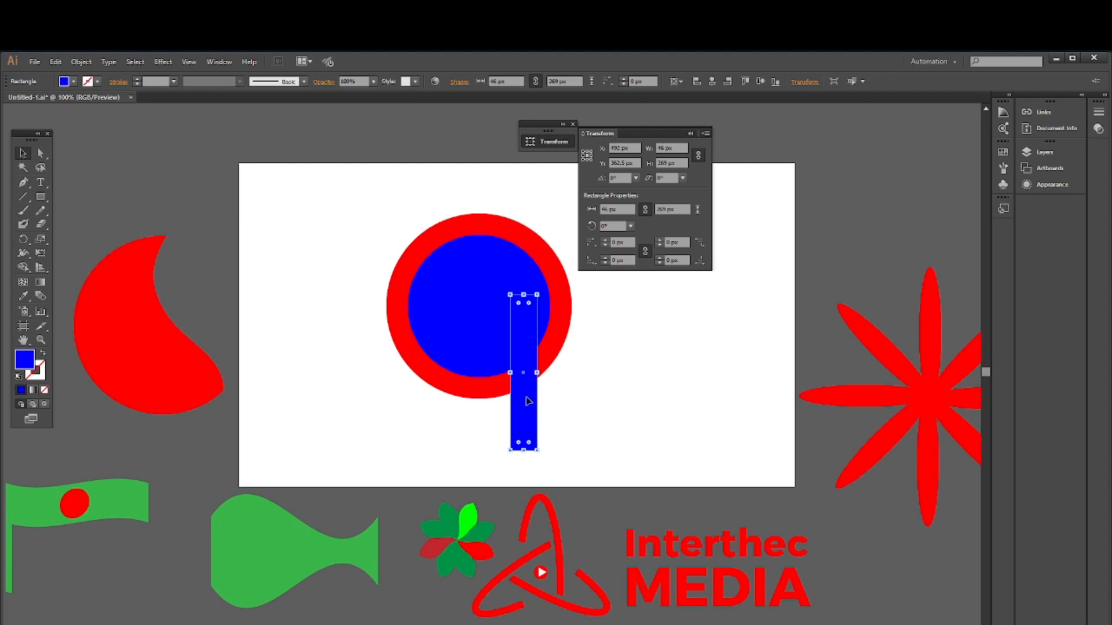
Copy the vertical bar about 73 px to the left and repeat the copy twice to make four evenly spaced bars
left_click_drag(525, 404, 481, 407)
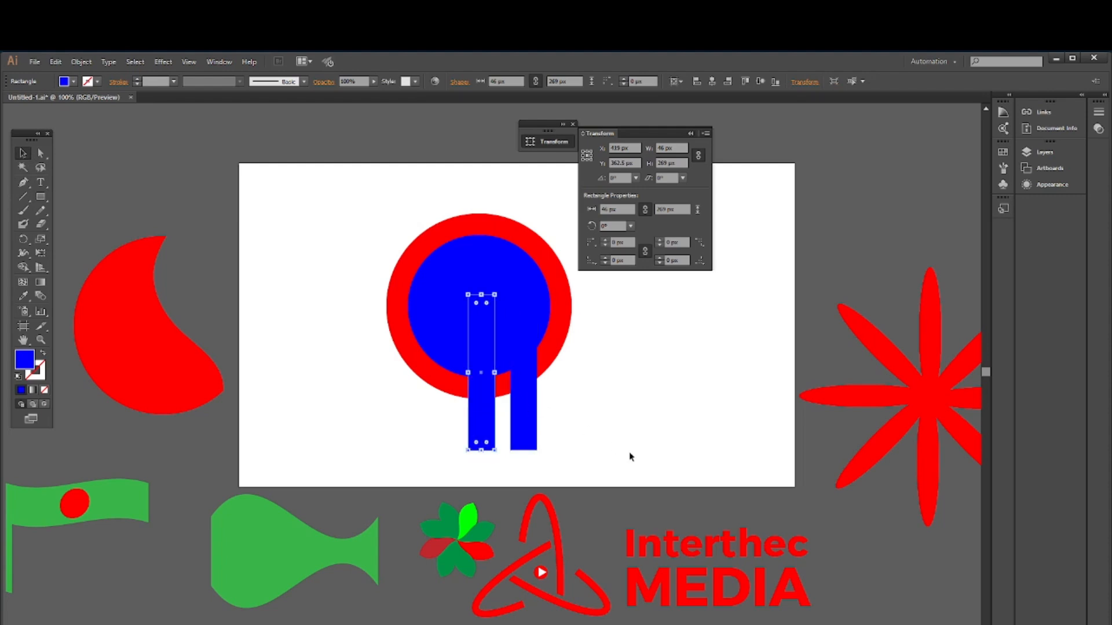
key("ctrl+d")
key("ctrl+d")
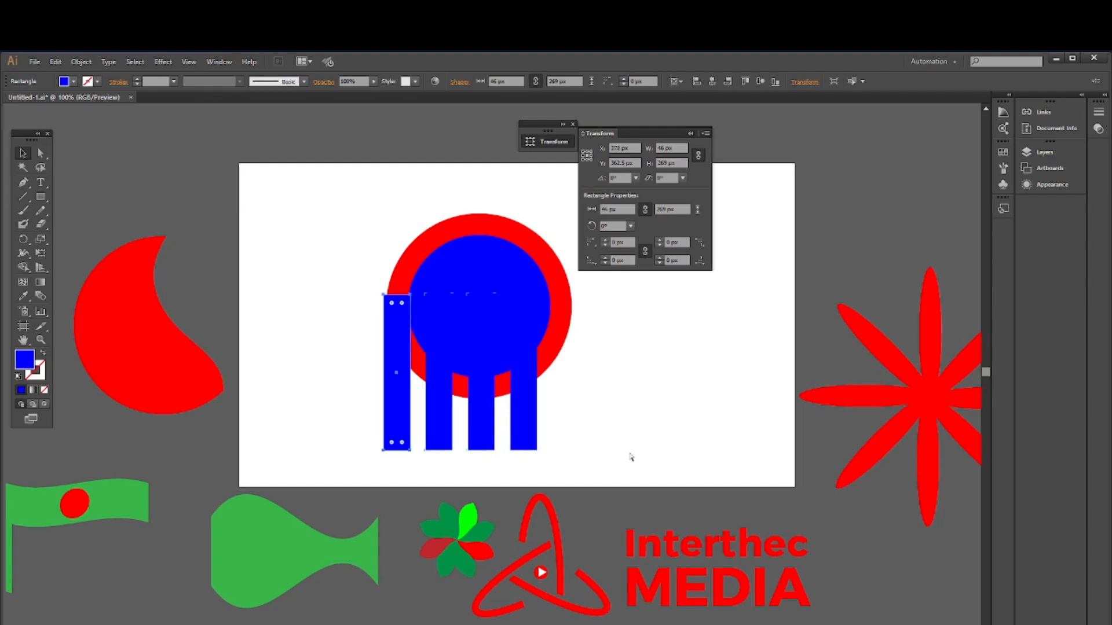
Scale the four bars together to about 169 by 235 px and centre them over the lower half of the circles
left_click_drag(347, 429, 559, 444)
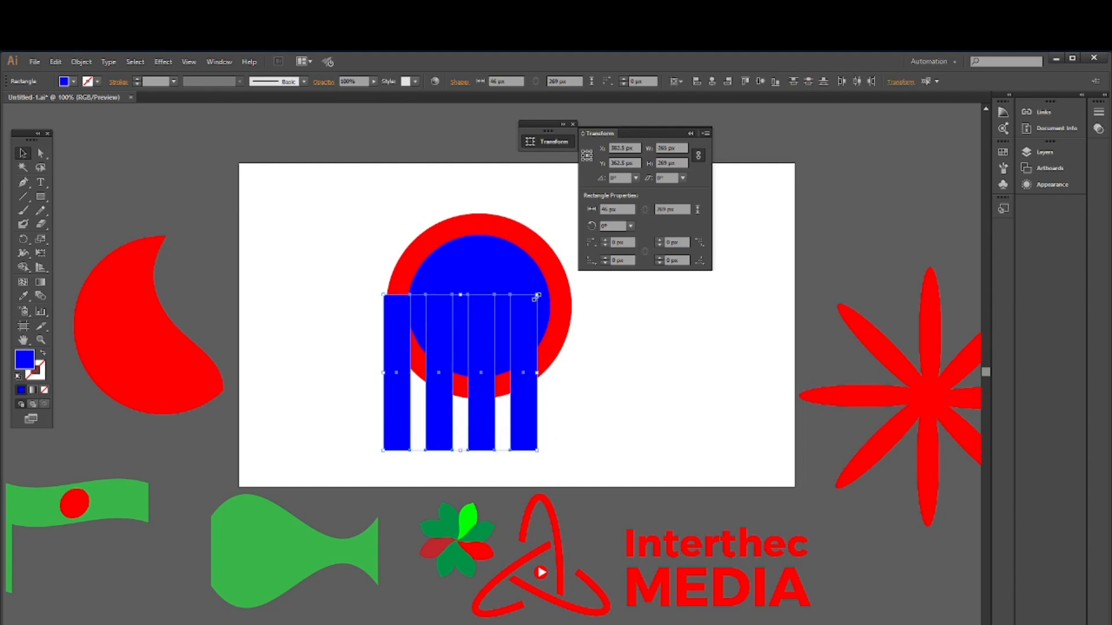
left_click_drag(538, 295, 461, 302)
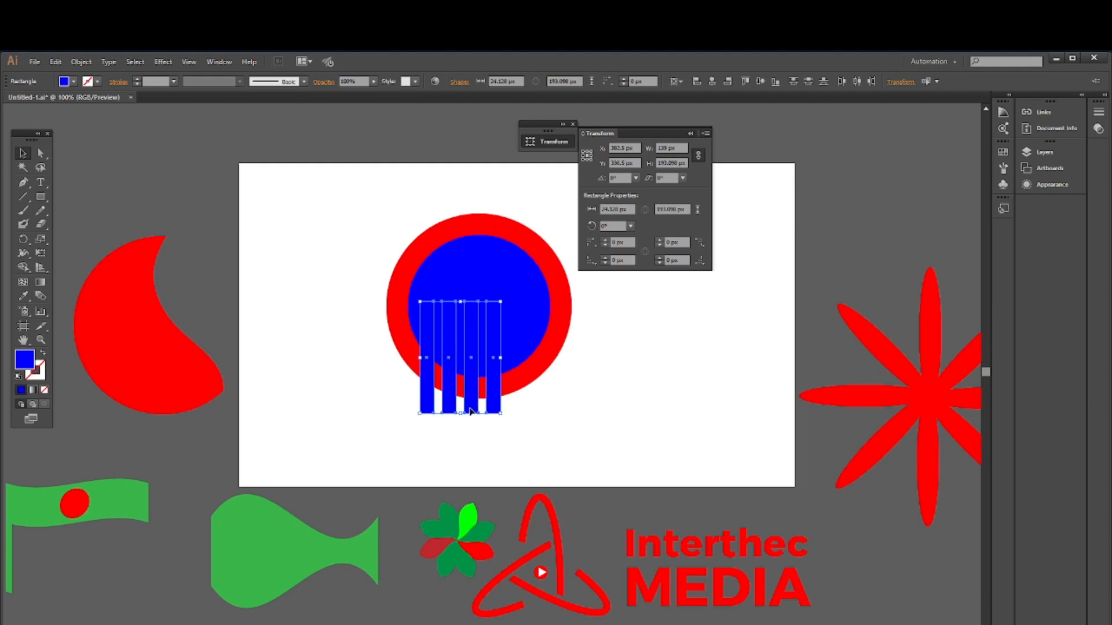
left_click_drag(471, 408, 487, 409)
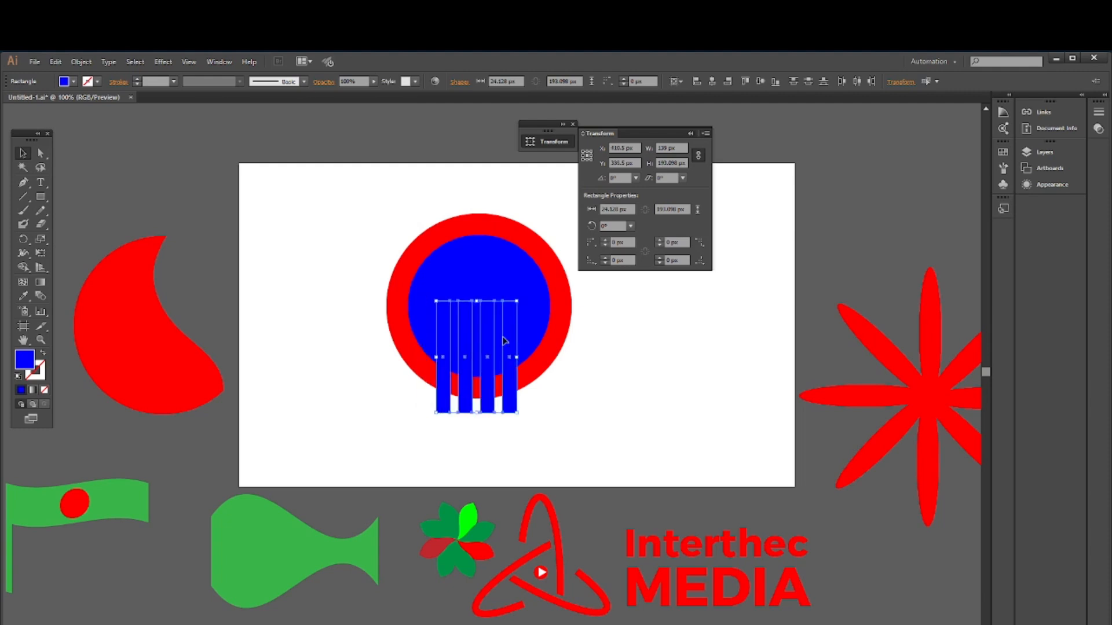
left_click_drag(517, 300, 542, 289)
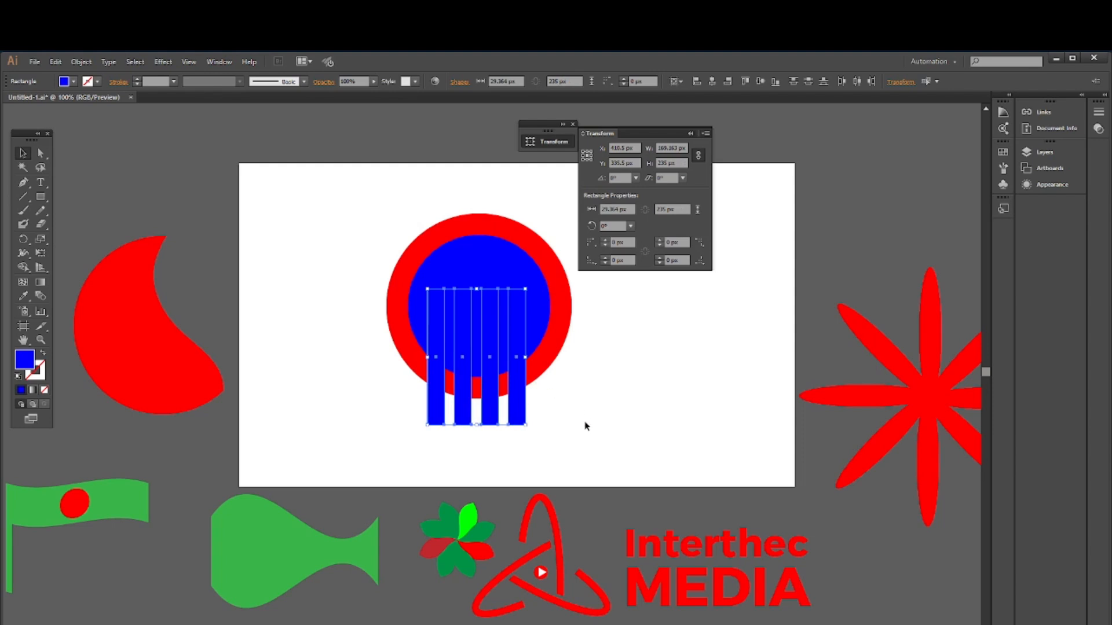
key("Right")
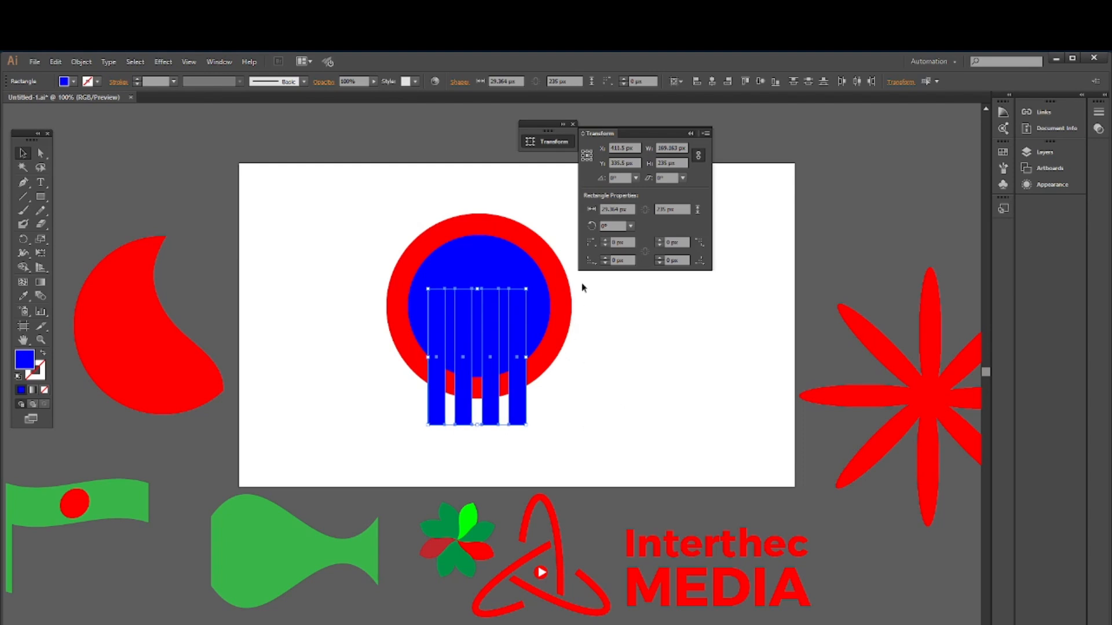
left_click(690, 134)
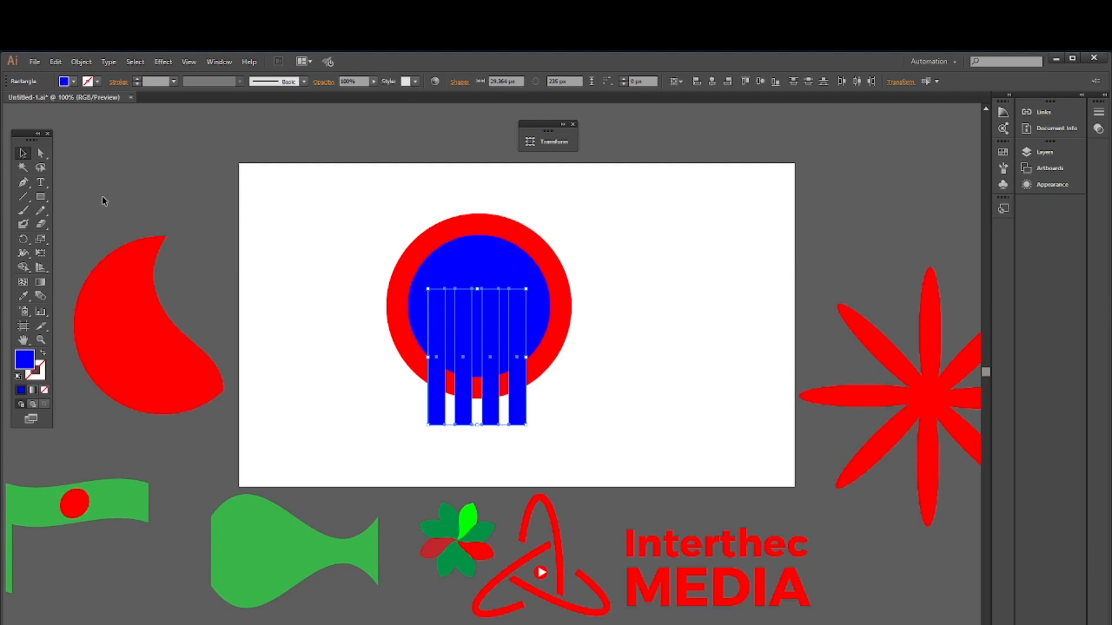
Fill the four vertical bars with bright green
left_click(64, 84)
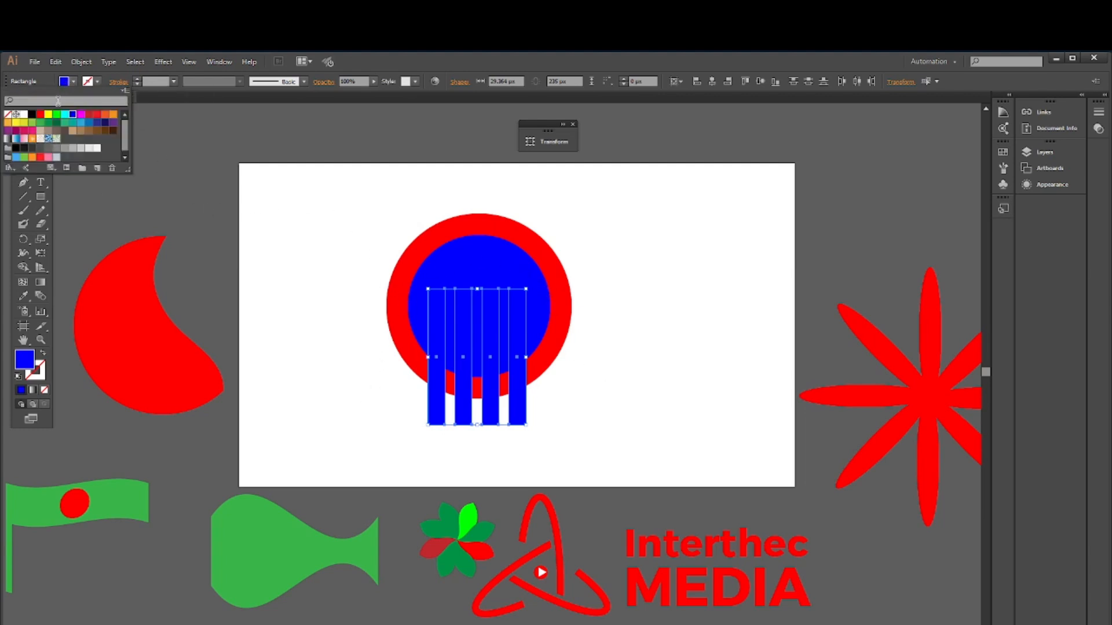
left_click(56, 114)
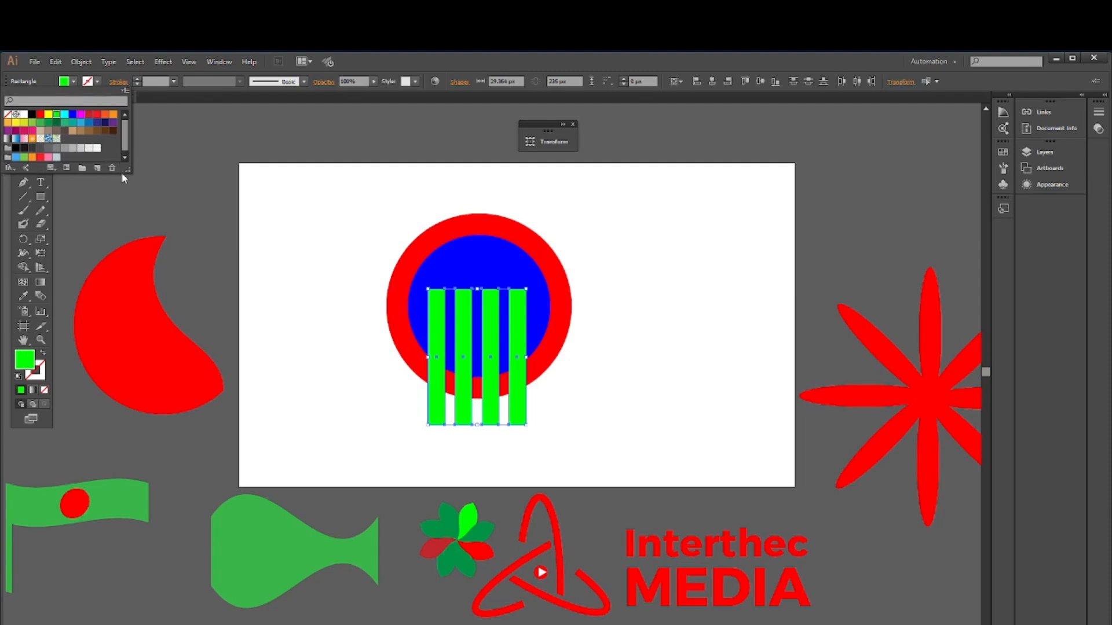
left_click(144, 193)
Draw two diagonal lines that cross near the centre of the circles and extend past the red ring on both sides
left_click(23, 197)
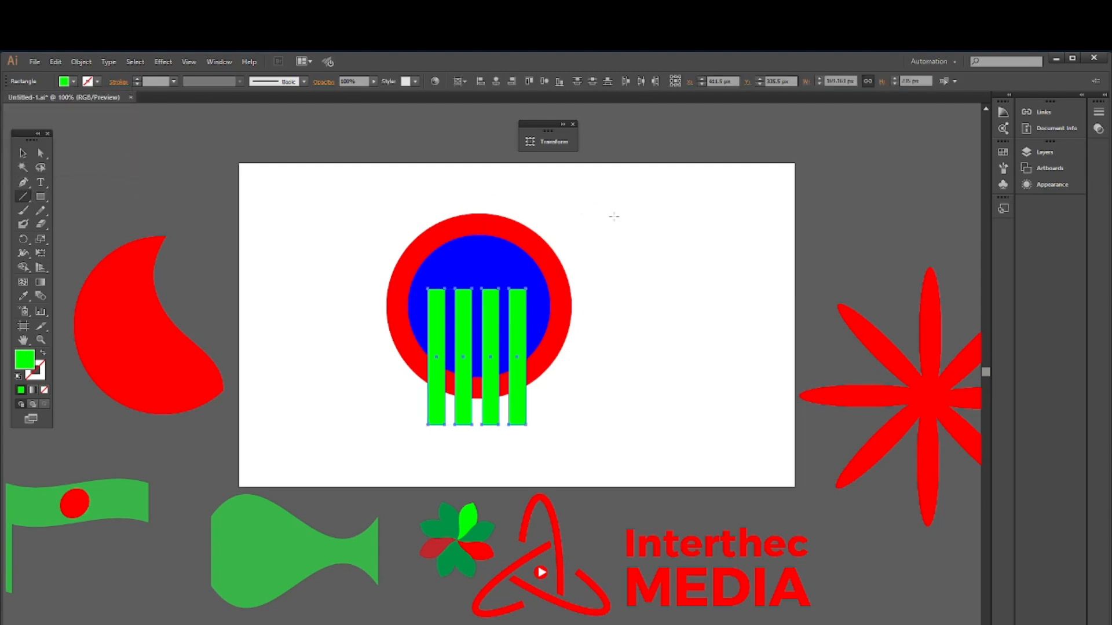
left_click_drag(620, 212, 376, 397)
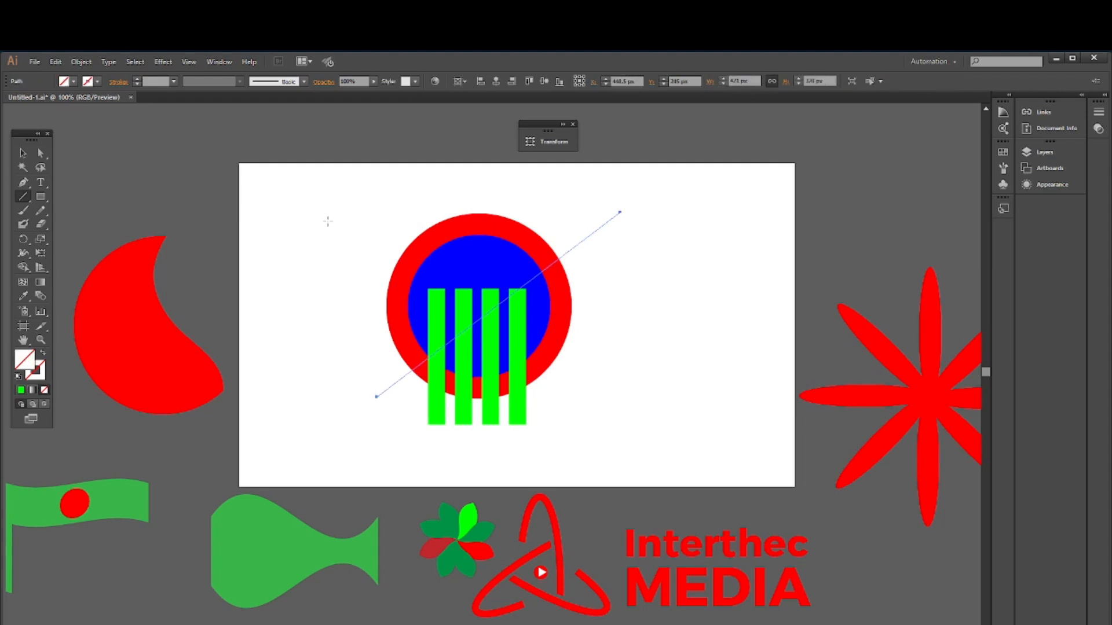
mouse_move(319, 233)
left_mouse_down()
mouse_move(396, 268)
mouse_move(386, 266)
mouse_move(582, 393)
left_mouse_up()
Select all emblem shapes and use the Shape Builder to erase the blue inner disc and bar parts above the diagonal lines
left_click(23, 153)
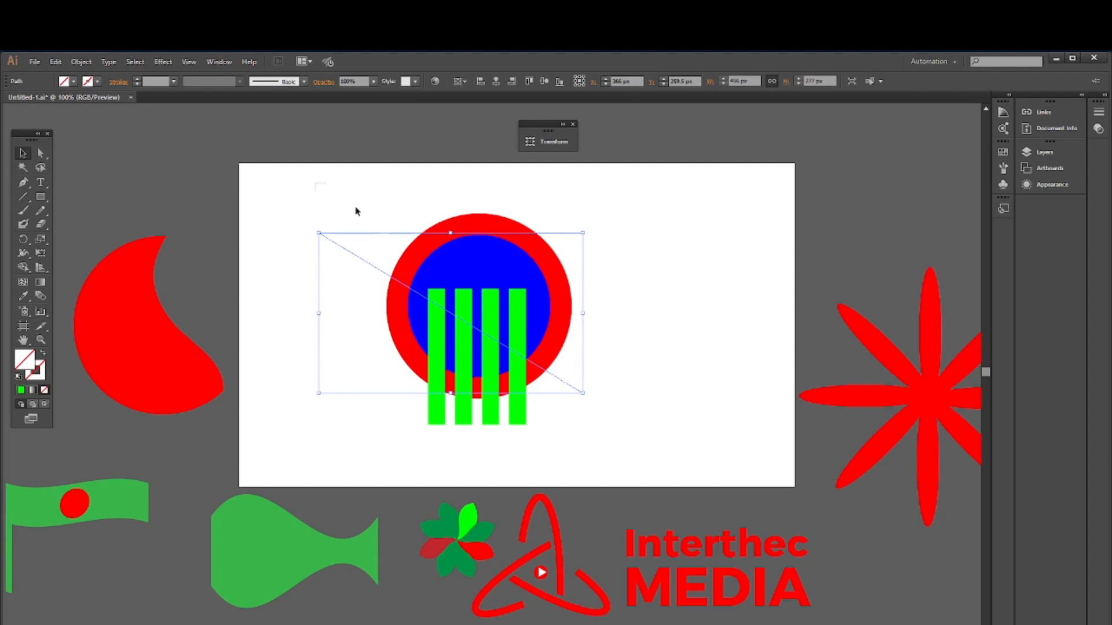
left_click_drag(356, 211, 655, 441)
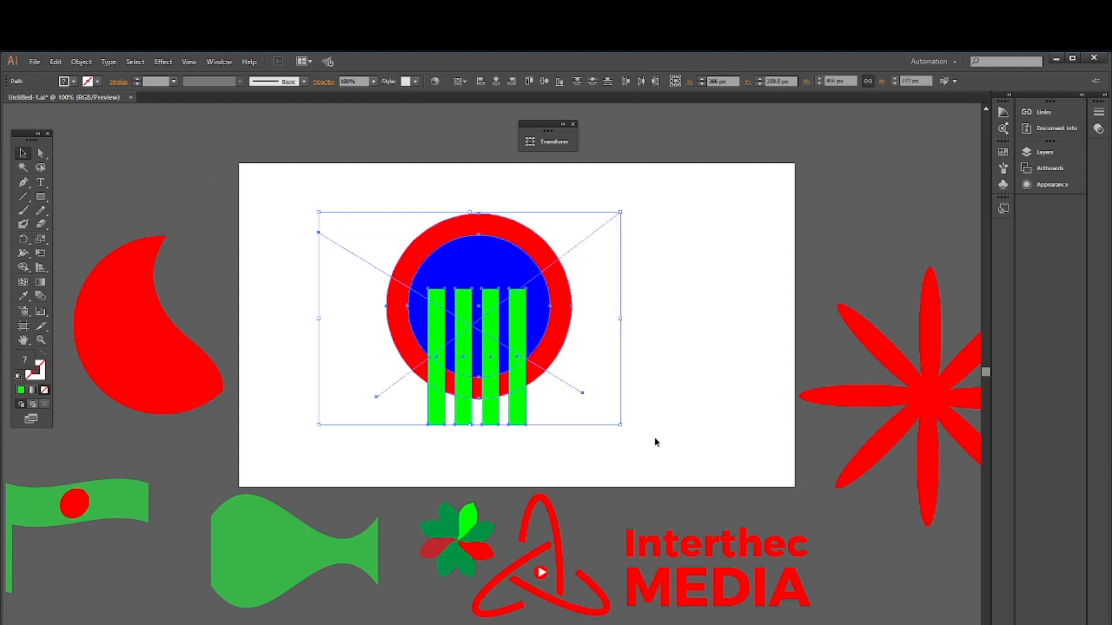
left_click(26, 268)
left_click_drag(26, 270, 38, 268)
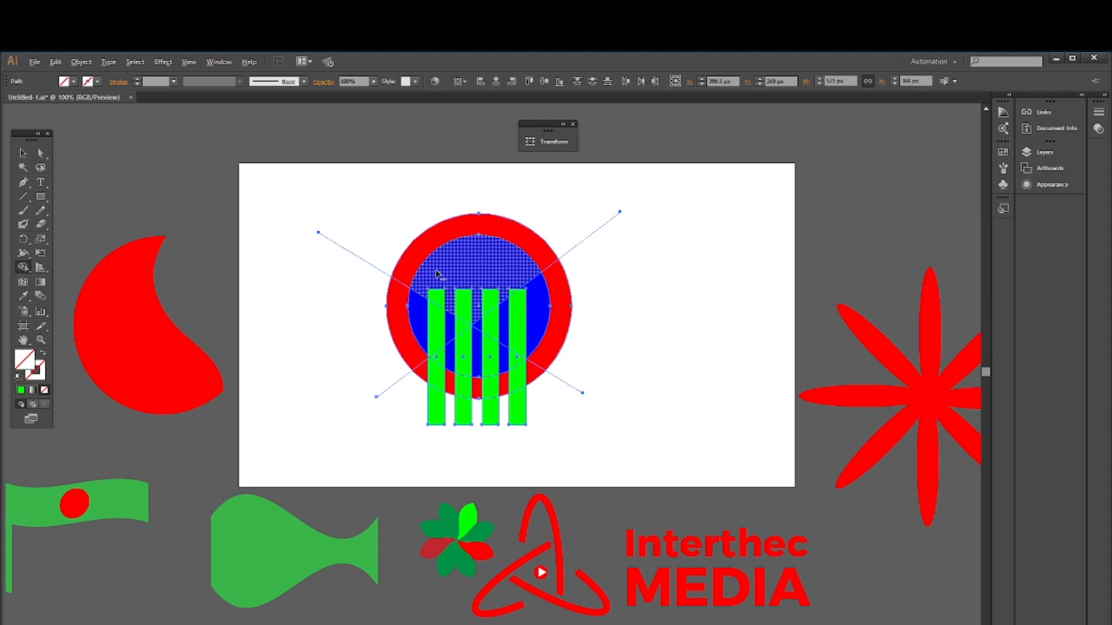
left_click(489, 258, "alt")
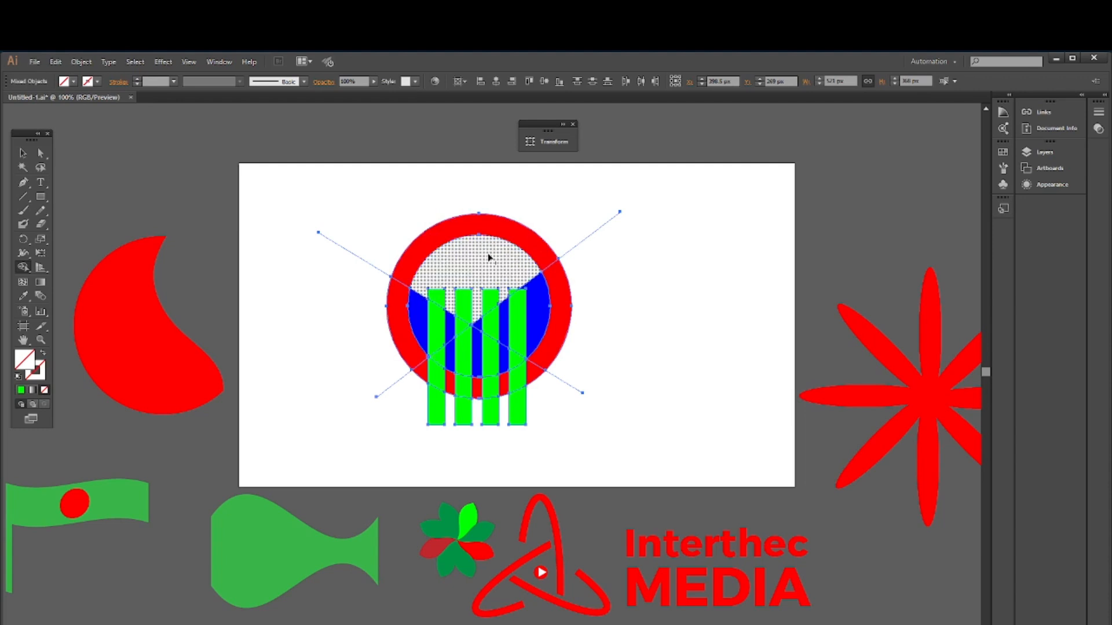
mouse_move(437, 298)
left_mouse_down()
mouse_move(493, 303)
mouse_move(536, 280)
mouse_move(538, 309)
mouse_move(523, 277)
left_mouse_up()
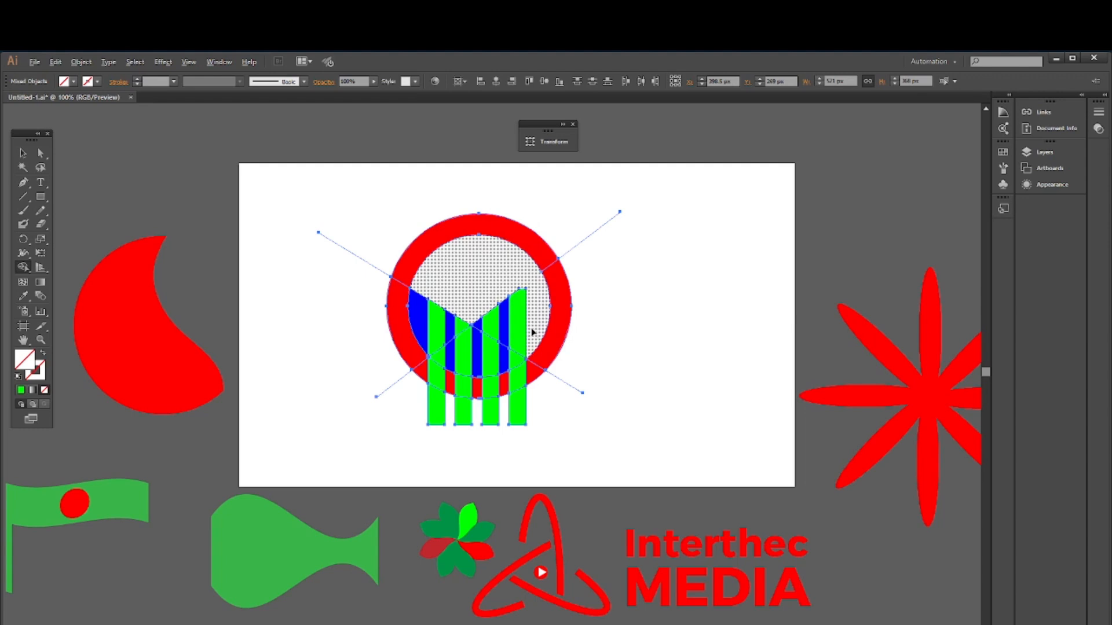
mouse_move(530, 329)
left_mouse_down()
mouse_move(477, 315)
mouse_move(438, 325)
mouse_move(476, 318)
left_mouse_up()
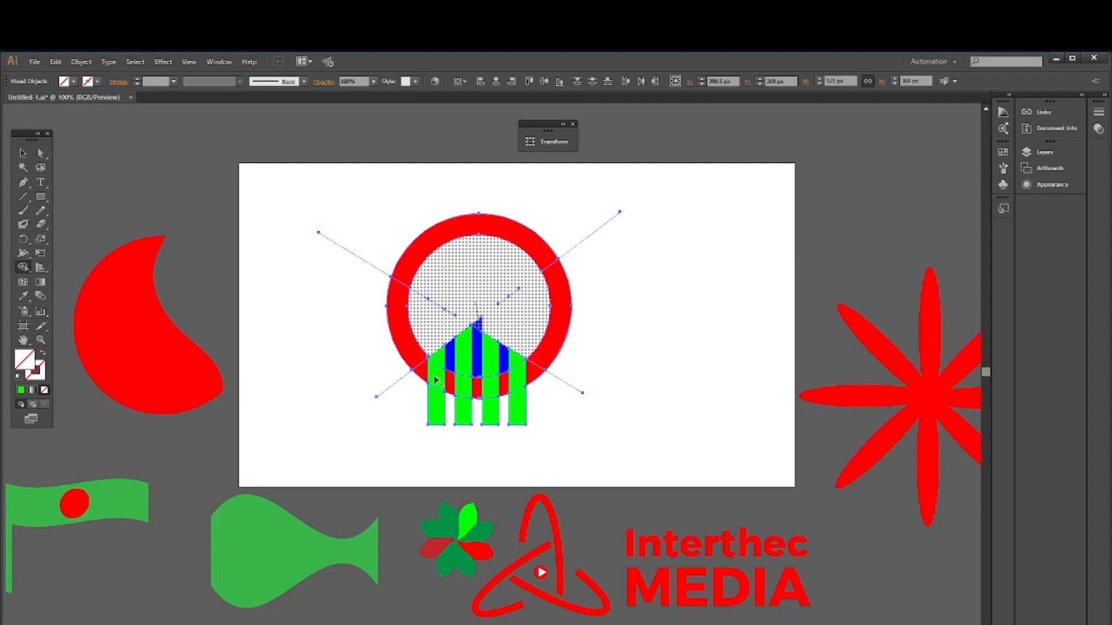
Erase the bar ends below the red ring and the blue and red pieces between the green bars
left_click_drag(412, 412, 524, 418)
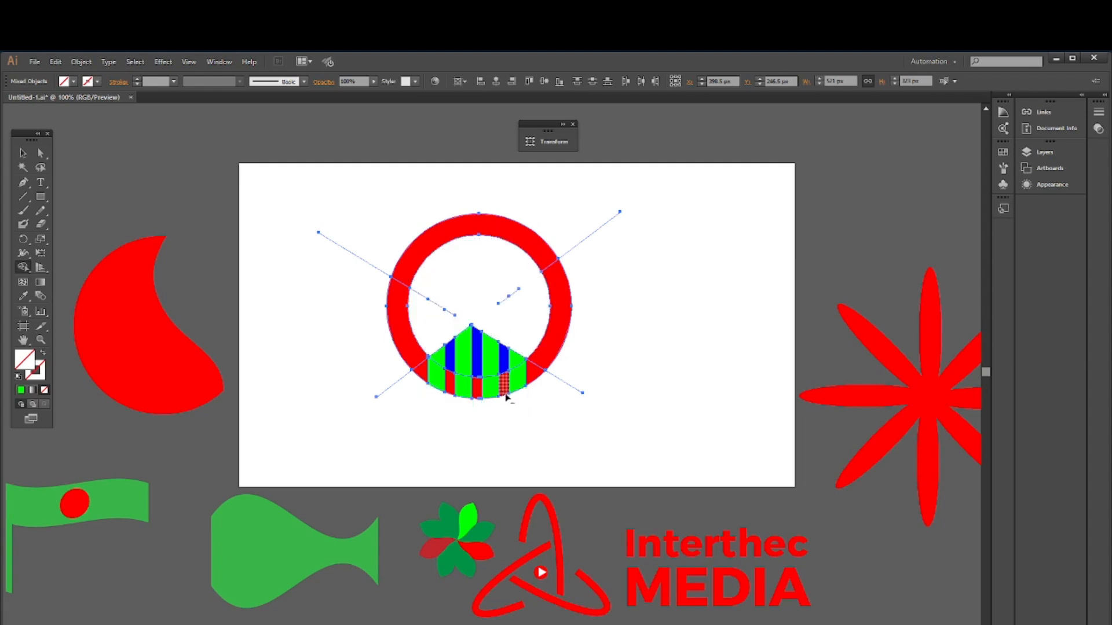
left_click_drag(505, 375, 505, 371)
mouse_move(480, 405)
left_mouse_down()
mouse_move(480, 375)
mouse_move(452, 394)
mouse_move(450, 366)
left_mouse_up()
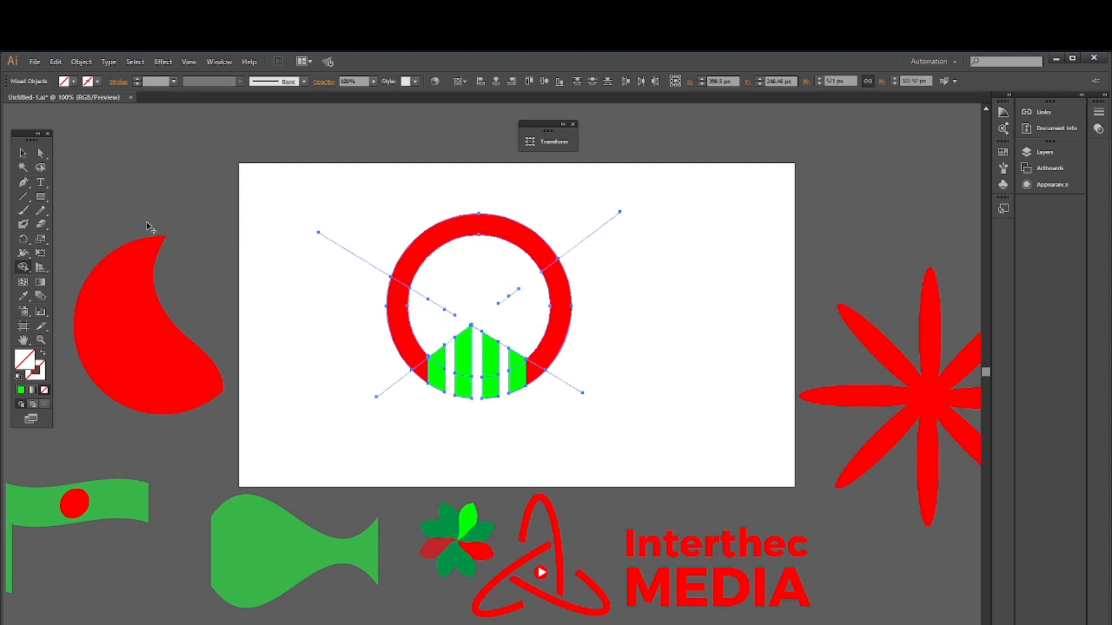
Delete the leftover diagonal line fragment crossing the upper-left part of the ring
left_click(23, 154)
left_click(285, 224)
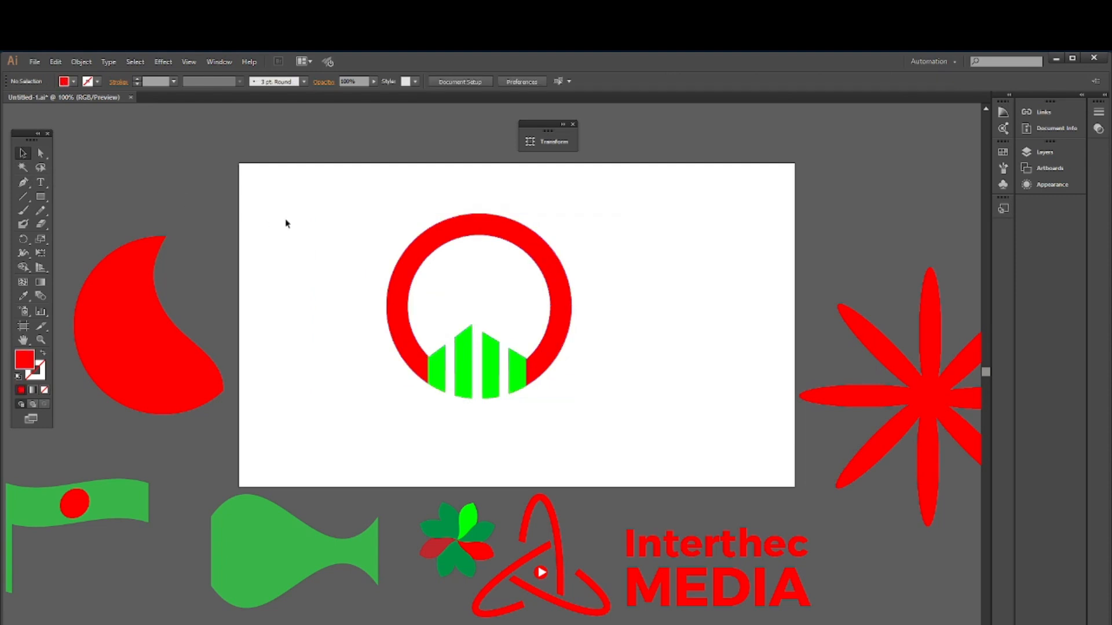
left_click_drag(322, 209, 352, 437)
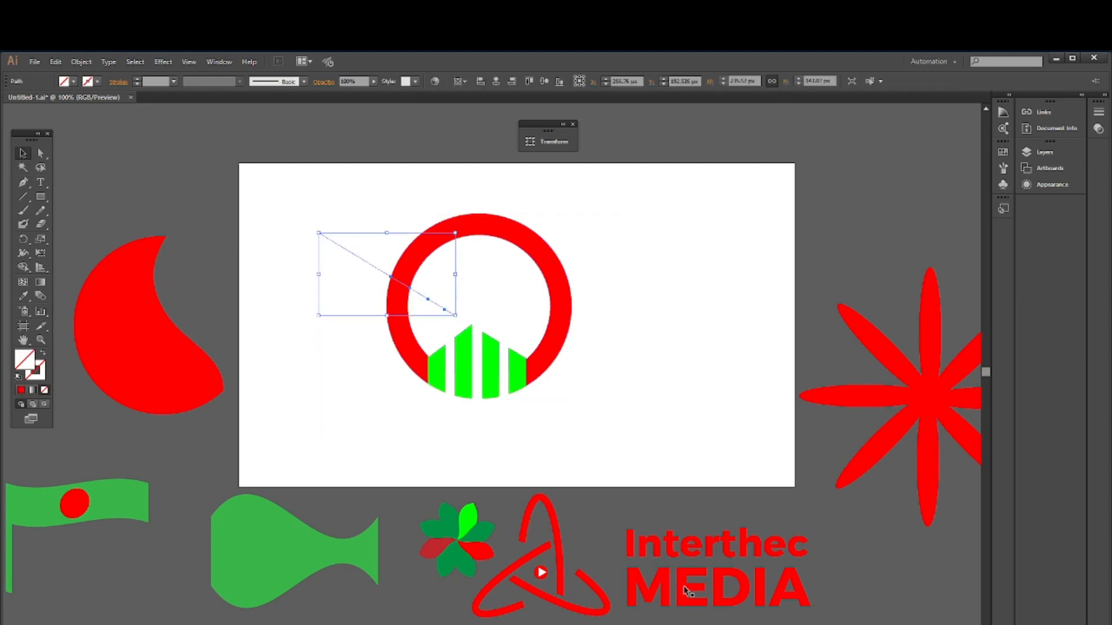
key("ctrl+shift+a")
left_click_drag(584, 243, 667, 400)
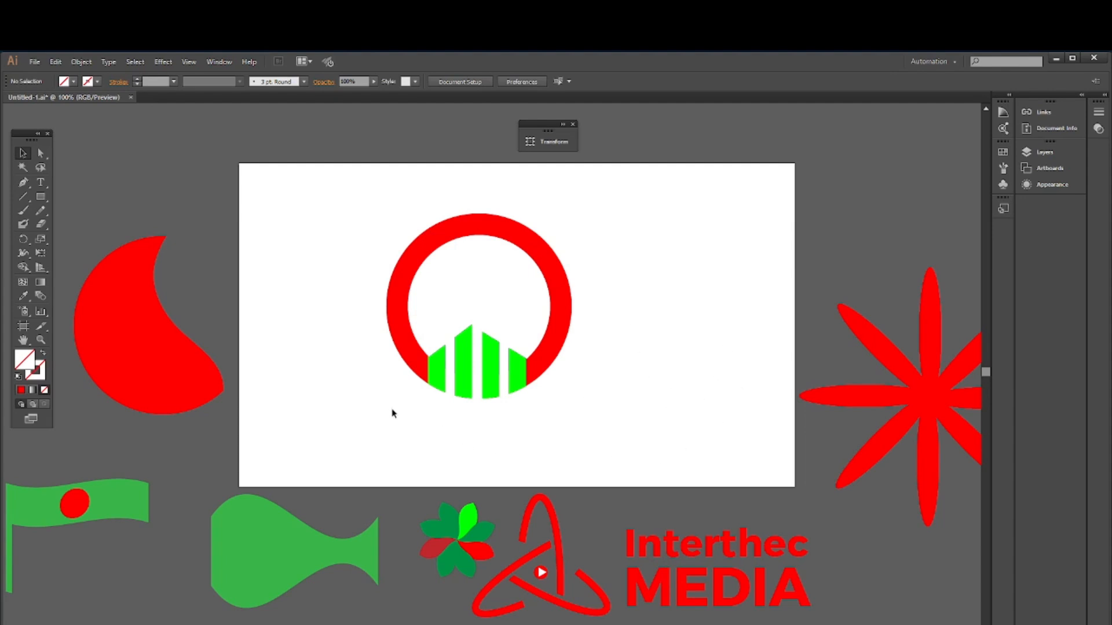
left_click_drag(370, 409, 590, 446)
Switch to outline view and delete the line fragment at the ring's upper right and the short one inside it
key("ctrl+y")
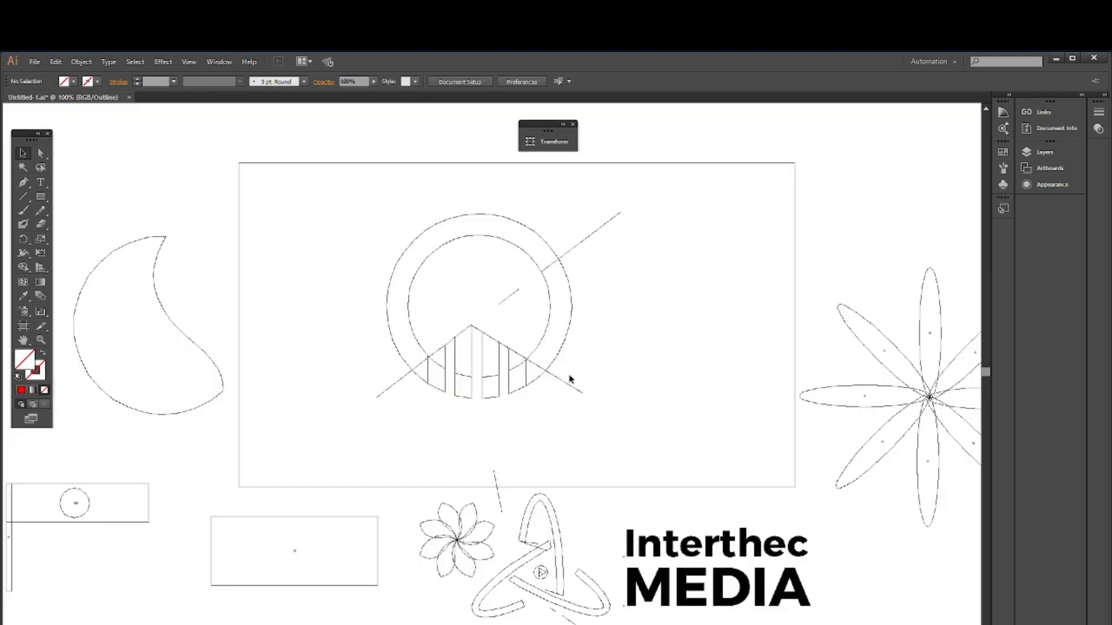
left_click_drag(574, 197, 628, 285)
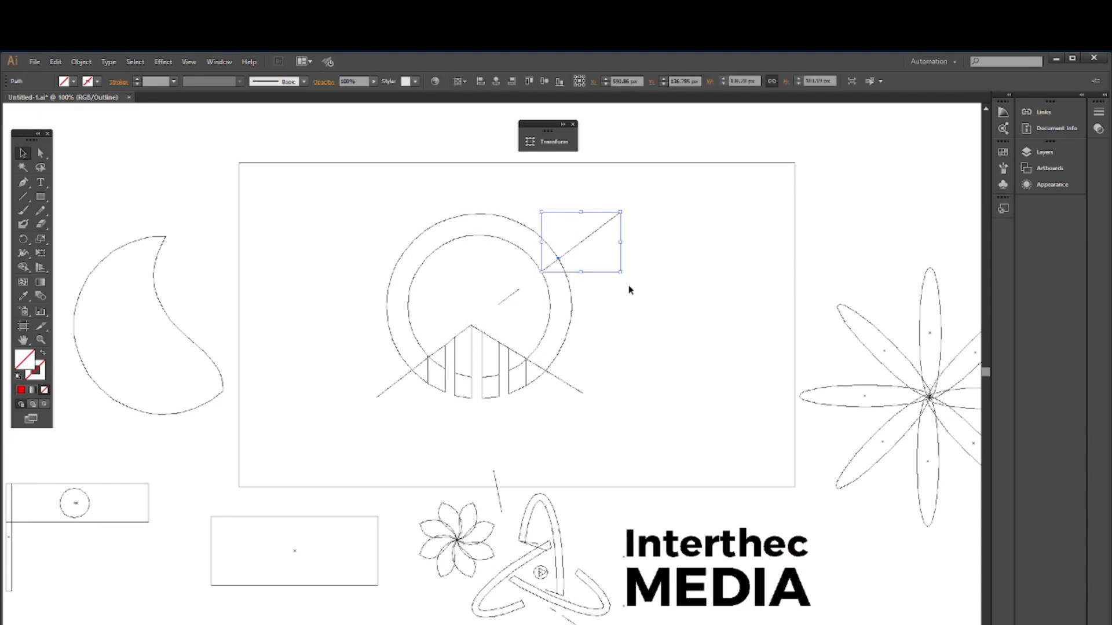
key("Delete")
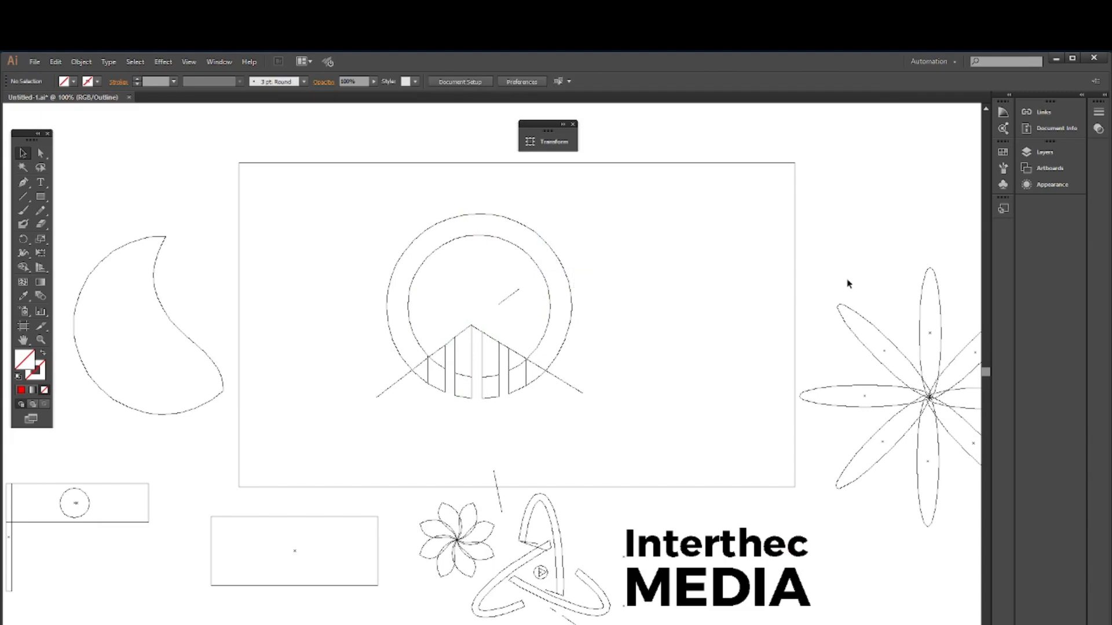
left_click(508, 297)
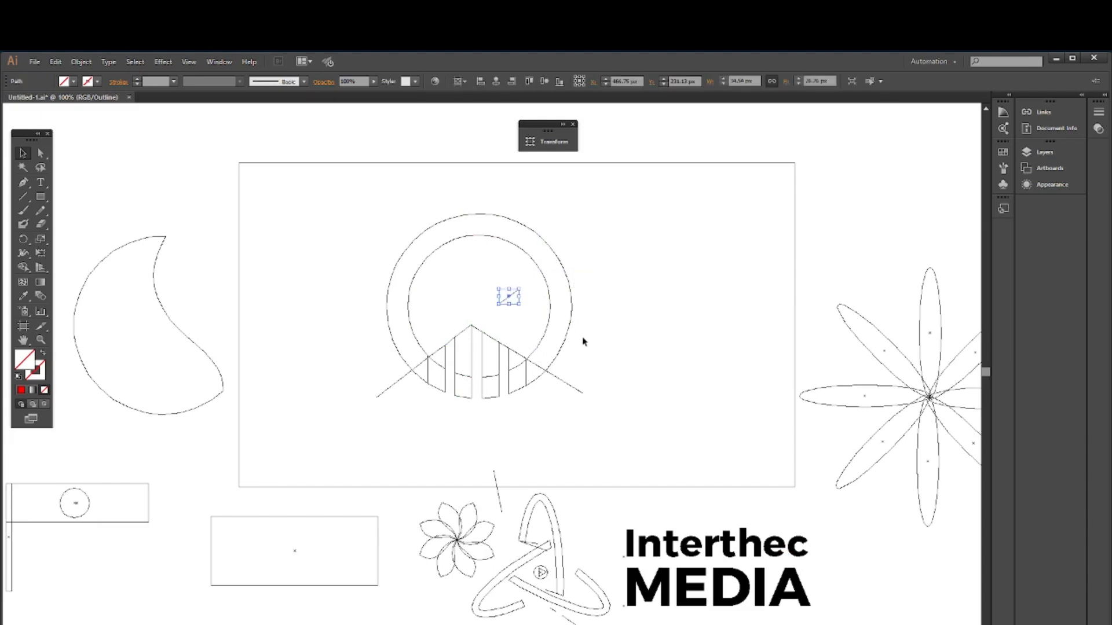
key("Delete")
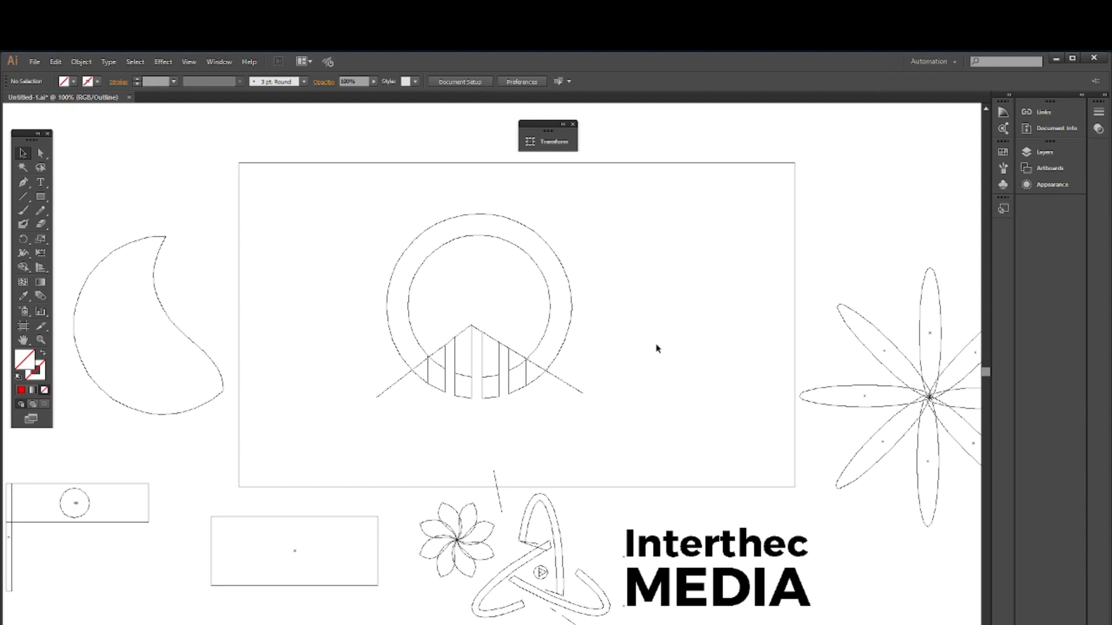
Delete the two remaining diagonal lines running over the tops of the bars and return to the full-colour preview
left_click_drag(596, 382, 522, 410)
left_click(628, 427)
left_click_drag(588, 369, 568, 405)
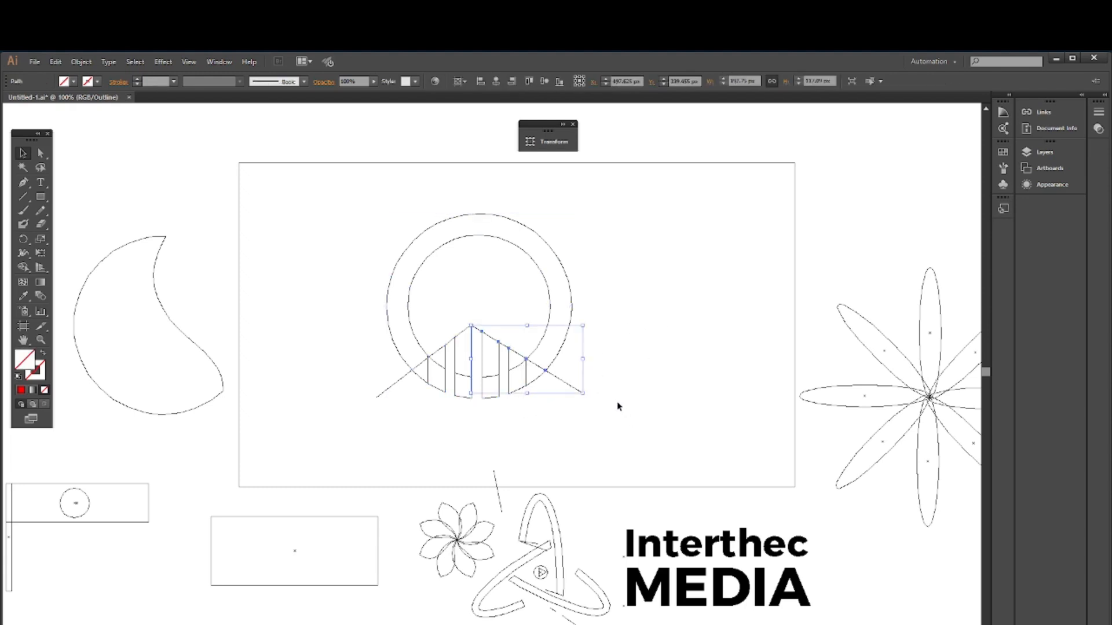
key("Delete")
left_click_drag(355, 380, 445, 439)
key("Delete")
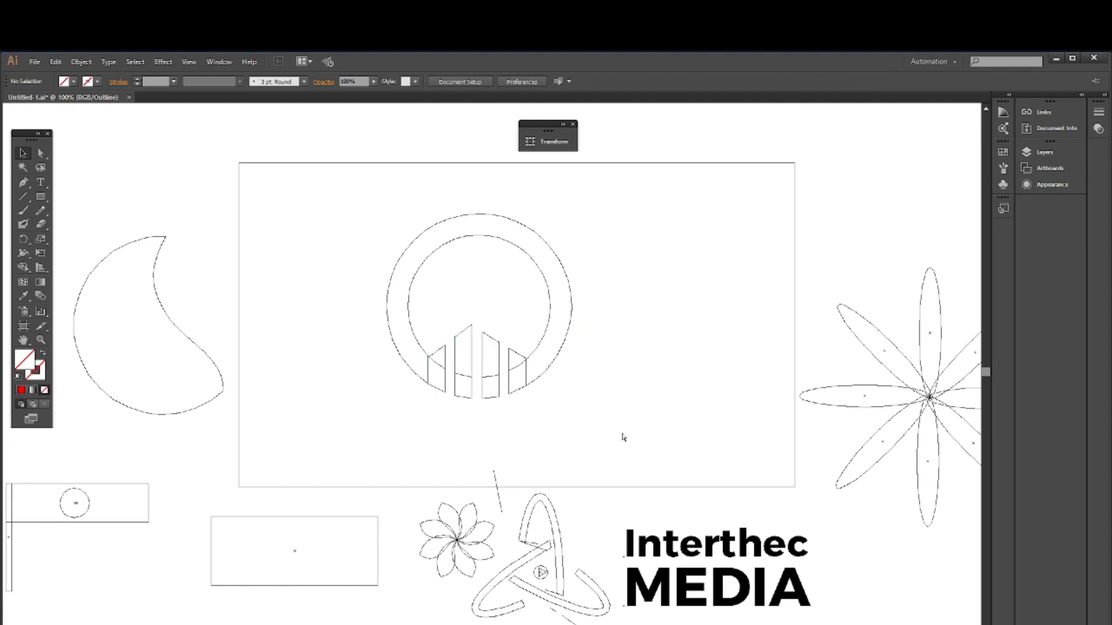
key("ctrl+y")
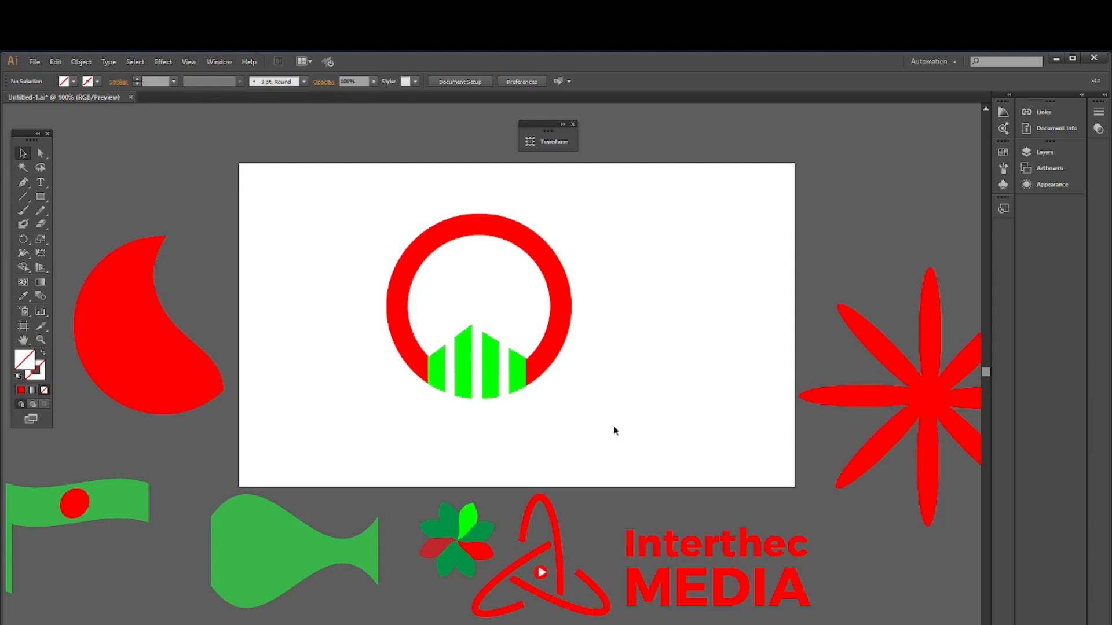
Try moving the leftmost green bar off the ring and deleting it, and undo both changes
left_click(430, 379)
key("ctrl+shift+a")
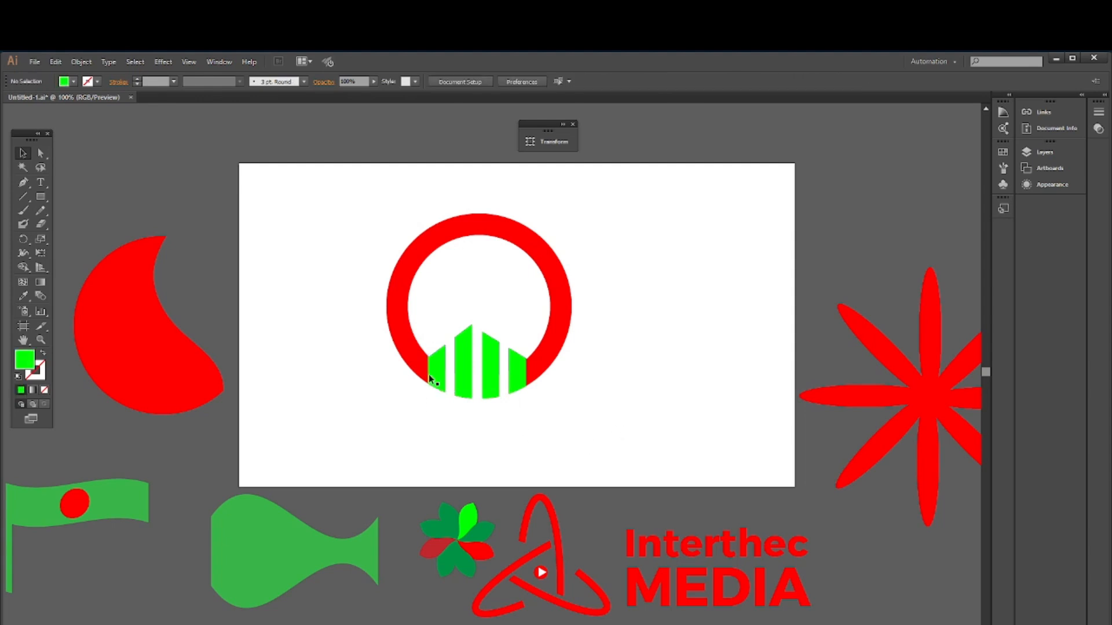
left_click(428, 374, "ctrl")
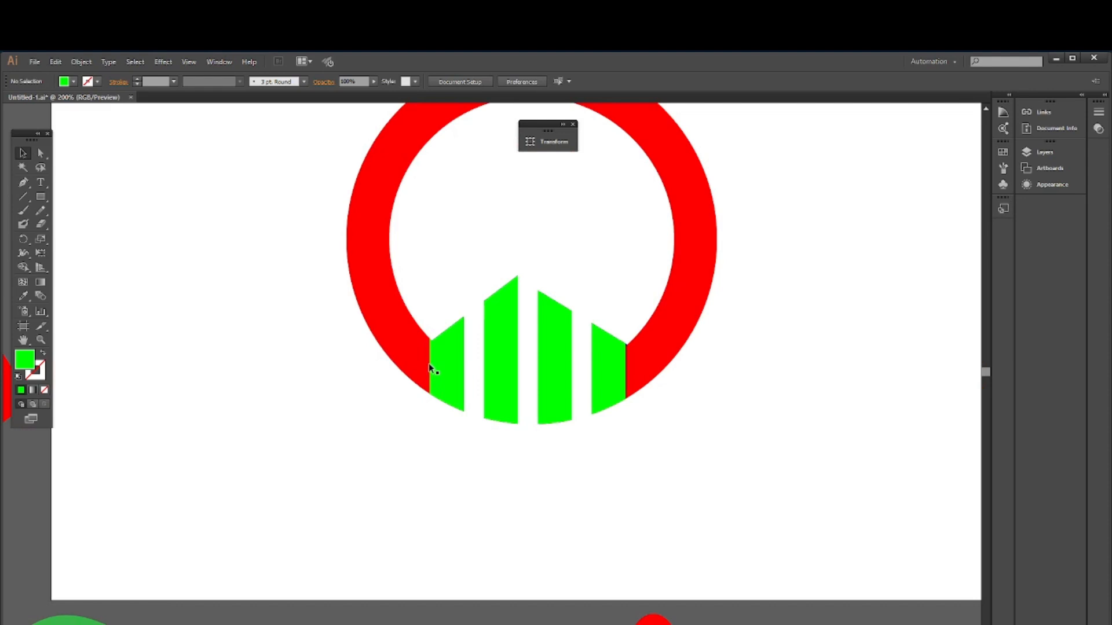
left_click(429, 368)
left_click(331, 481)
left_click_drag(429, 371, 356, 422)
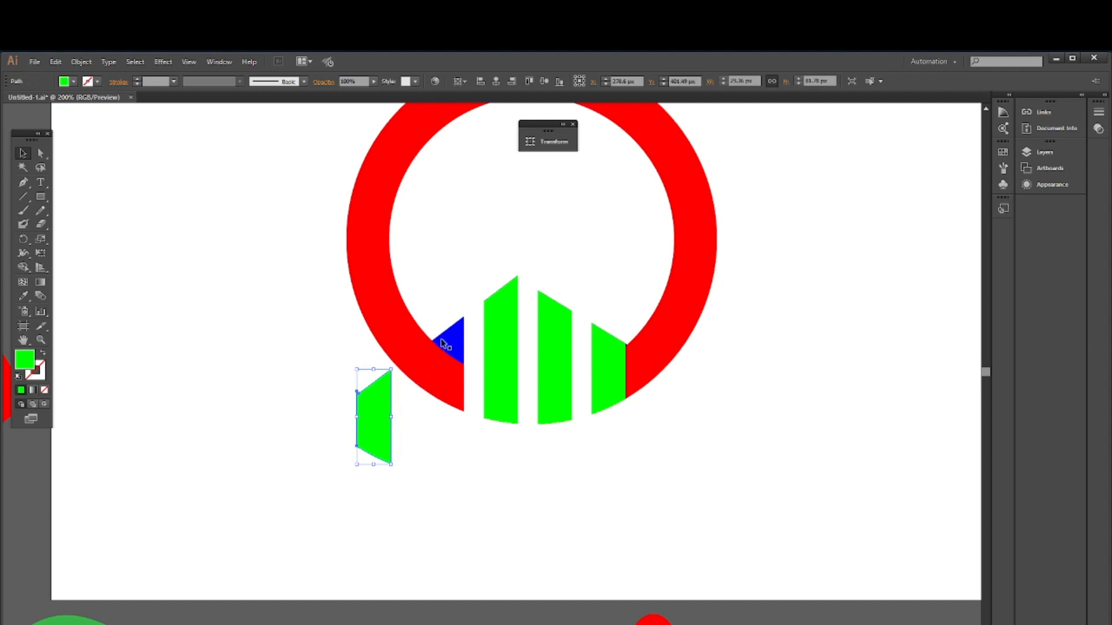
key("a")
key("Delete")
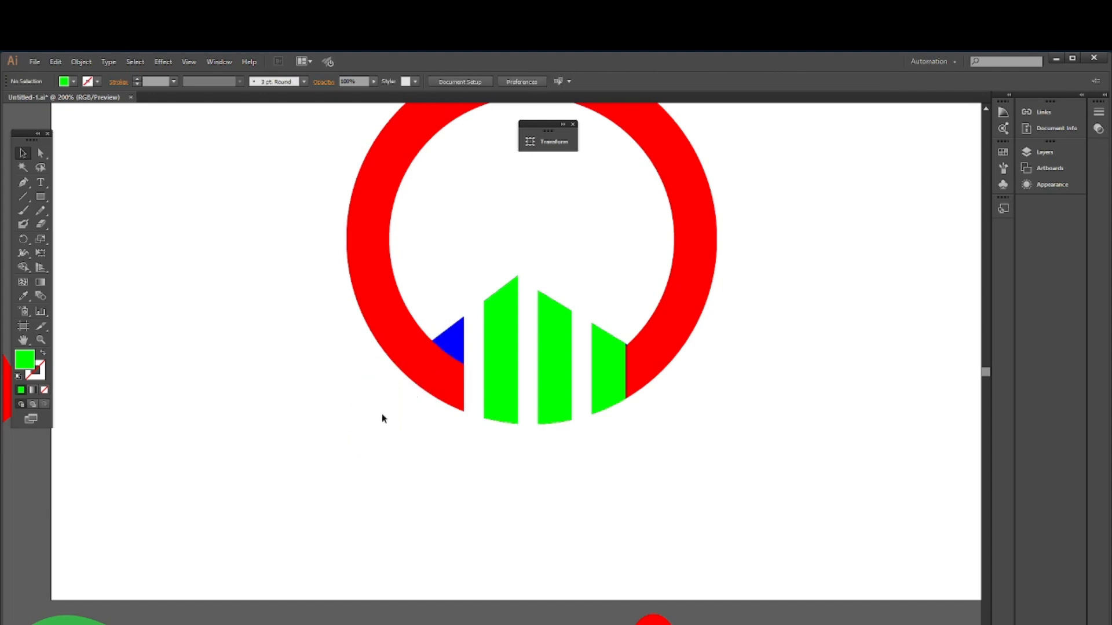
key("ctrl+z")
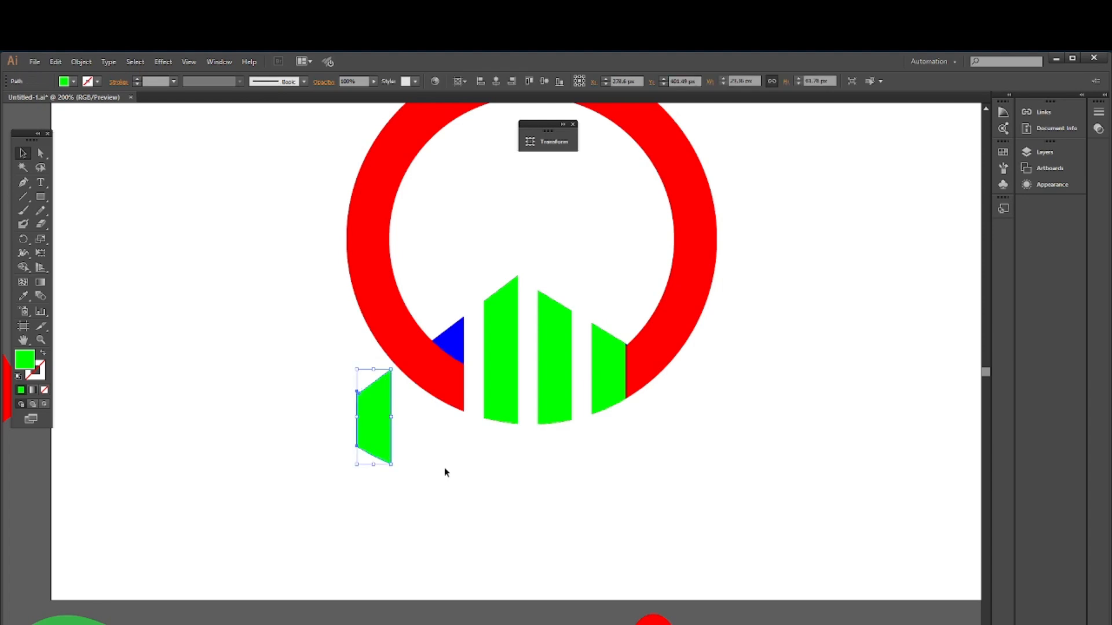
key("ctrl+z")
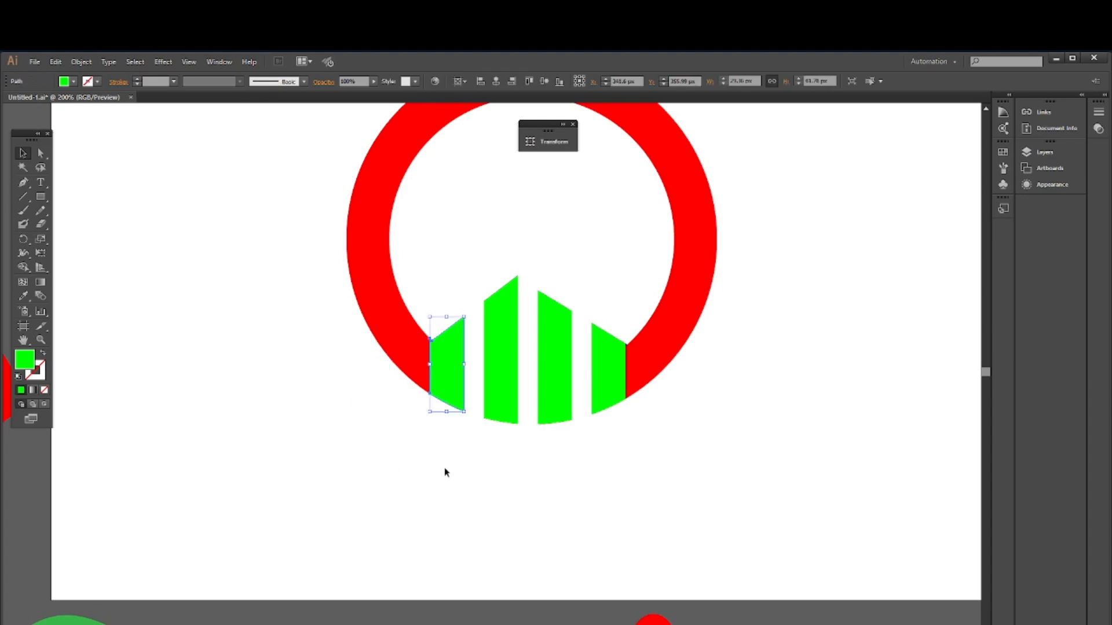
left_click(496, 492)
scroll(573, 380, "down", 3)
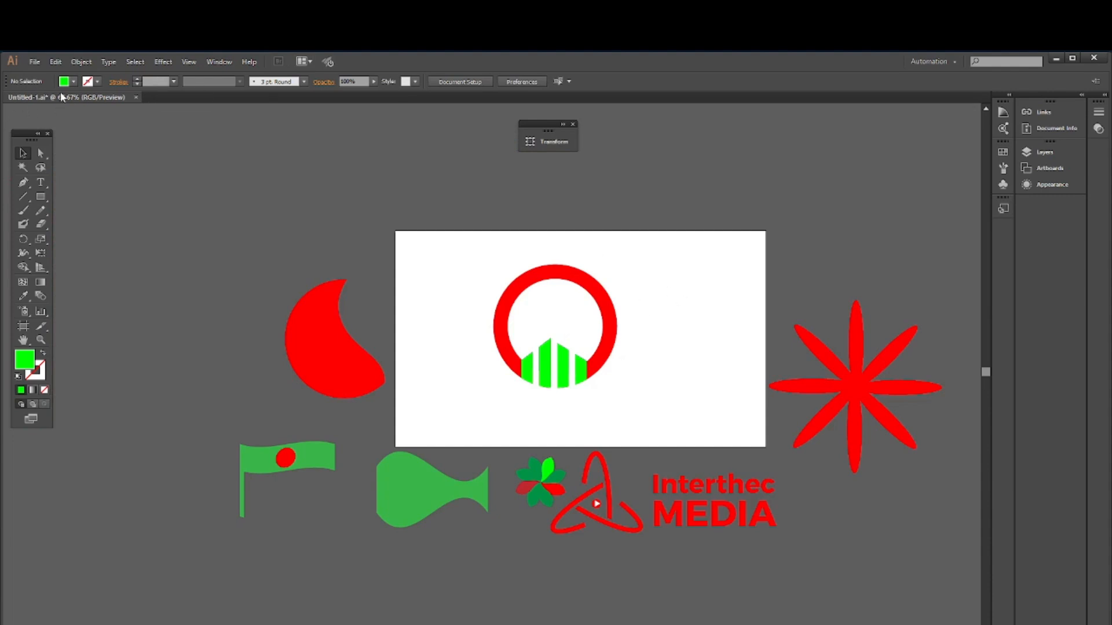
Group the leftmost green bar with the red ring
left_click(525, 283)
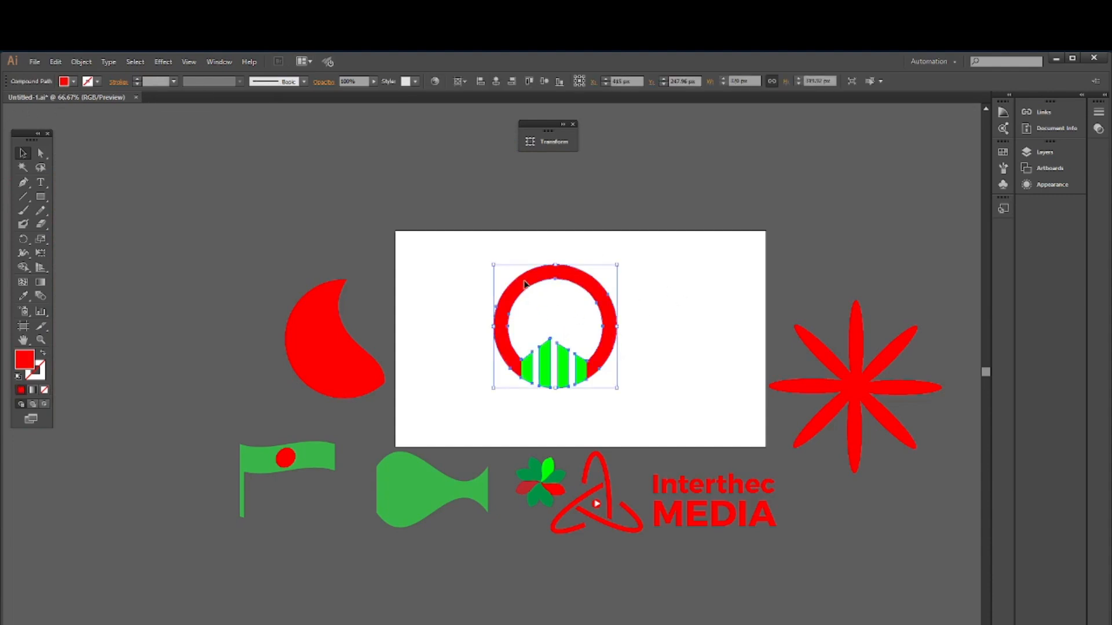
right_click(525, 284)
left_click(462, 292)
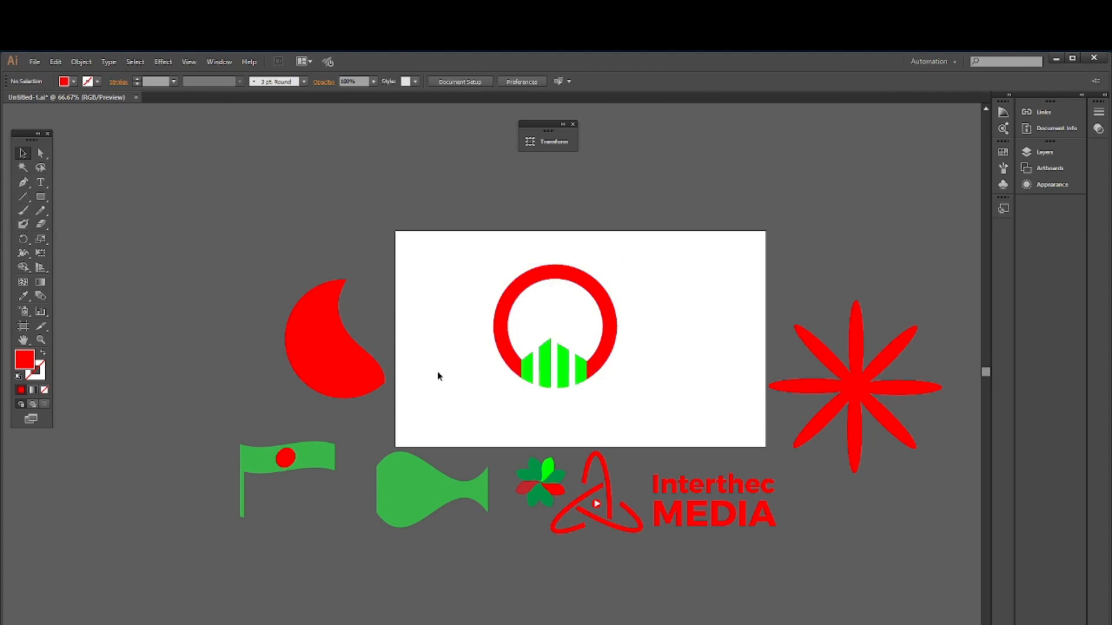
left_click(522, 364)
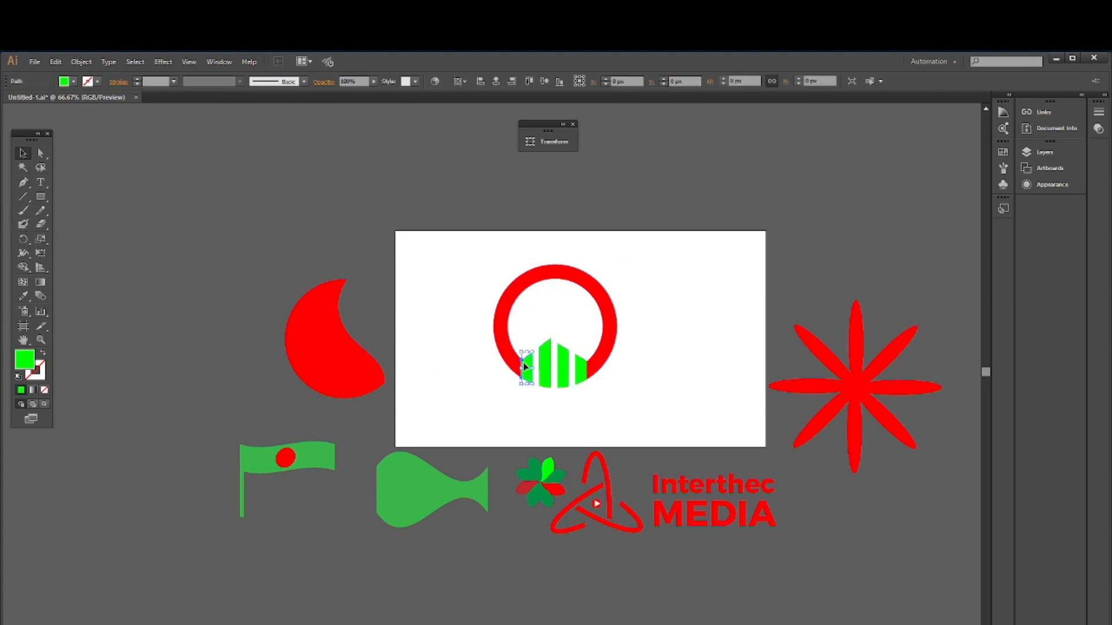
left_click(603, 359, "shift")
right_click(604, 359)
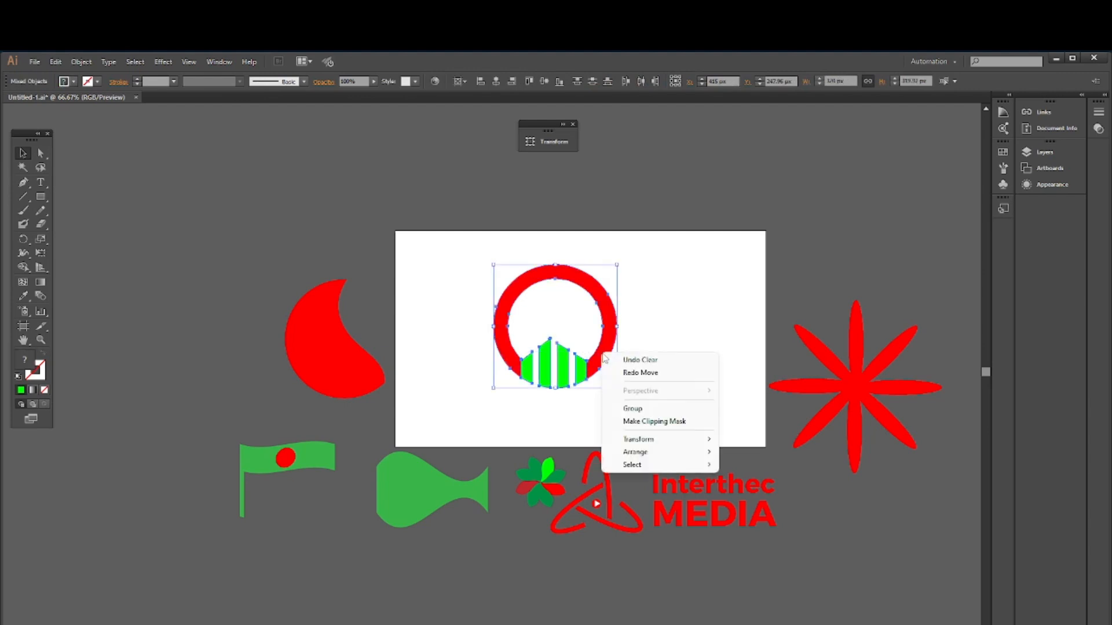
left_click(647, 409)
left_click(654, 343)
Ungroup the ring and the leftmost bar, and select the red ring compound path on its own
left_click(565, 374)
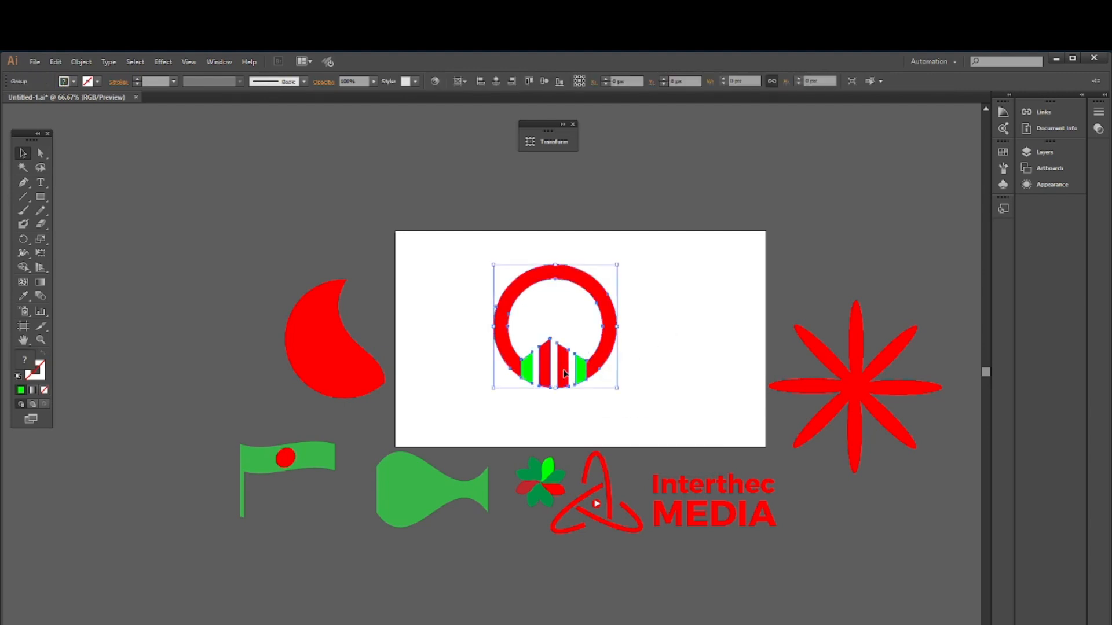
right_click(564, 373)
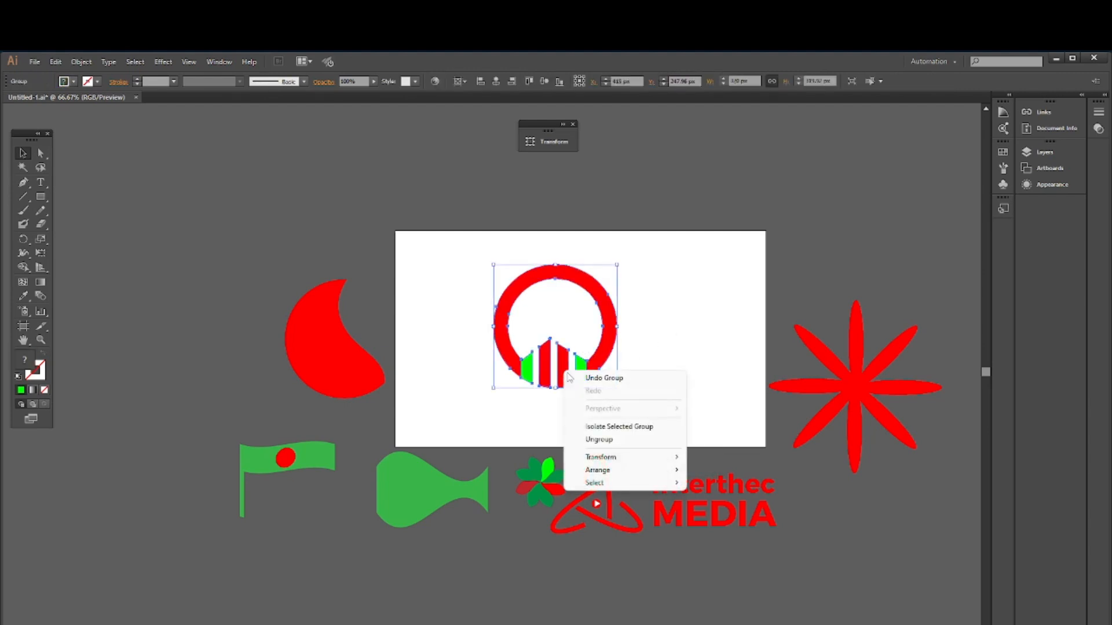
left_click(593, 440)
left_click(672, 344)
left_click(585, 278)
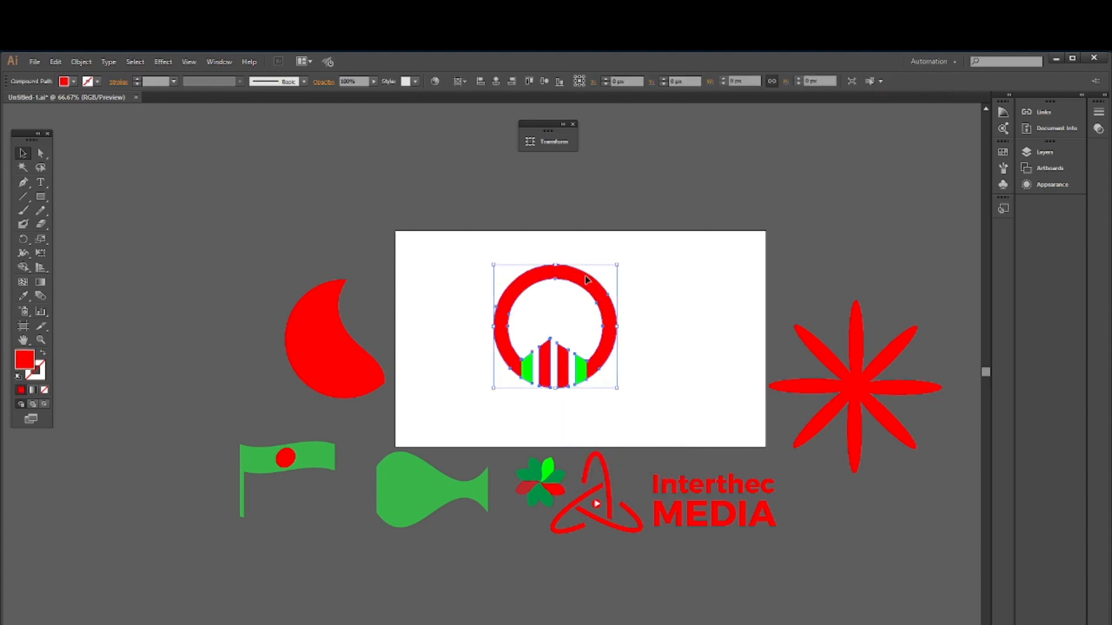
right_click(570, 355)
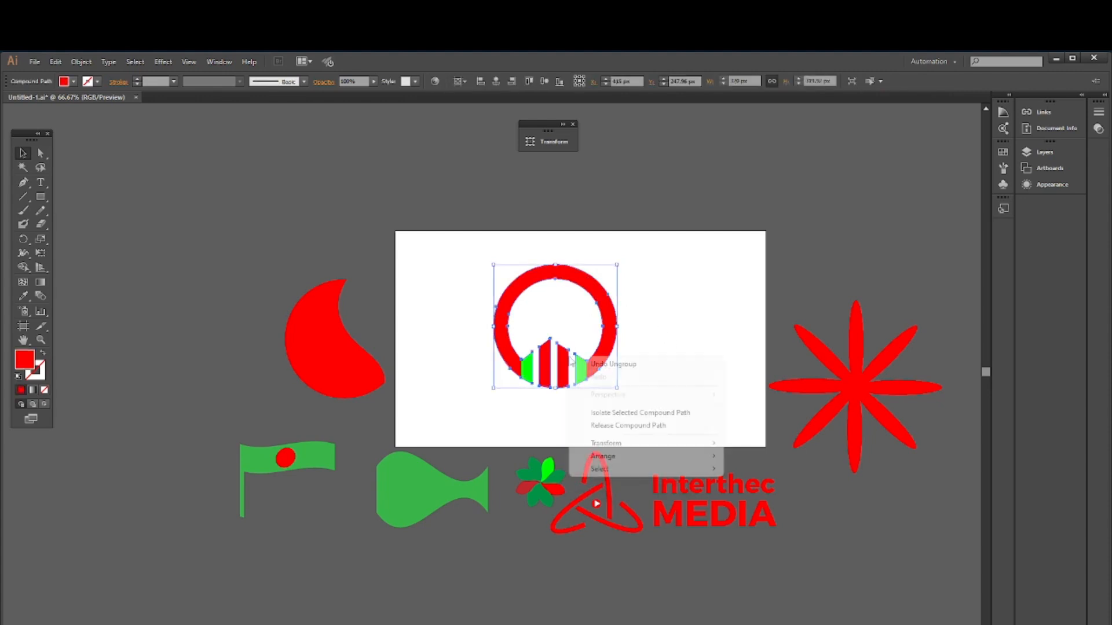
left_click(667, 353)
left_click(611, 344)
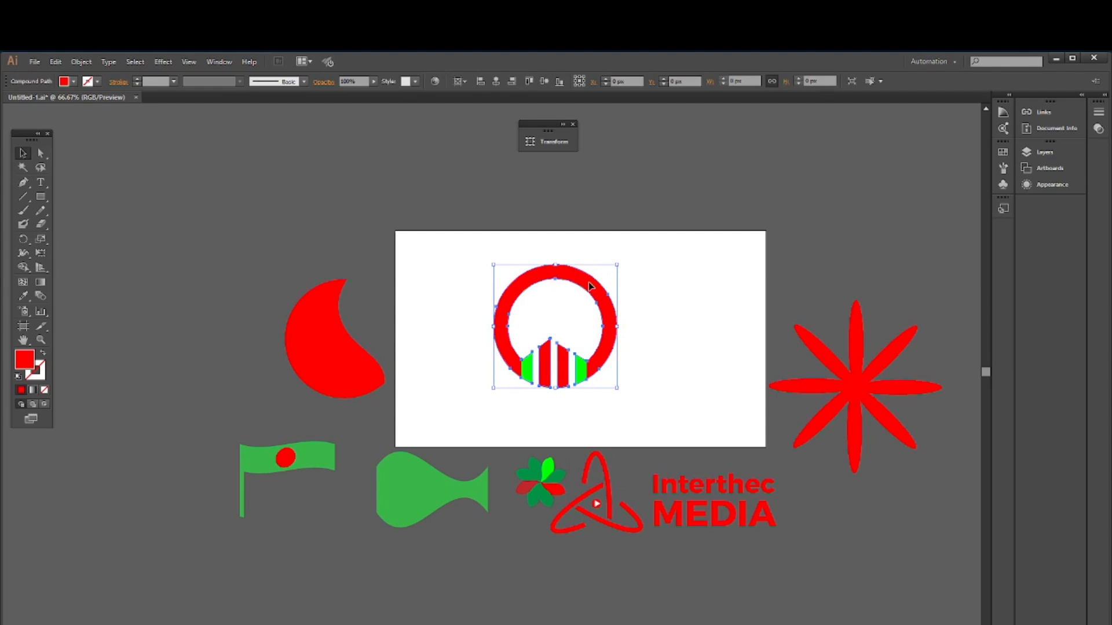
Undo the last ungrouping and ungroup the ring and bars again
right_click(611, 344)
left_click(657, 348)
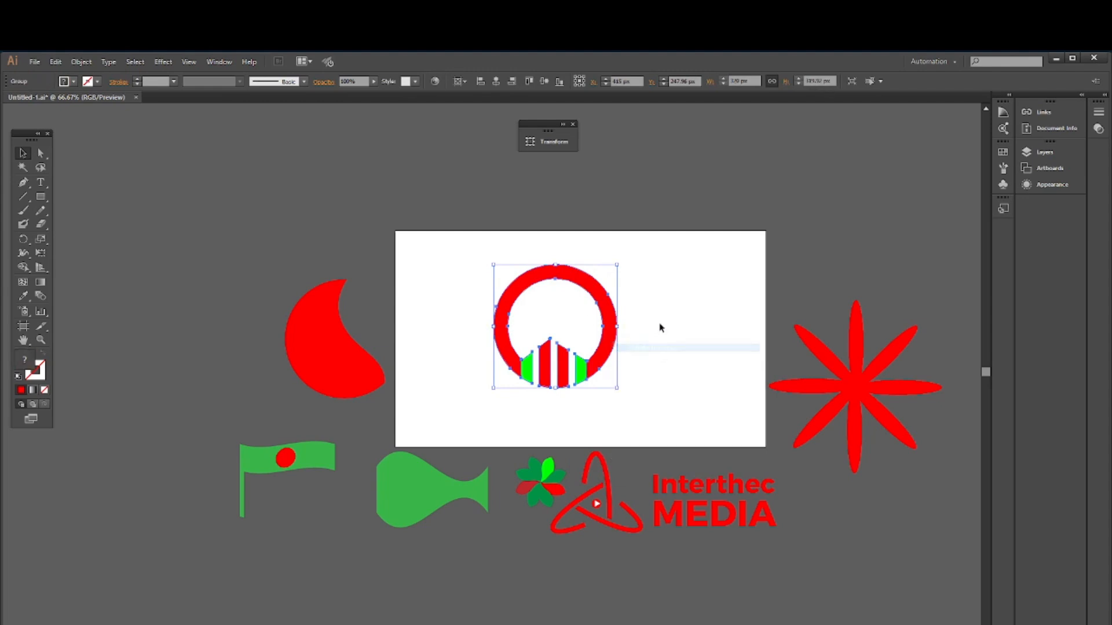
left_click(672, 301)
left_click(593, 288)
right_click(594, 291)
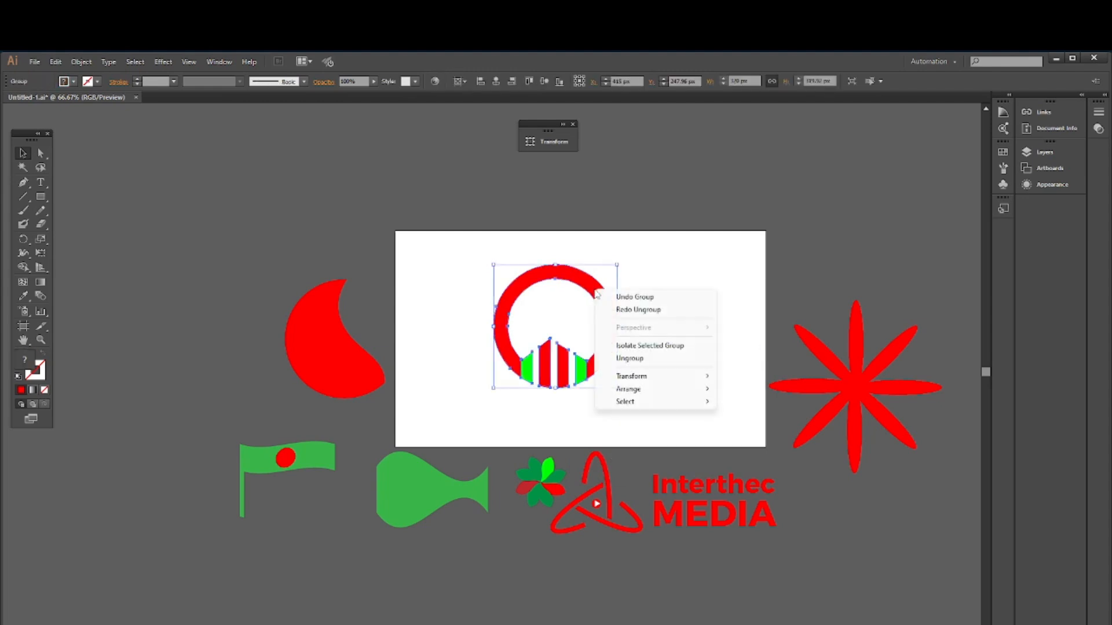
left_click(626, 358)
left_click(648, 320)
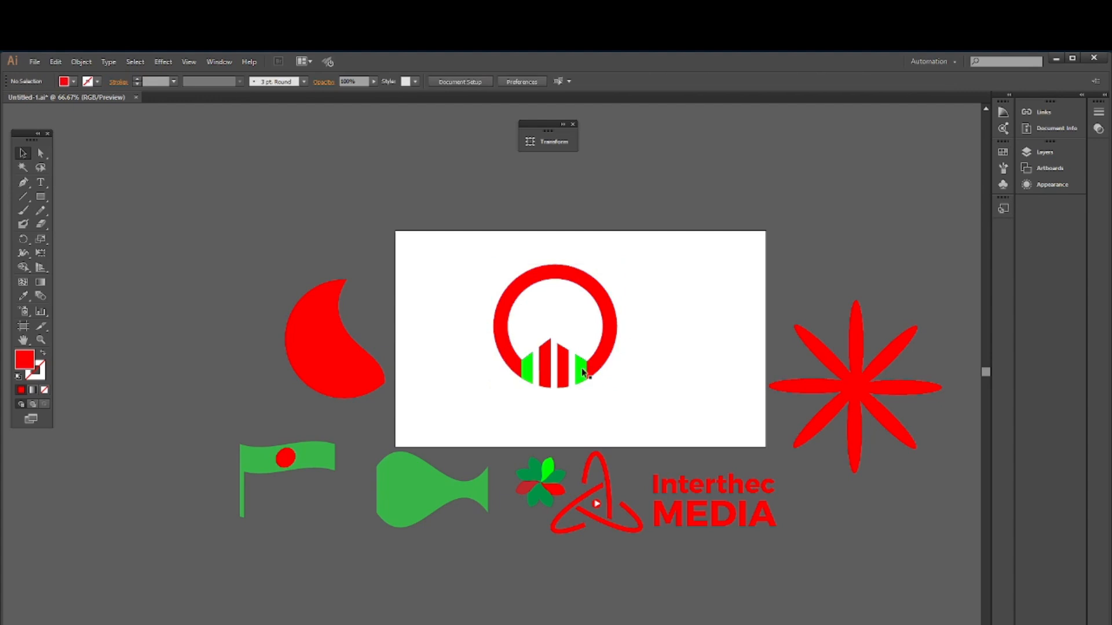
left_click(561, 371)
right_click(561, 370)
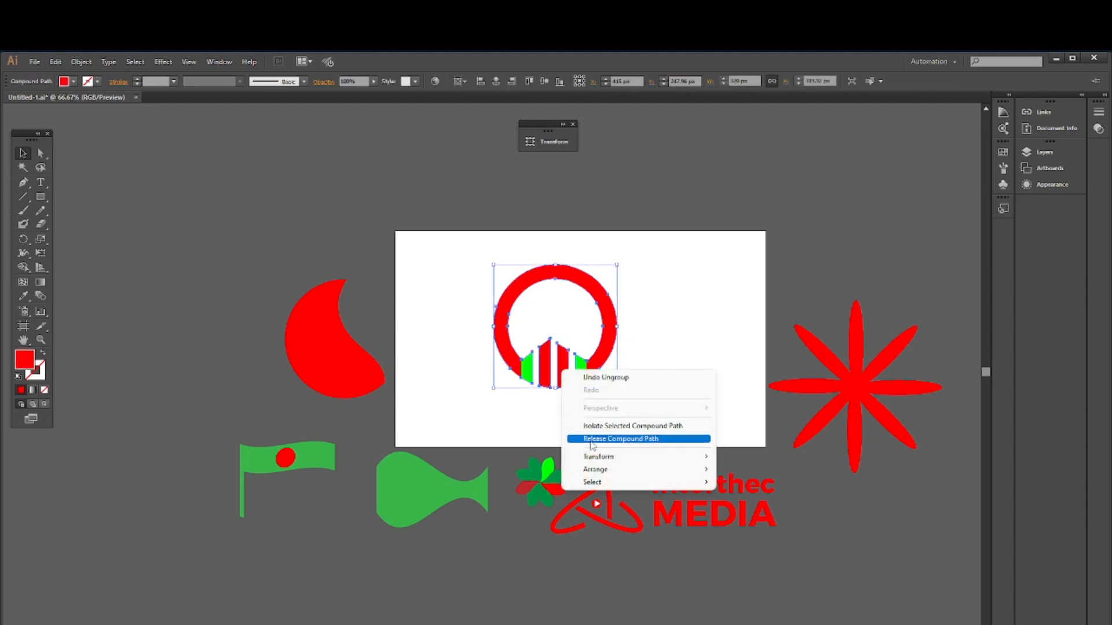
left_click(700, 335)
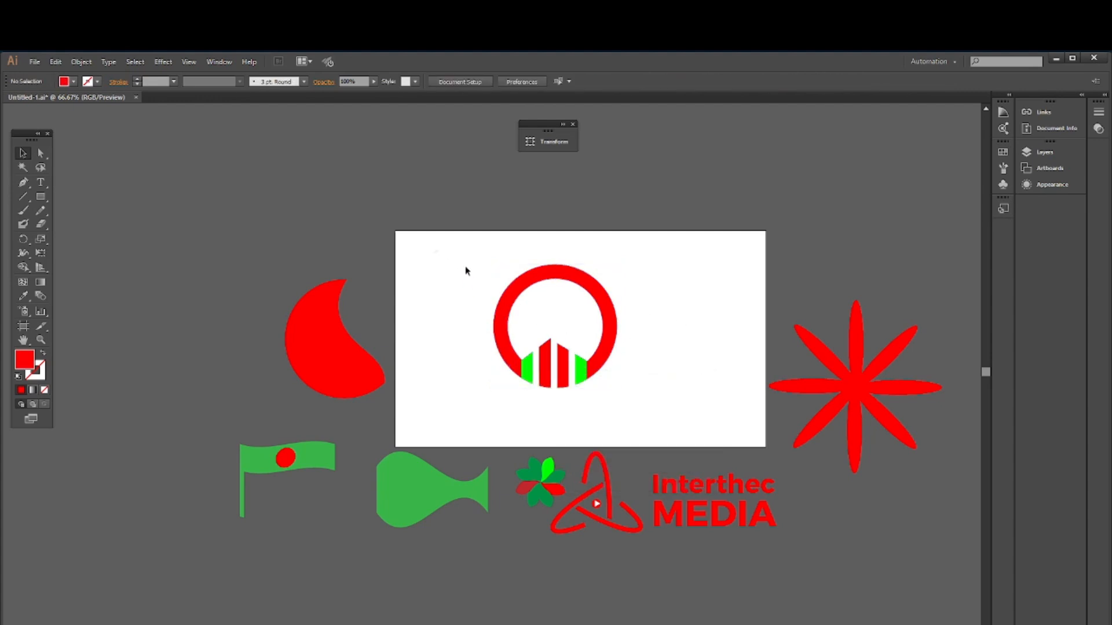
Select the whole ring-and-bars emblem and fill all of its pieces with red
left_click_drag(434, 250, 652, 367)
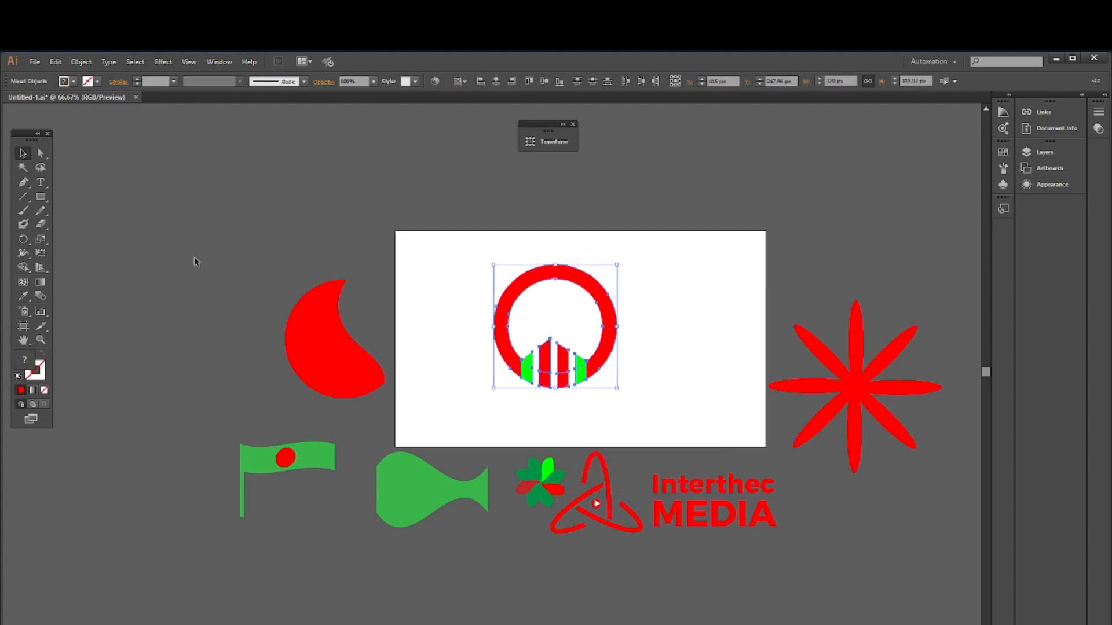
left_click(65, 80)
left_click(42, 115)
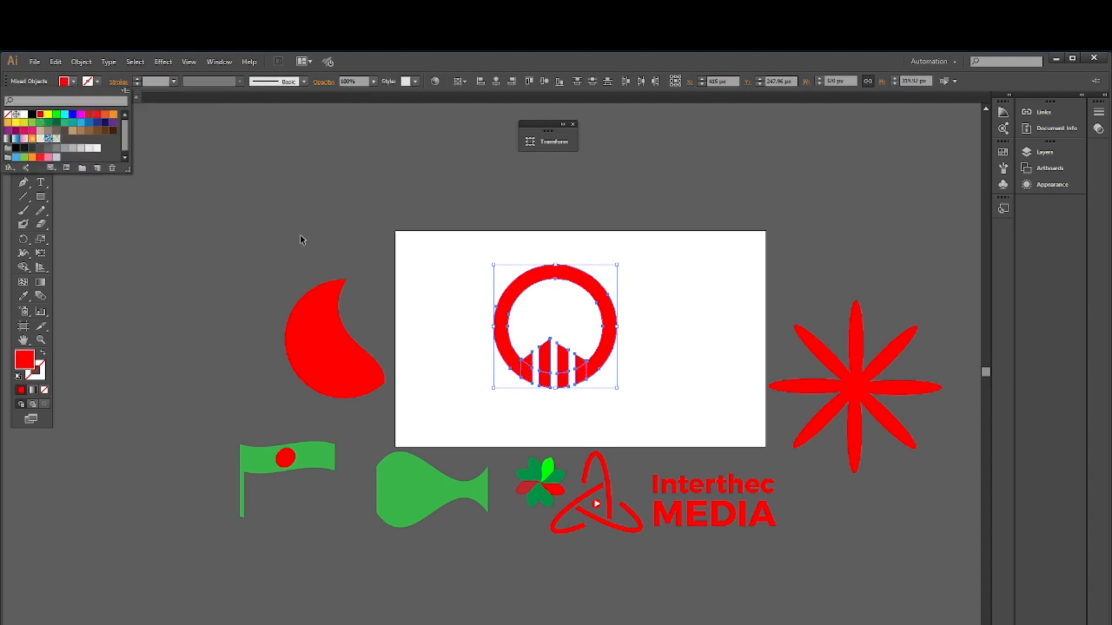
left_click(347, 241)
left_click(705, 369)
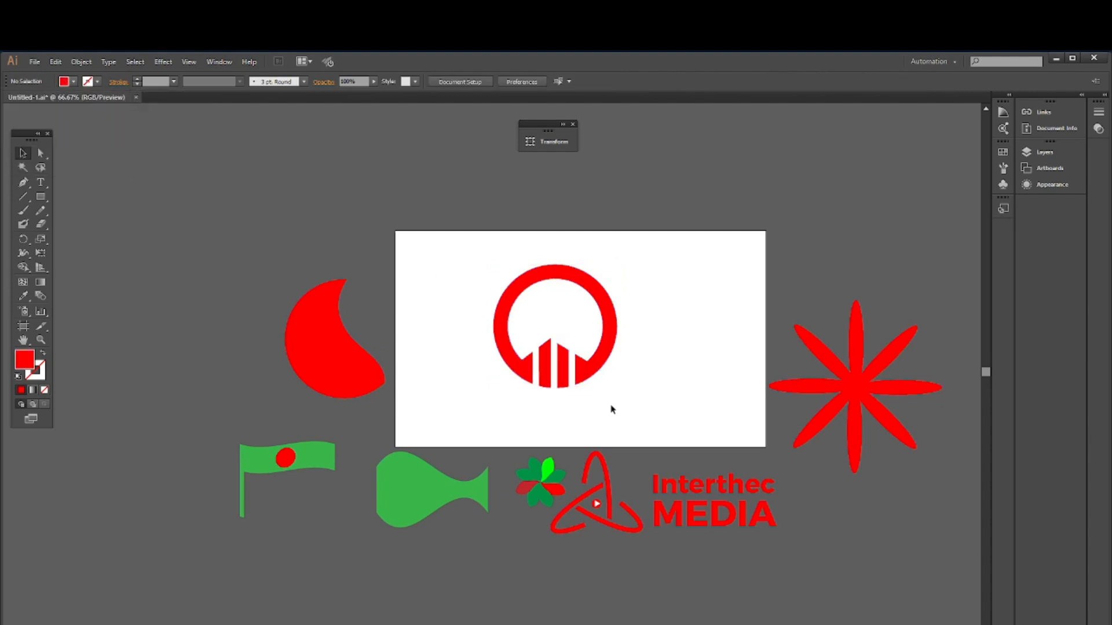
Use the Shape Builder to merge the split pieces of each middle bar and join both outer bars to the ring
scroll(602, 392, "up", 4)
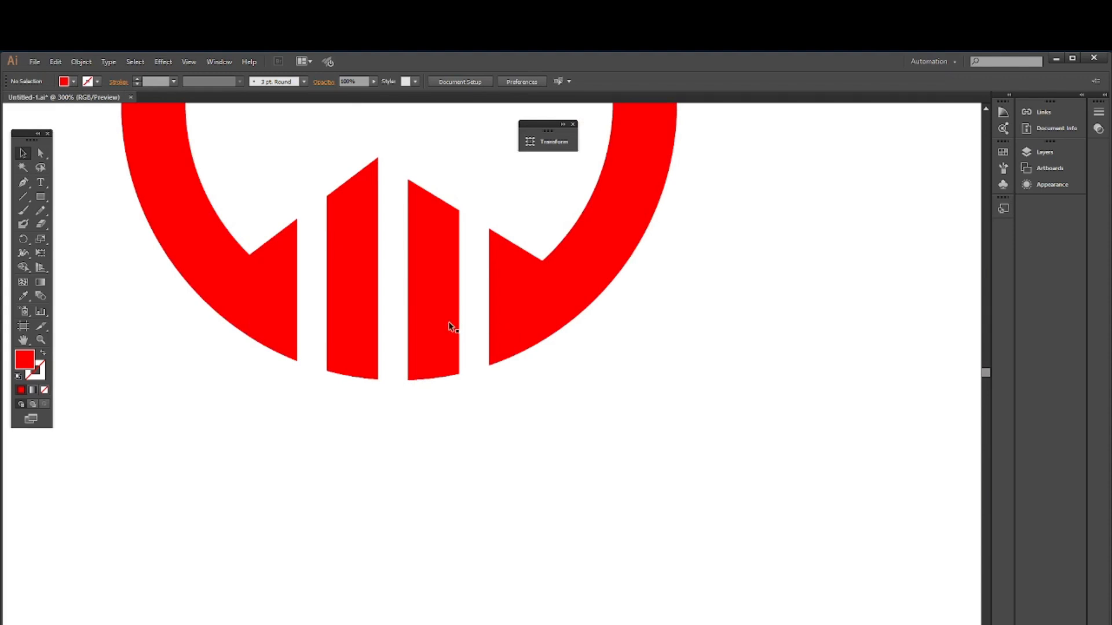
scroll(405, 362, "up", 2)
left_click_drag(121, 354, 741, 440)
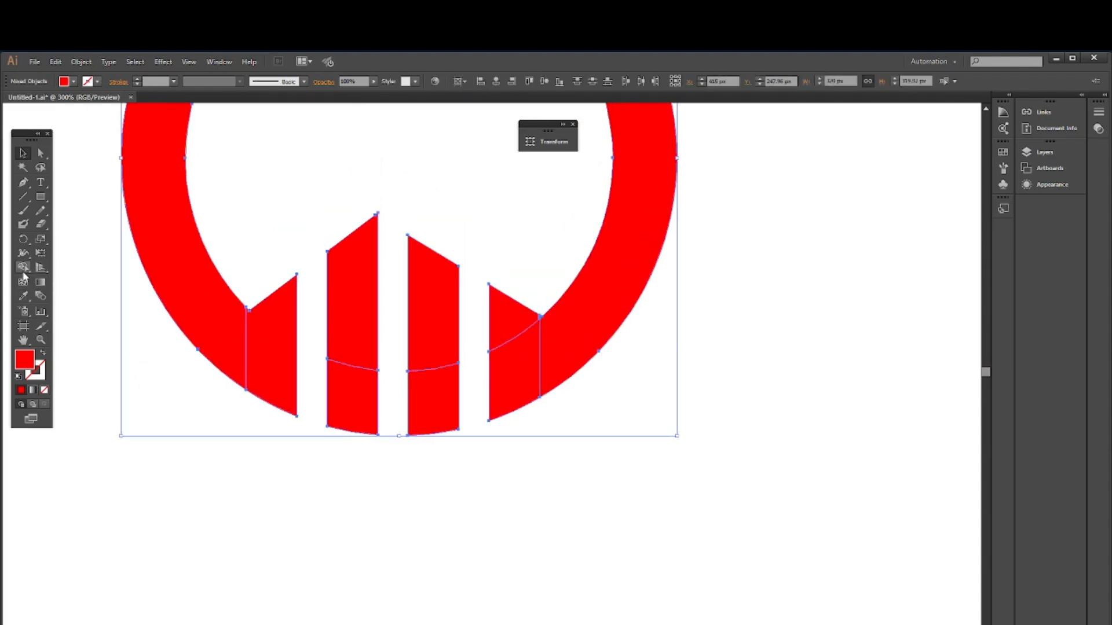
left_click(23, 268)
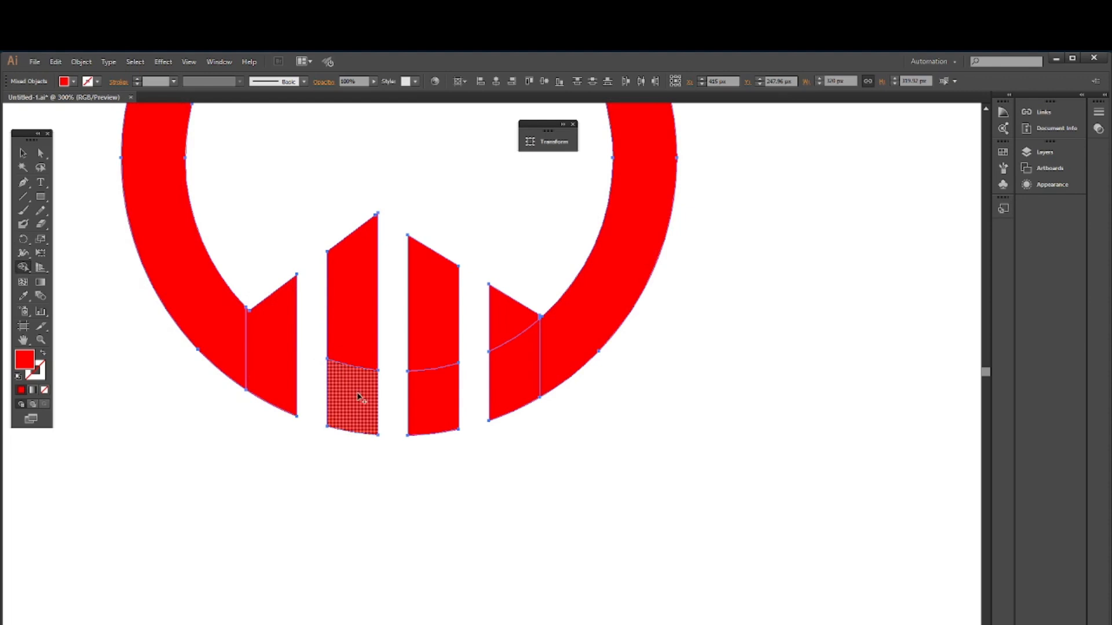
left_click_drag(363, 382, 357, 298)
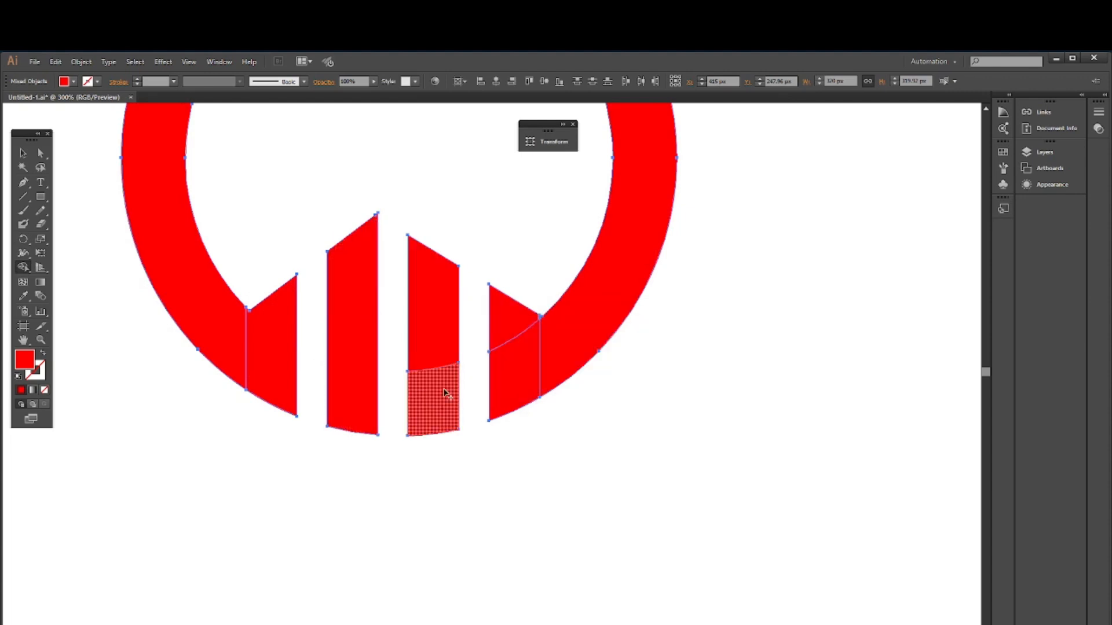
mouse_move(445, 394)
left_mouse_down()
mouse_move(442, 330)
mouse_move(558, 349)
left_mouse_up()
left_click_drag(258, 360, 220, 345)
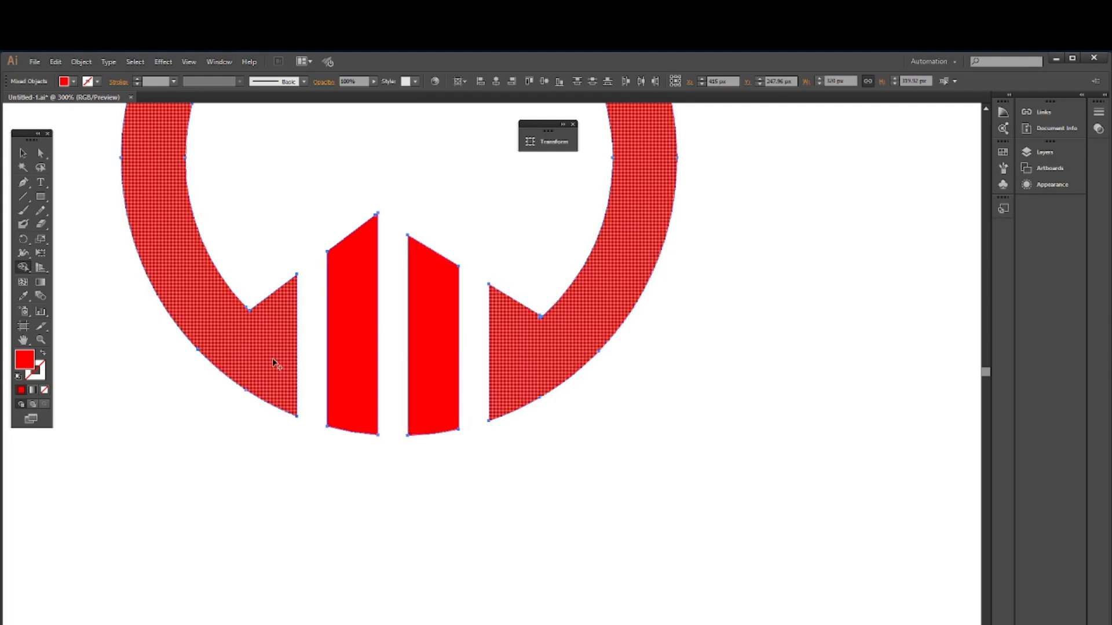
scroll(355, 388, "down", 6)
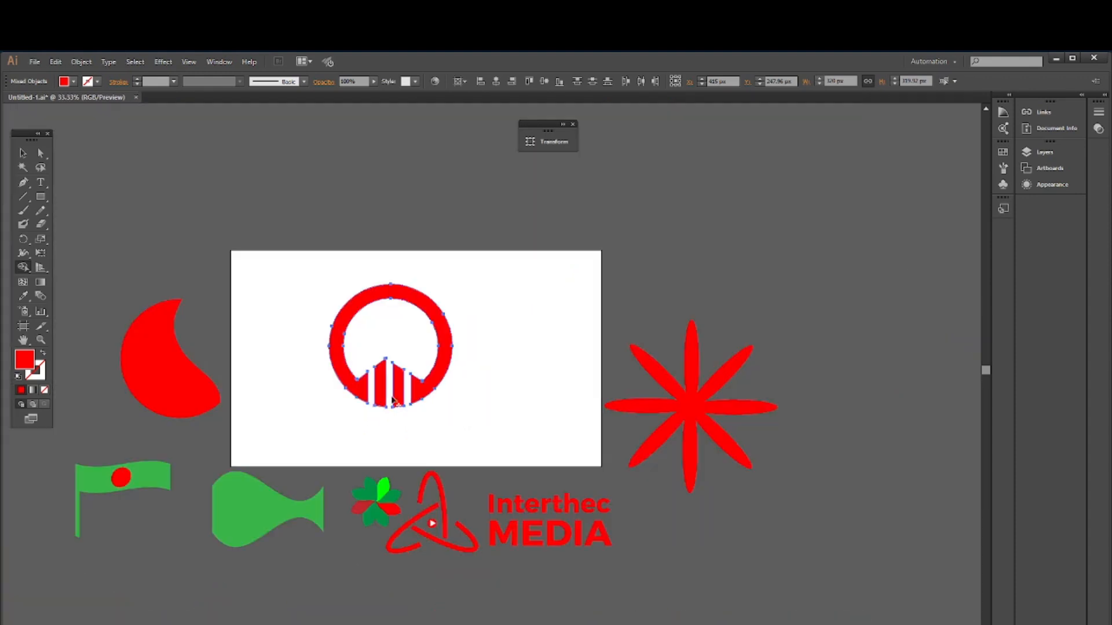
scroll(392, 400, "down", 1)
left_click(23, 153)
left_click(449, 409)
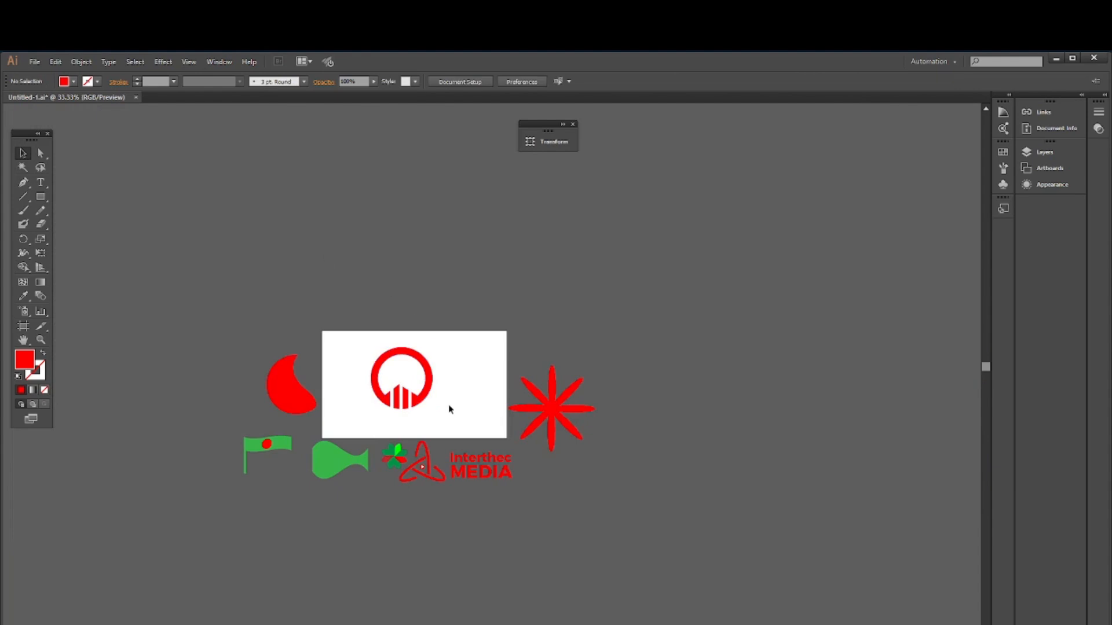
Fill the merged ring with blue, leaving the two middle bars red
scroll(440, 400, "up", 4)
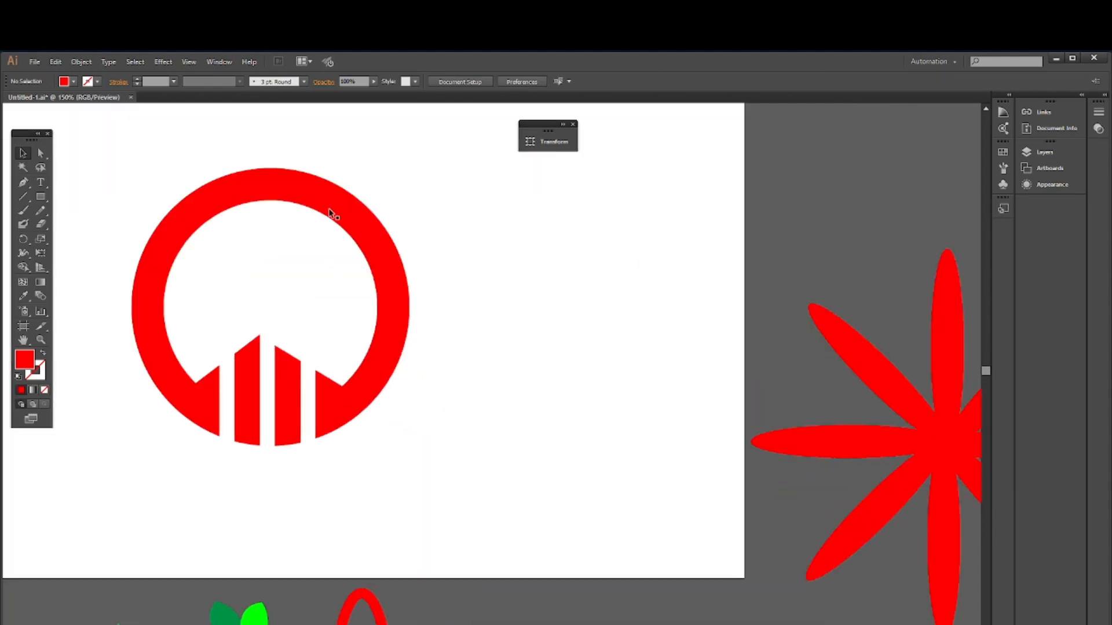
left_click(333, 214)
left_click(63, 83)
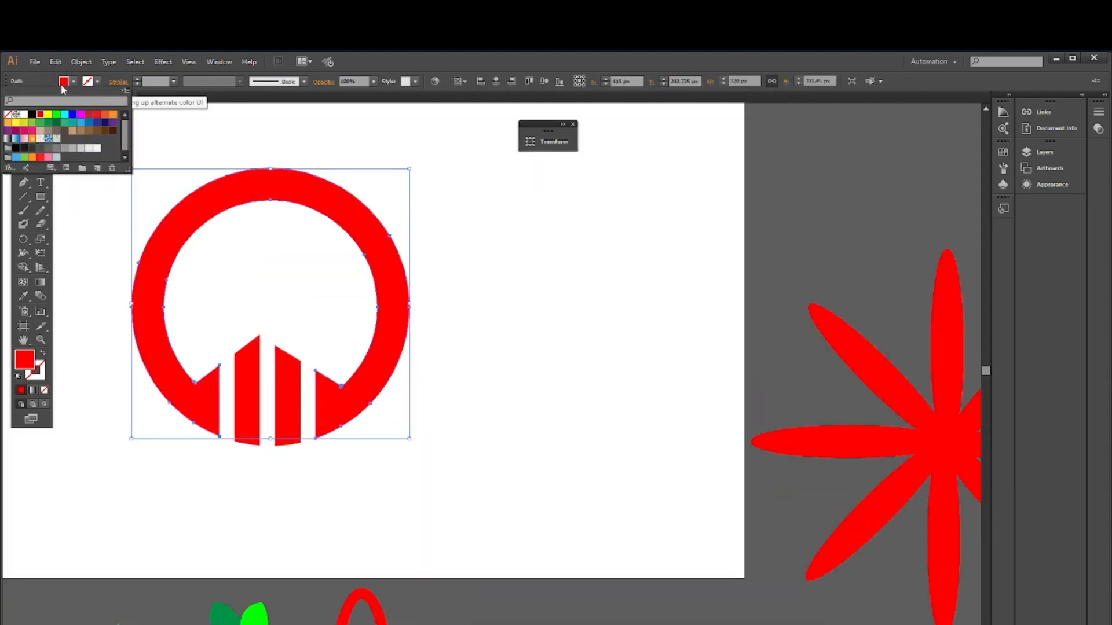
left_click(72, 114)
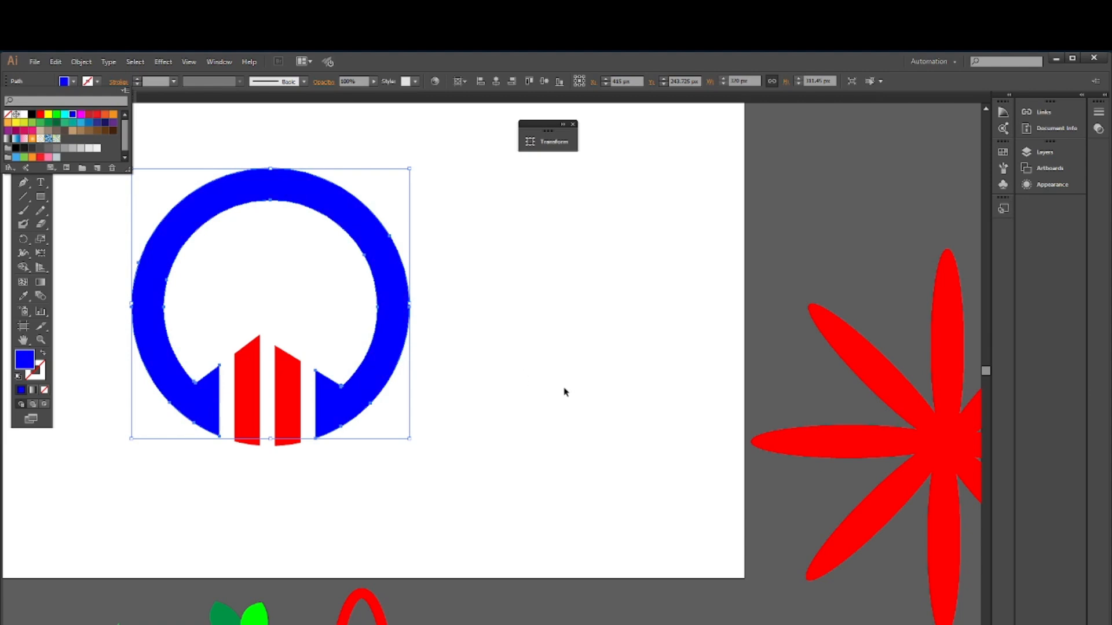
key("Escape")
left_click(672, 410)
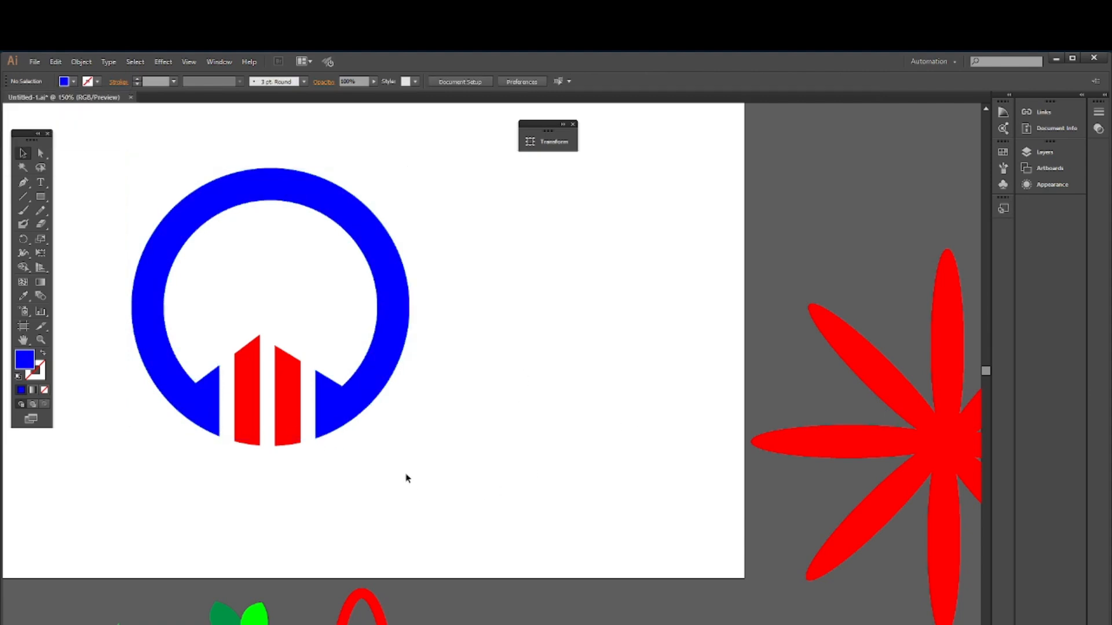
Group the blue ring and the two red middle bars into one object
left_click_drag(102, 202, 421, 449)
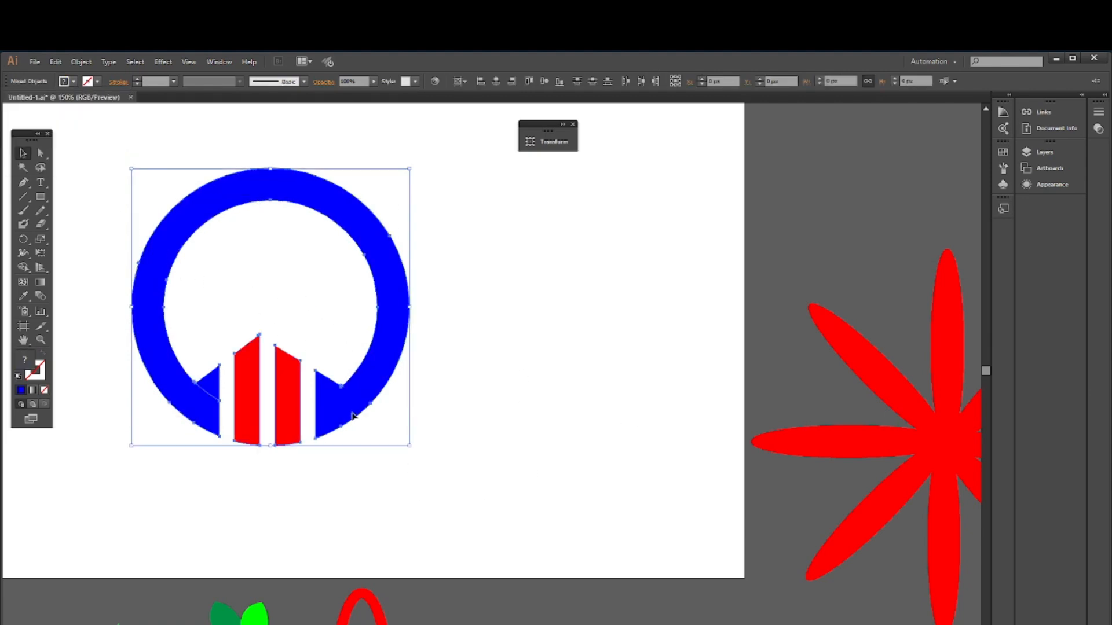
right_click(353, 413)
left_click(405, 469)
left_click(405, 413)
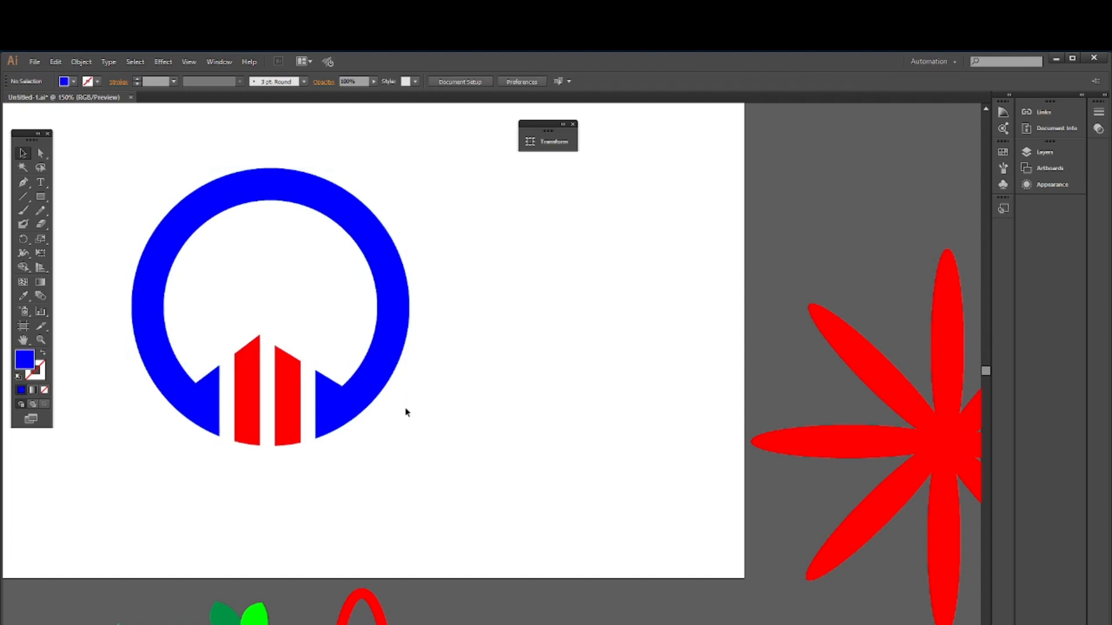
scroll(328, 367, "down", 2, "alt")
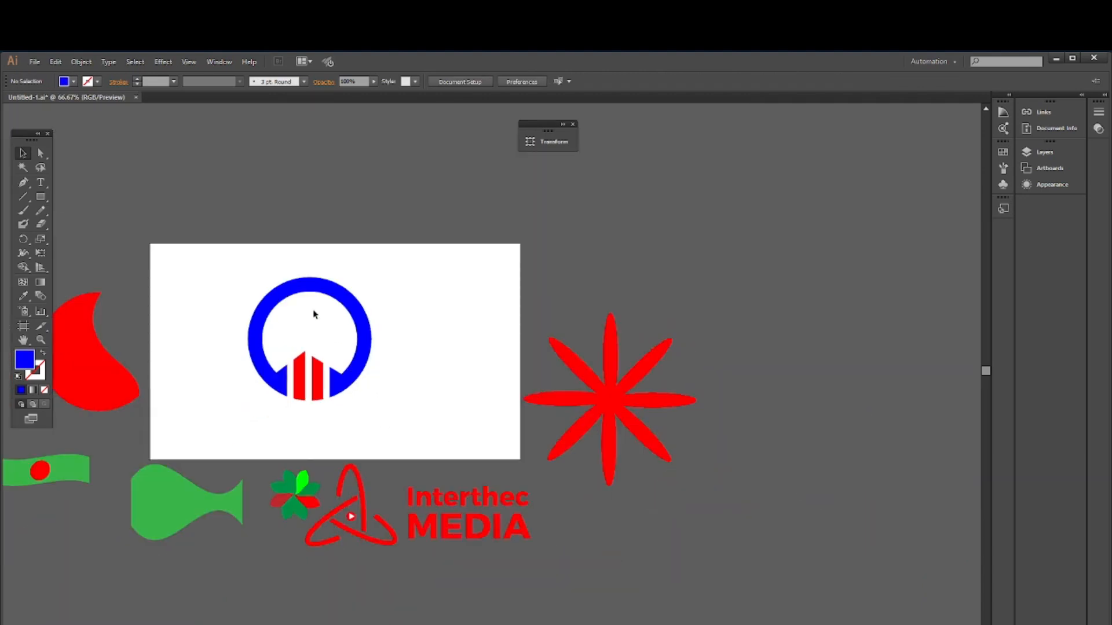
left_click(365, 333)
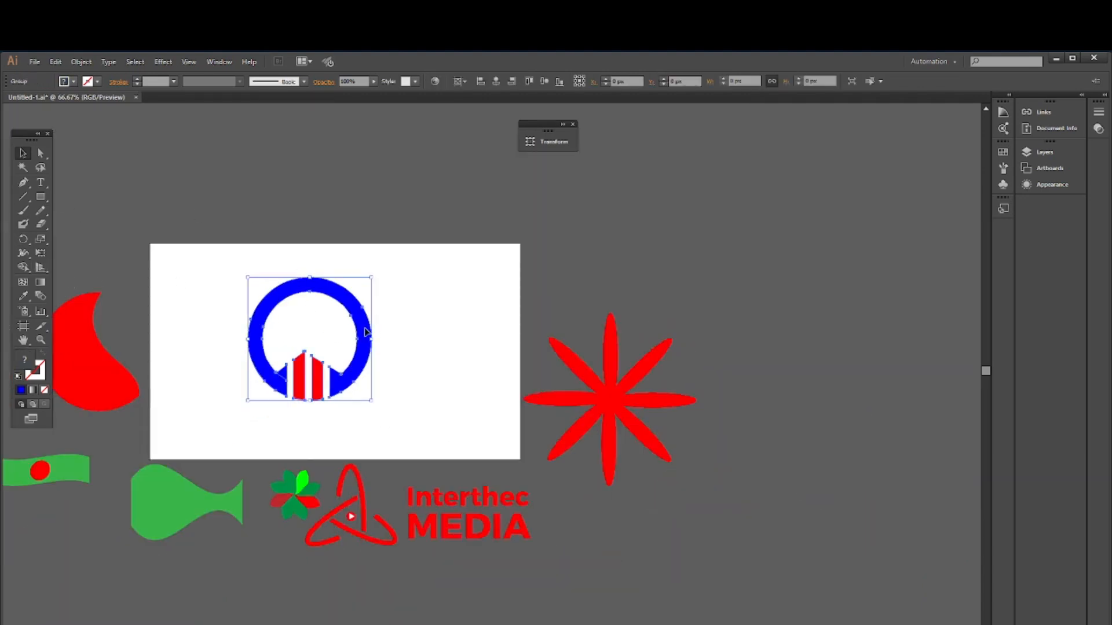
left_click(307, 228)
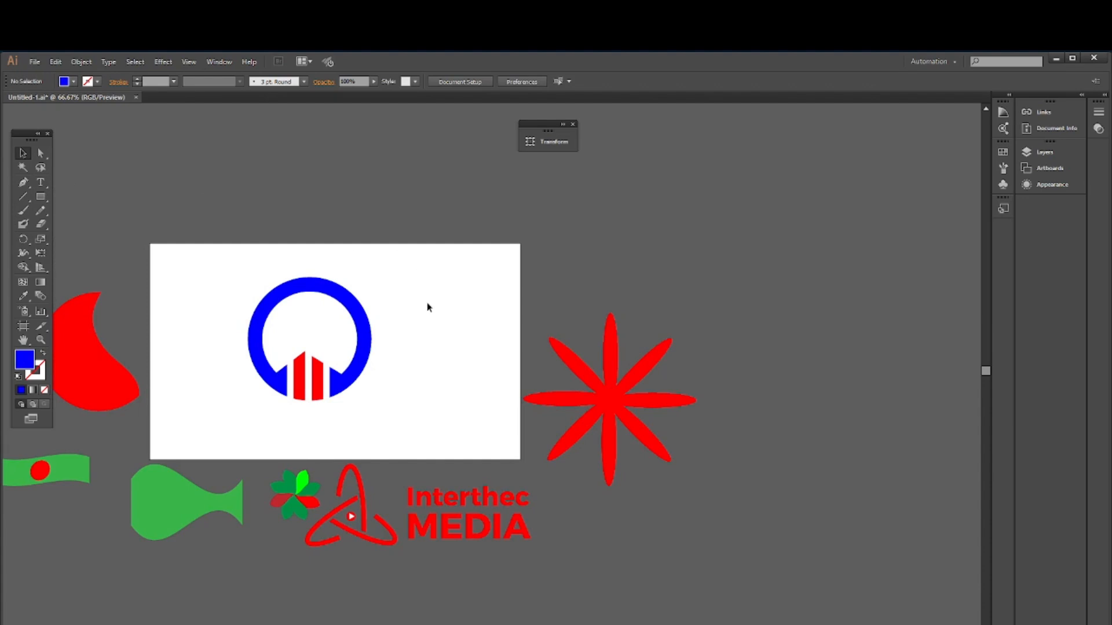
Add the text "BIG MART" beside the emblem on the artboard
left_click(41, 182)
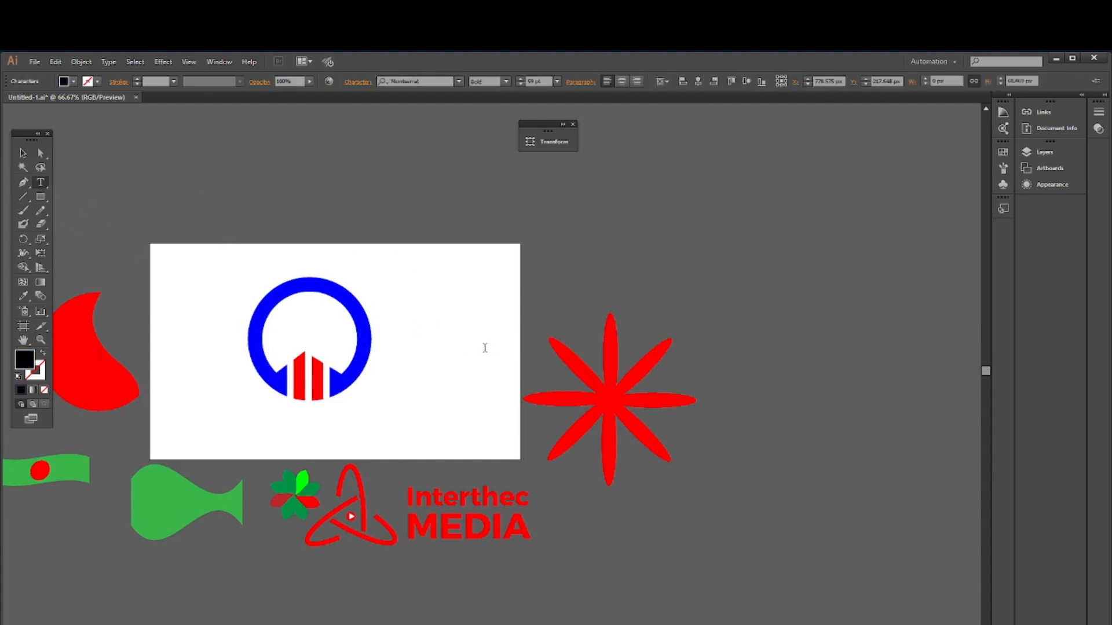
type("BIG BA")
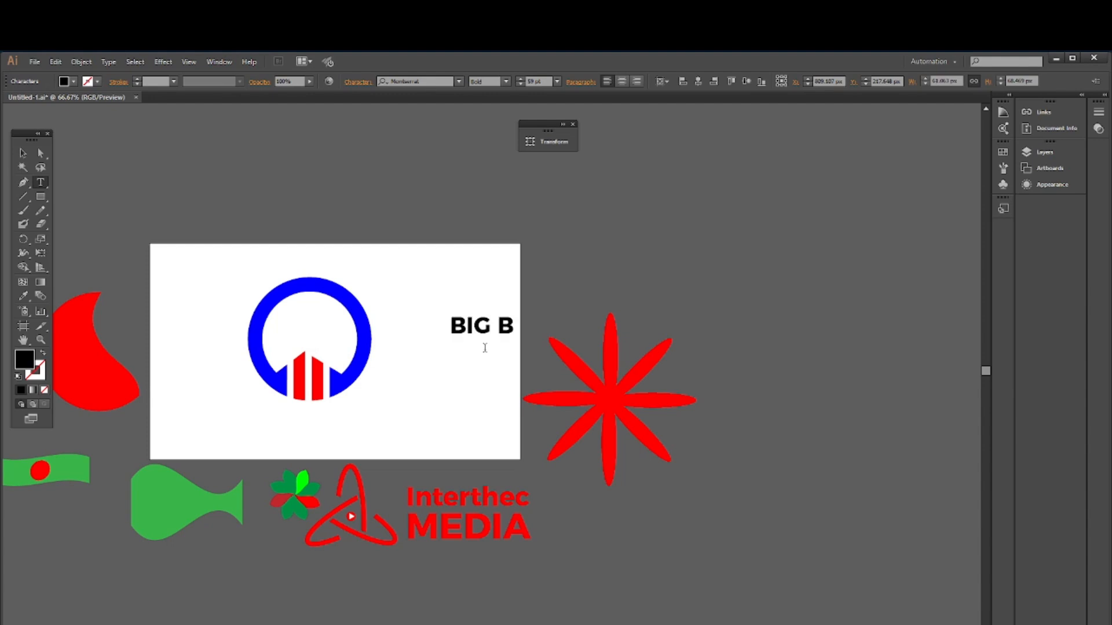
key("BackSpace")
key("BackSpace")
type("MART")
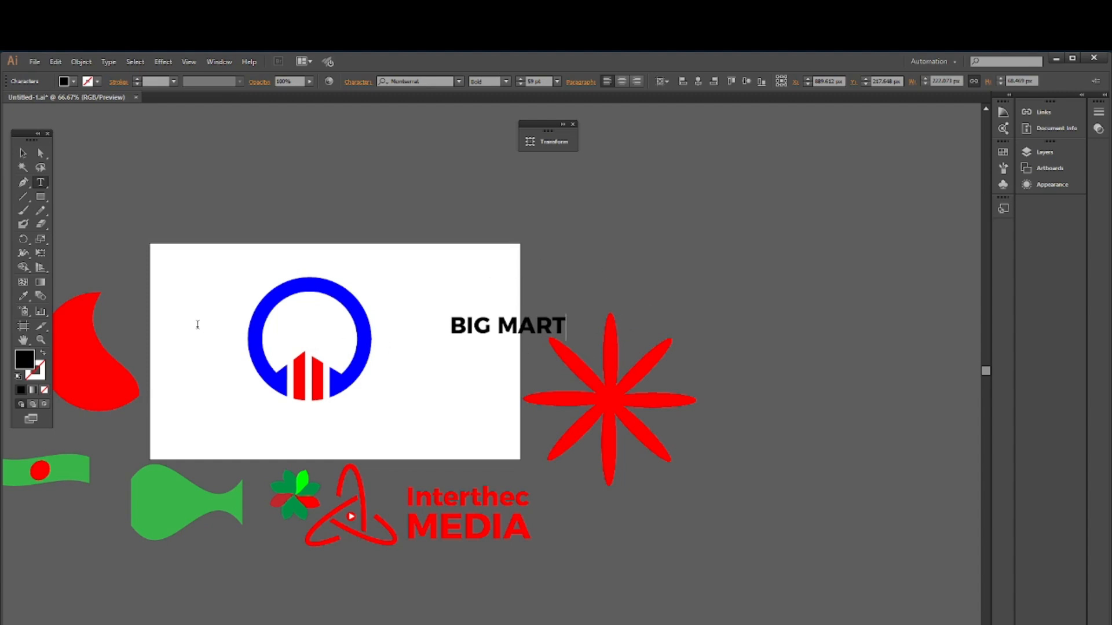
left_click(23, 153)
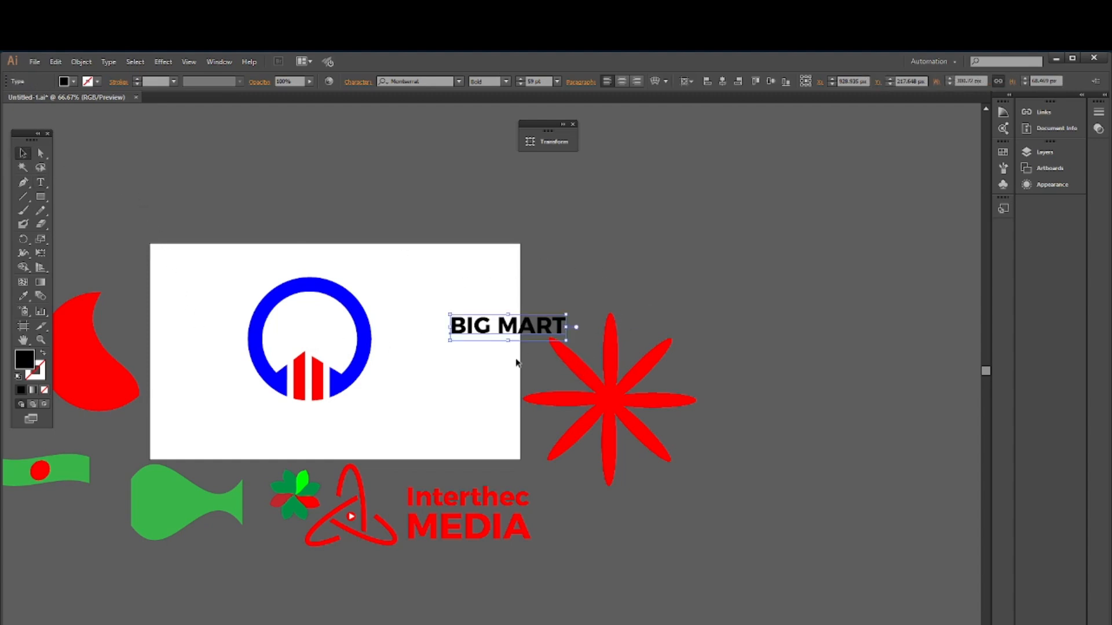
Scale the emblem down slightly and move the BIG MART text directly beneath it
left_click_drag(241, 274, 391, 408)
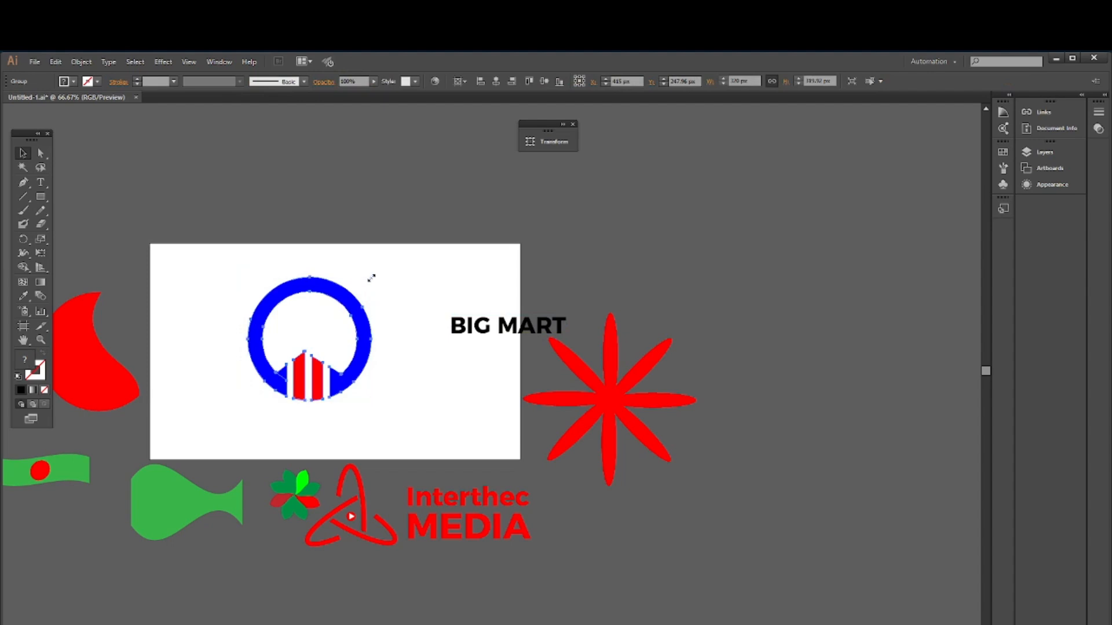
left_click_drag(374, 287, 370, 292)
left_click_drag(481, 327, 238, 391)
Recolour the word BIG by sampling the red of the emblem's middle bars with the Eyedropper
key("t")
left_click(294, 407)
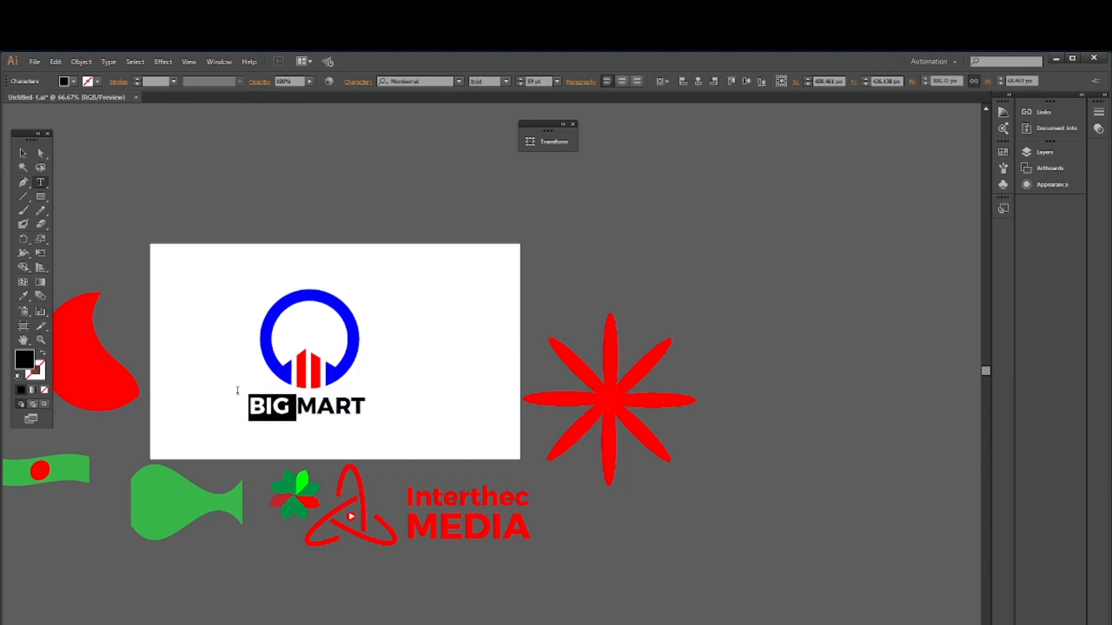
left_click(22, 298)
left_click(302, 365)
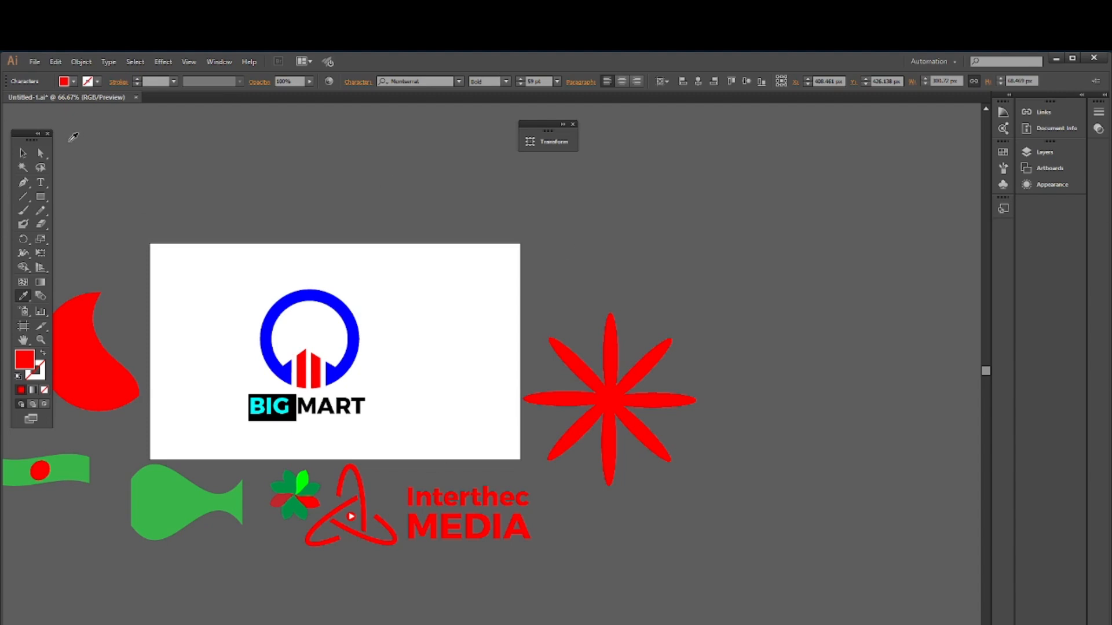
left_click(23, 153)
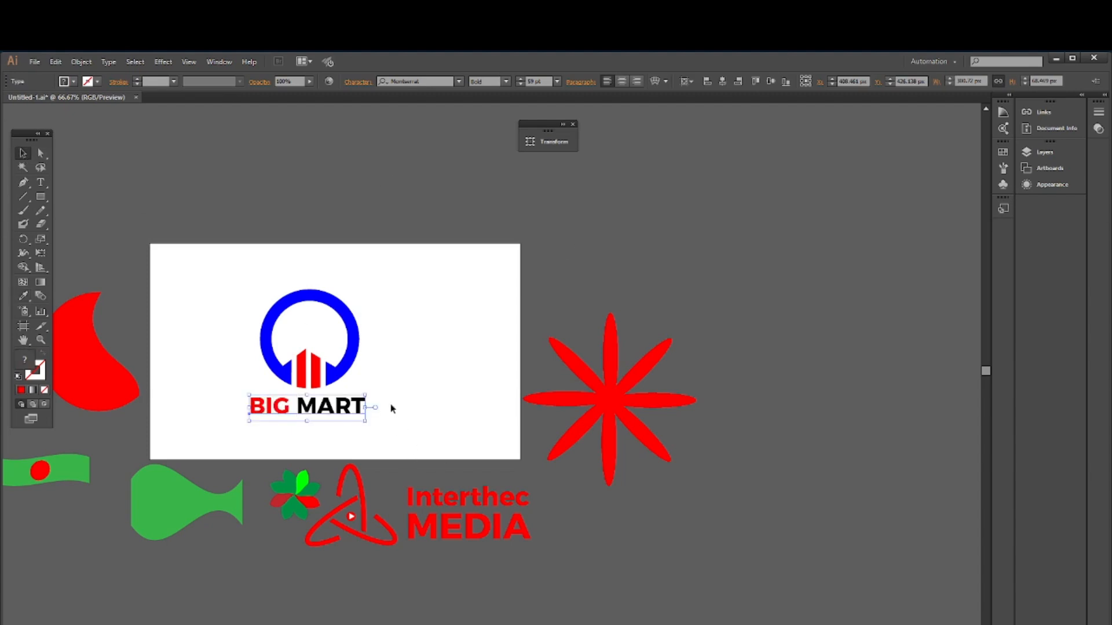
left_click(376, 411)
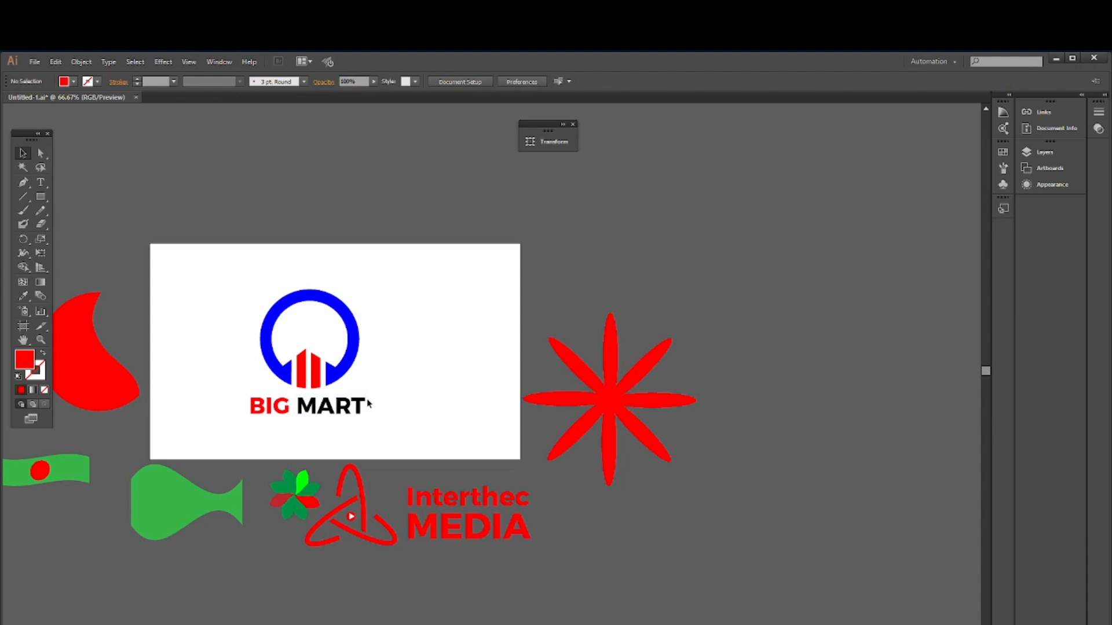
Recolour the word MART by sampling the blue of the emblem's ring with the Eyedropper
left_click(368, 405)
double_click(367, 407)
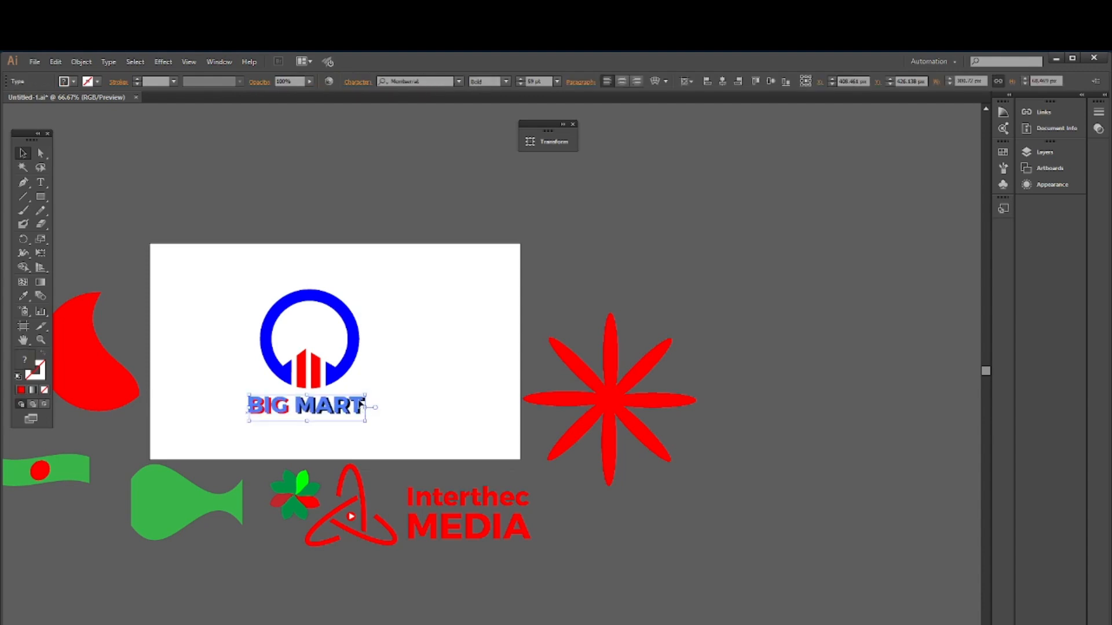
left_click(368, 406)
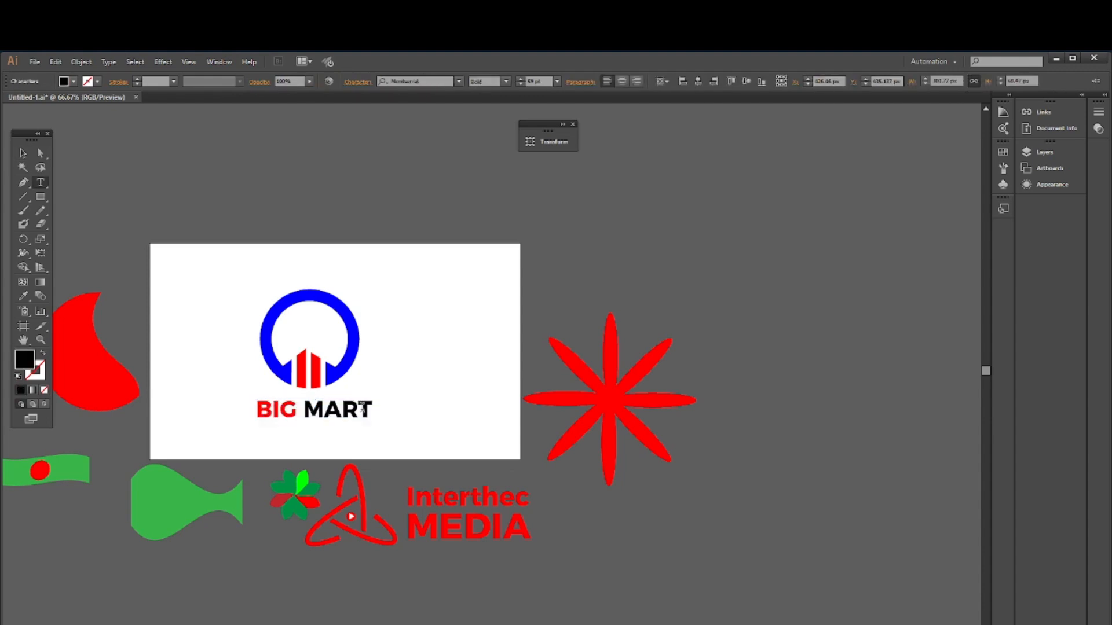
left_click_drag(371, 410, 310, 412)
left_click(23, 296)
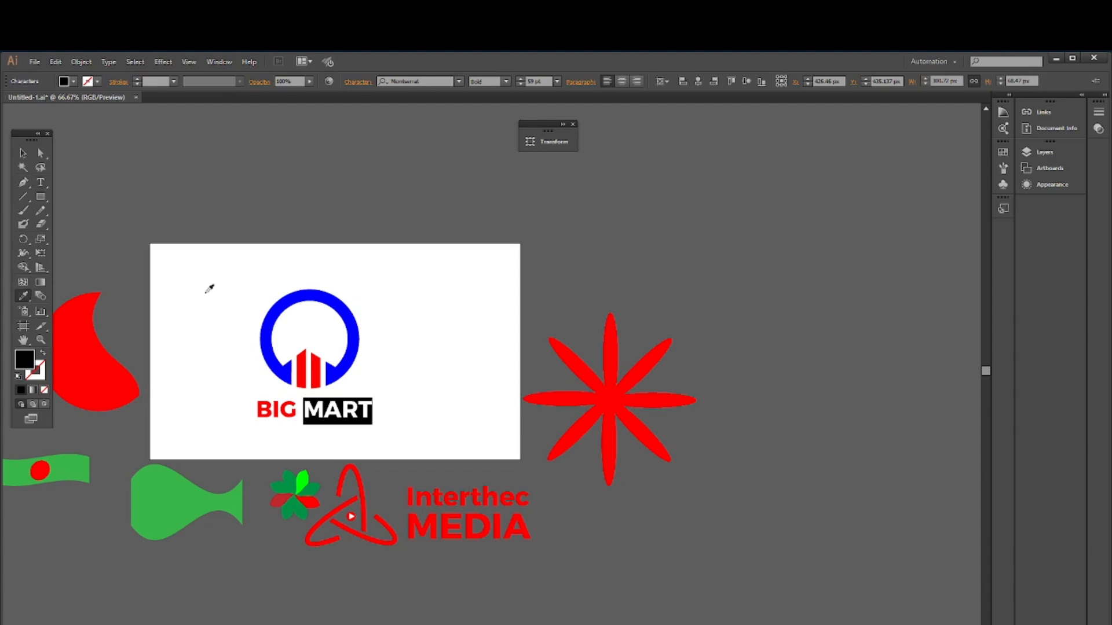
left_click(338, 303)
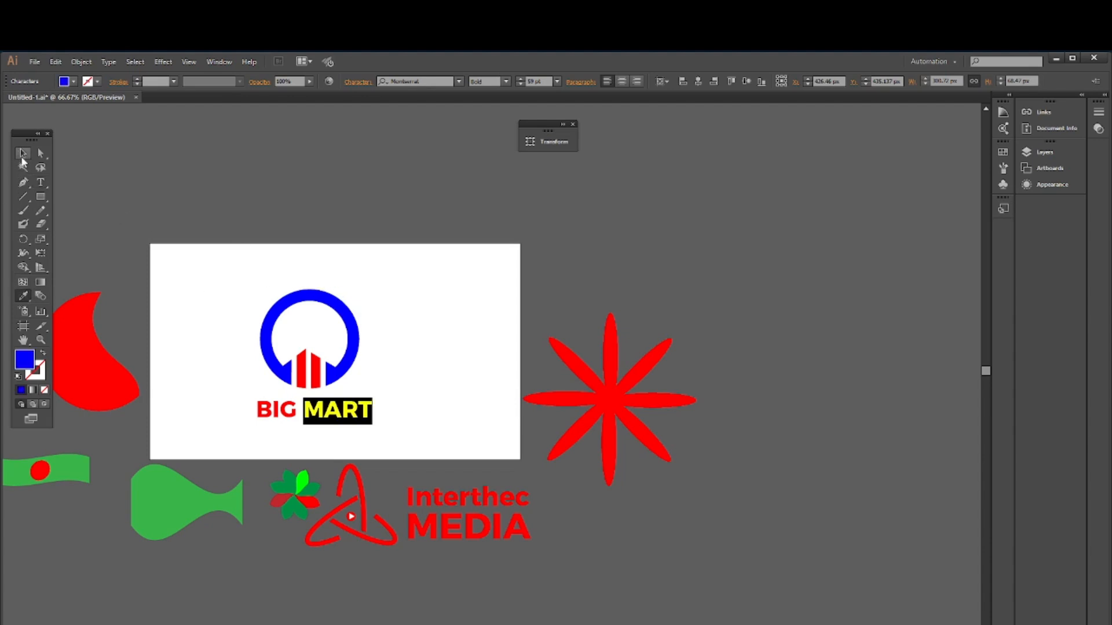
Move the BIG MART text slightly so it sits centred directly beneath the emblem, and deselect it
left_click(23, 153)
left_click(258, 283)
left_click_drag(349, 416, 348, 405)
left_click(259, 296)
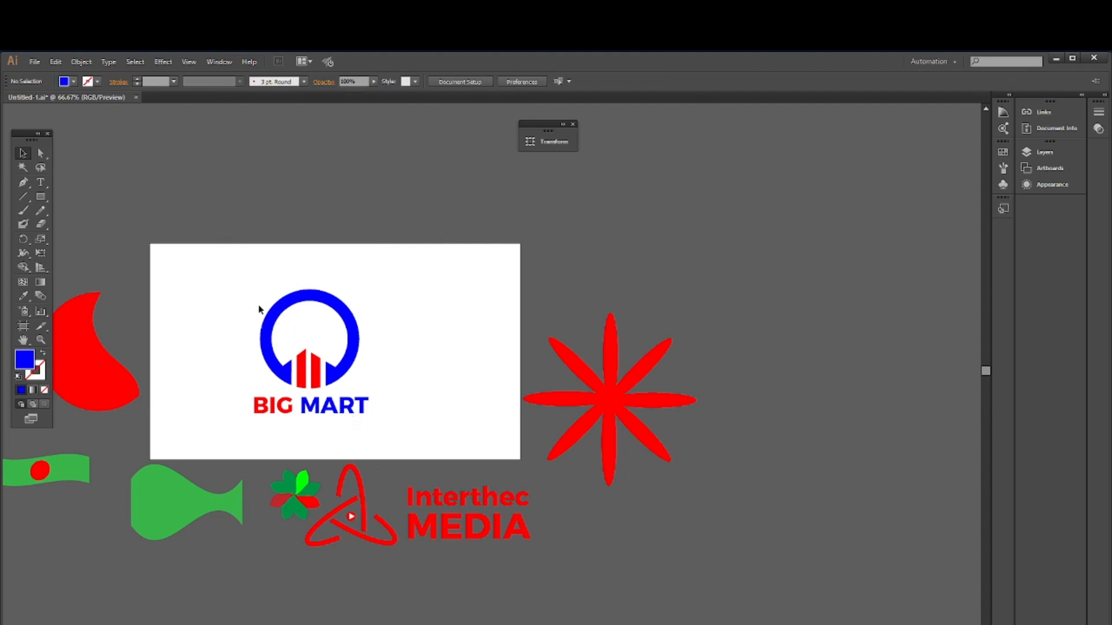
left_click(36, 60)
mouse_move(56, 62)
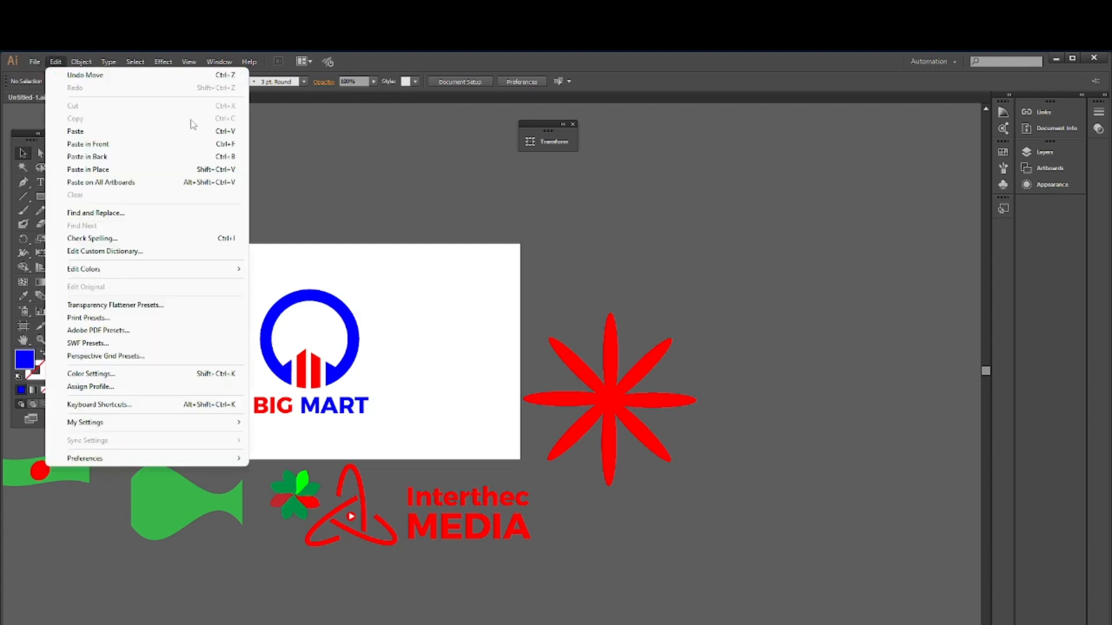
left_click(317, 179)
Group the ring-and-bars emblem and the BIG MART text into one logo object
left_click_drag(203, 286, 385, 440)
left_click_drag(364, 355, 367, 299)
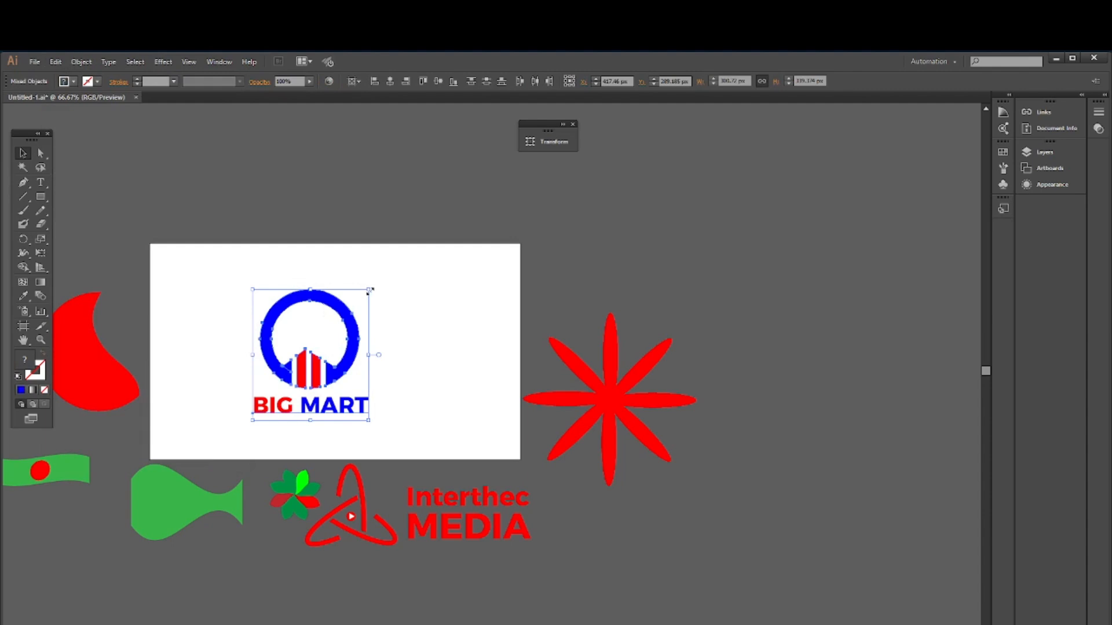
right_click(327, 336)
left_click(356, 389)
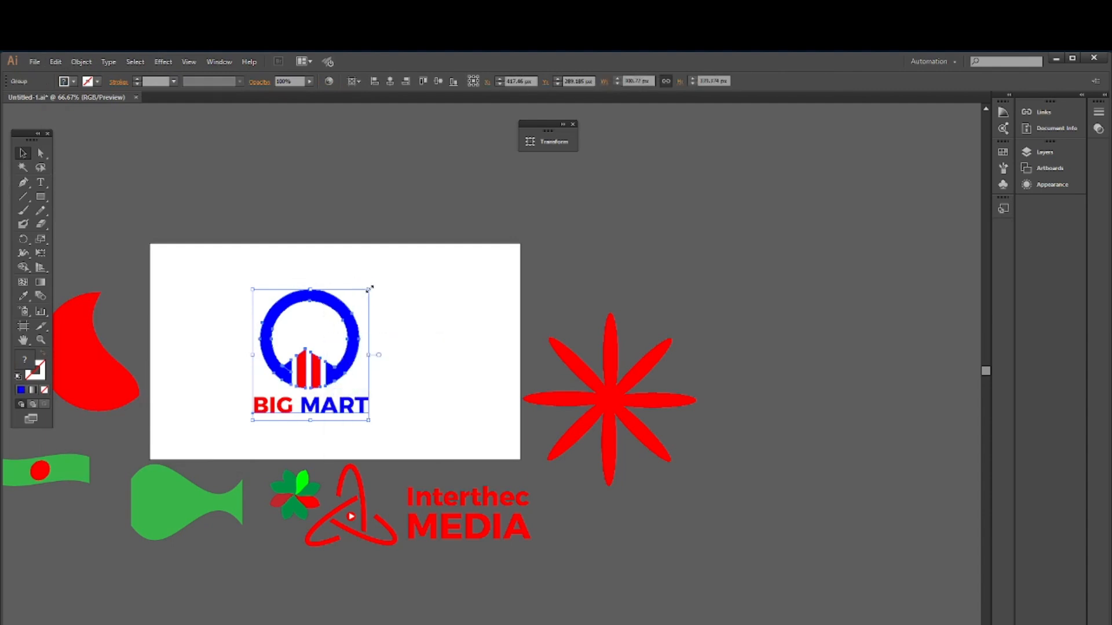
Scale the BIG MART logo to about 237 px wide in the artboard's upper-left area and place the Interthec MEDIA logo beside it
left_click_drag(369, 289, 196, 304)
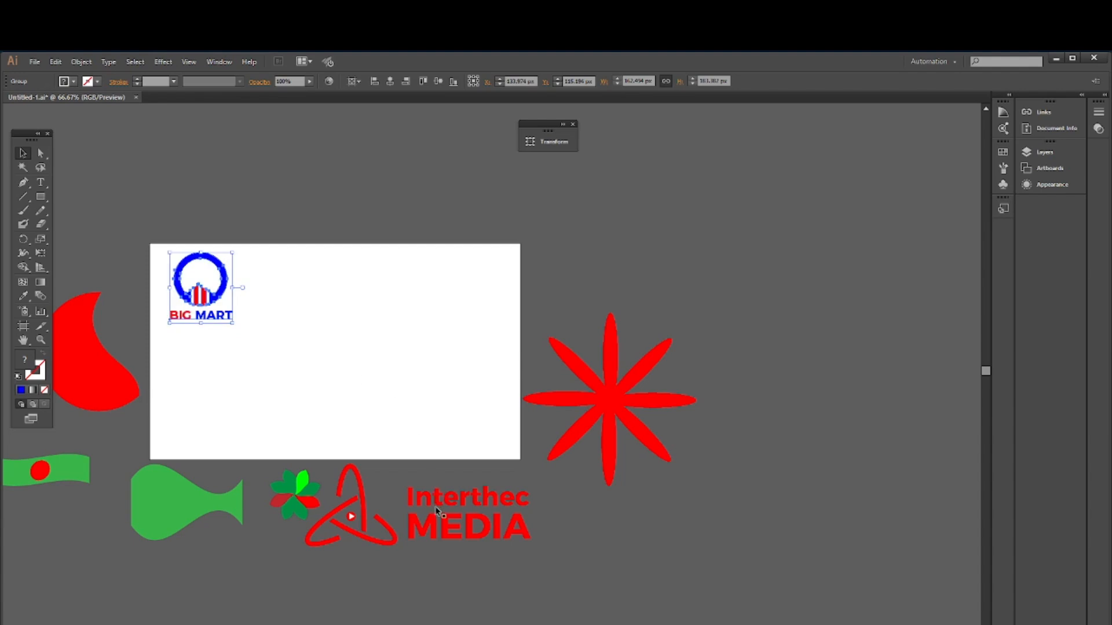
left_click_drag(382, 457, 383, 283)
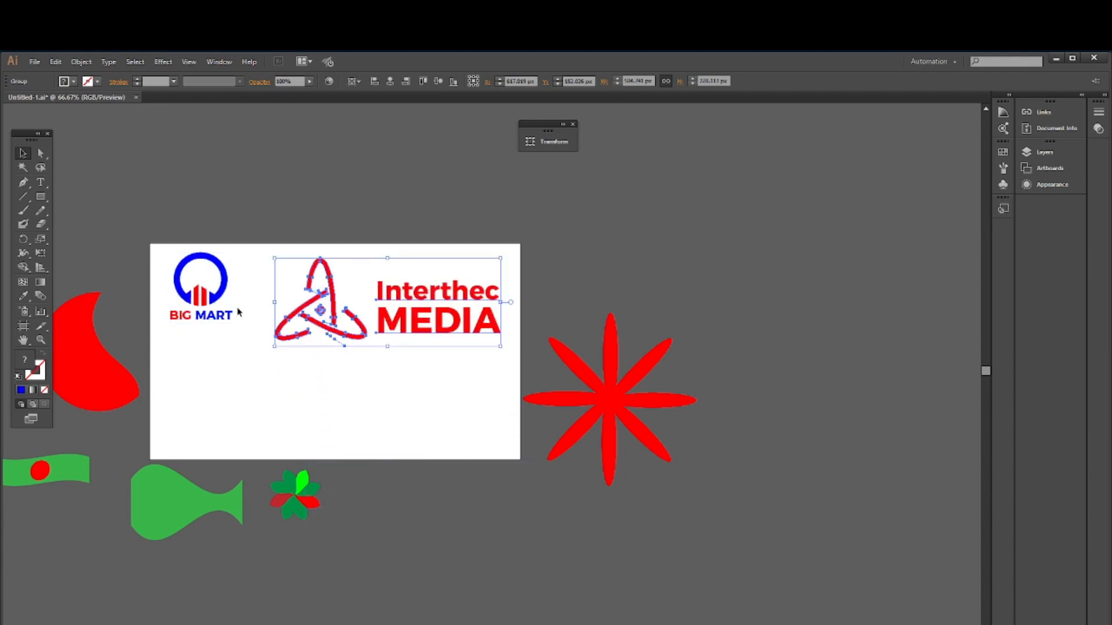
left_click_drag(238, 312, 247, 335)
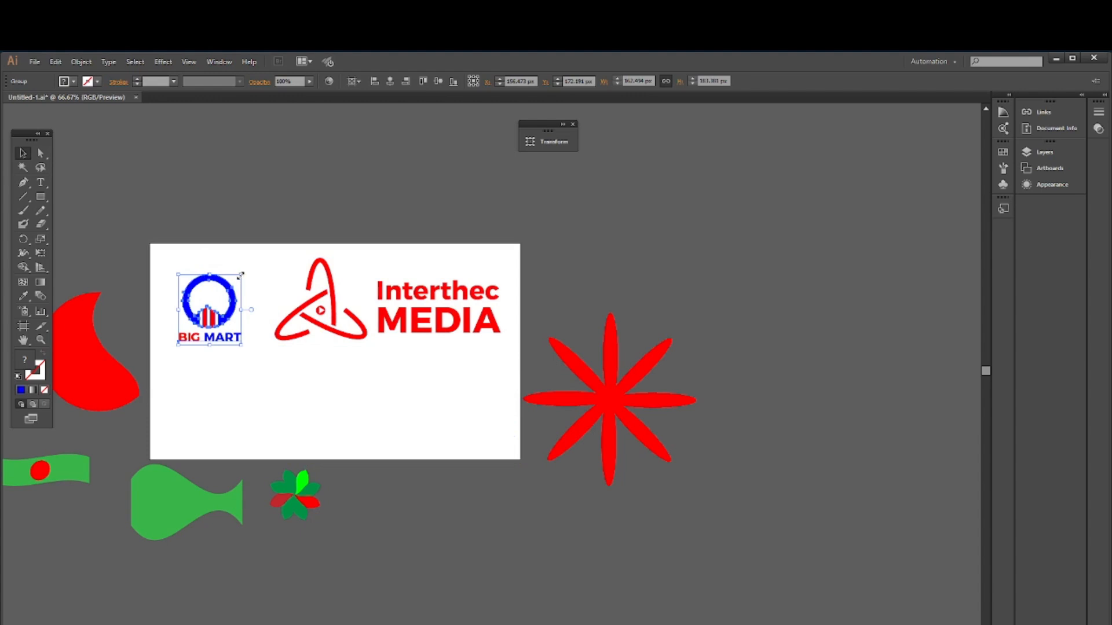
left_click_drag(242, 274, 255, 258)
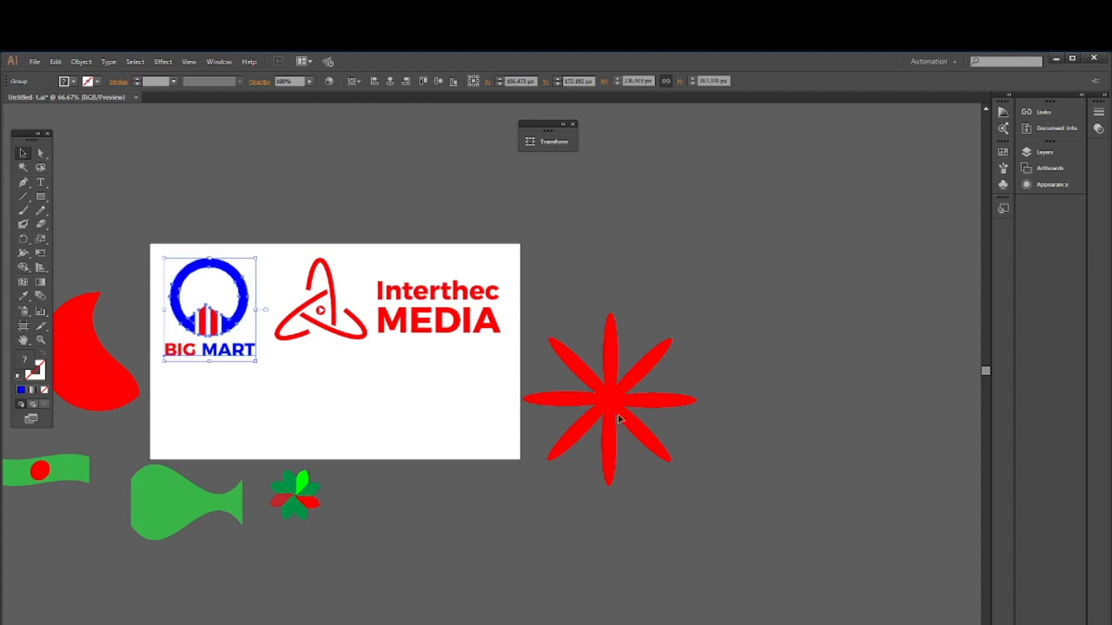
Shrink the red eight-petal flower onto the artboard below the Interthec MEDIA text and place the small green-and-red flower to its left
left_click_drag(624, 418, 481, 379)
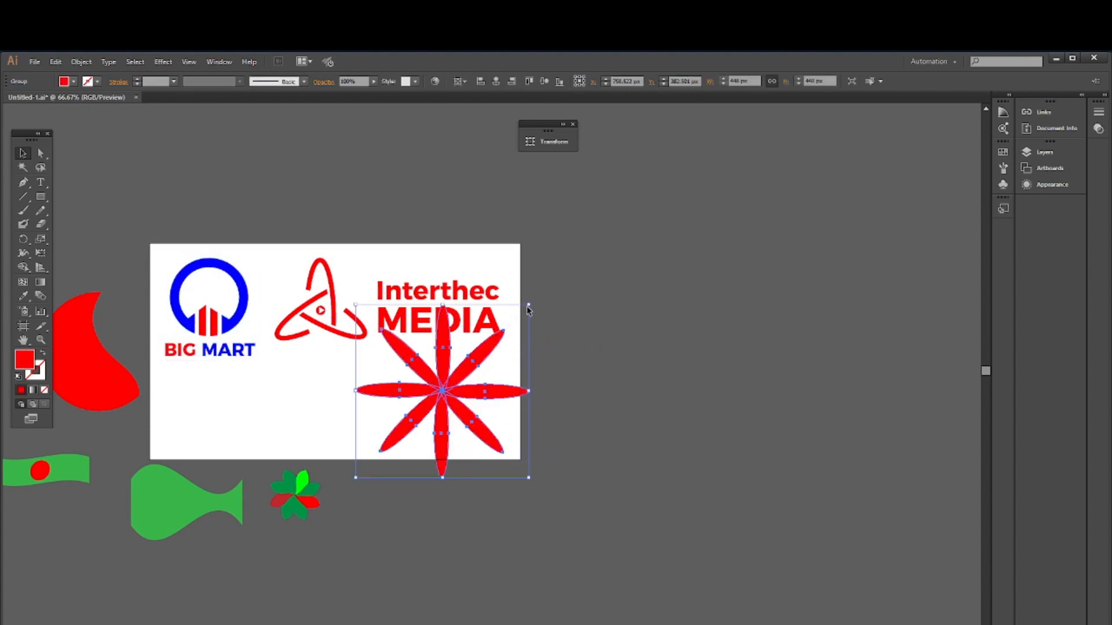
left_click_drag(528, 305, 508, 358)
left_click_drag(307, 497, 329, 399)
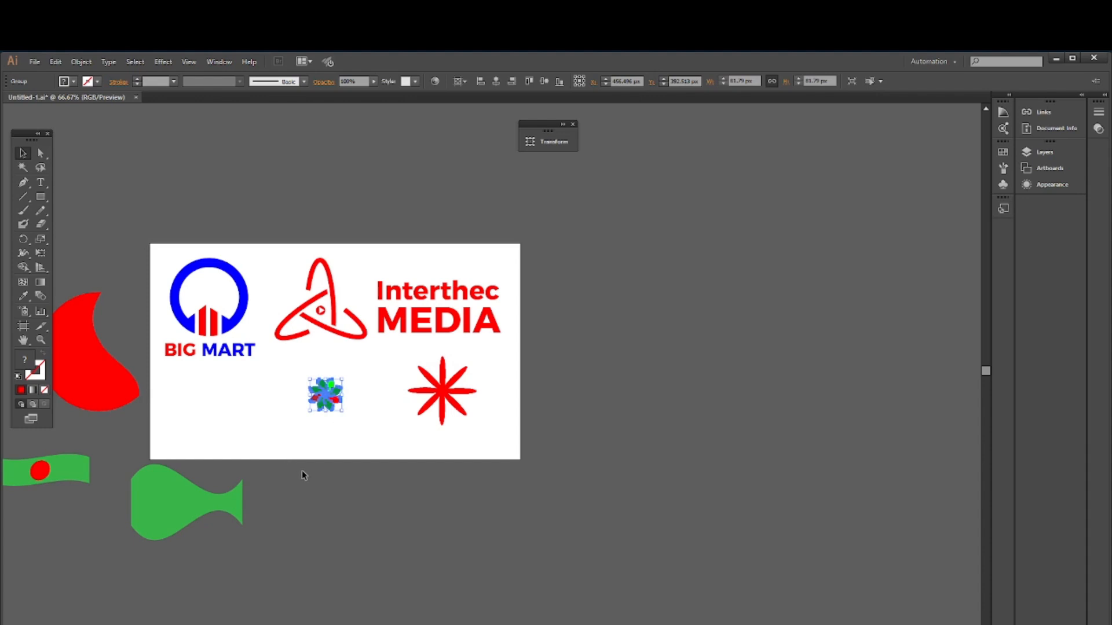
scroll(302, 471, "up", 2)
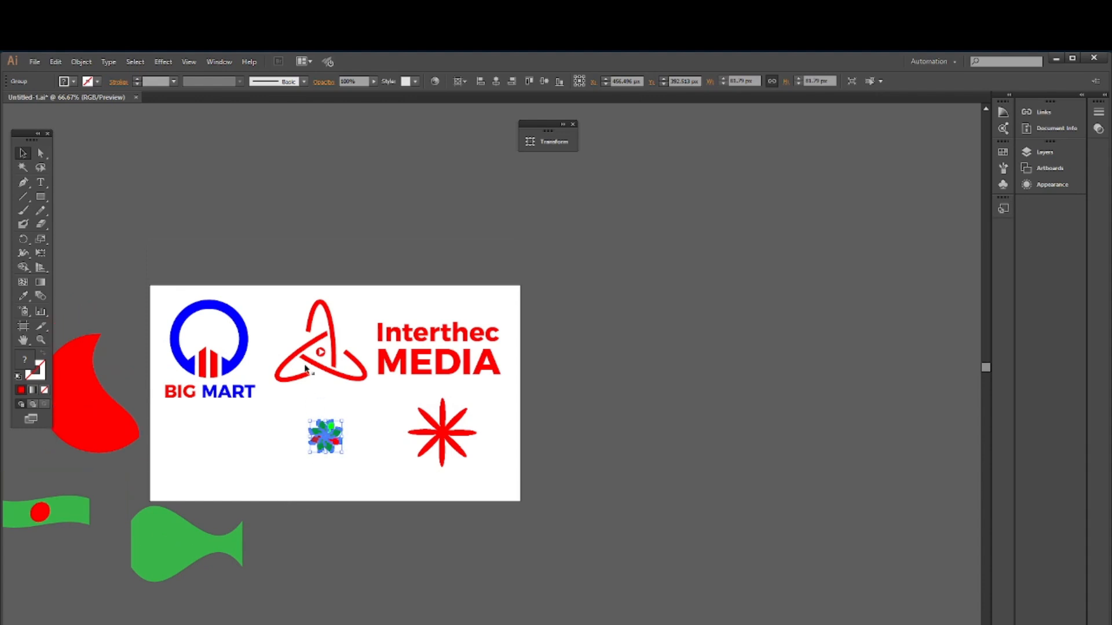
Save the document over the existing Untitled-1 Adobe Illustrator file with the Illustrator CC options
left_click(35, 62)
left_click(93, 169)
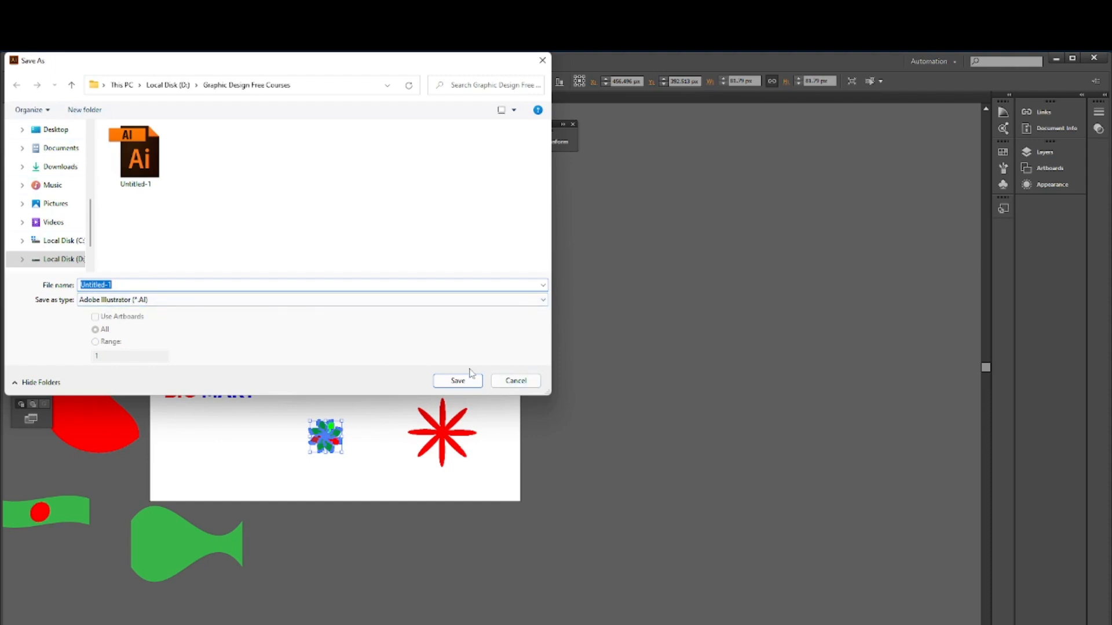
left_click(456, 386)
left_click(582, 401)
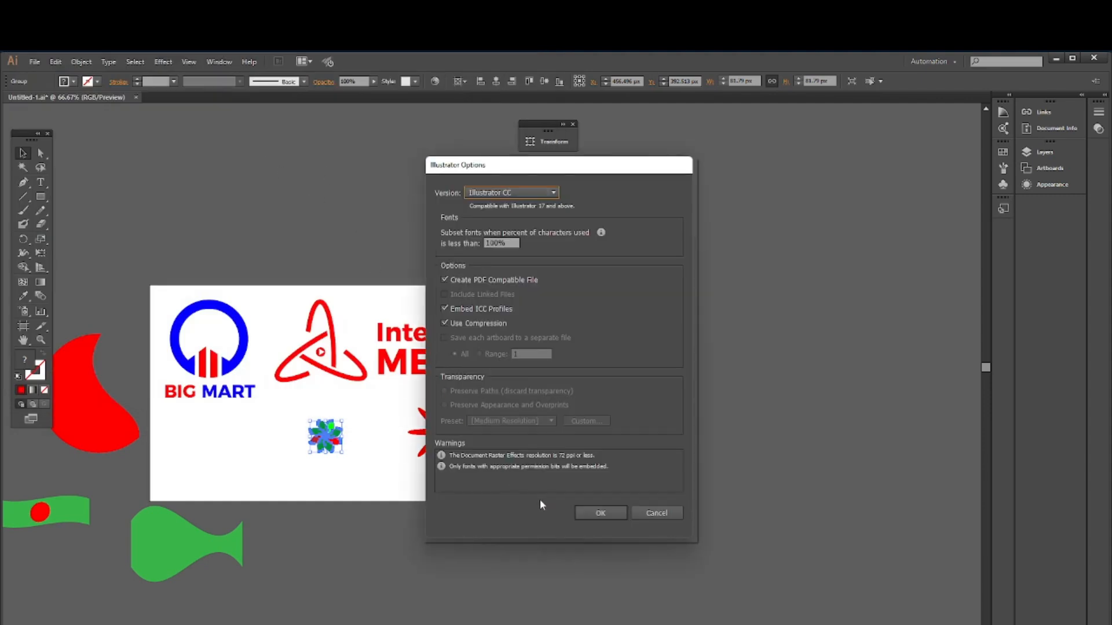
left_click(596, 513)
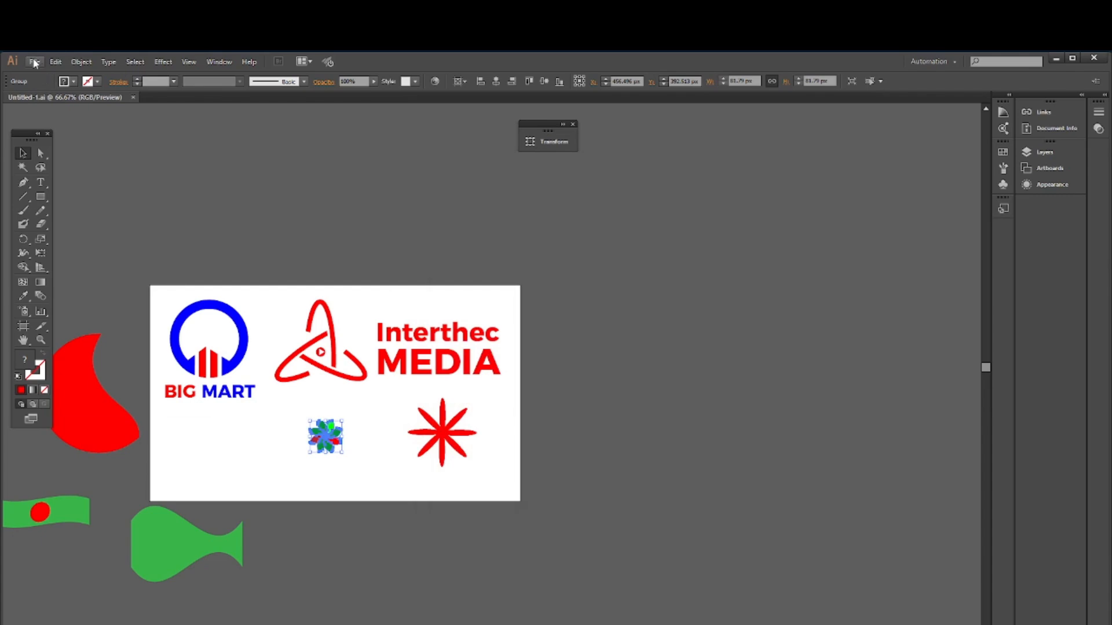
Export all artboards as JPEG with Use Artboards enabled, RGB colour and High (300 ppi) resolution, replacing Untitled-1-01.jpg
left_click(35, 62)
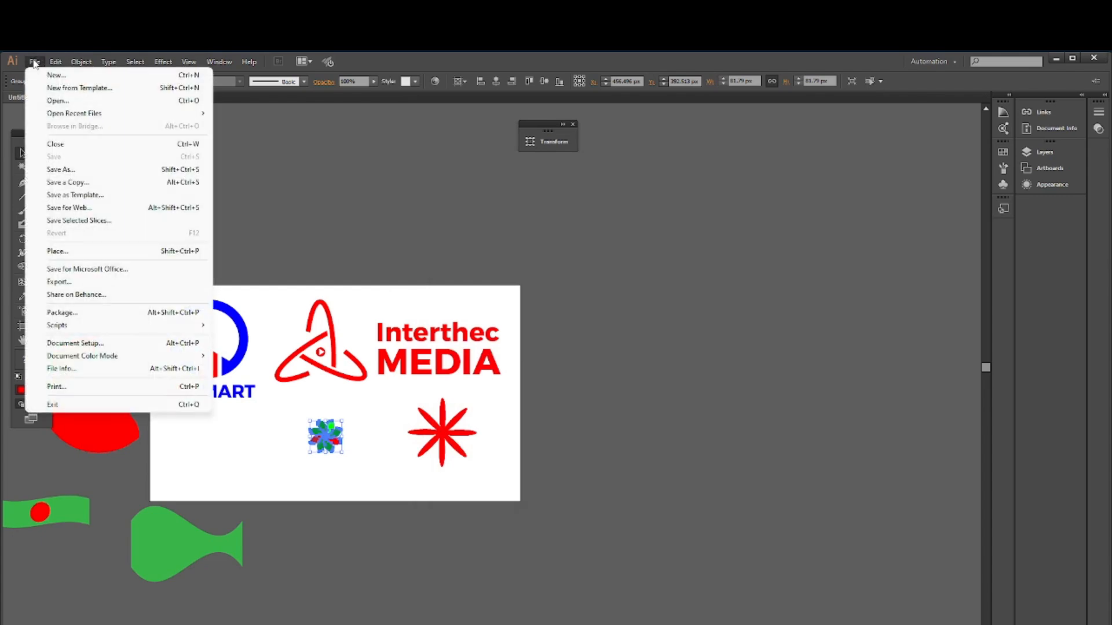
left_click(62, 283)
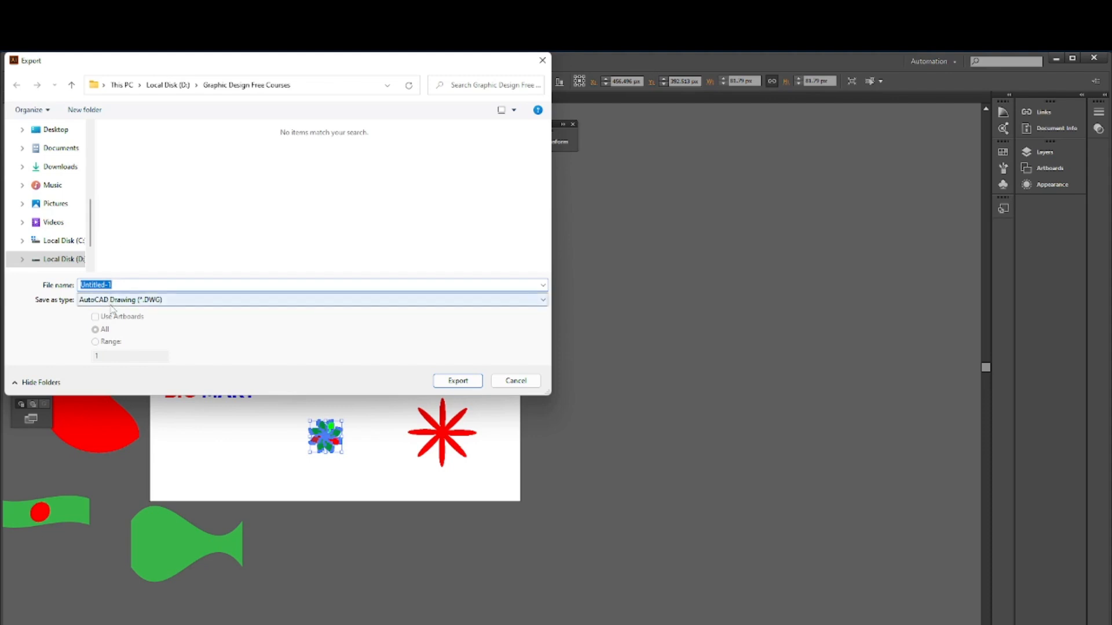
left_click(137, 301)
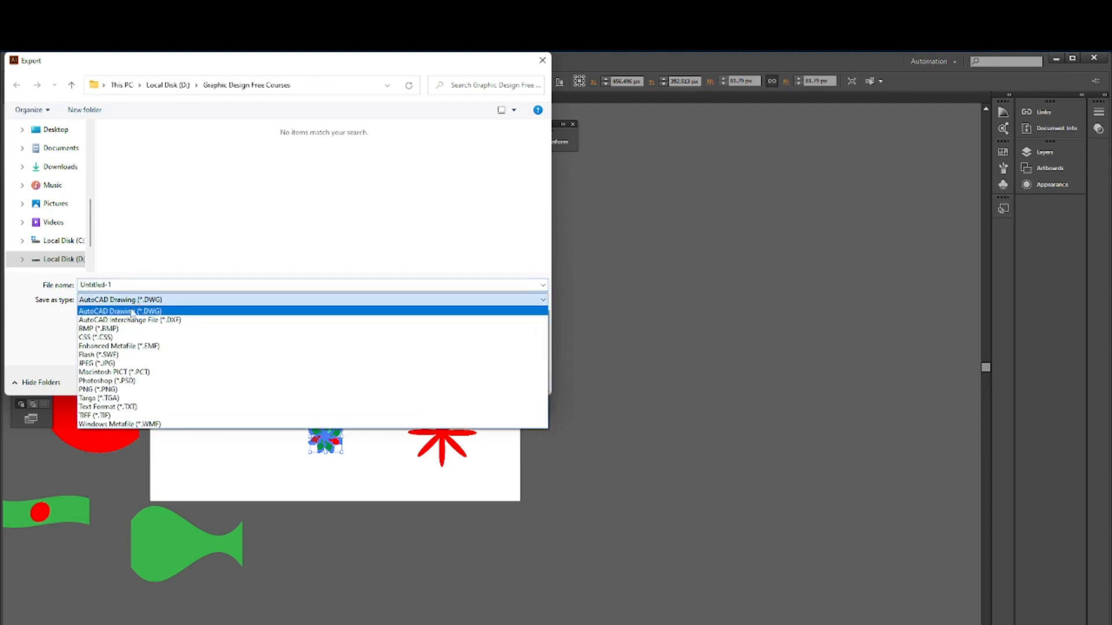
left_click(112, 365)
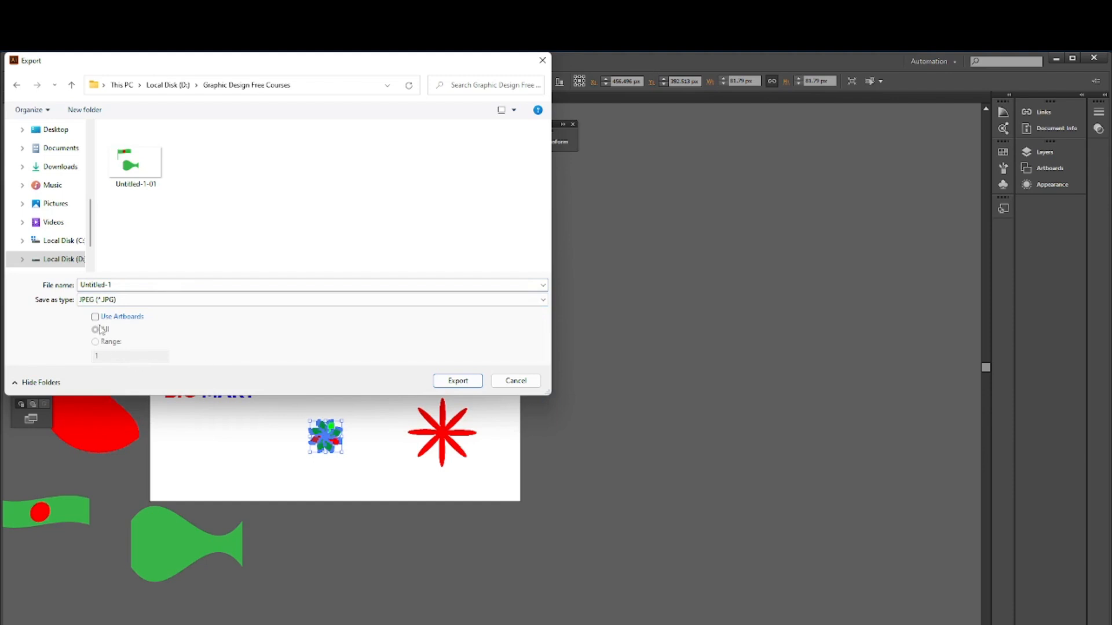
left_click(95, 317)
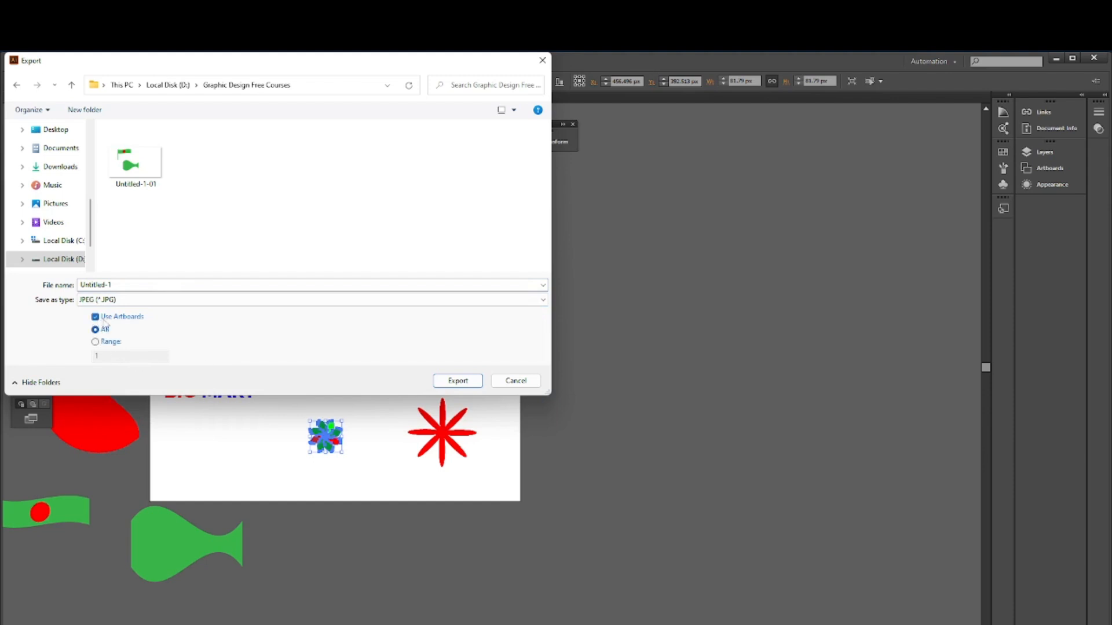
left_click(458, 383)
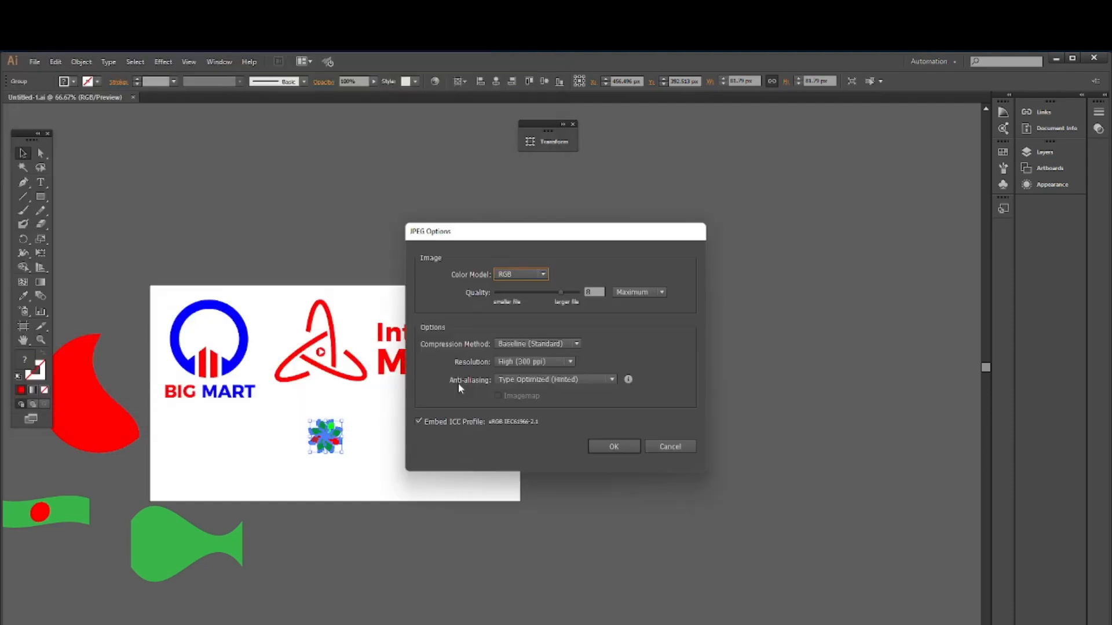
left_click(609, 448)
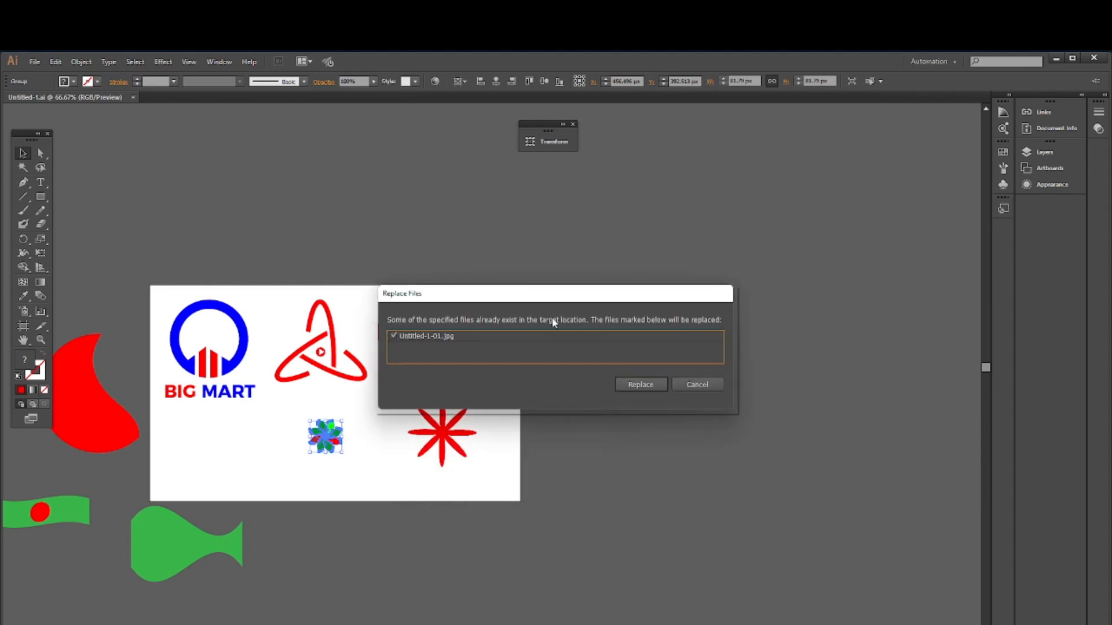
left_click(638, 386)
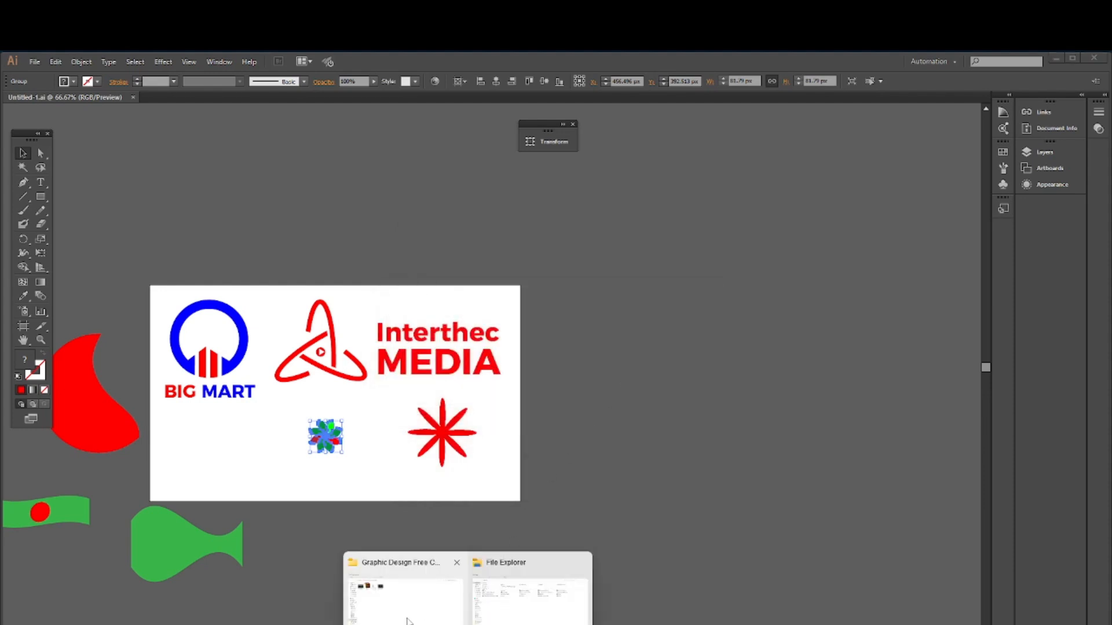
Switch to the Graphic Design Free Courses folder in File Explorer and check the exported Untitled-1-01 image
left_click(406, 619)
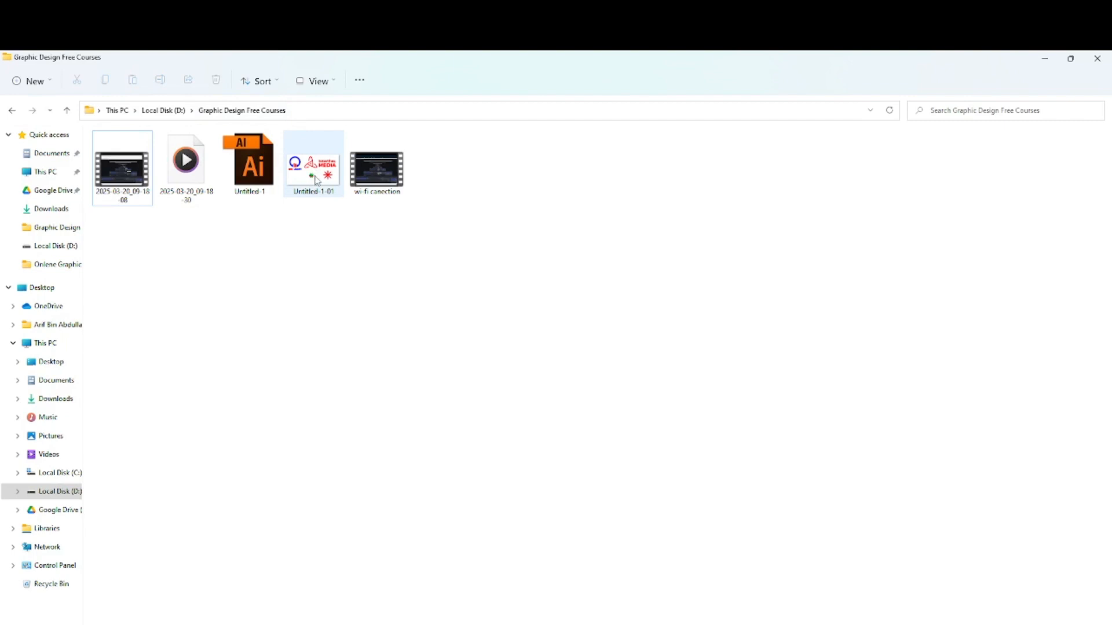
mouse_move(316, 180)
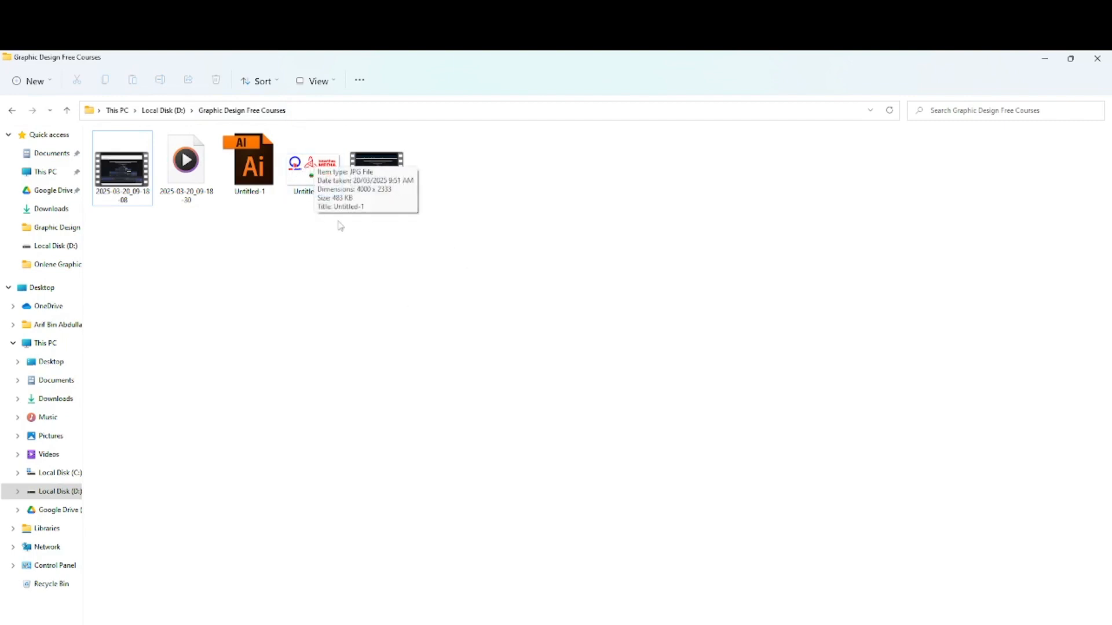